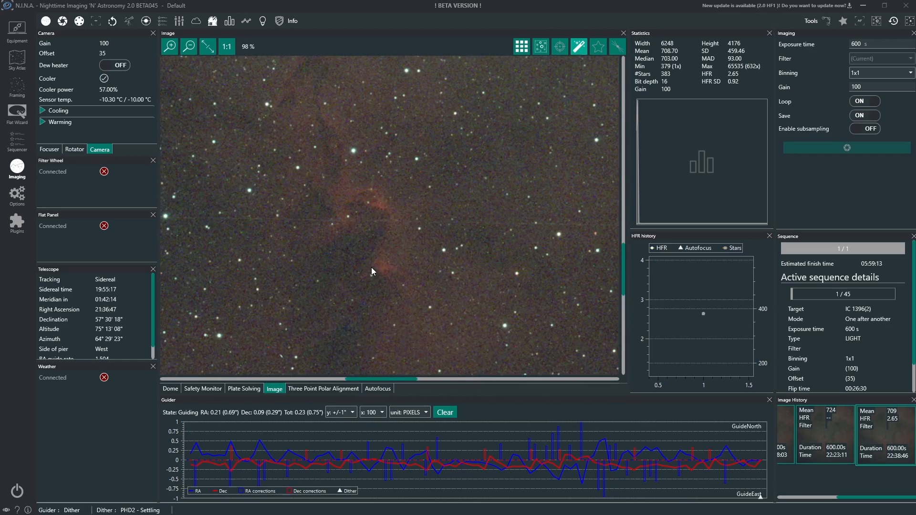
scroll(389, 224, down, 2)
scroll(391, 229, down, 2)
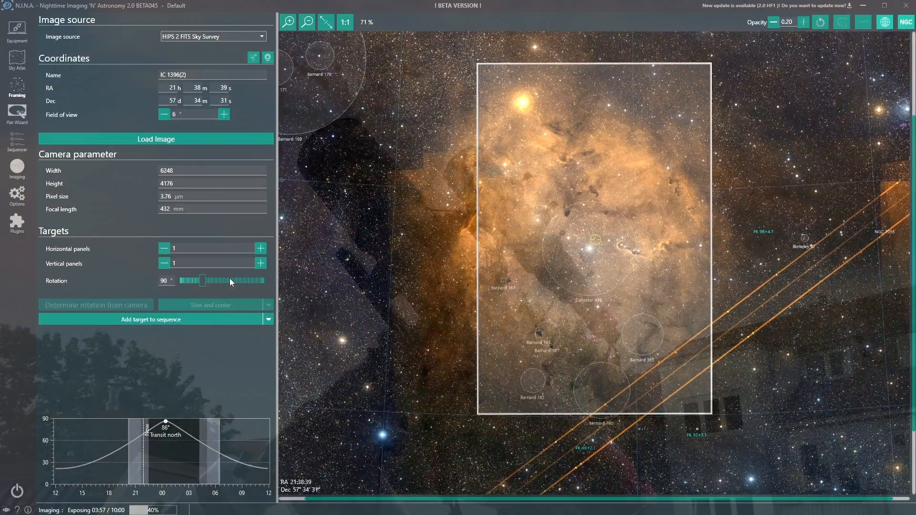
scroll(602, 249, up, 2)
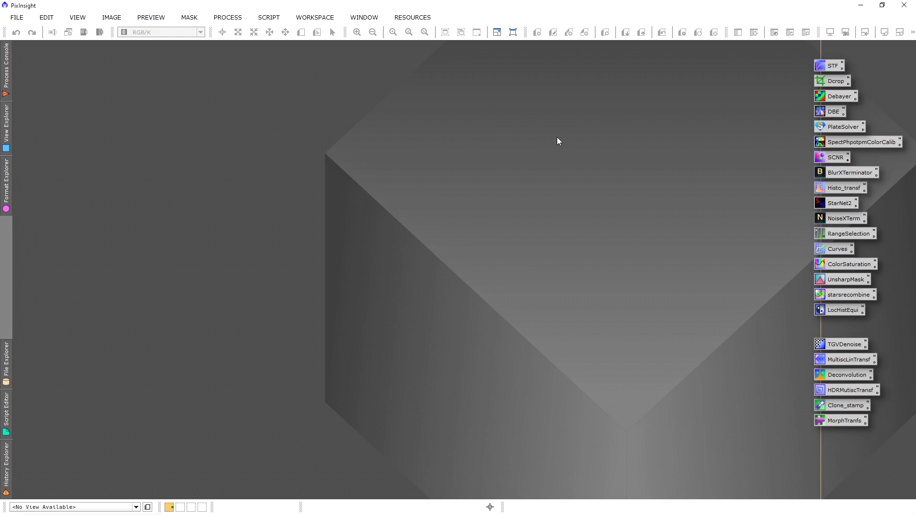
Switch to PixInsight and open the WeightedBatchPreprocessing batch processing script.
click(276, 18)
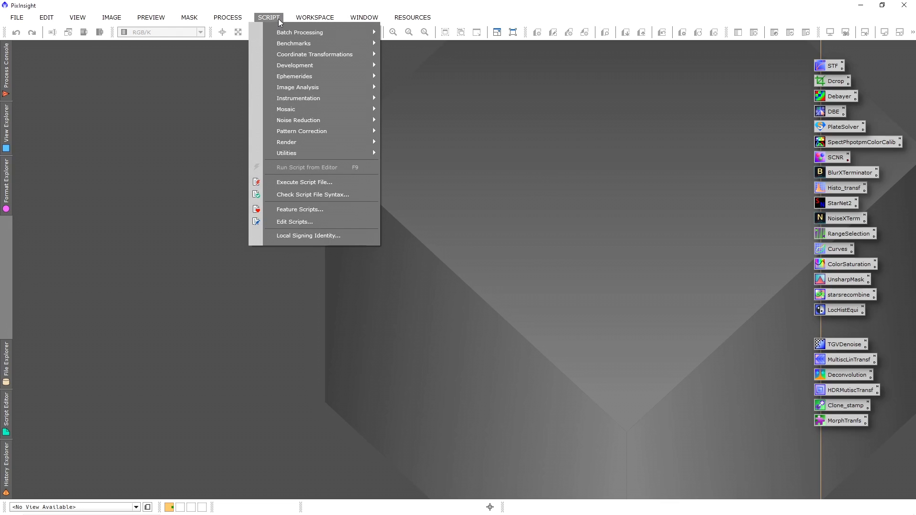
mouse_move(353, 33)
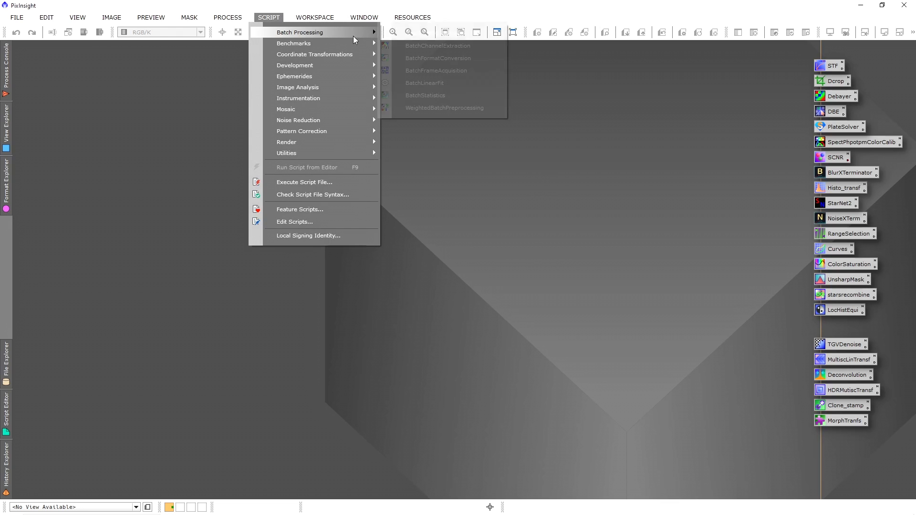
click(465, 109)
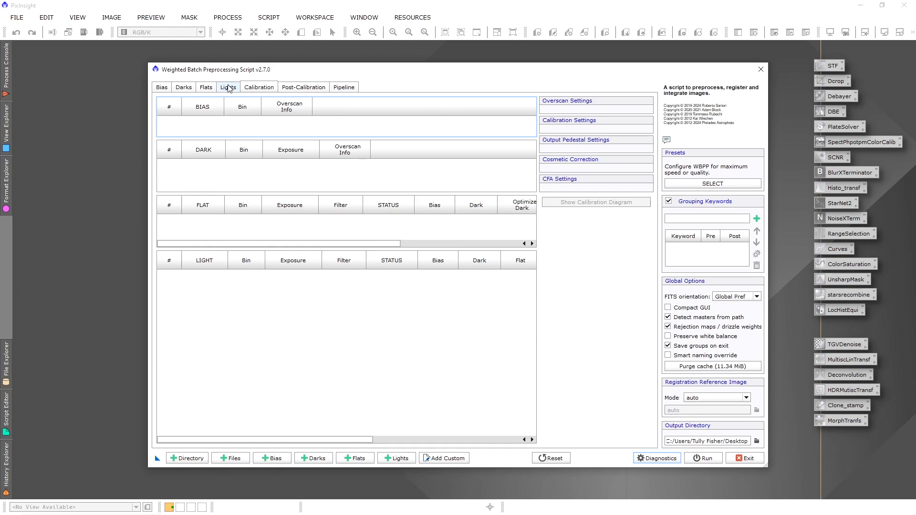
Add all the 600 s light frames from the Lights_IC 1396_Elephant's Trunk Nebula folder to the preprocessing script.
click(229, 87)
click(397, 458)
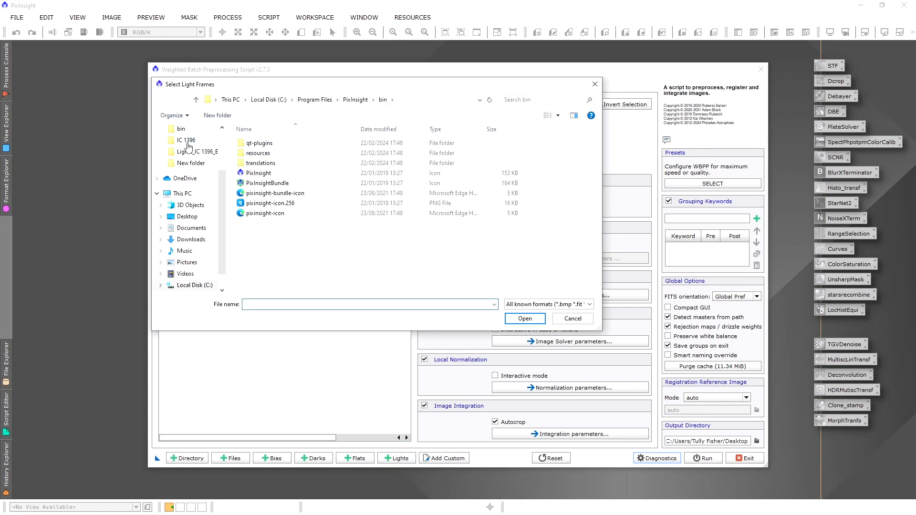
click(191, 153)
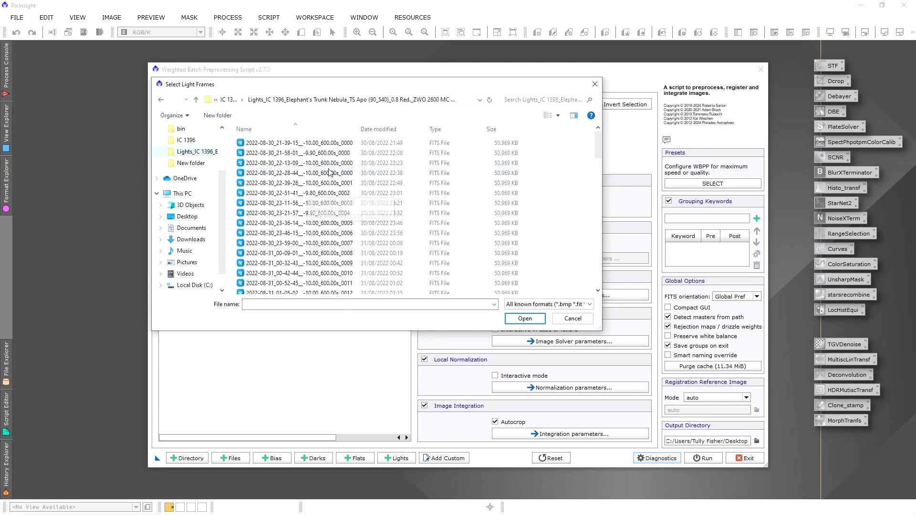
click(301, 184)
shift+click(377, 248)
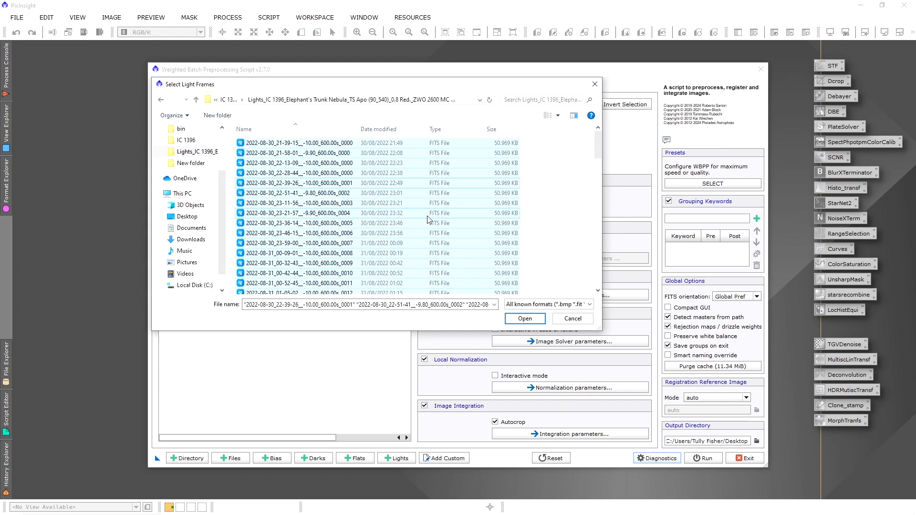
scroll(376, 248, down, 12)
click(525, 319)
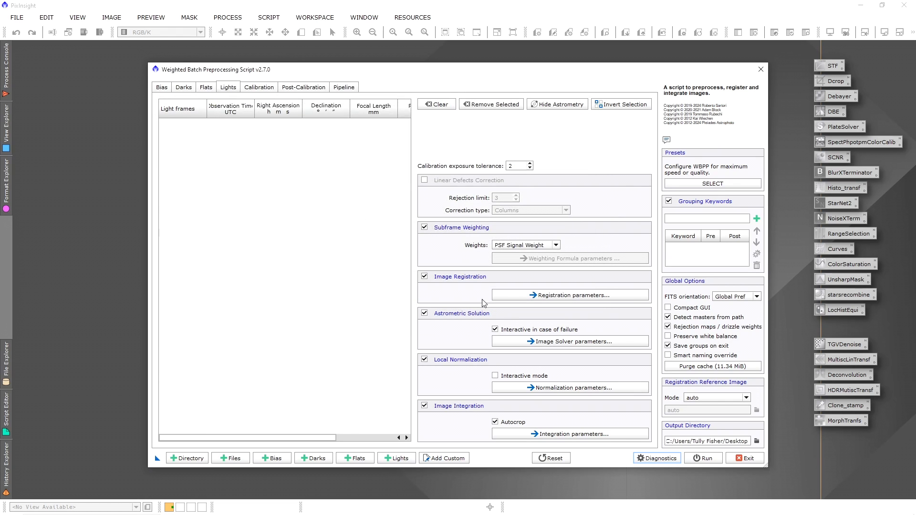
Add all the flat frames from the IC 1396 folder's Flats_2022-09-01_02_2600 MC Pro_-10°C_L-eXtreme_Flats subfolder.
click(205, 88)
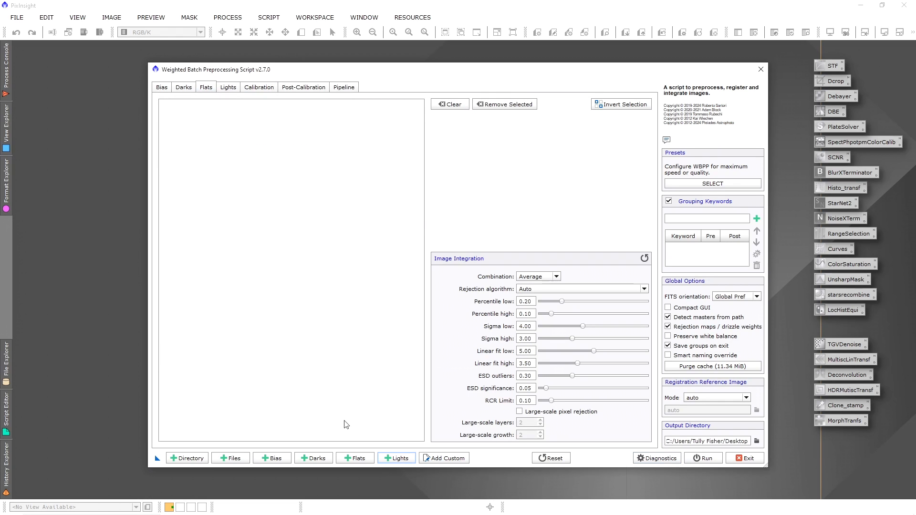
click(358, 459)
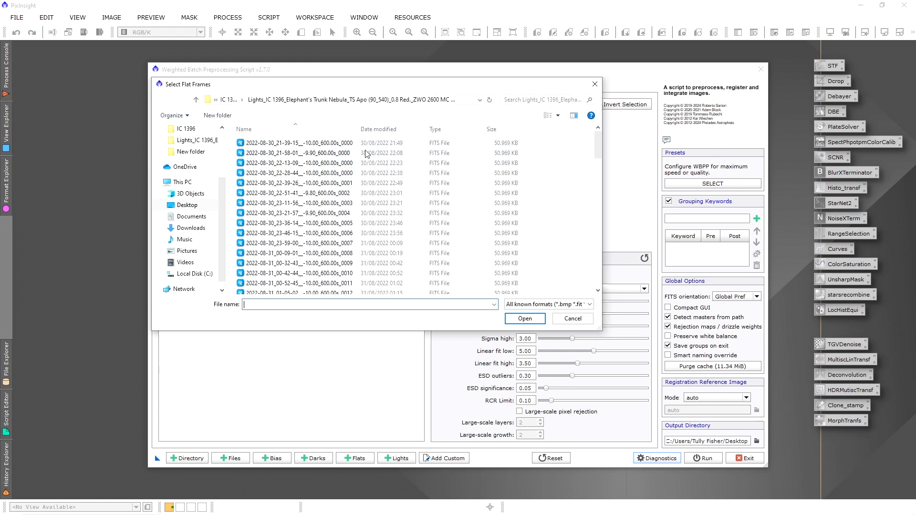
click(228, 102)
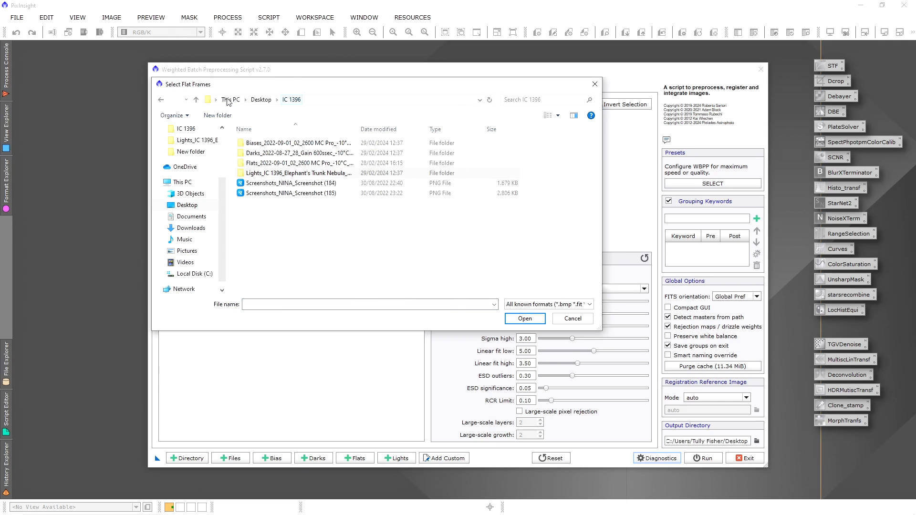
click(310, 163)
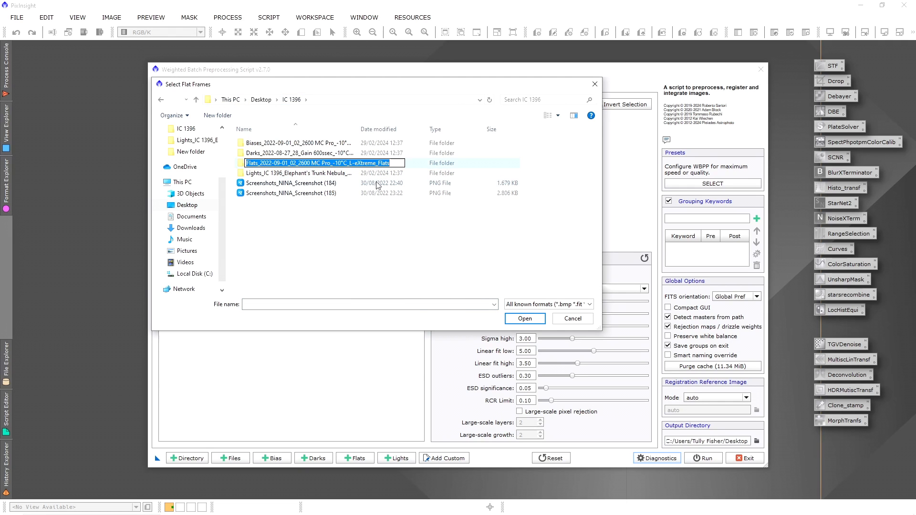
key(Return)
click(378, 191)
key(ctrl+a)
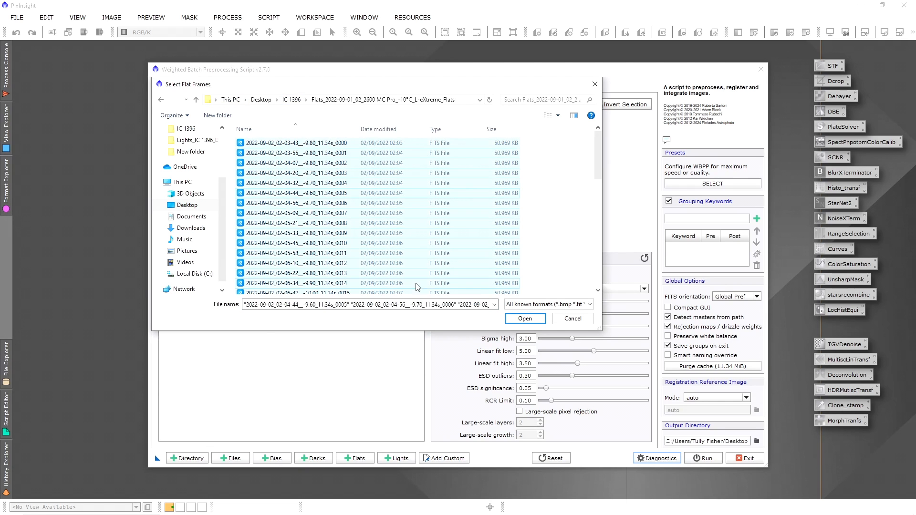
click(525, 318)
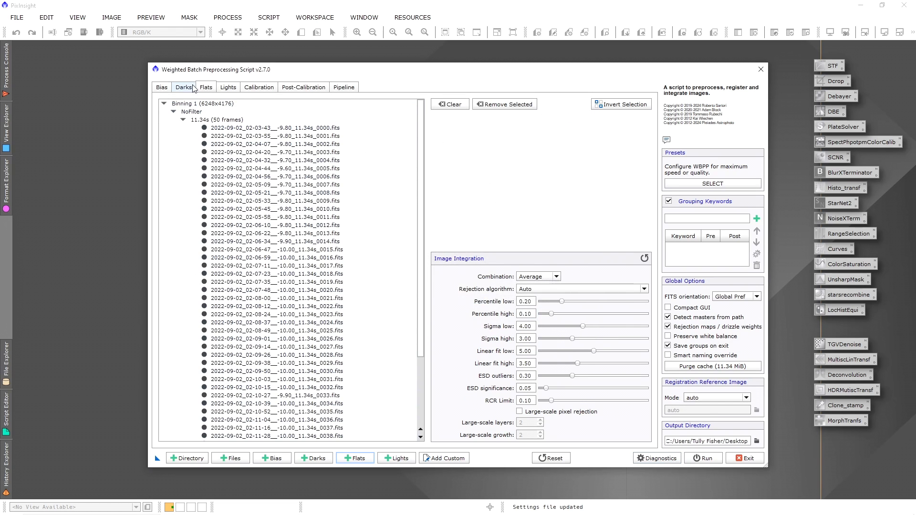
Add all the 600 s dark frames from the Darks_2022-08-27_28 subfolder of IC 1396.
click(316, 458)
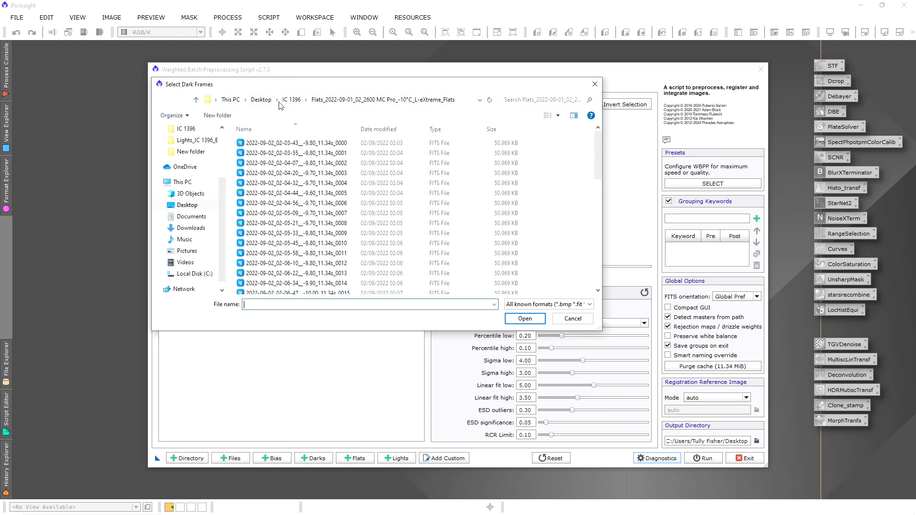
click(295, 101)
double_click(309, 151)
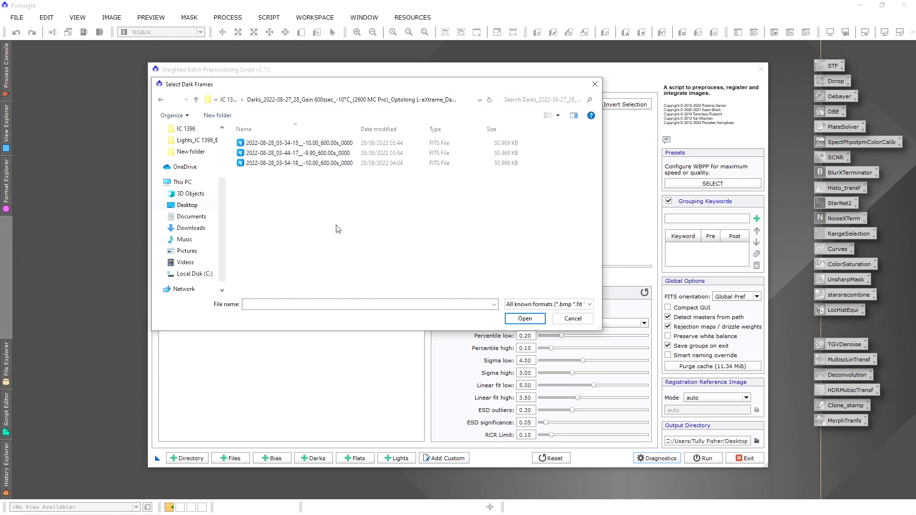
key(ctrl+a)
click(524, 318)
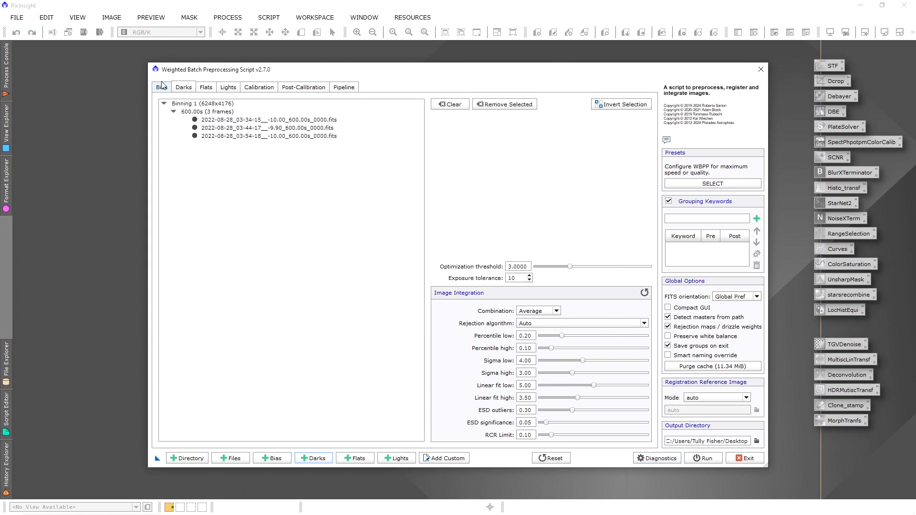
Add all the bias frames from the Biases_2022-09-01_02_2600 MC Pro subfolder of IC 1396.
click(161, 87)
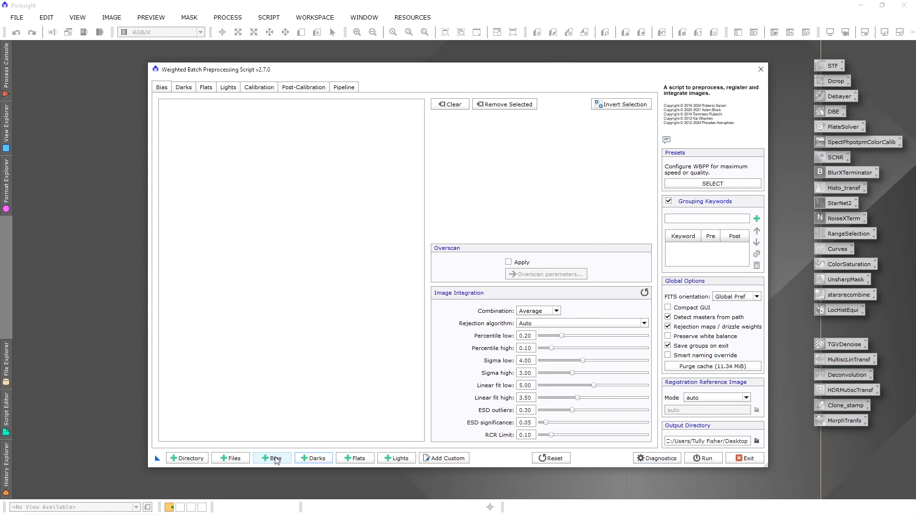
click(274, 459)
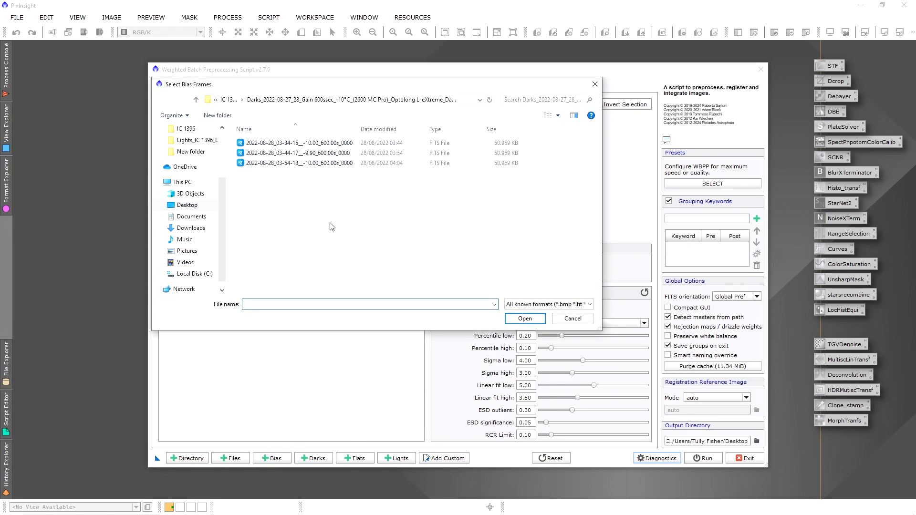
click(229, 100)
double_click(310, 145)
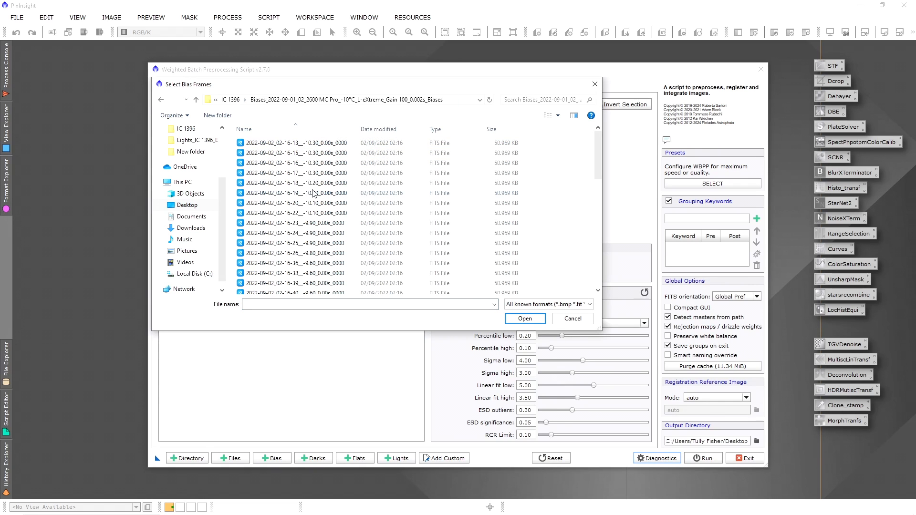
click(305, 193)
key(ctrl+a)
click(530, 318)
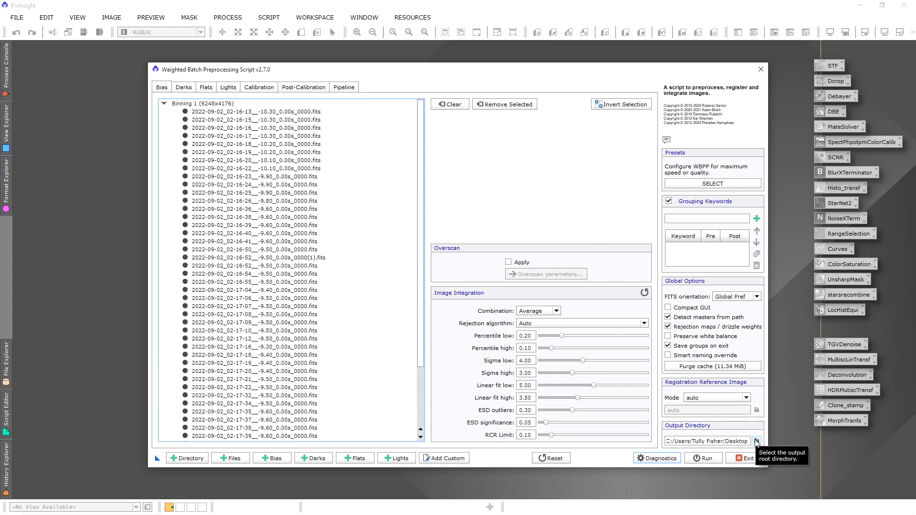
Set the output directory to the Desktop and run the batch preprocessing, continuing past the diagnostic messages.
click(756, 441)
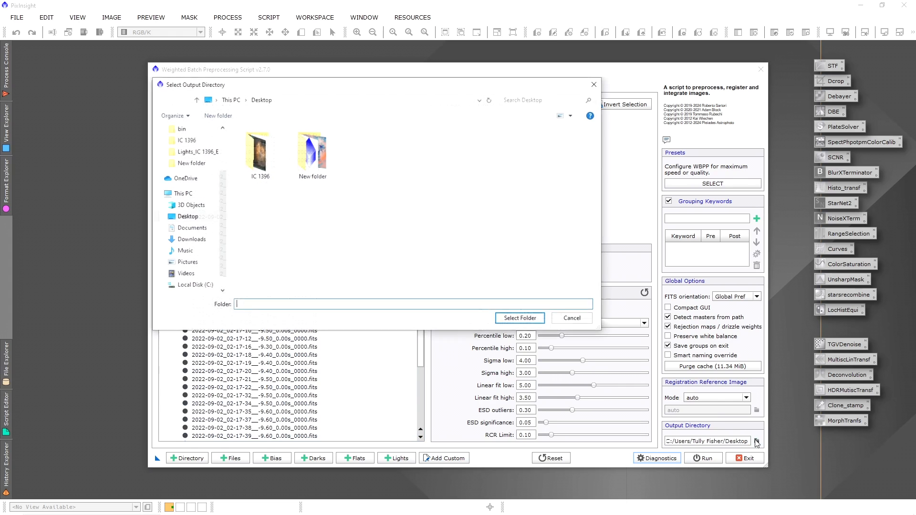
click(517, 319)
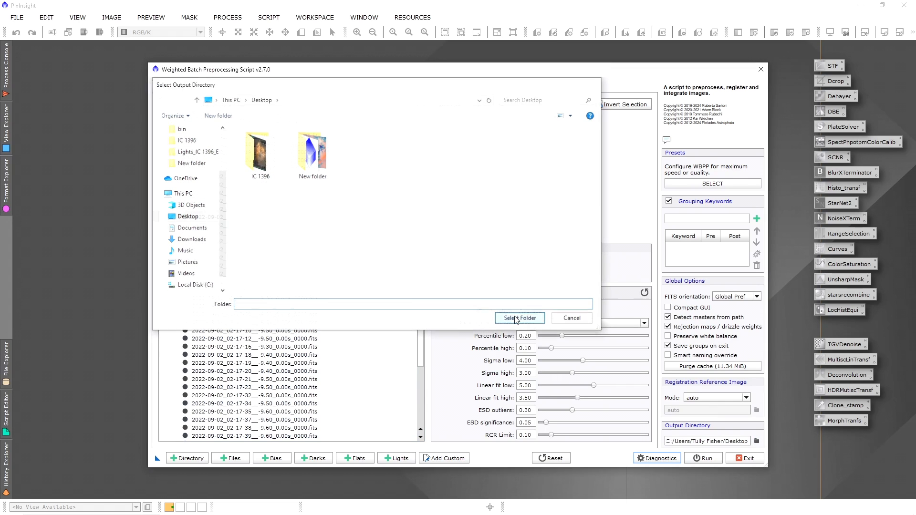
click(705, 459)
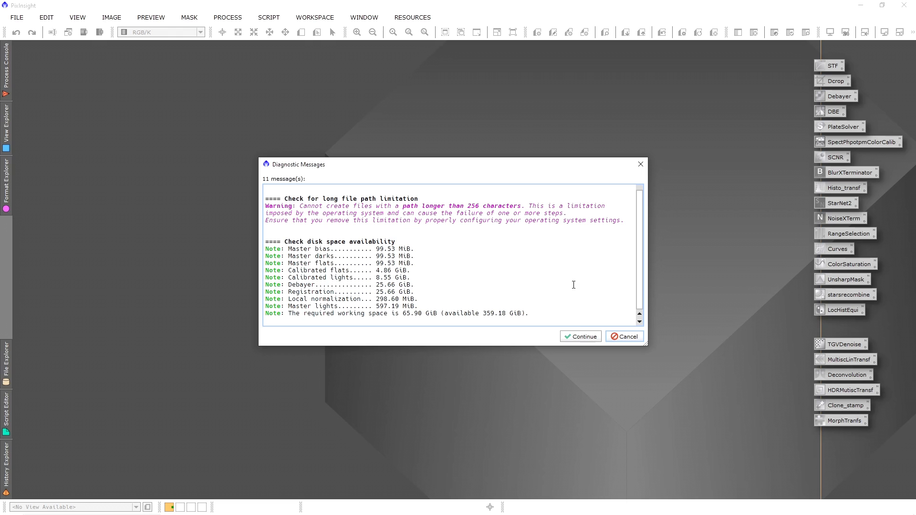
click(583, 337)
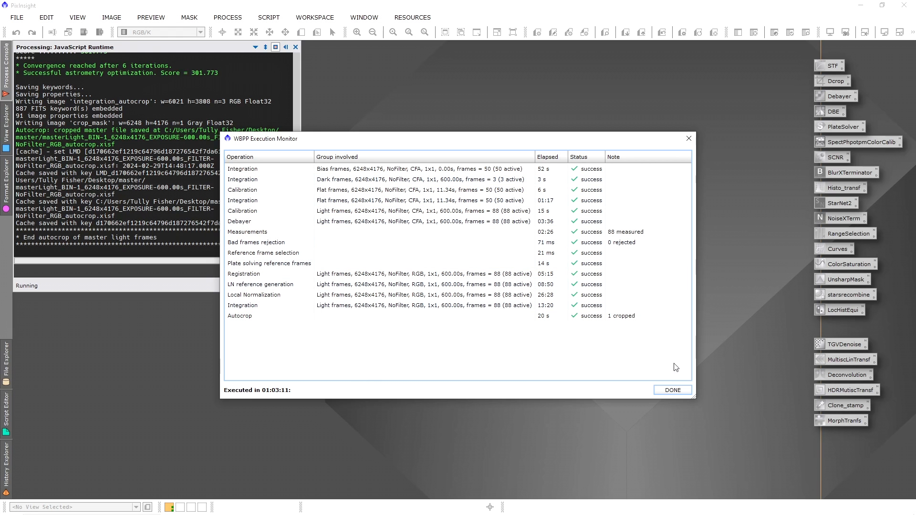
Close the WBPP execution monitor, the Smart Report and the preprocessing script.
click(673, 390)
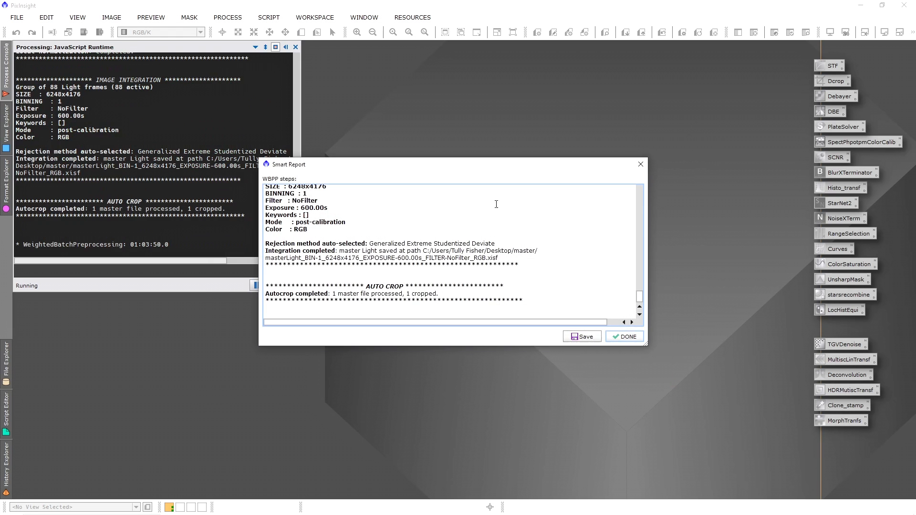
click(626, 338)
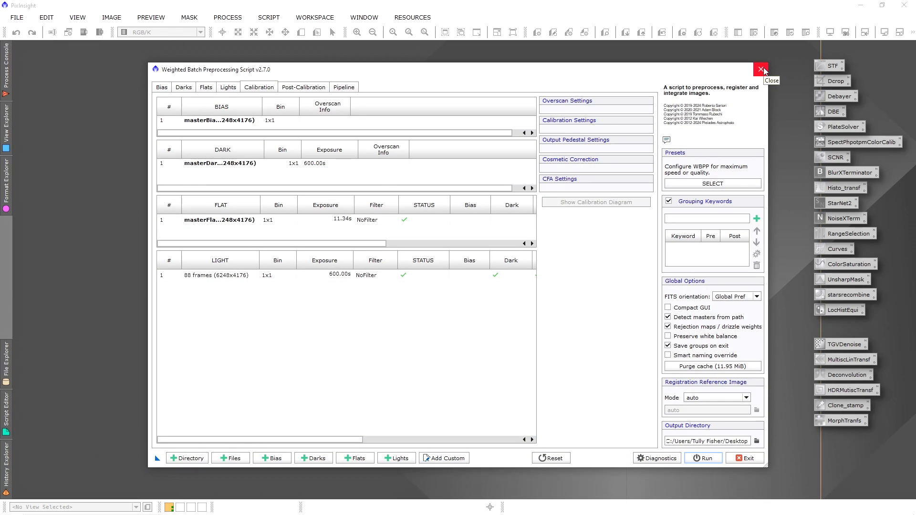
click(761, 69)
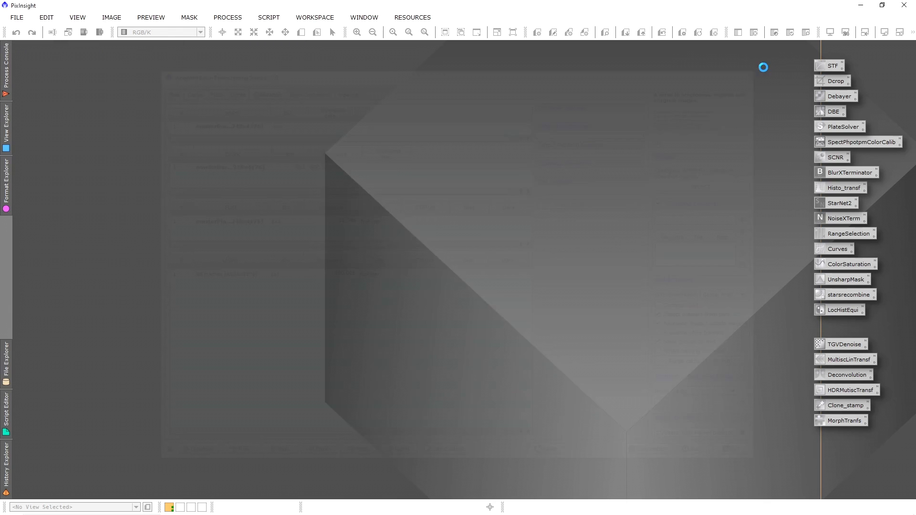
Minimize PixInsight and line up the master, logs, calibrated, debayered and registered folders in a separate desktop column.
click(863, 6)
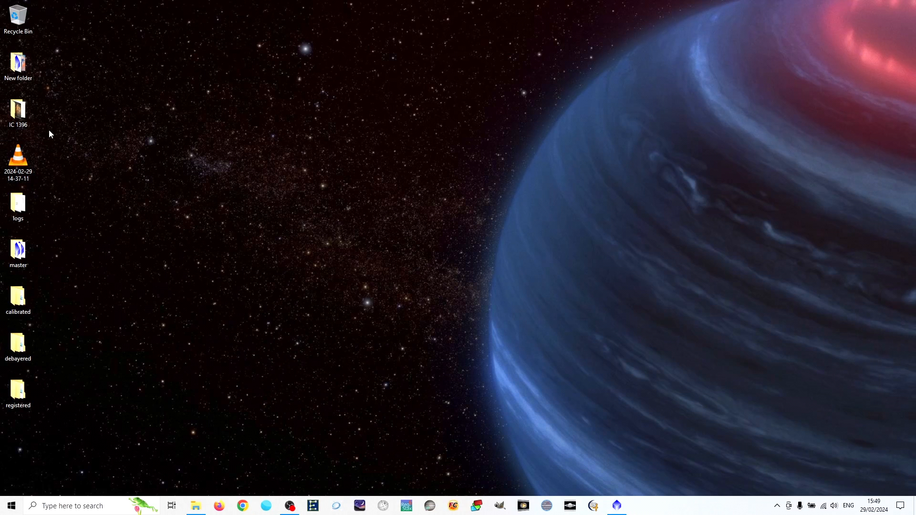
drag(18, 204, 198, 205)
drag(19, 253, 191, 160)
drag(18, 305, 200, 257)
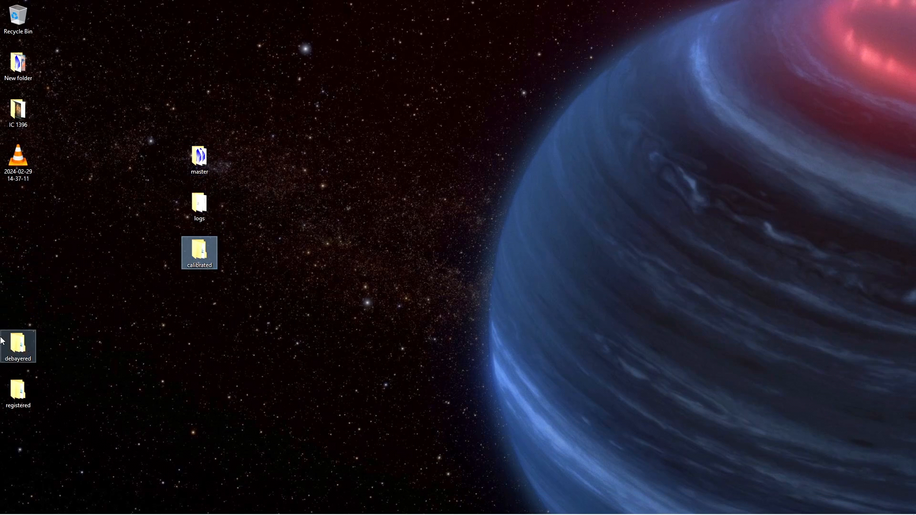
drag(3, 341, 103, 321)
drag(199, 297, 199, 297)
drag(18, 391, 197, 345)
click(266, 205)
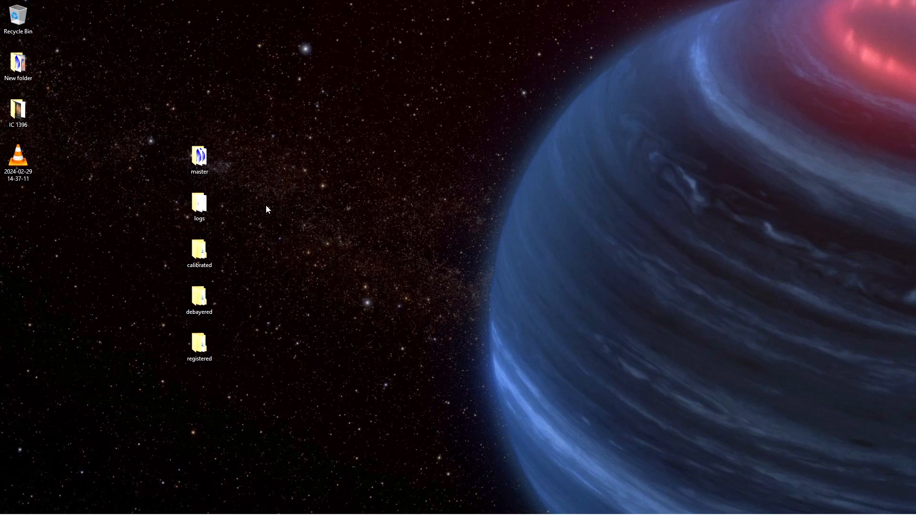
Open the master folder and select the autocropped masterLight RGB file.
double_click(208, 162)
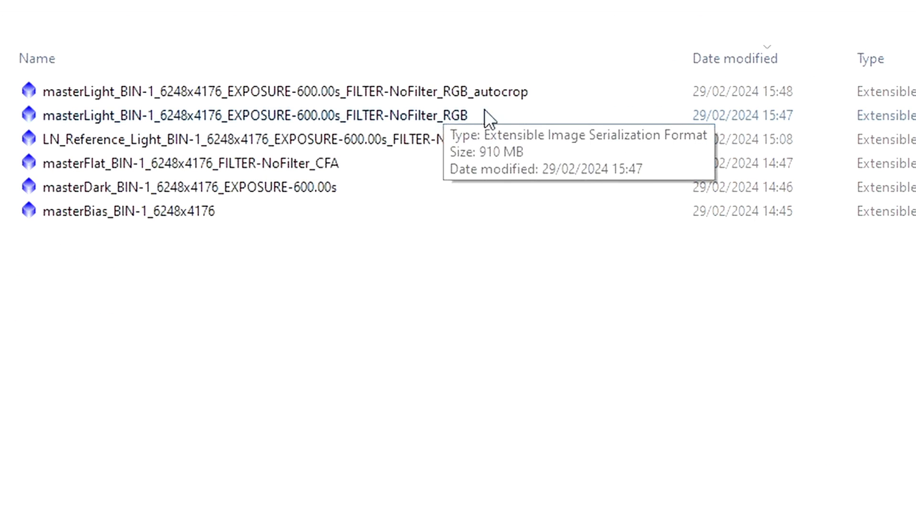
click(533, 82)
click(725, 61)
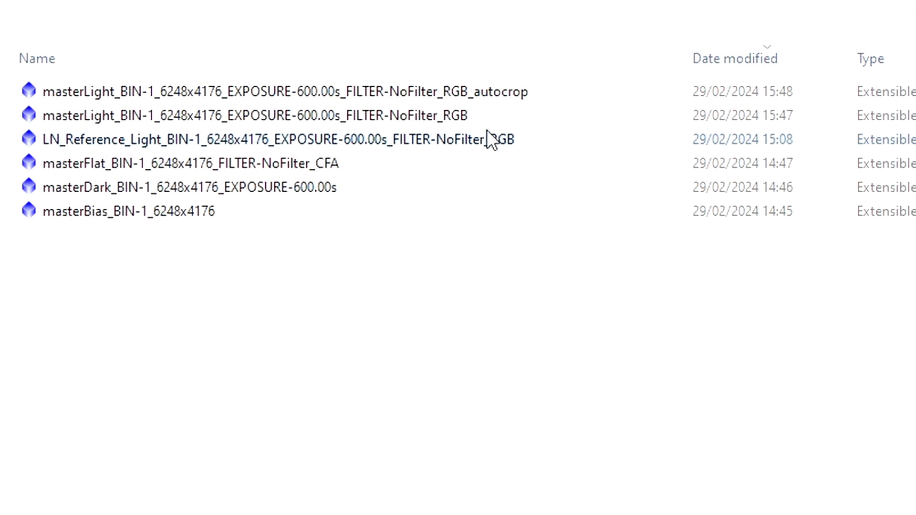
click(520, 98)
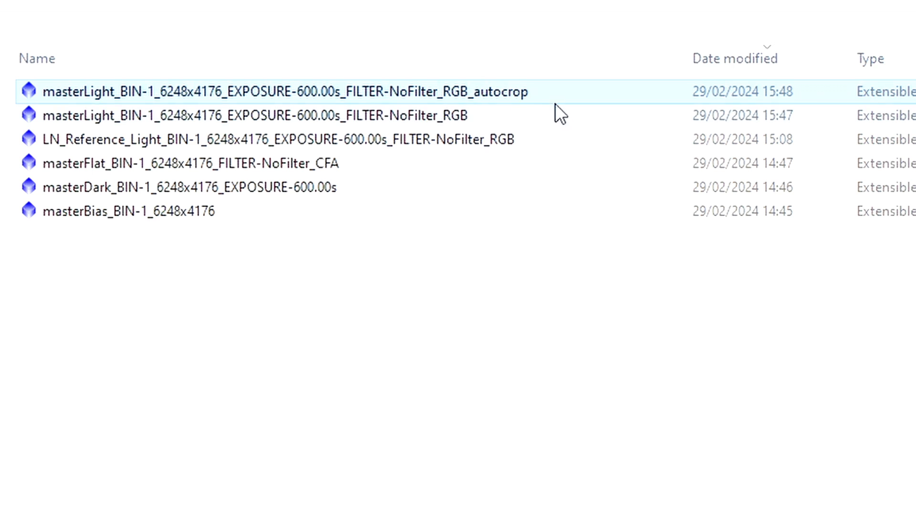
Open the masterLight RGB file without autocrop in PixInsight and bring up the ScreenTransferFunction process.
click(470, 118)
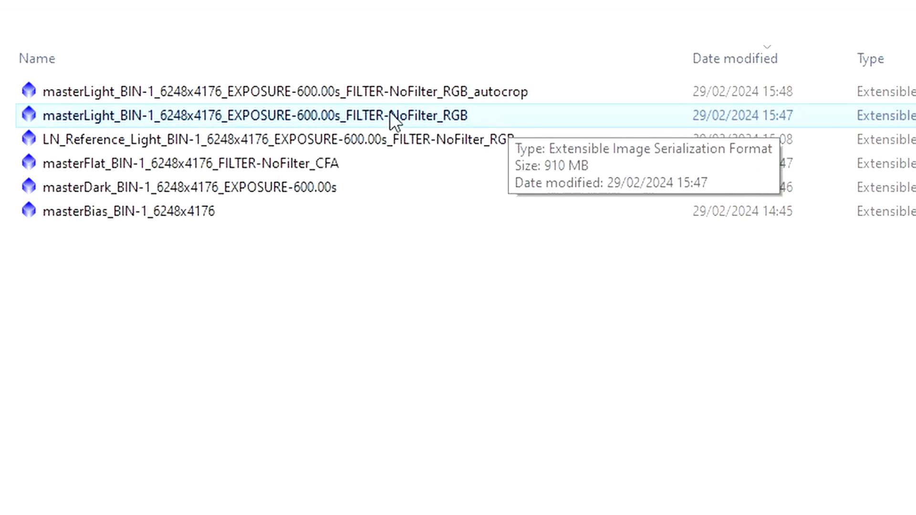
double_click(403, 115)
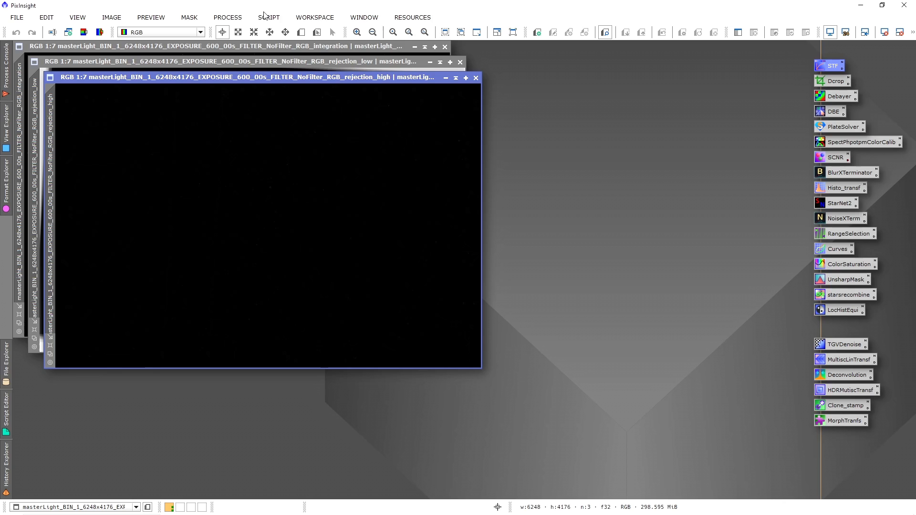
click(227, 17)
mouse_move(350, 13)
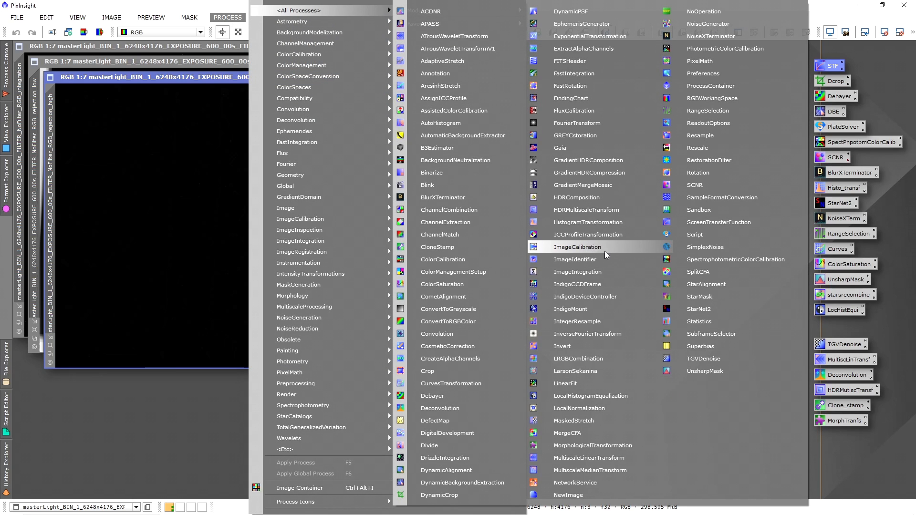
click(732, 225)
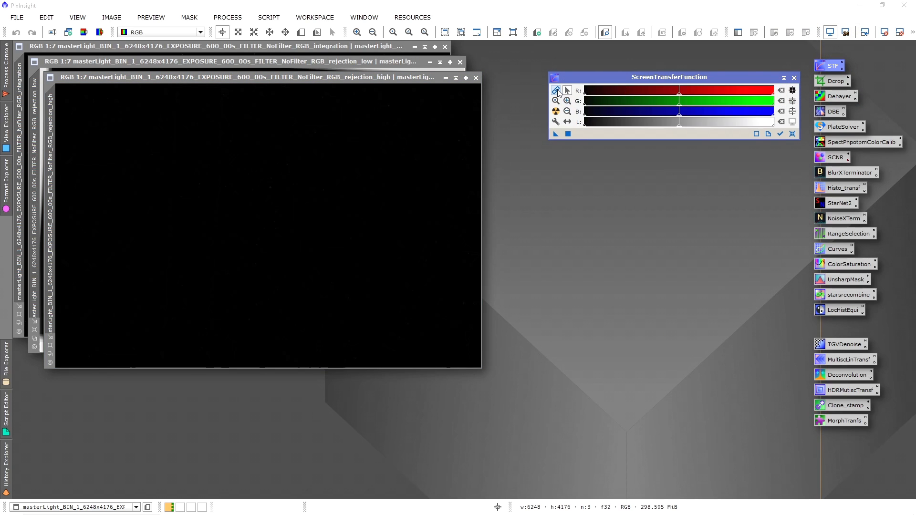
Auto-stretch the rejection_high and rejection_low images in turn to inspect them, closing each one after viewing.
click(385, 171)
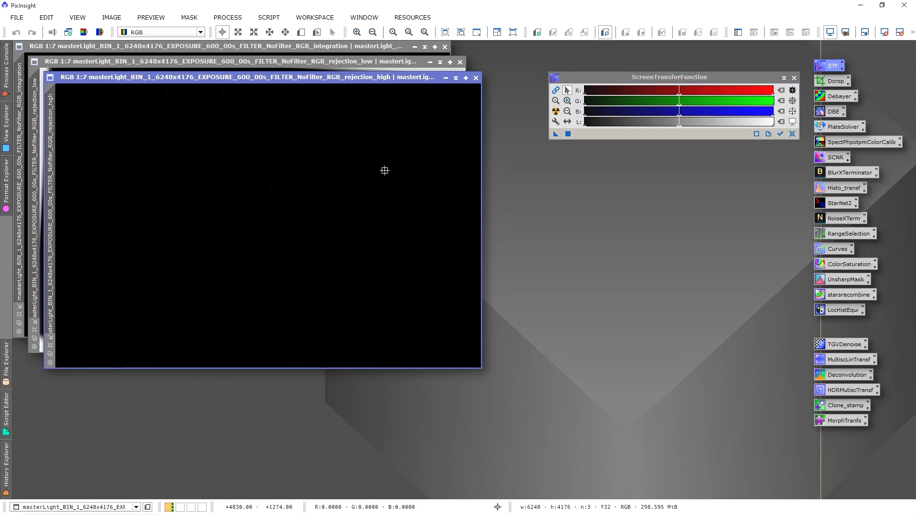
click(556, 112)
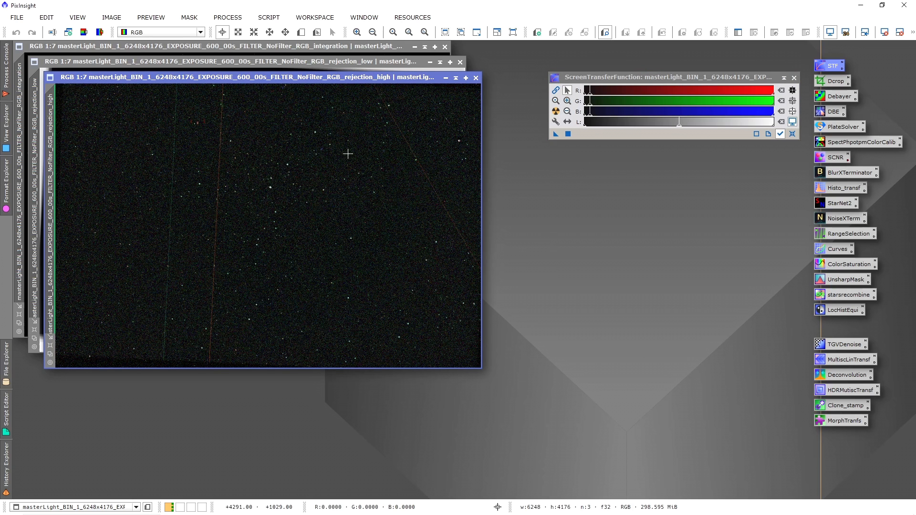
click(475, 78)
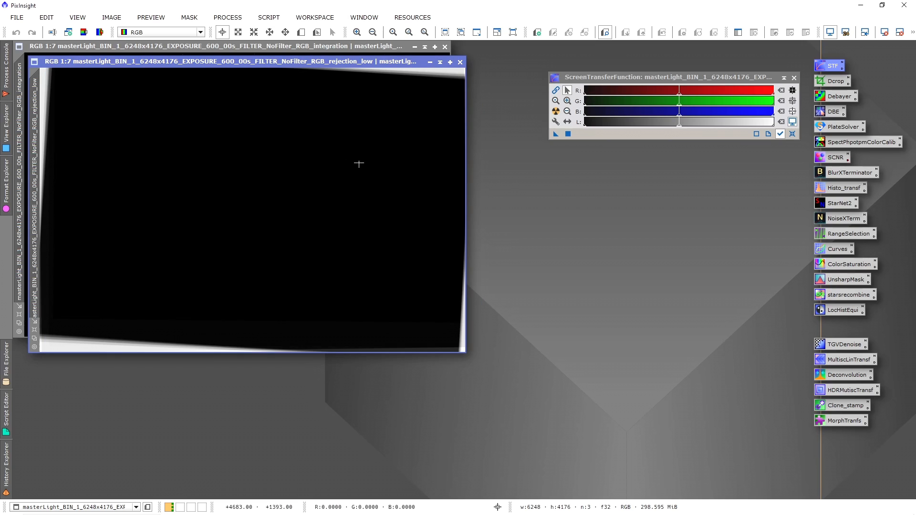
click(556, 112)
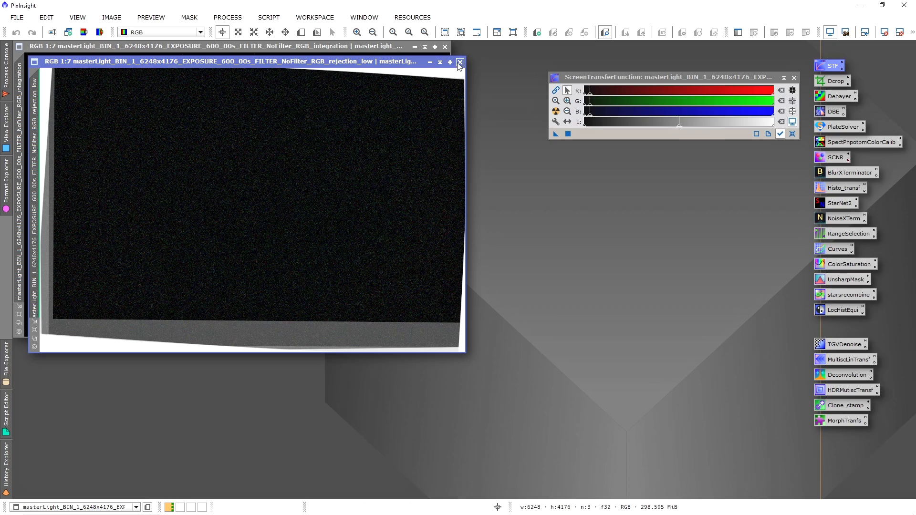
click(459, 62)
Move the integration image clear of the workspace corner and apply an automatic screen stretch to it.
drag(274, 50, 333, 69)
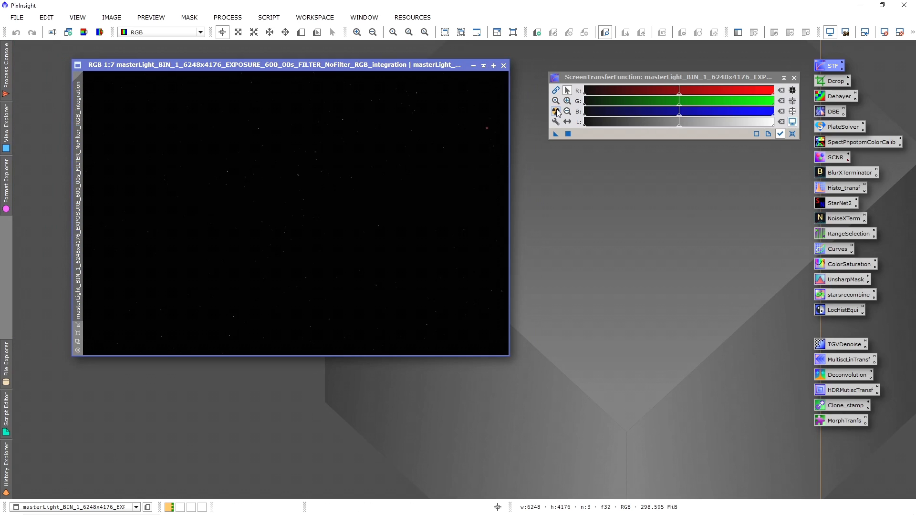
click(555, 111)
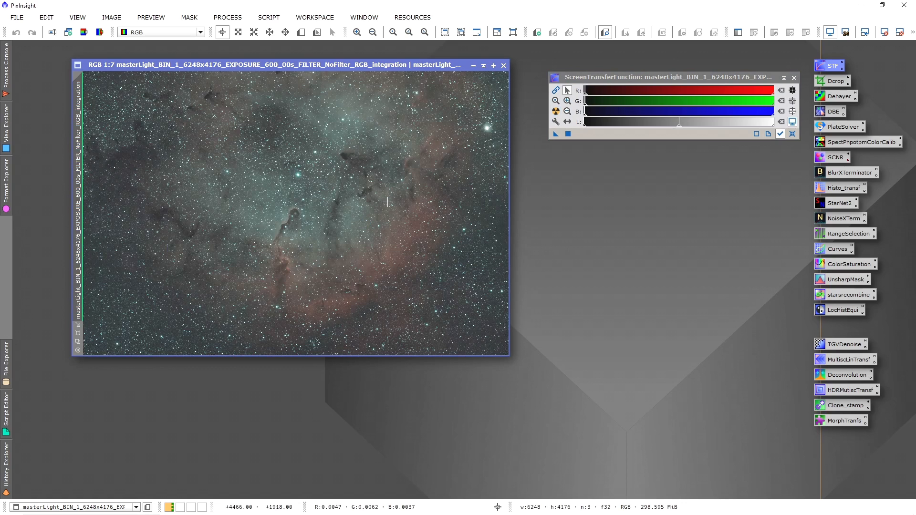
Save the integration image to the Desktop as an XISF file named stacked, keeping the 32-bit IEEE 754 floating point format.
click(17, 18)
click(62, 112)
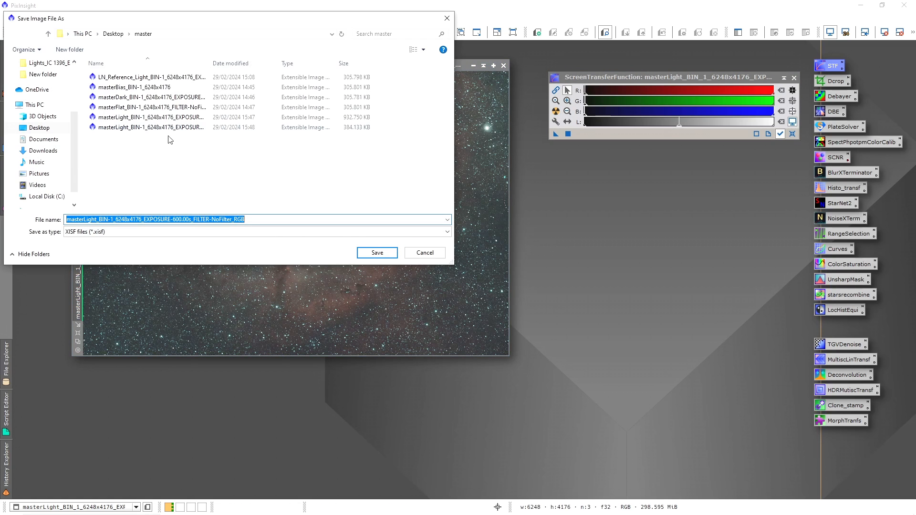
click(44, 131)
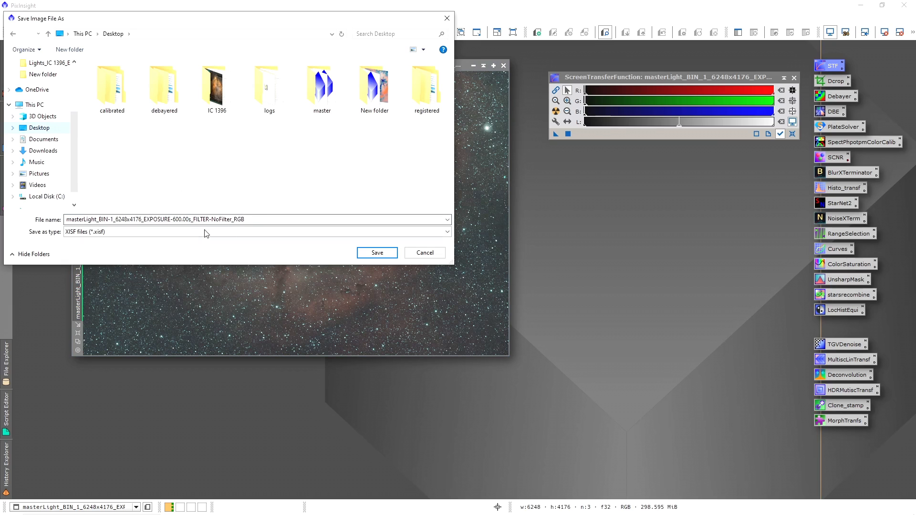
text(stacked)
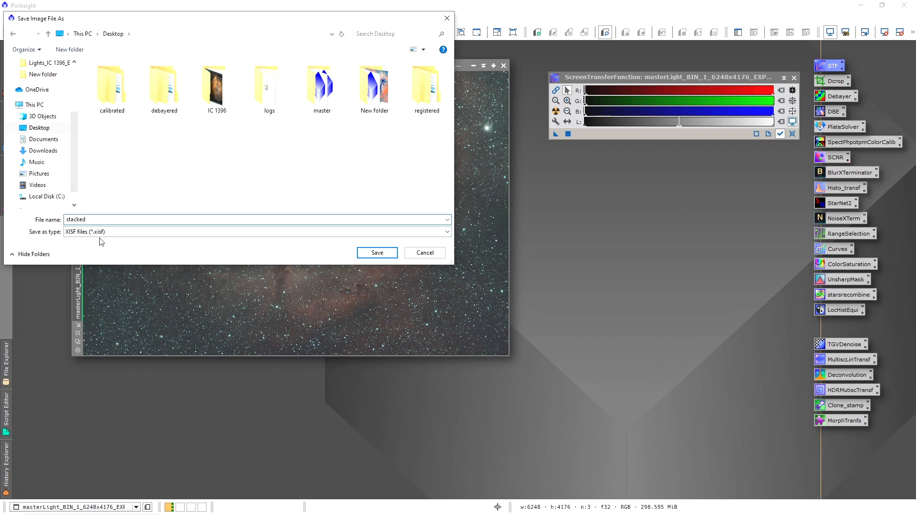
click(377, 253)
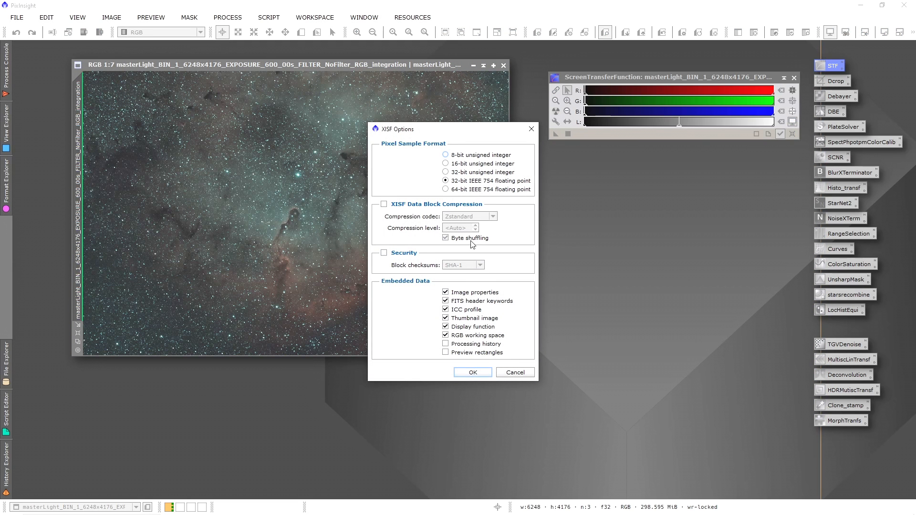
click(473, 372)
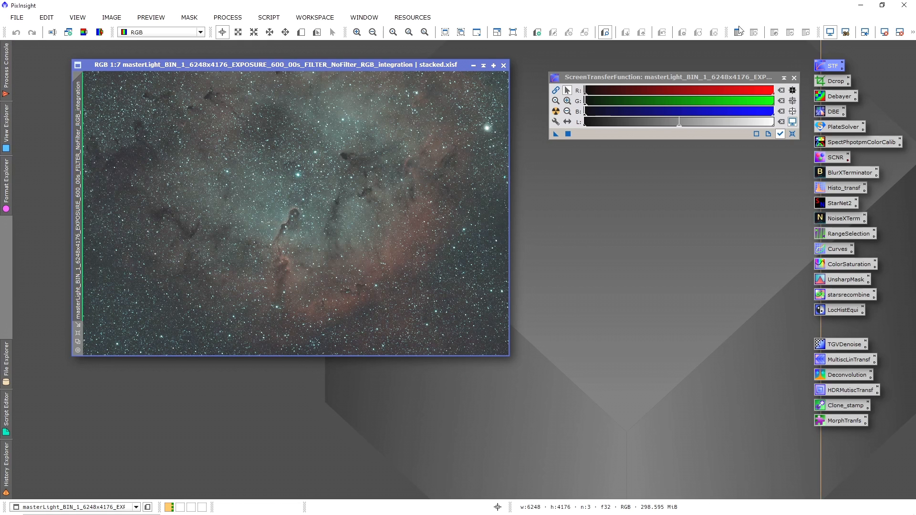
Delete the master, logs, calibrated, debayered and registered folders from the desktop and move the stacked file into their place.
click(860, 5)
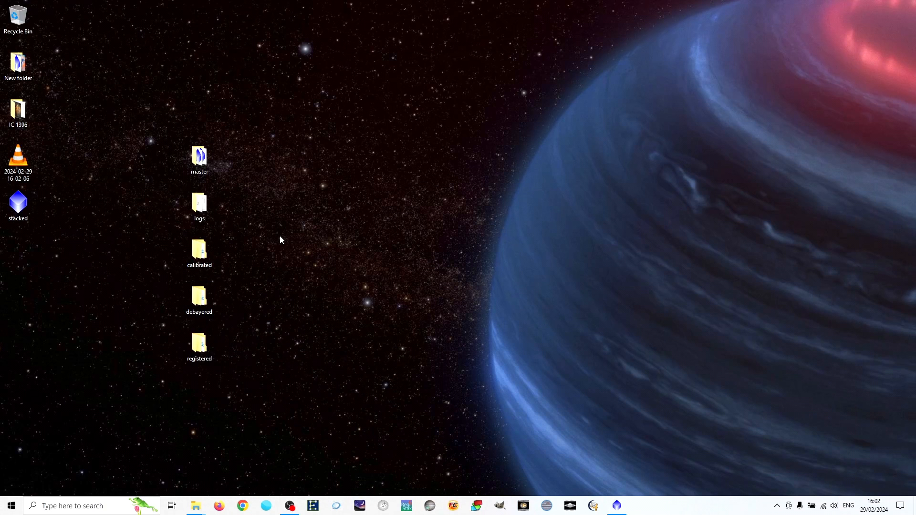
drag(260, 139, 175, 377)
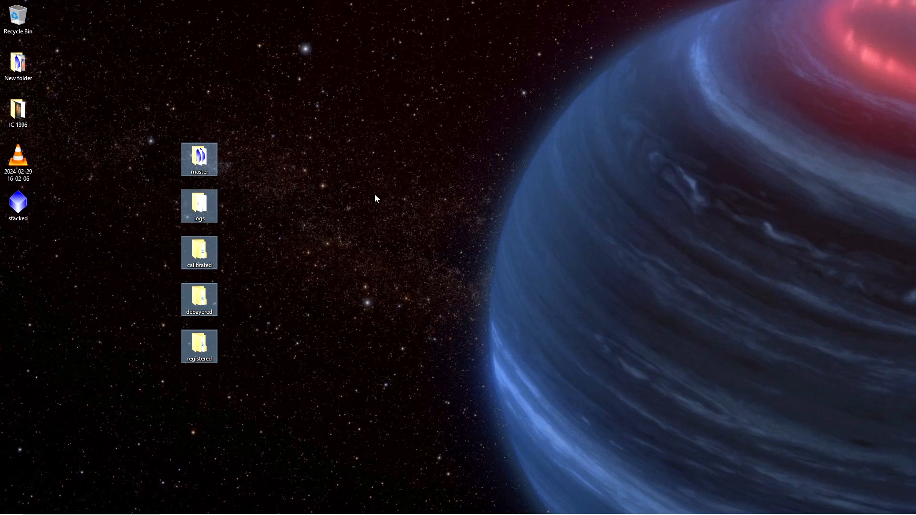
key(Delete)
click(248, 183)
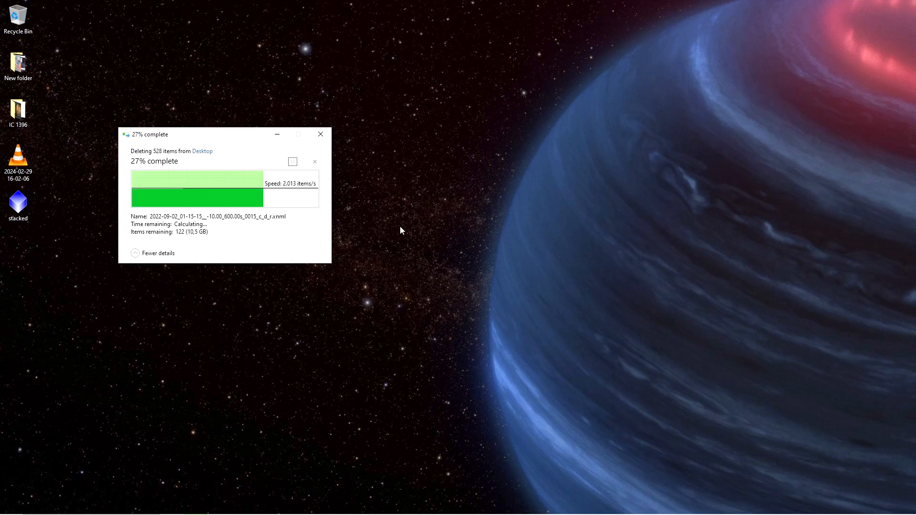
drag(14, 210, 203, 205)
click(351, 173)
Return to PixInsight, close the ScreenTransferFunction window and fit the stacked image to a larger view.
mouse_move(477, 513)
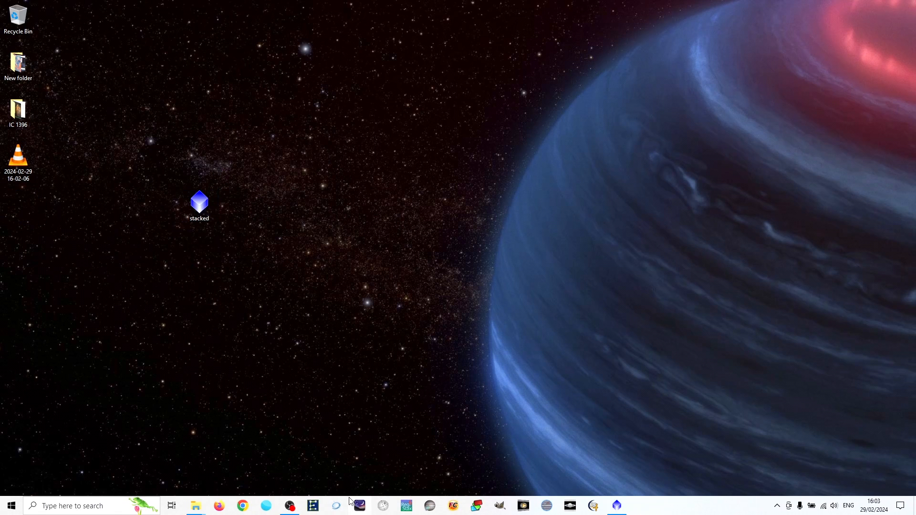
click(616, 505)
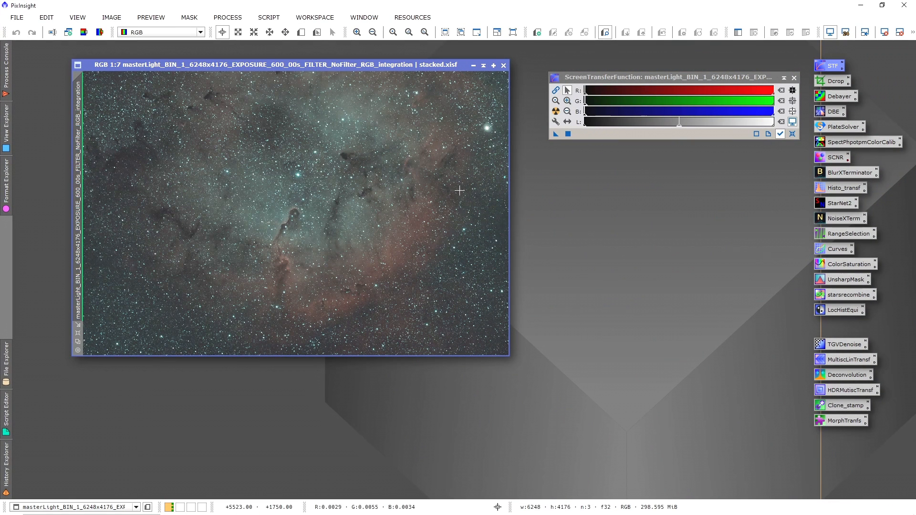
click(794, 77)
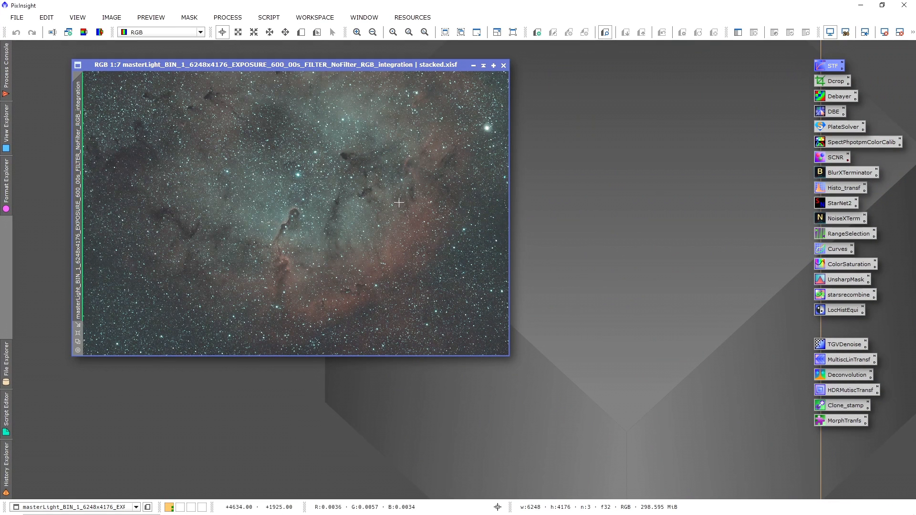
right_click(445, 170)
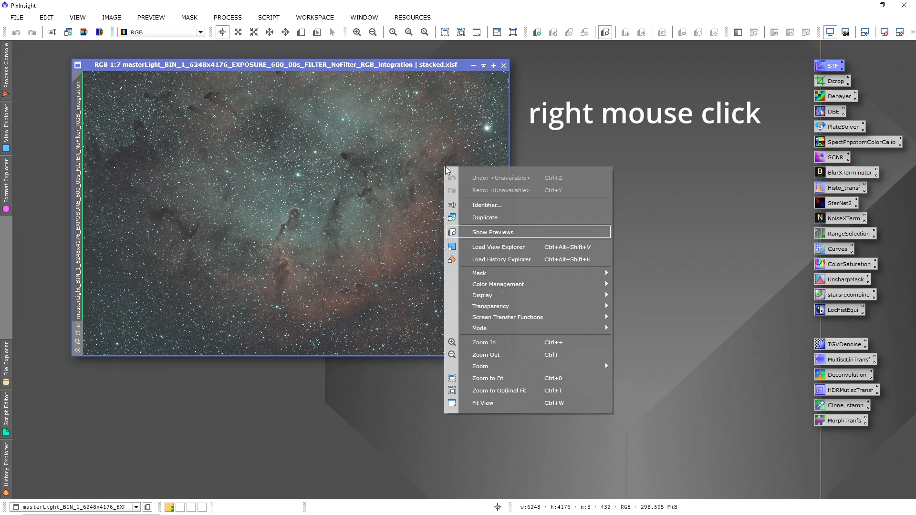
click(504, 381)
Examine the stacked image up close, checking the trunk, the dark nebula structures, the star colours and the halos around bright stars.
scroll(411, 260, up, 4)
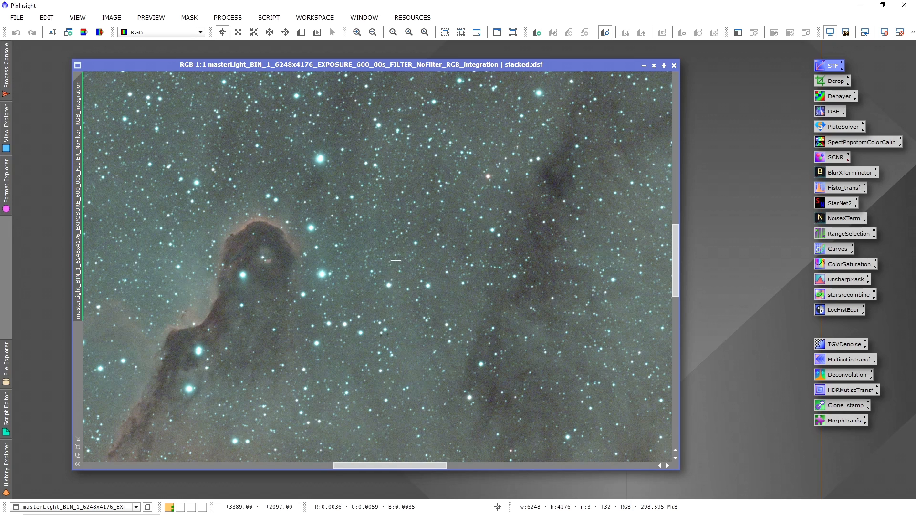
scroll(290, 326, up, 1)
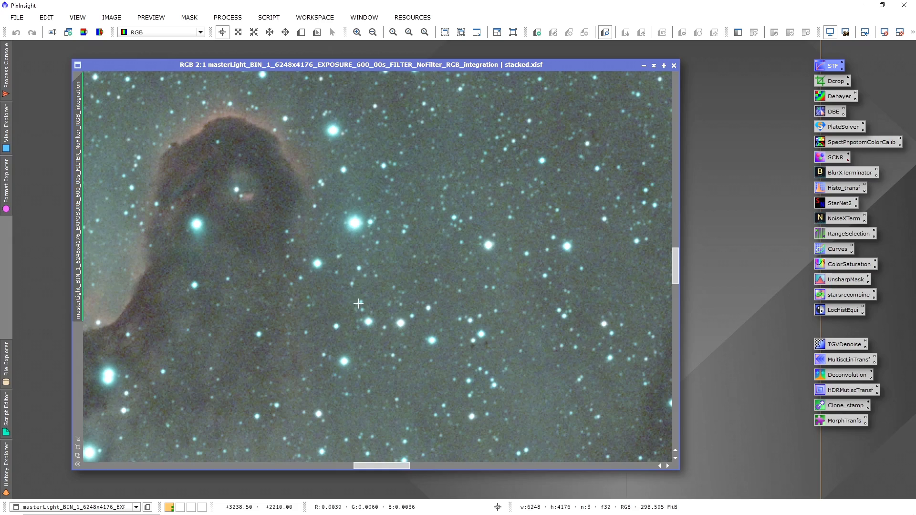
scroll(462, 234, down, 1)
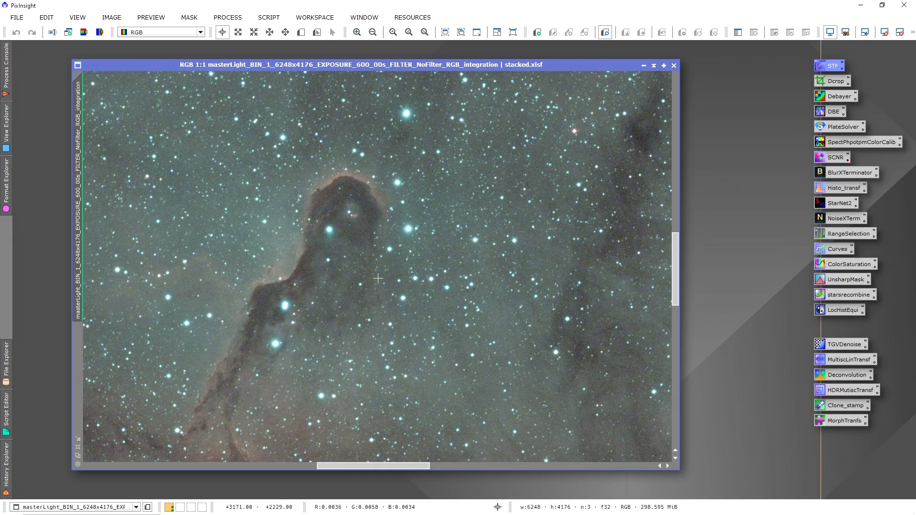
scroll(464, 187, down, 5)
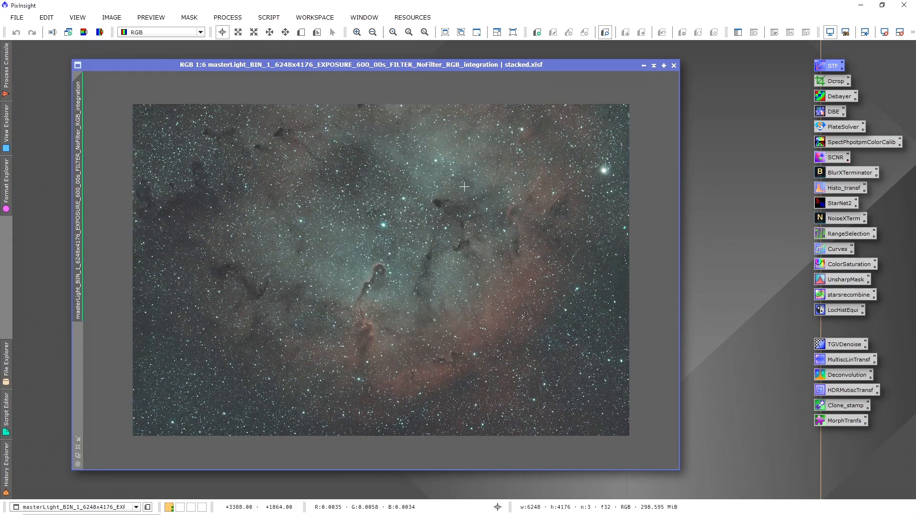
scroll(486, 197, up, 1)
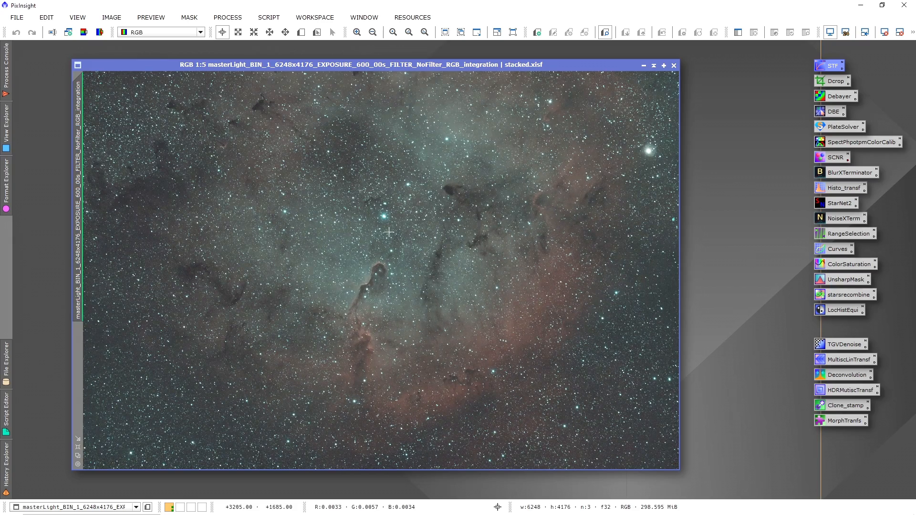
scroll(385, 212, up, 5)
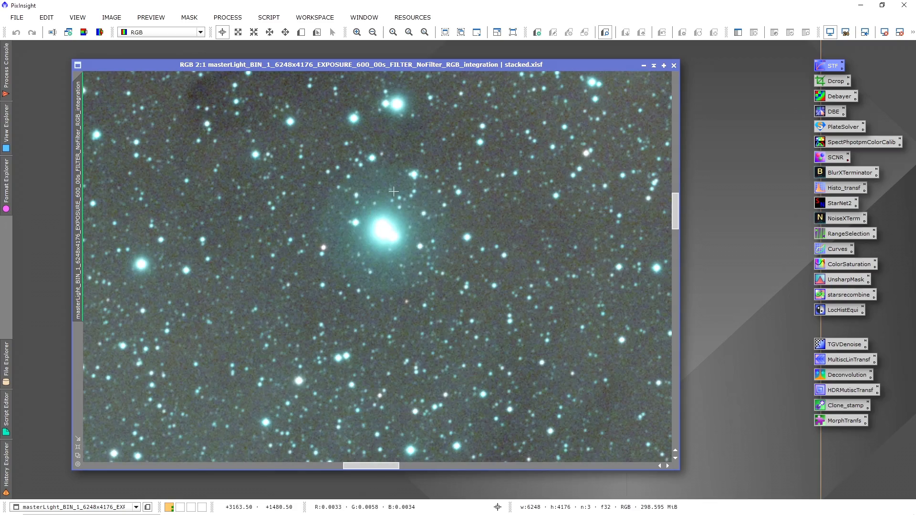
scroll(393, 191, down, 6)
scroll(623, 164, up, 4)
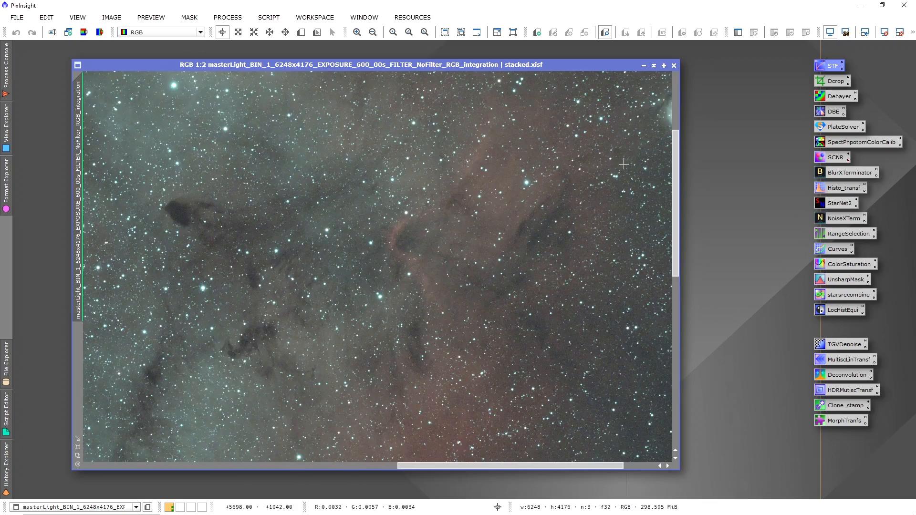
scroll(623, 164, down, 1)
scroll(660, 128, up, 3)
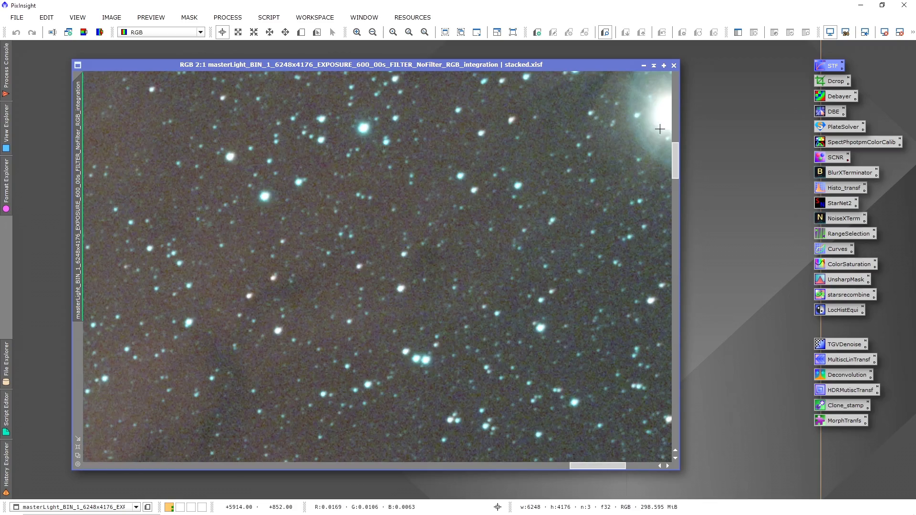
drag(659, 129, 393, 253)
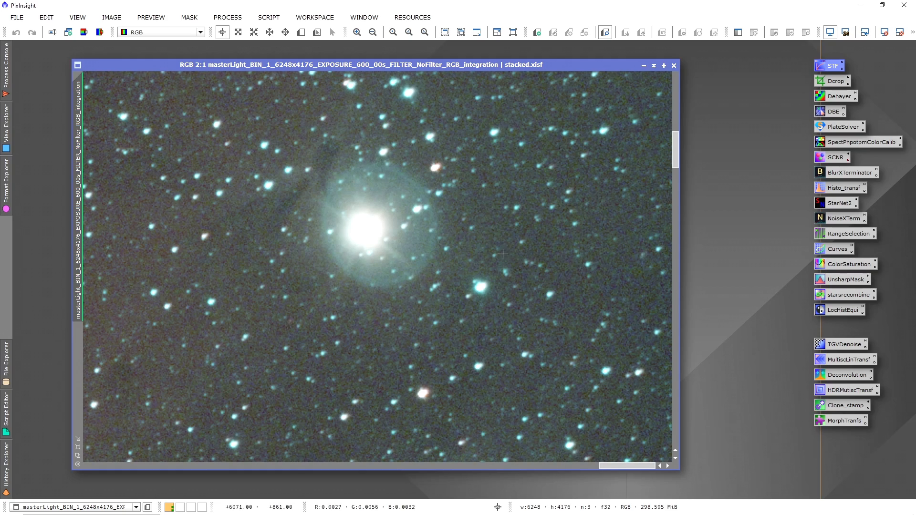
scroll(485, 208, down, 3)
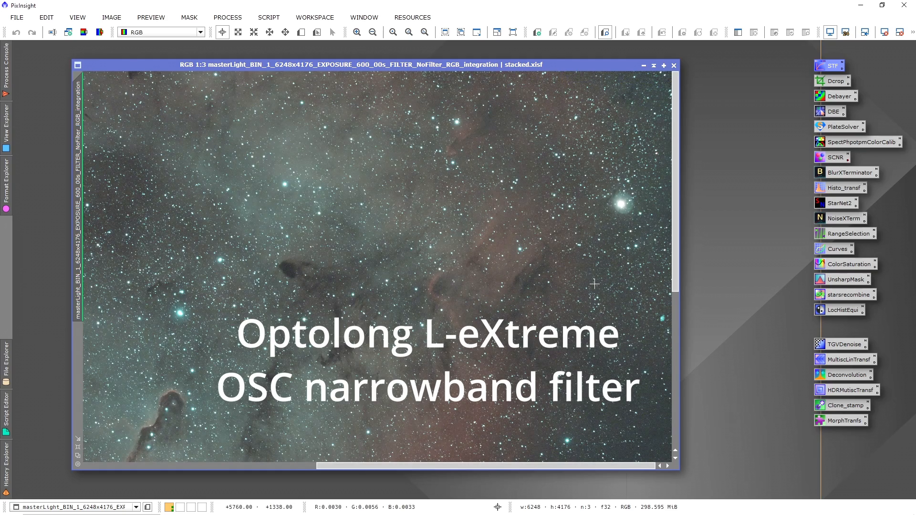
scroll(594, 284, down, 2)
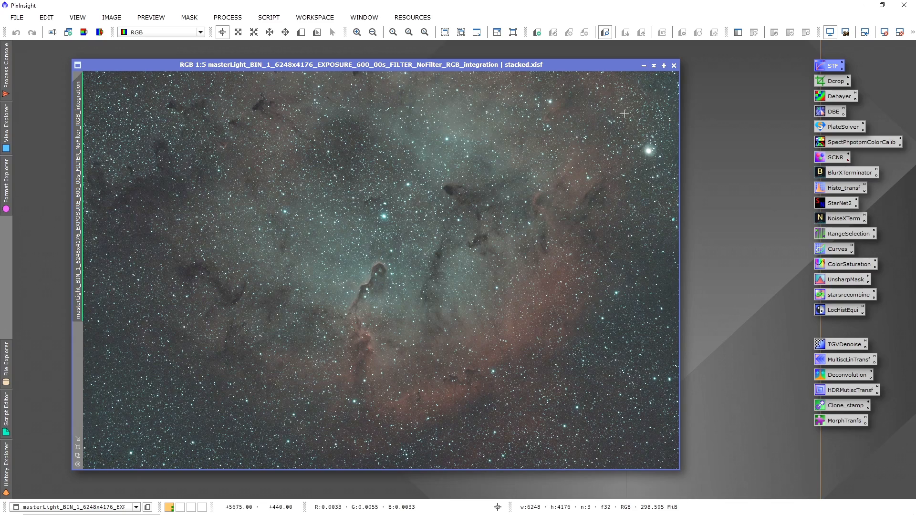
Examine the left border of the stacked image near its upper corner at 3:1 magnification for stacking edge artifacts.
scroll(635, 102, up, 4)
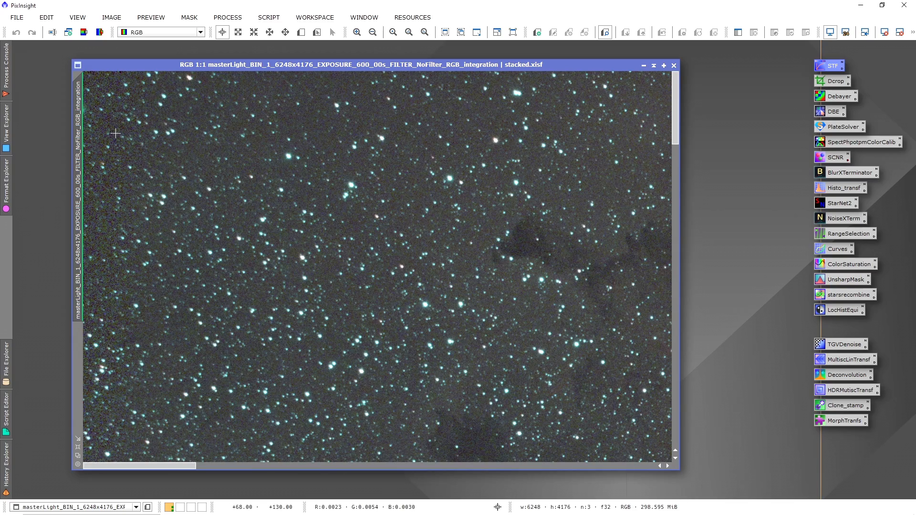
scroll(115, 133, up, 2)
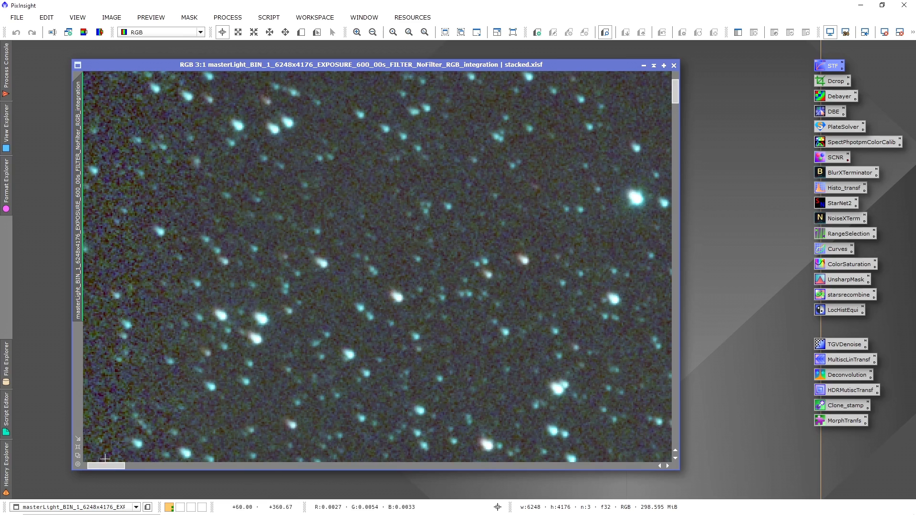
drag(110, 467, 101, 466)
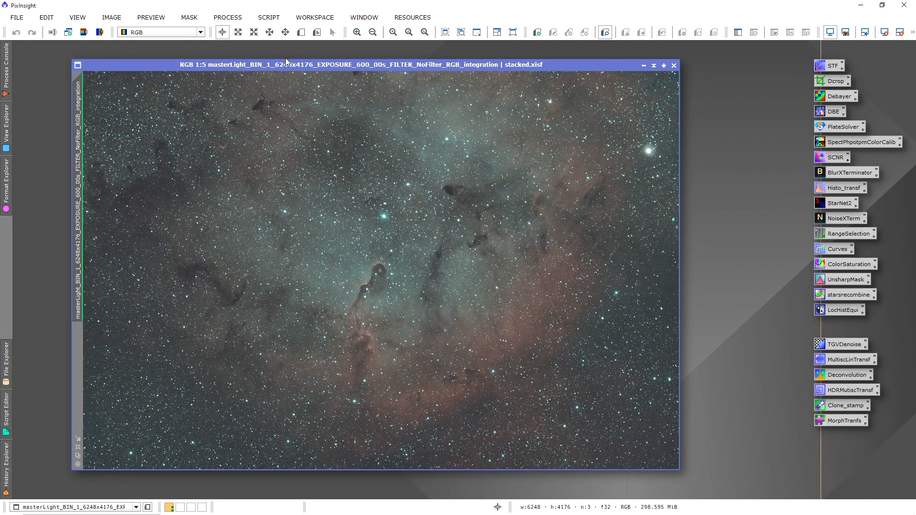
Open the DynamicCrop process, store a new instance of it as an icon on the workspace and close the process window.
click(227, 17)
mouse_move(300, 15)
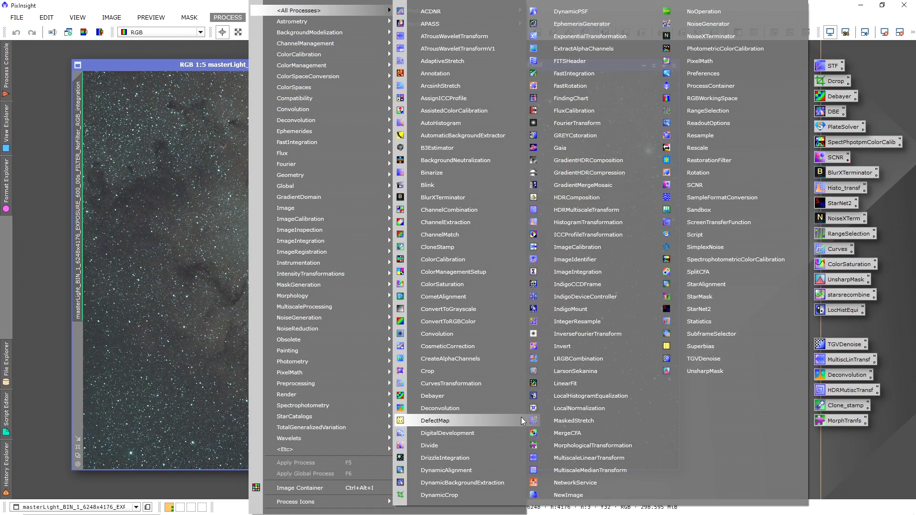
click(464, 496)
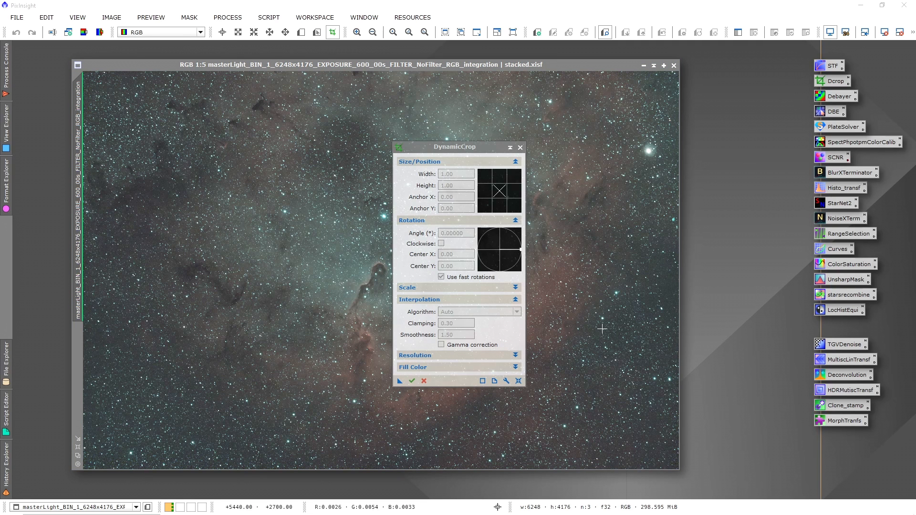
drag(483, 149, 608, 120)
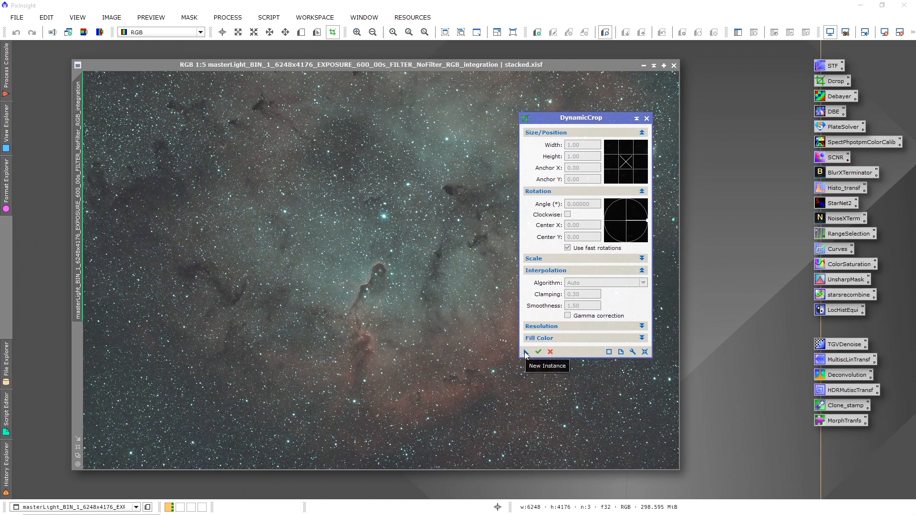
drag(526, 355, 760, 238)
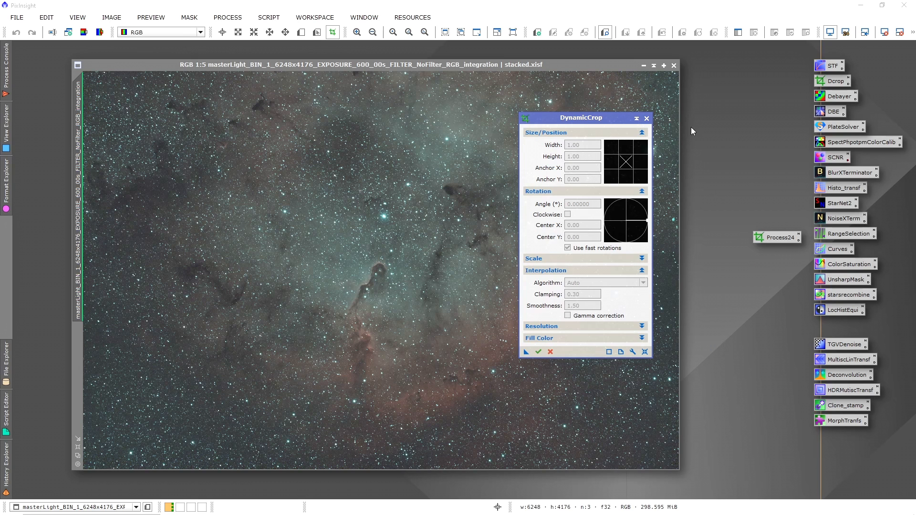
click(647, 120)
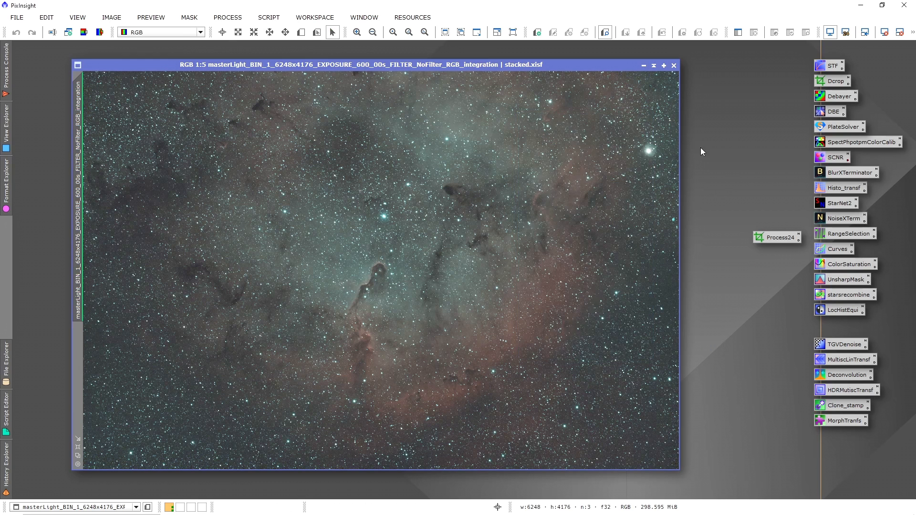
Rename the new DynamicCrop process icon as dynCrop, and delete that icon from the workspace.
right_click(771, 236)
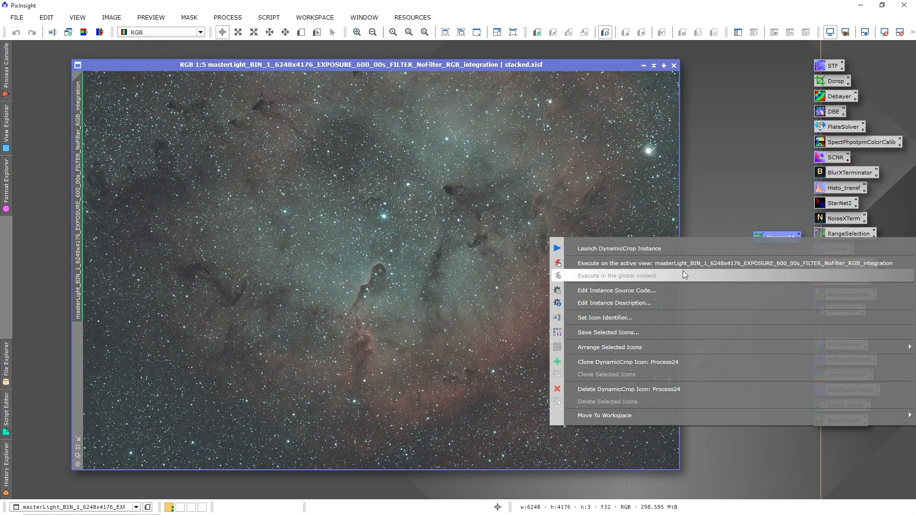
click(644, 317)
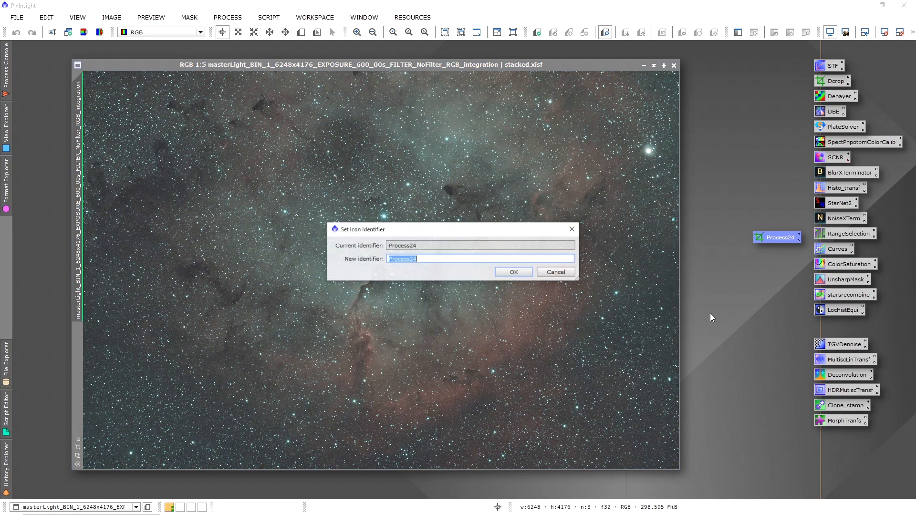
text(dynC)
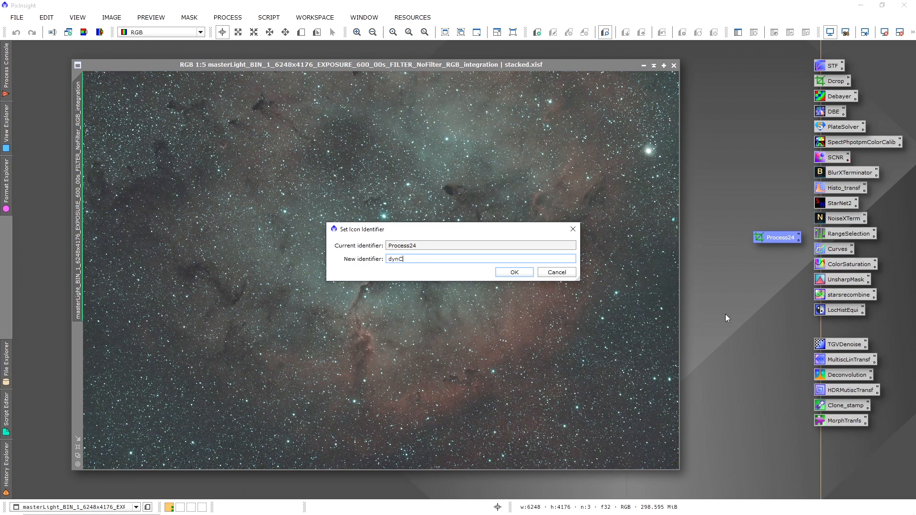
text(rop)
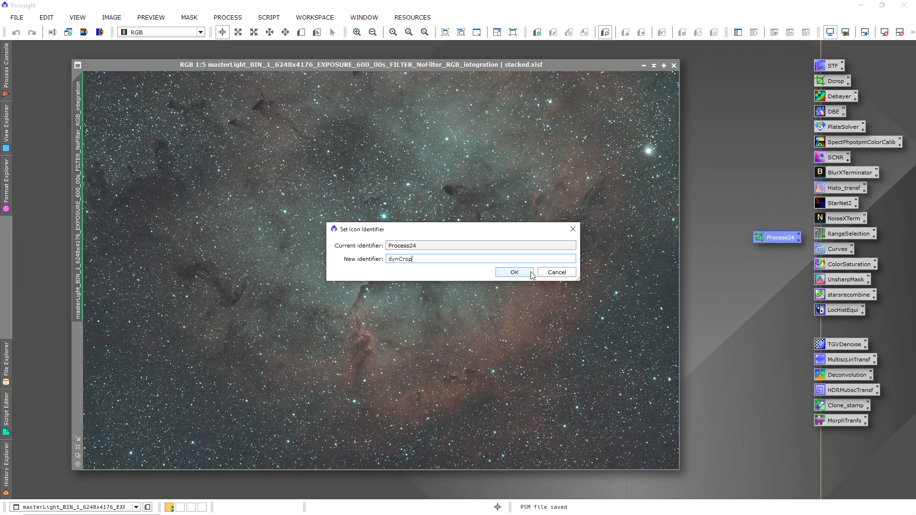
click(514, 272)
click(743, 207)
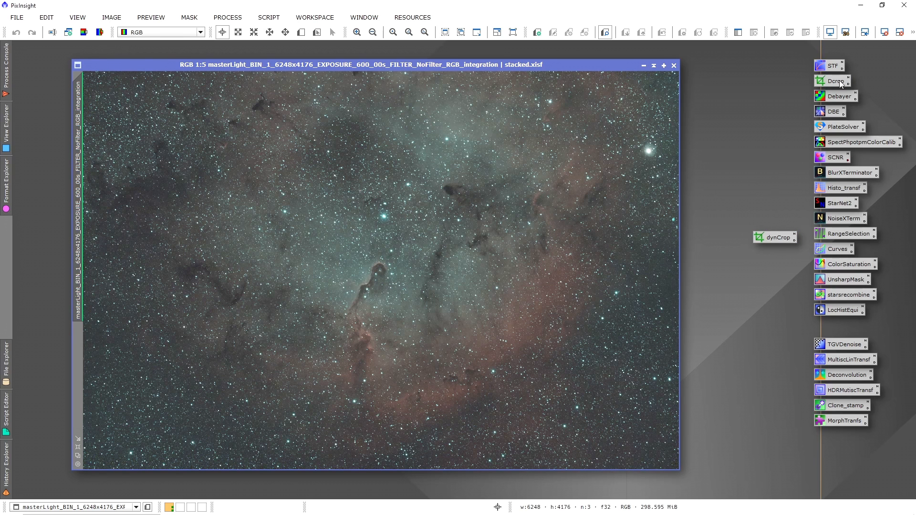
right_click(770, 237)
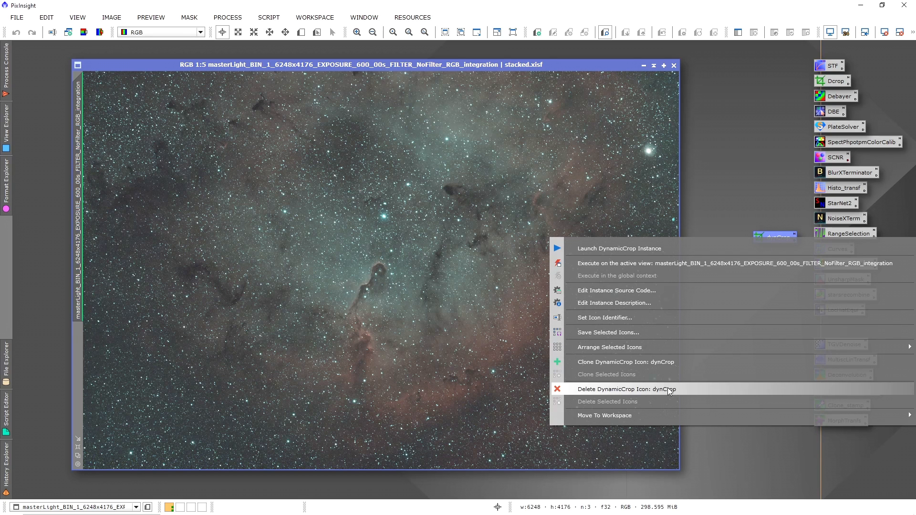
click(679, 389)
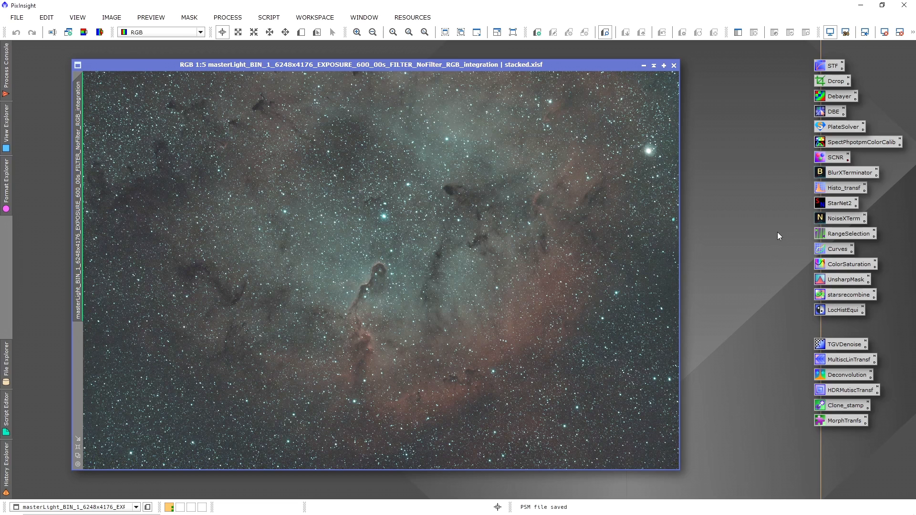
drag(791, 317, 871, 60)
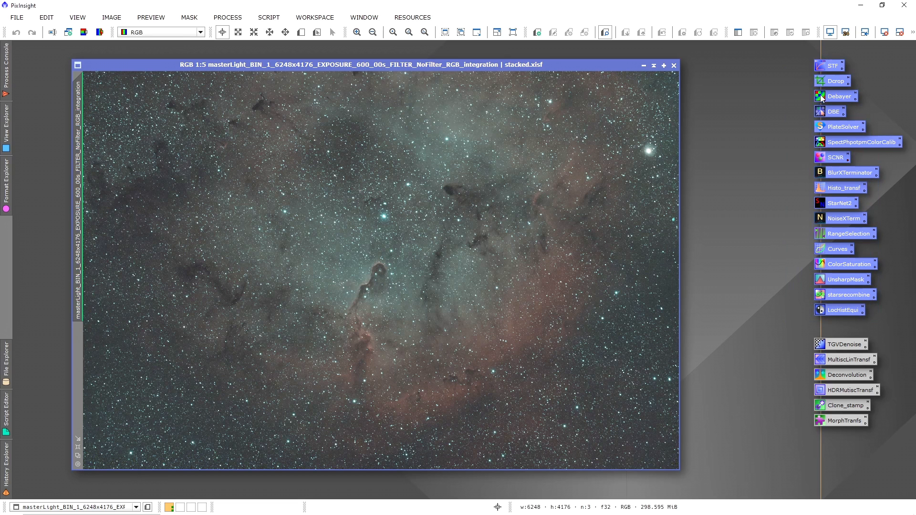
right_click(832, 159)
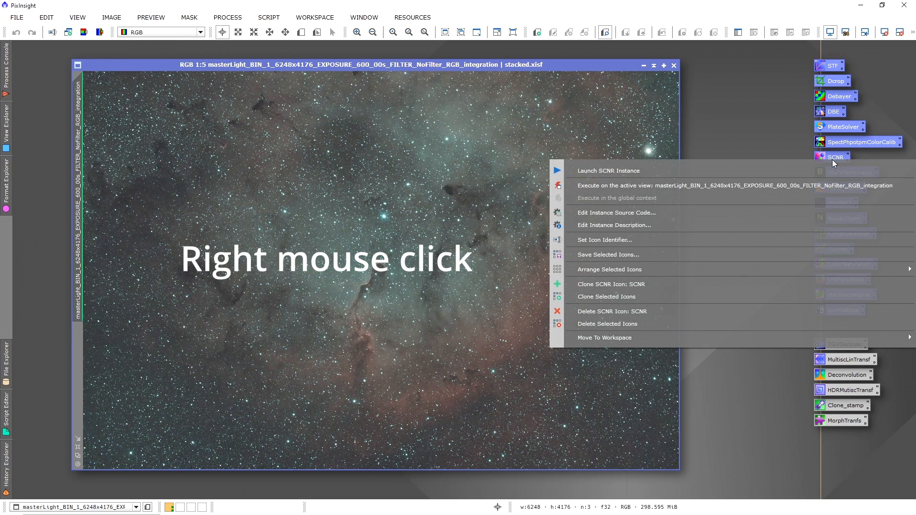
click(664, 253)
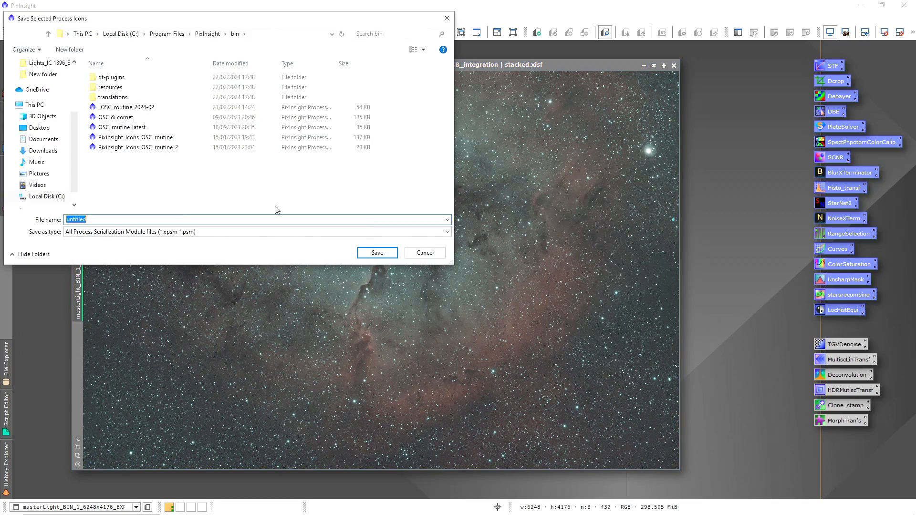
click(433, 253)
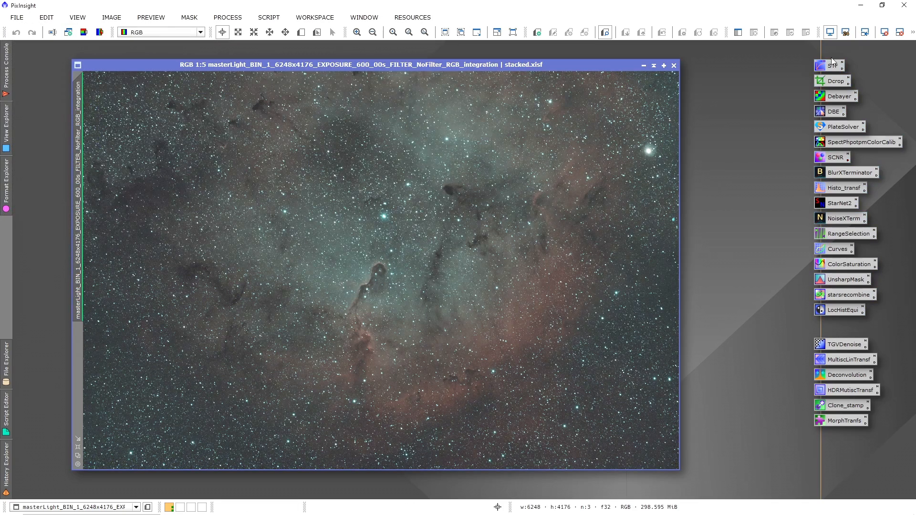
Start DynamicCrop on the stacked image and frame a crop of about 5798 × 4014 pixels that excludes the uneven borders.
double_click(835, 81)
click(381, 269)
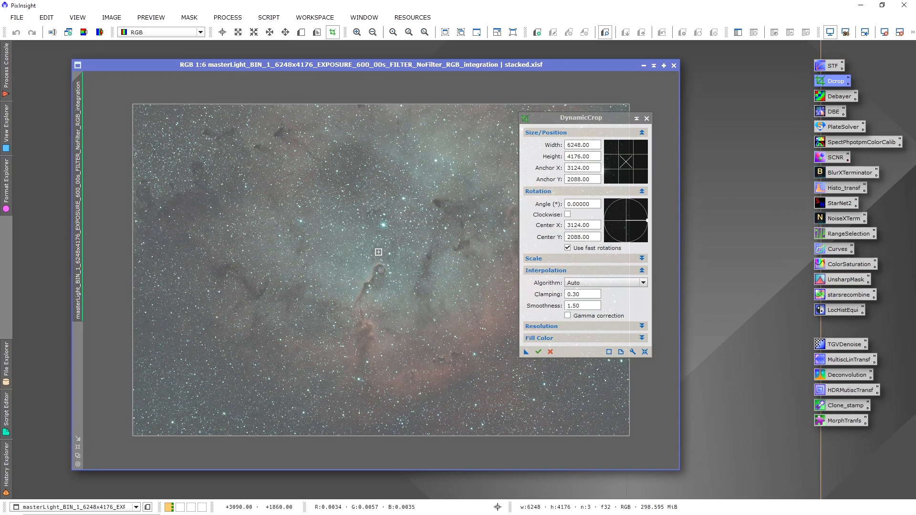
drag(572, 117, 754, 122)
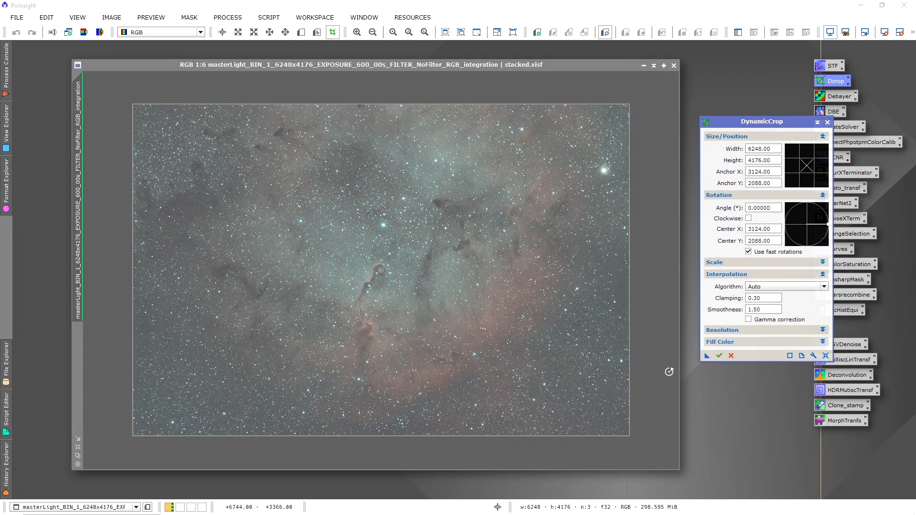
click(625, 436)
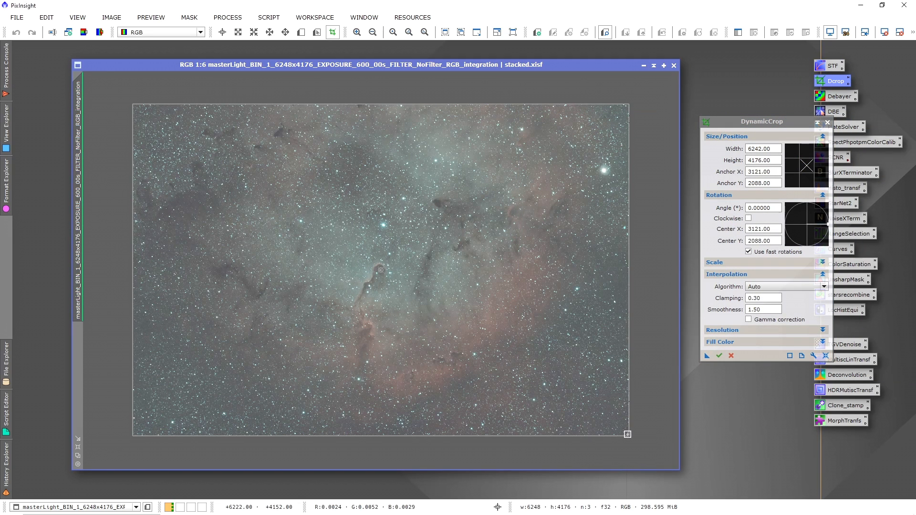
drag(628, 435, 597, 416)
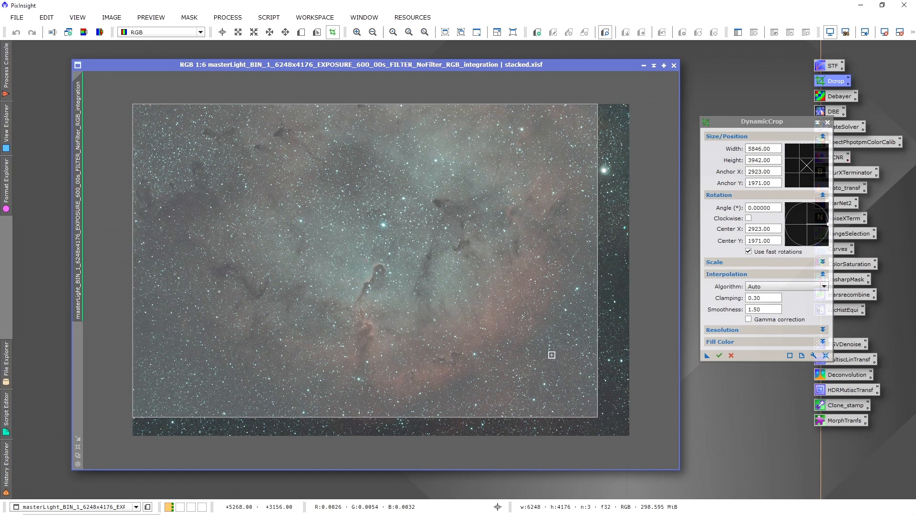
drag(551, 357, 557, 358)
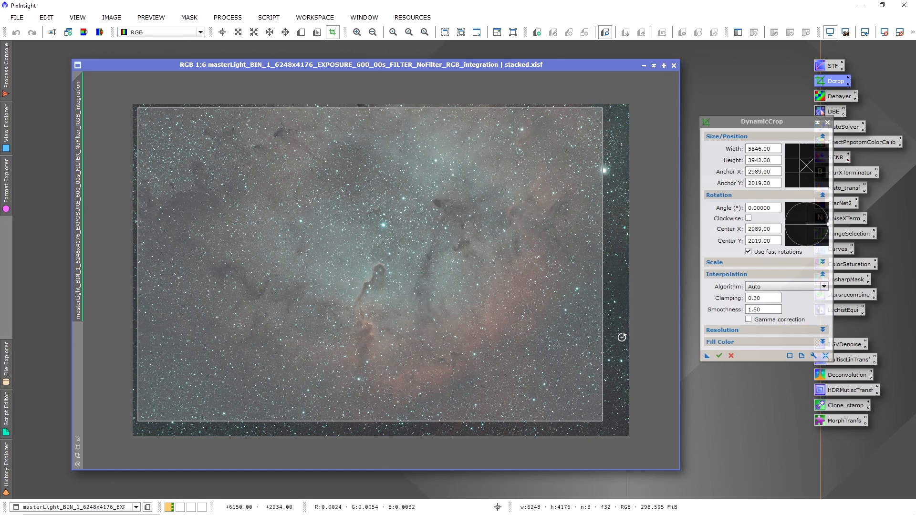
drag(606, 321, 600, 321)
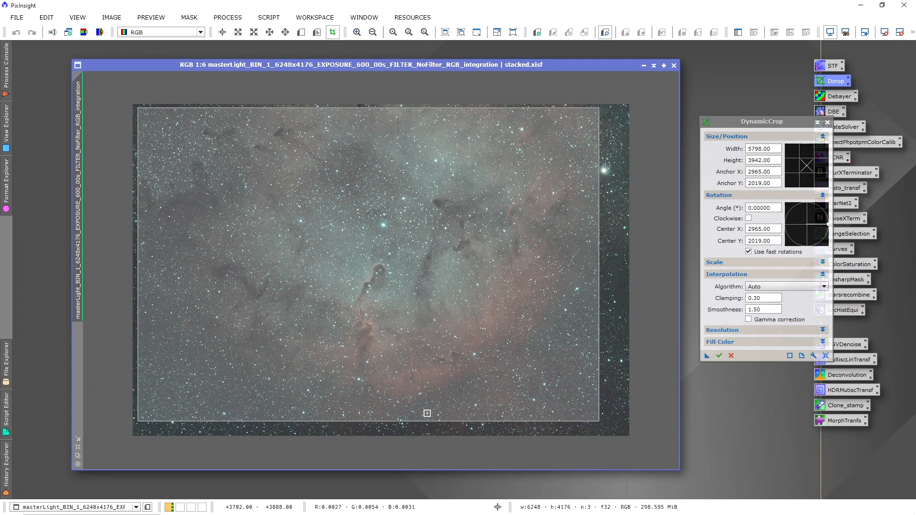
drag(425, 422, 425, 427)
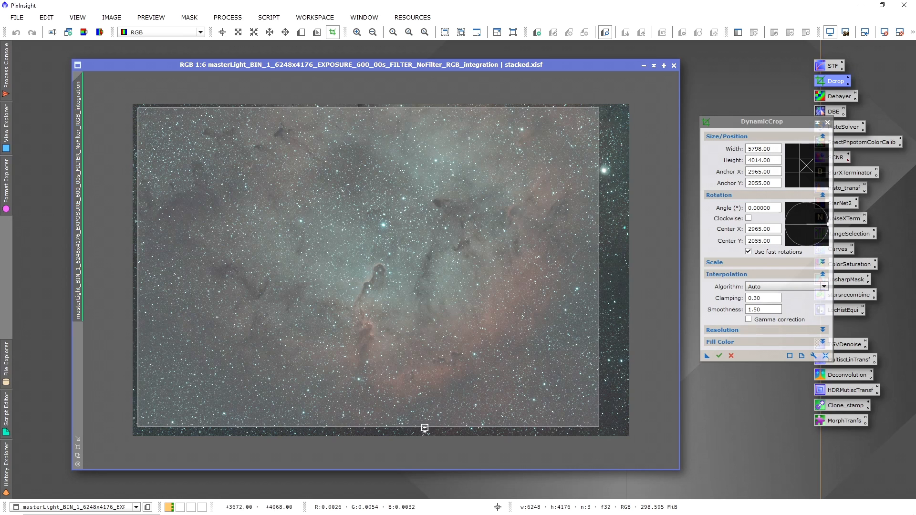
Apply the crop, accept the deletion of the astrometric solution, close DynamicCrop and fit the cropped image to a 1:5 view.
click(718, 356)
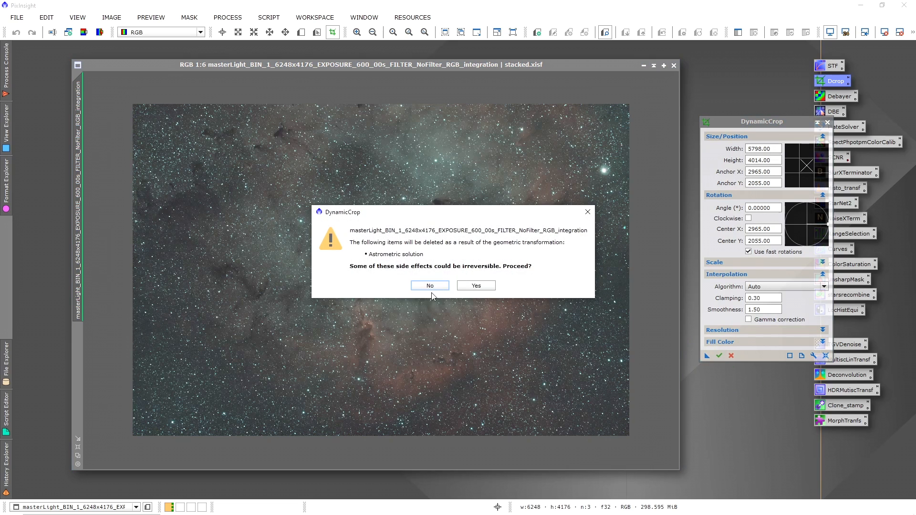
click(477, 288)
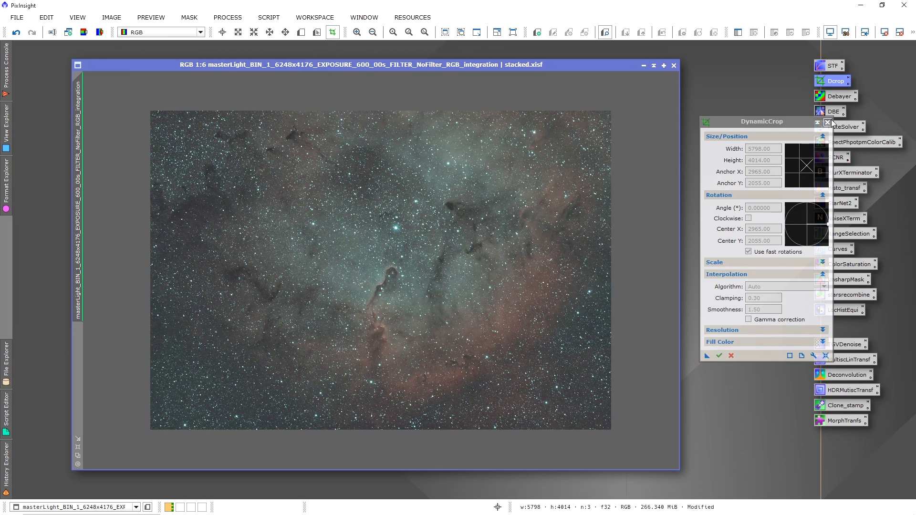
right_click(459, 222)
click(527, 433)
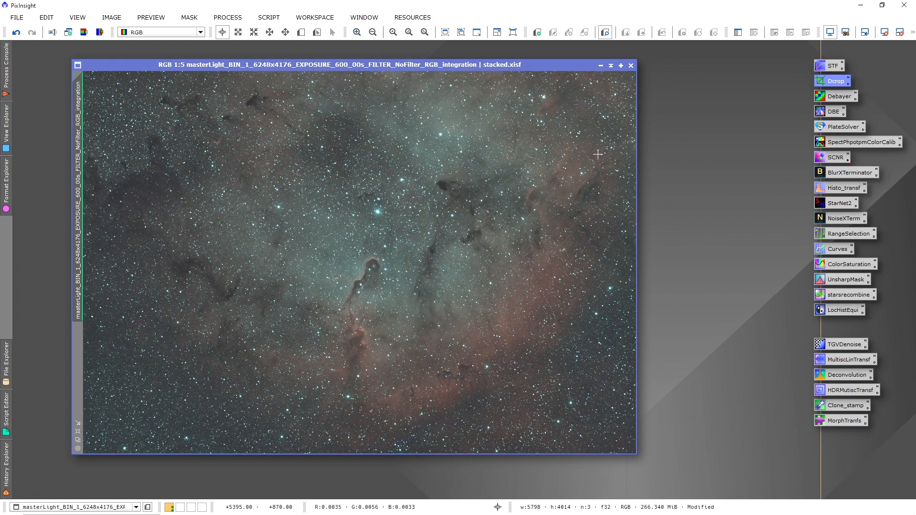
Generate DynamicBackgroundExtraction samples on the cropped image with a default sample radius of 8 and 10 samples per row.
double_click(831, 113)
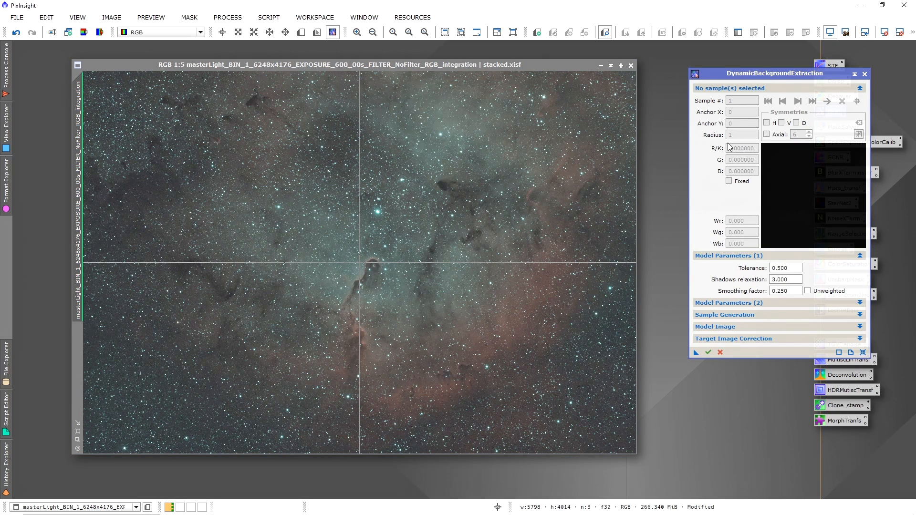
drag(782, 80, 760, 97)
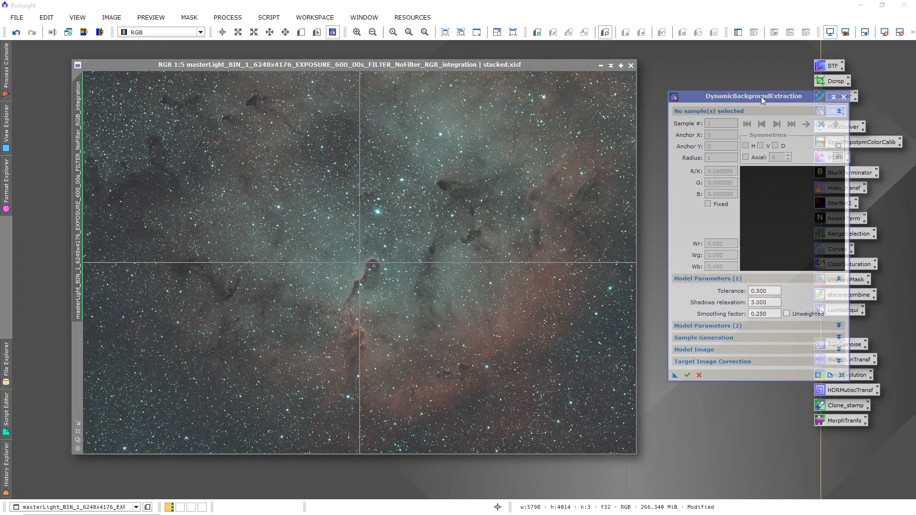
click(722, 333)
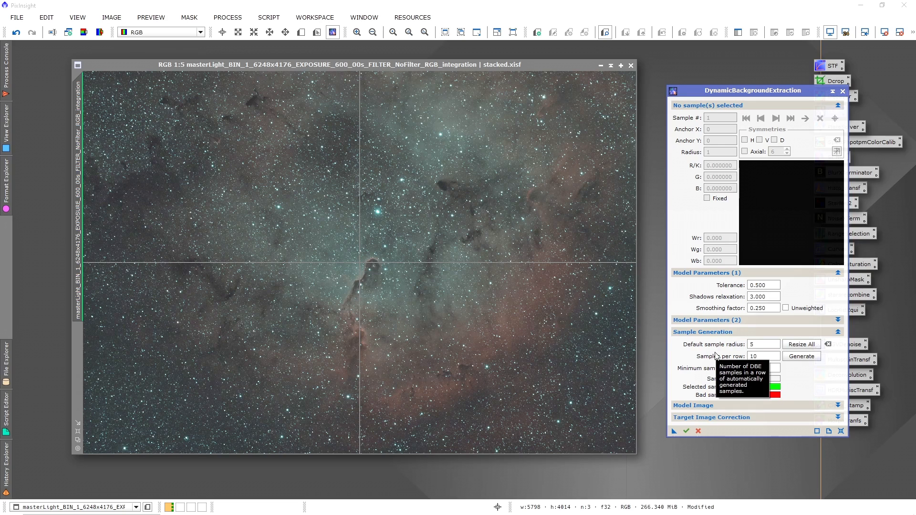
click(761, 345)
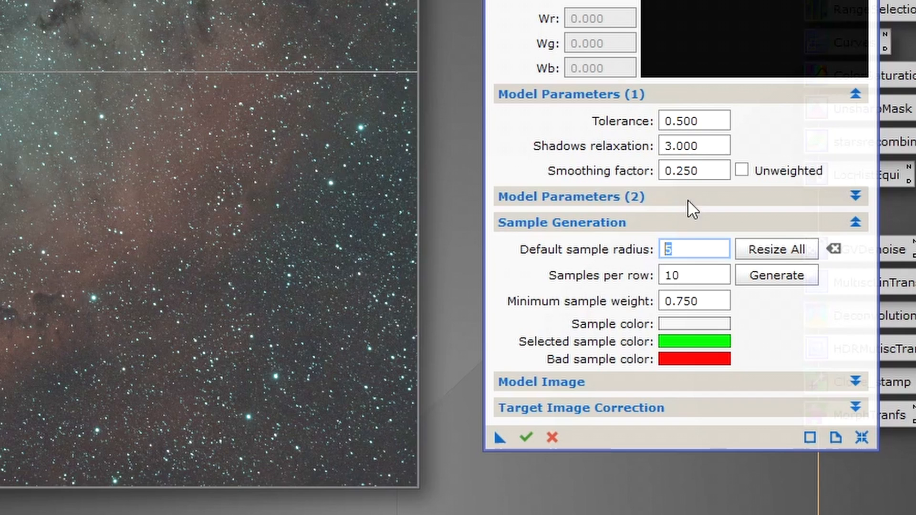
text(8)
click(702, 275)
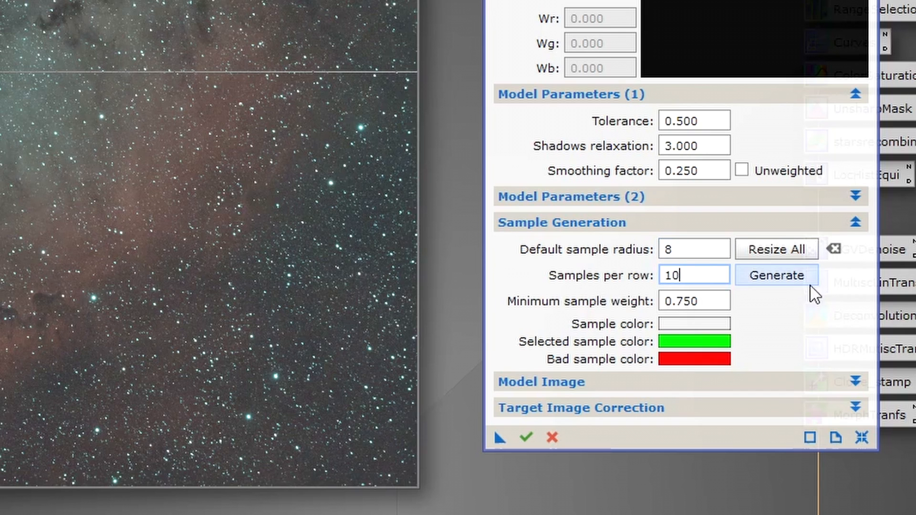
click(776, 279)
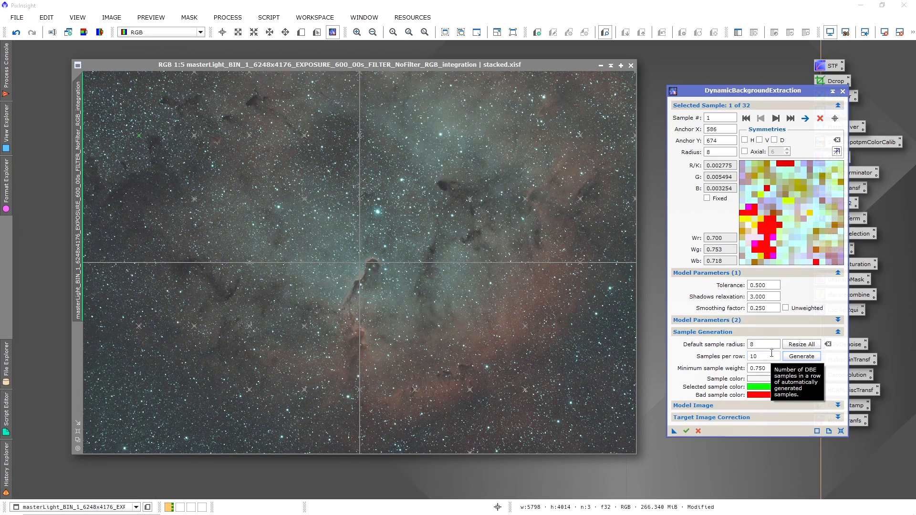
Set the default sample radius to 40 and the tolerance to 2, regenerating the background samples after each change.
double_click(767, 344)
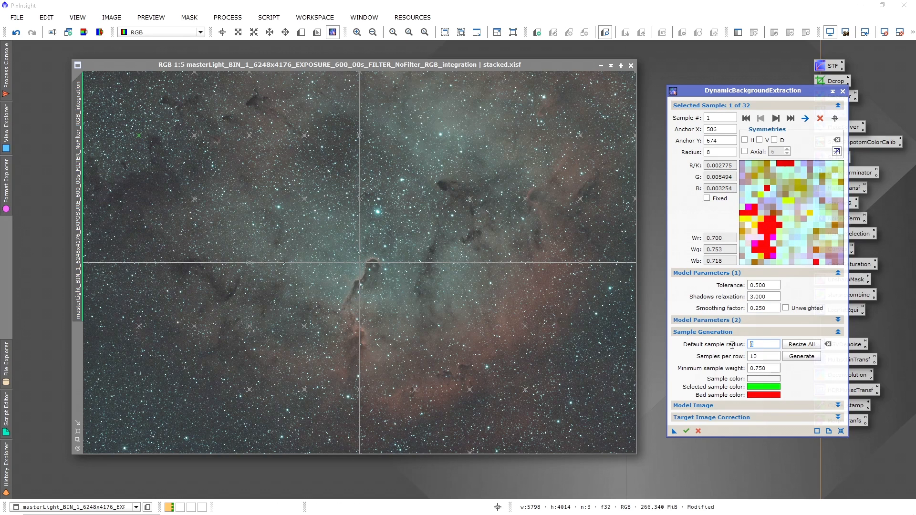
click(790, 356)
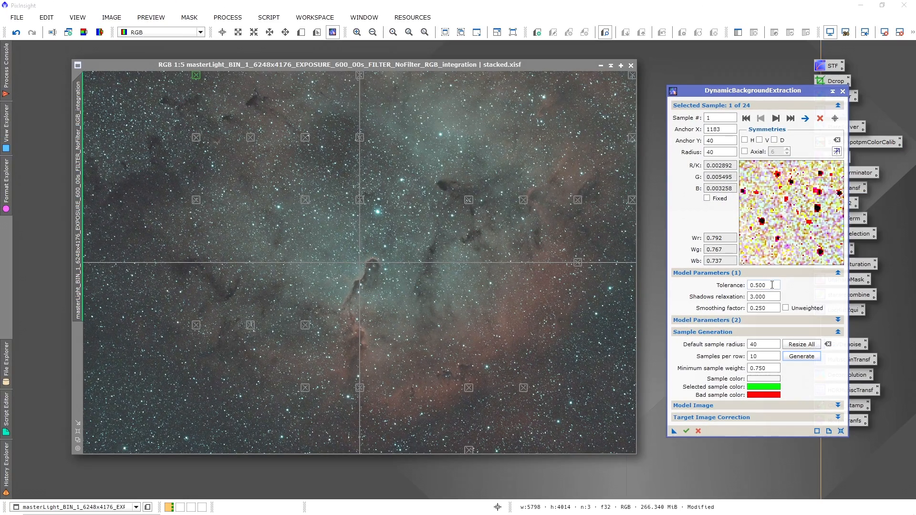
double_click(771, 285)
text(2)
click(777, 297)
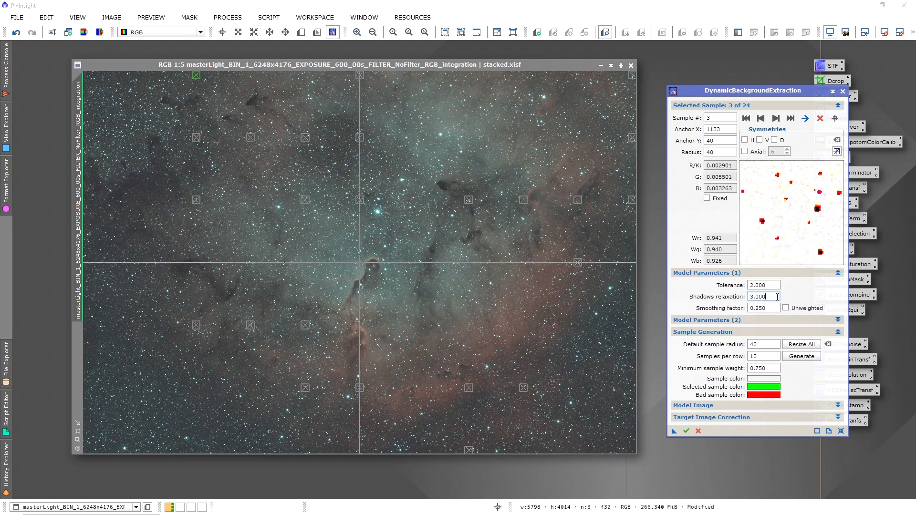
click(804, 358)
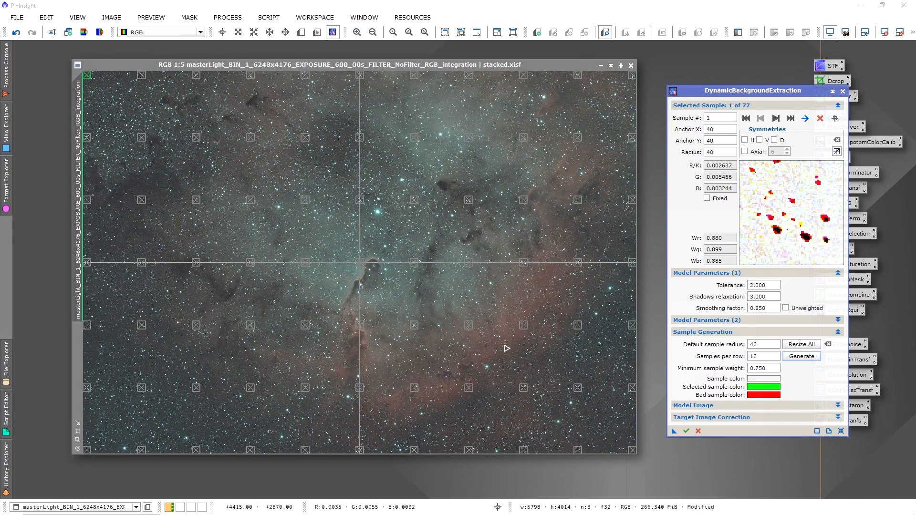
Set the default sample radius to 8 and regenerate the background samples across the image.
click(489, 223)
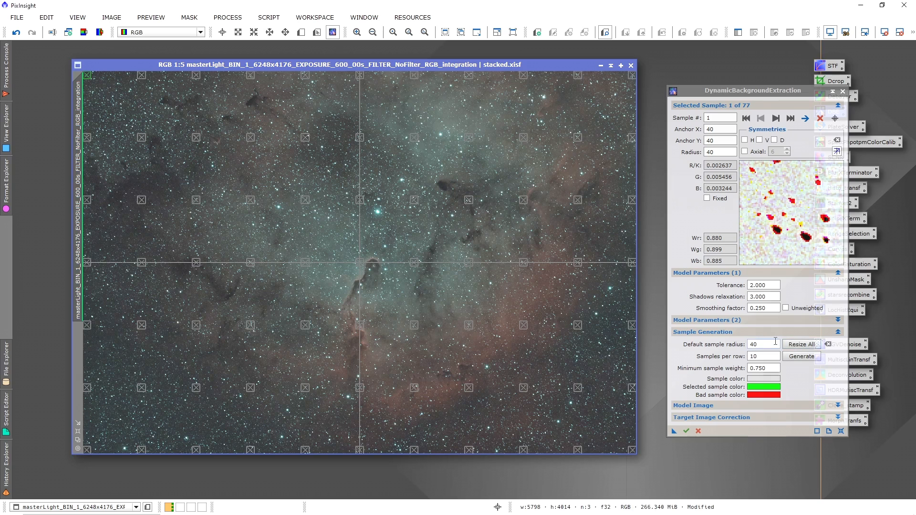
drag(774, 343, 662, 329)
text(8)
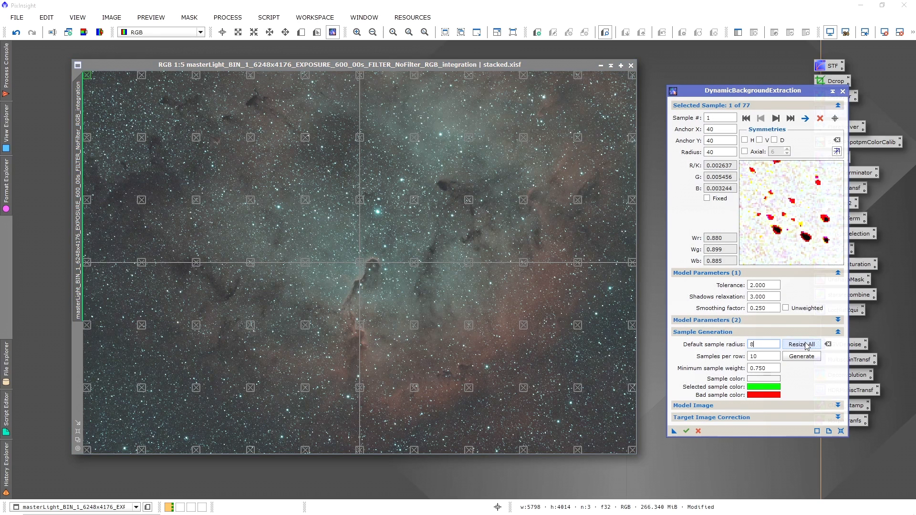
click(802, 356)
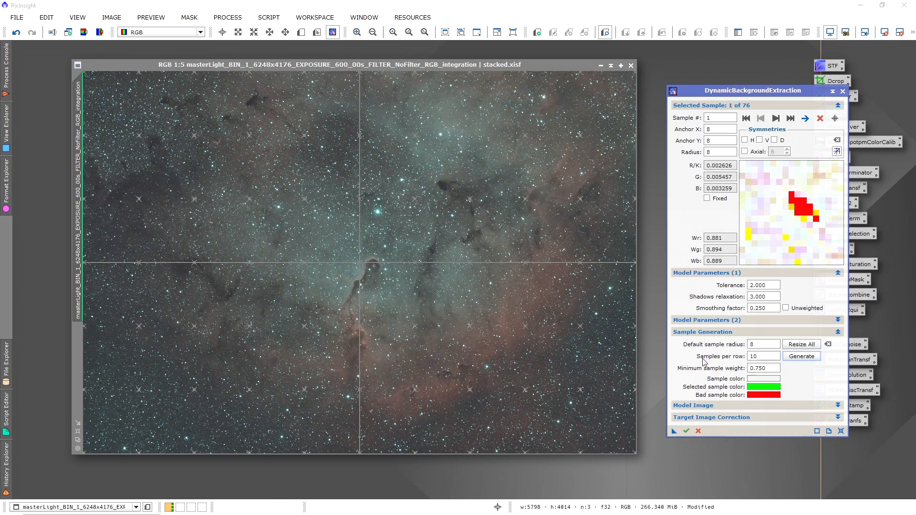
Move the sample beside the dark nebula in the upper right to a star-free spot at about X 4081, Y 1295.
click(470, 199)
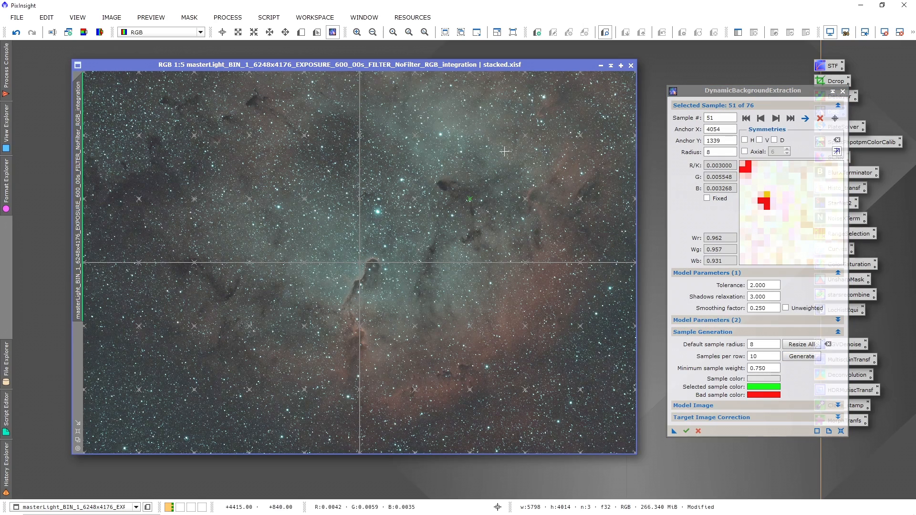
scroll(478, 190, up, 6)
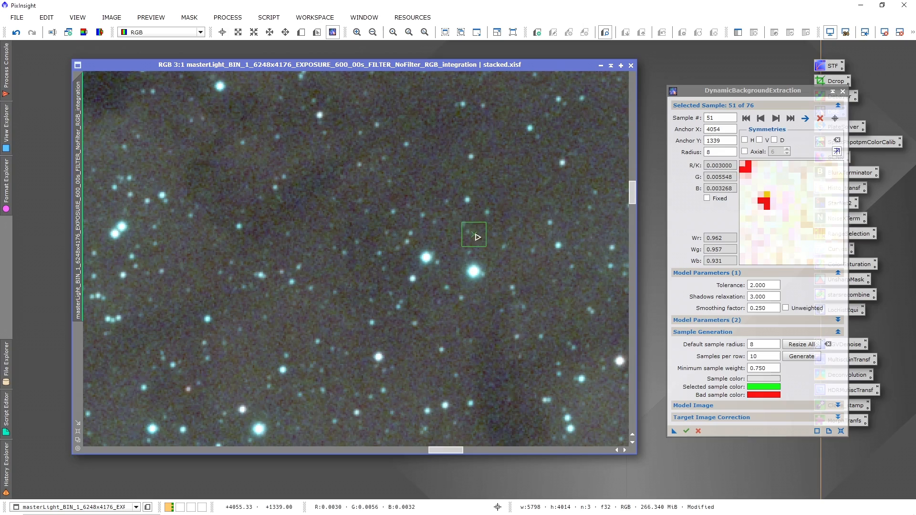
drag(477, 237, 517, 174)
scroll(514, 175, up, 6)
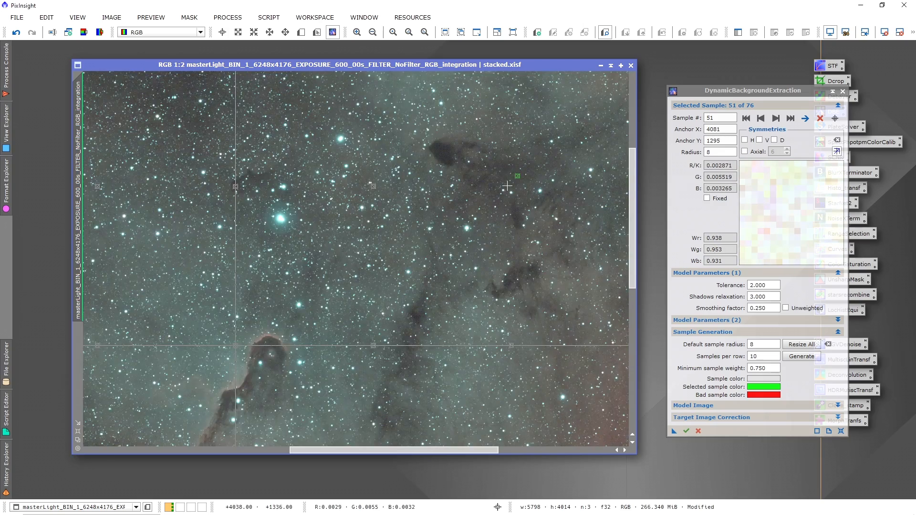
scroll(472, 201, down, 2)
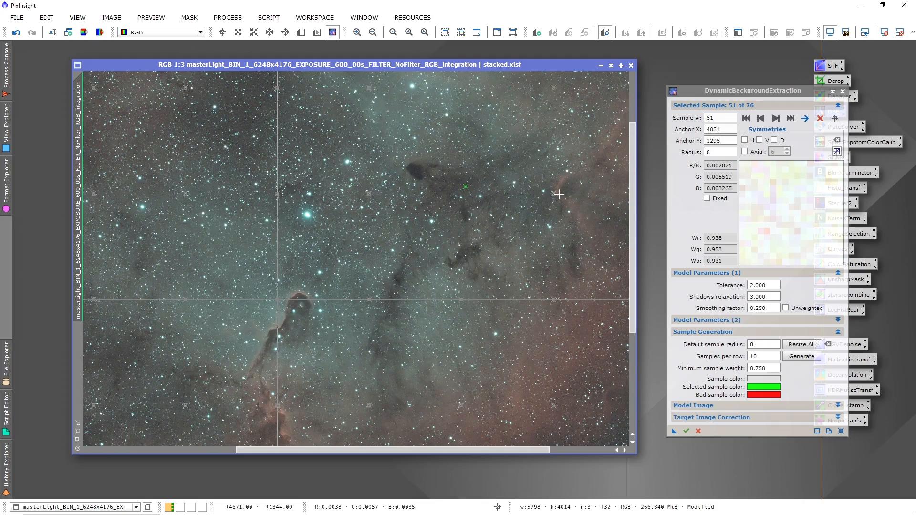
scroll(553, 191, down, 2)
Jump to the first sample and move it out of the image corner to star-free background at about X 175, Y 47.
scroll(492, 208, up, 4)
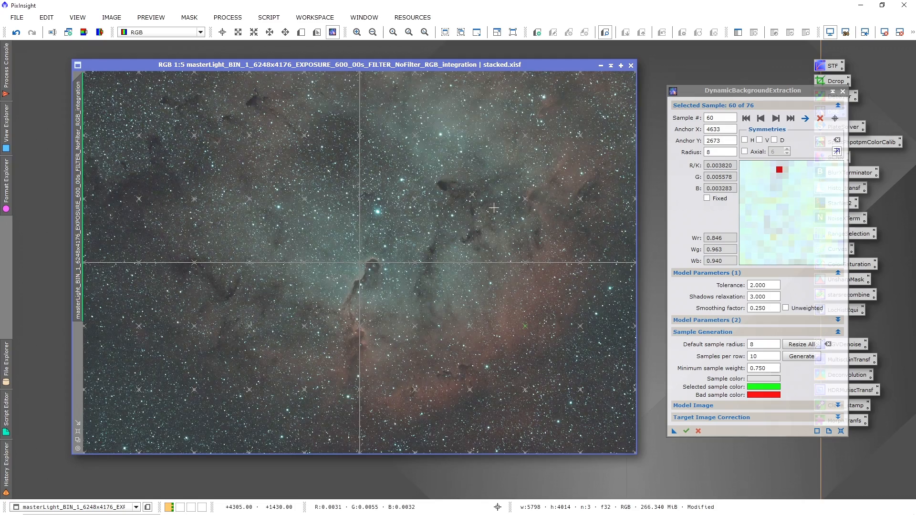
scroll(494, 208, down, 4)
scroll(400, 150, down, 1)
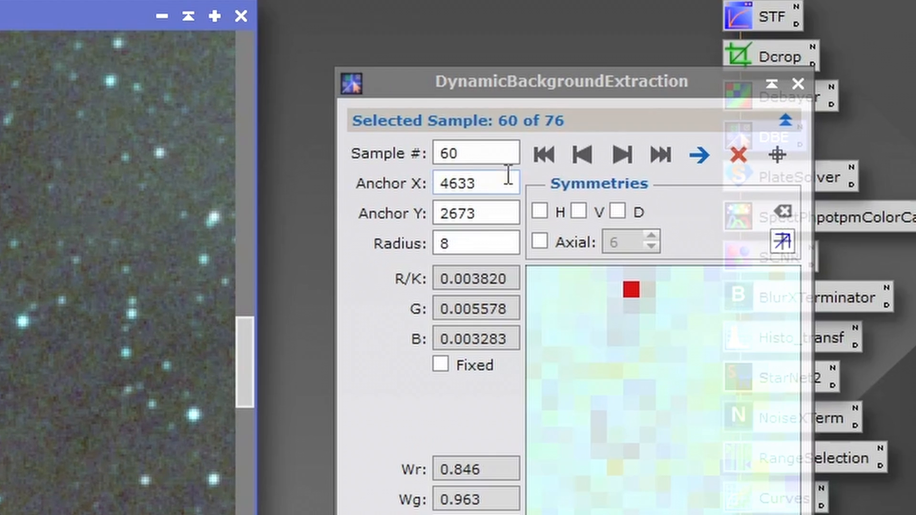
click(538, 152)
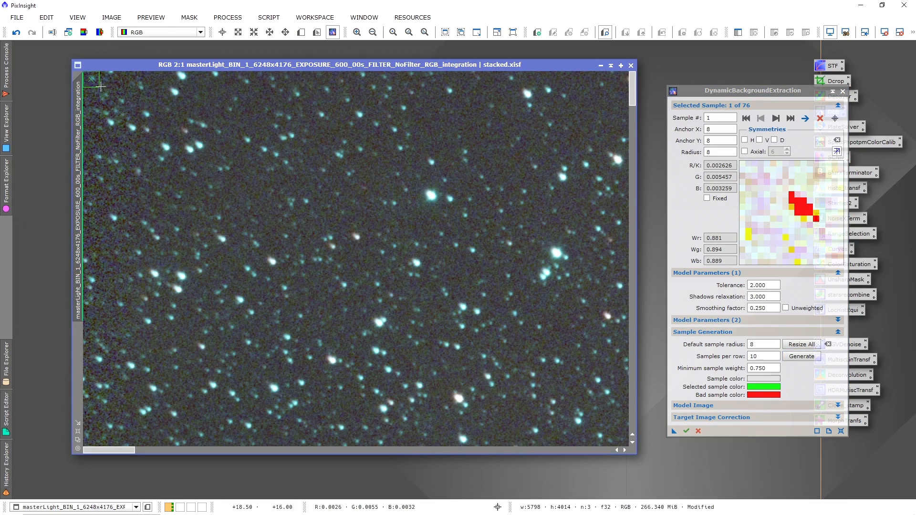
drag(96, 84, 257, 126)
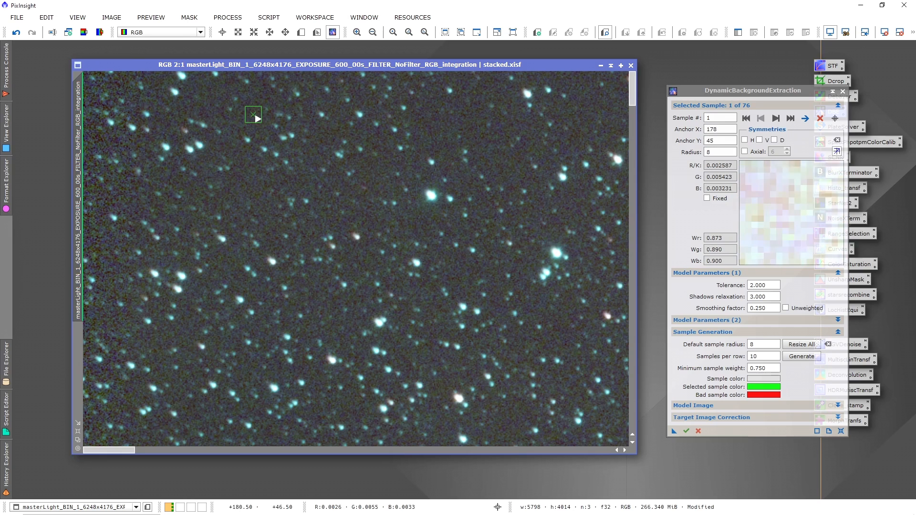
mouse_move(257, 126)
mouse_down()
mouse_move(107, 93)
mouse_move(98, 100)
mouse_move(254, 120)
mouse_up()
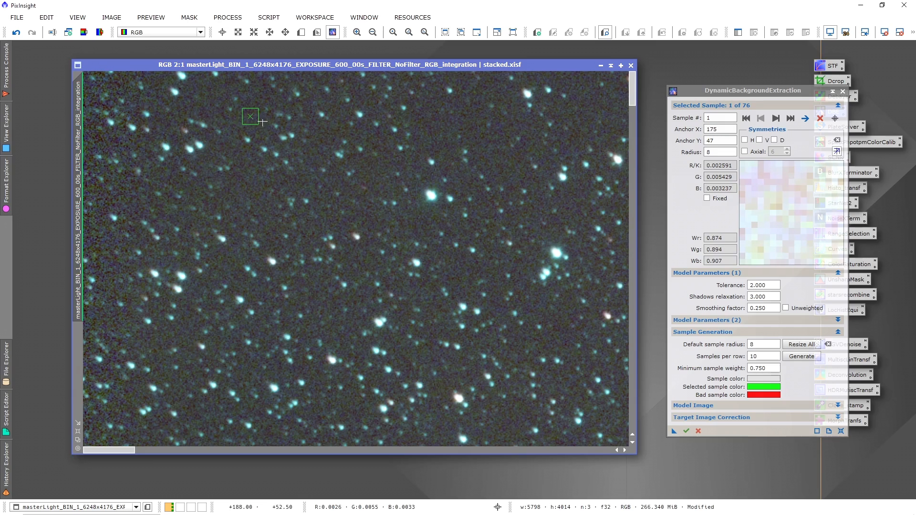
Move a left-edge sample to about X 34, Y 1328 and a top-edge sample to about X 1744, Y 89, clear of stars.
scroll(281, 183, down, 2)
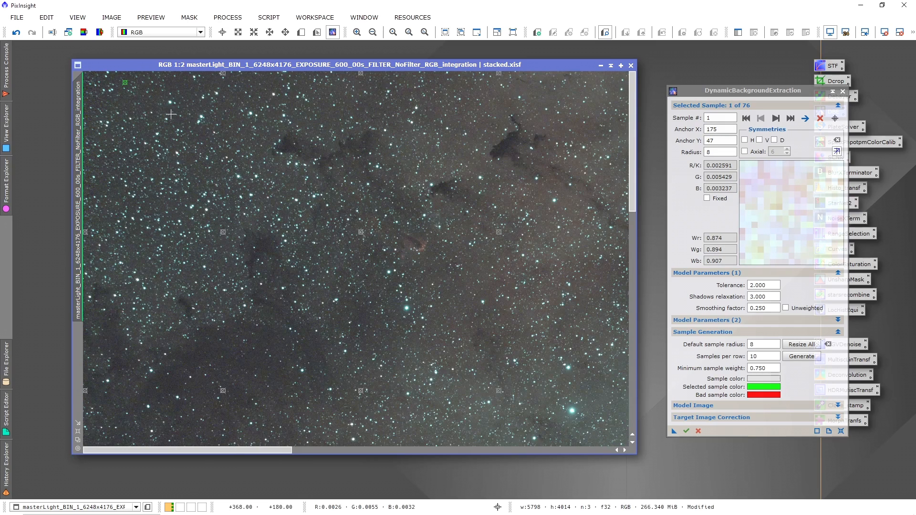
scroll(129, 87, up, 2)
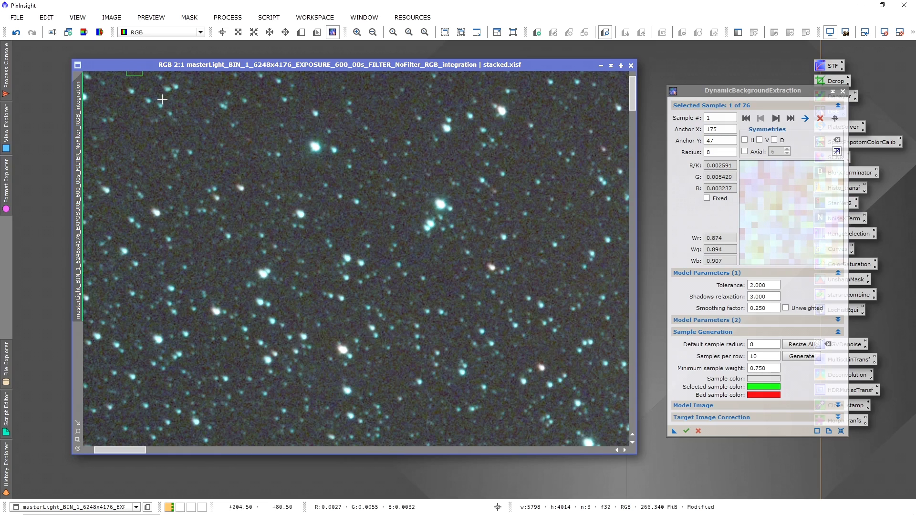
scroll(114, 102, up, 1)
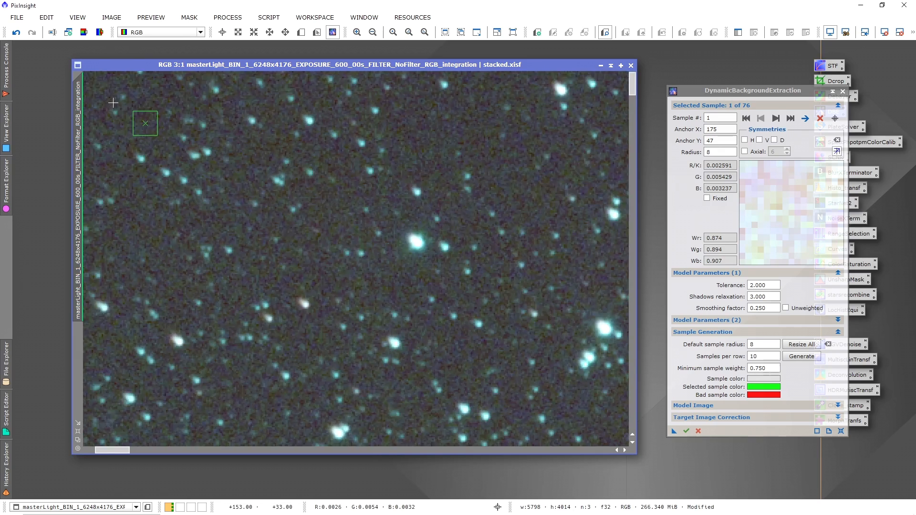
scroll(113, 102, up, 1)
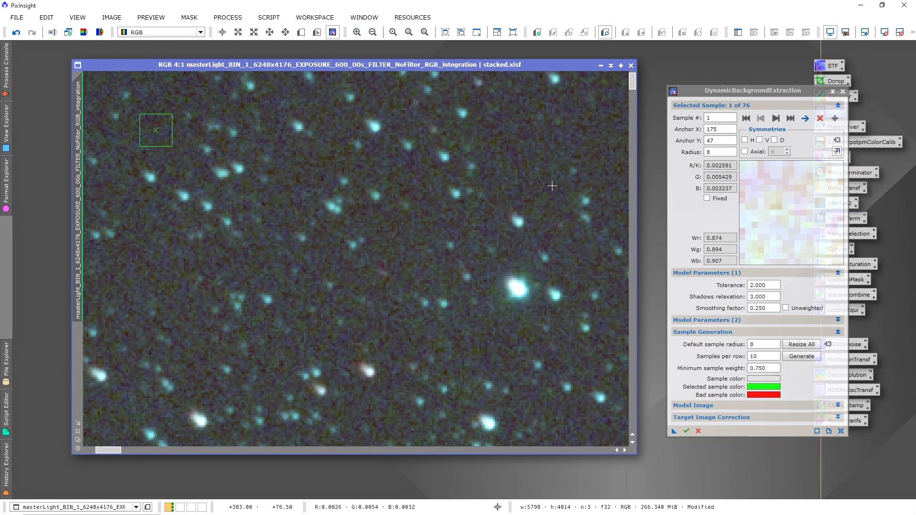
scroll(456, 206, down, 3)
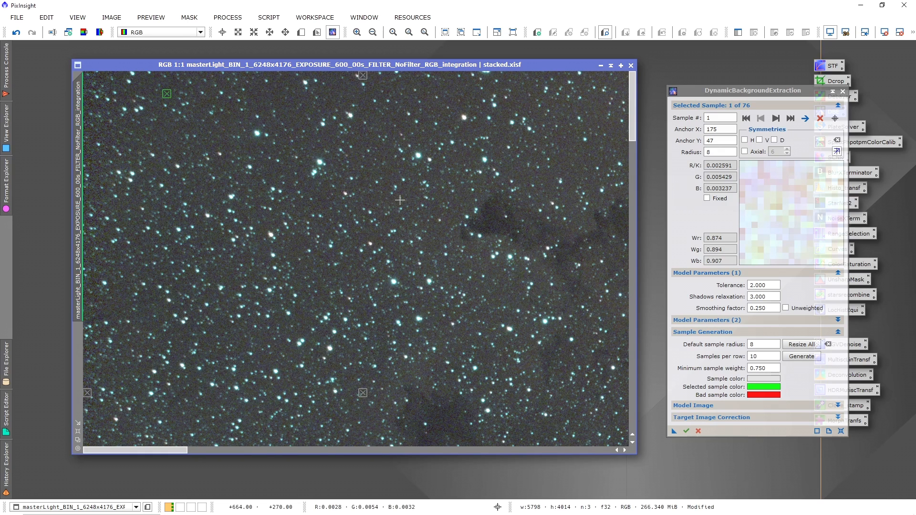
scroll(410, 217, down, 1)
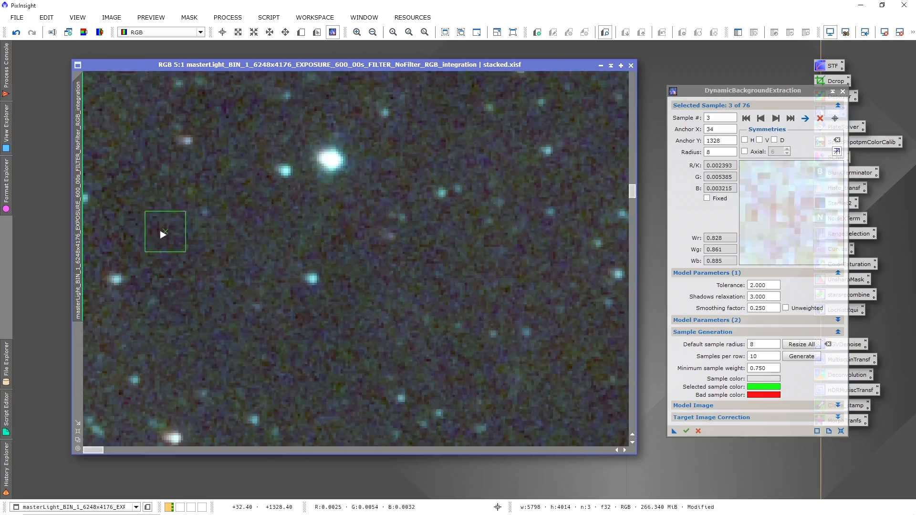
click(411, 254)
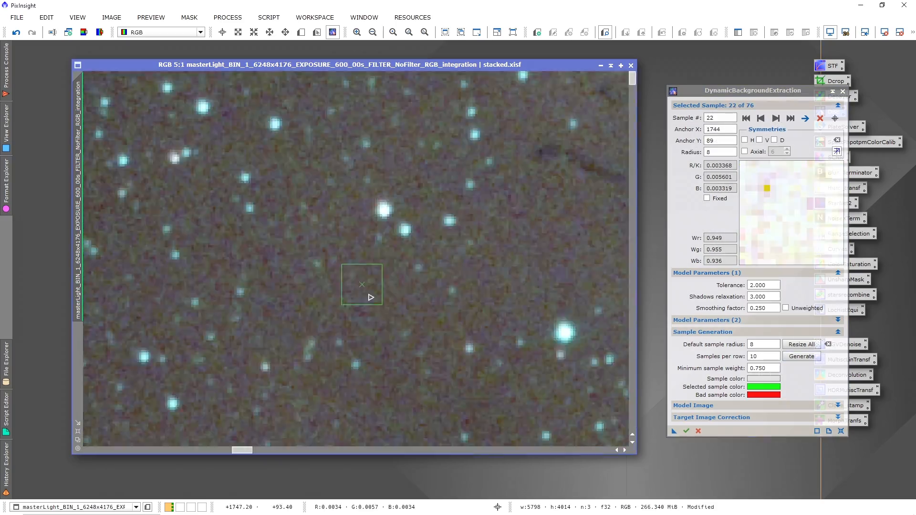
Go through the remaining samples and shift them onto star-free background, including one to about X 2394, Y 2851.
scroll(370, 298, down, 4)
click(558, 303)
scroll(403, 221, up, 1)
click(403, 221)
scroll(358, 260, up, 2)
click(358, 259)
scroll(484, 237, down, 2)
click(484, 237)
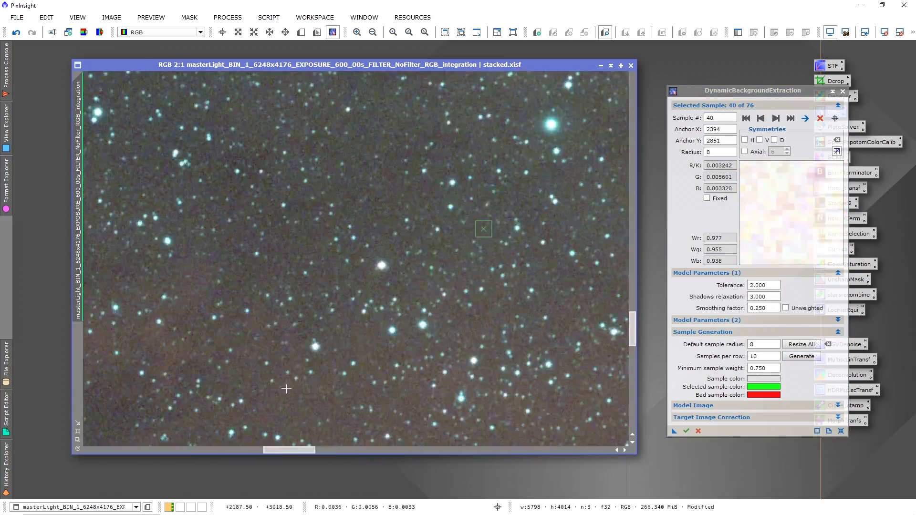
scroll(352, 427, up, 2)
click(351, 427)
scroll(352, 428, down, 2)
scroll(389, 113, up, 2)
click(389, 113)
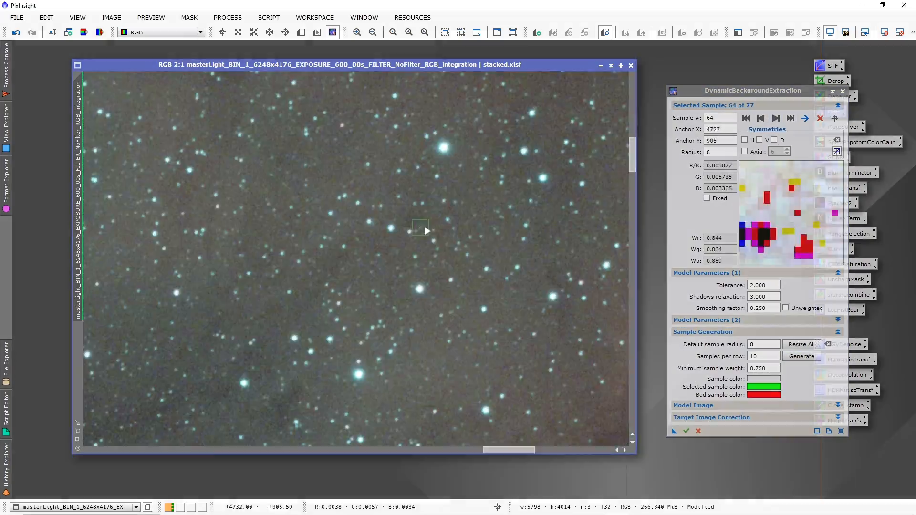
scroll(318, 175, down, 2)
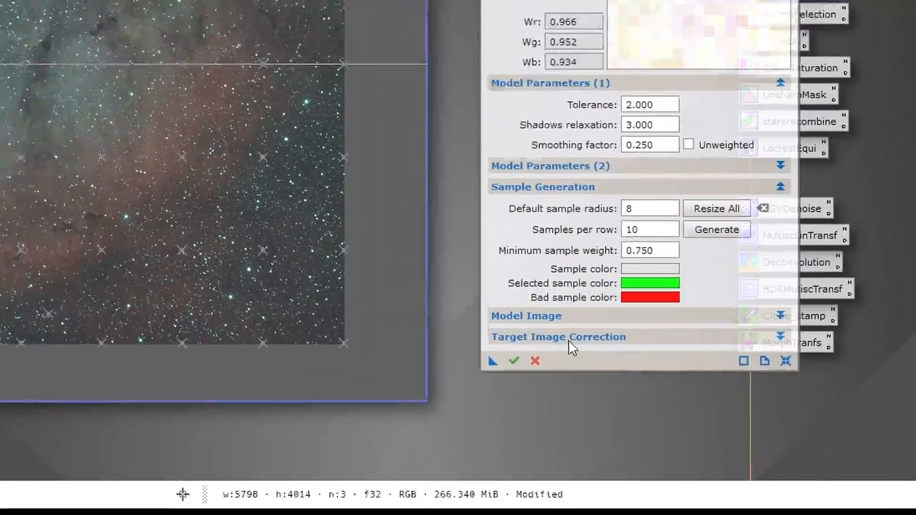
Set the target image correction to Subtraction and run DynamicBackgroundExtraction on the cropped image.
click(722, 417)
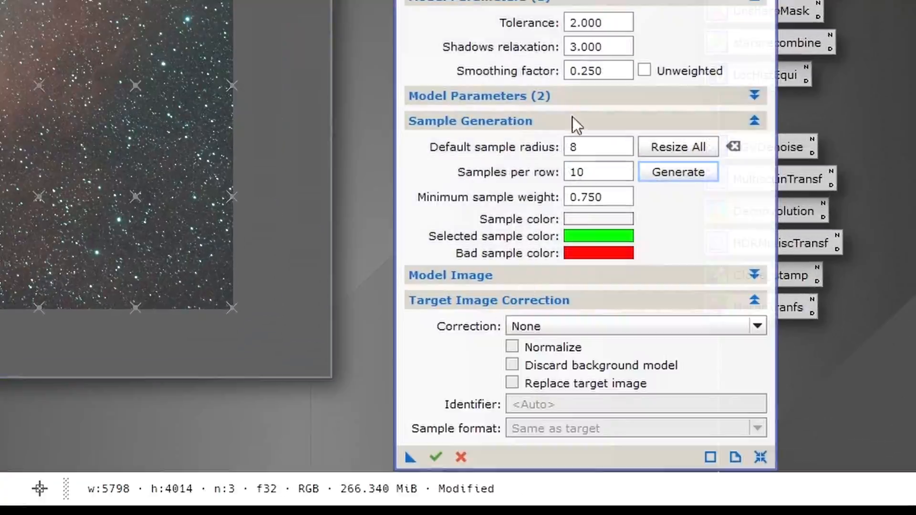
click(558, 328)
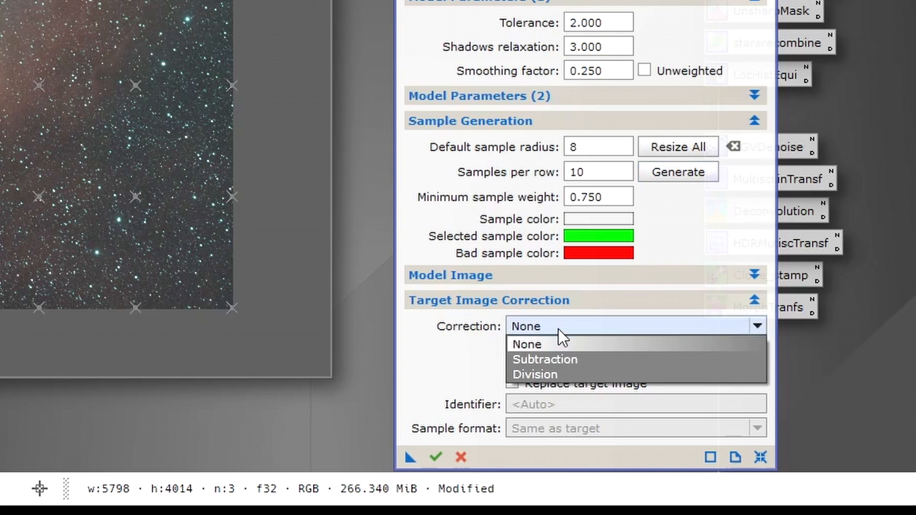
click(574, 357)
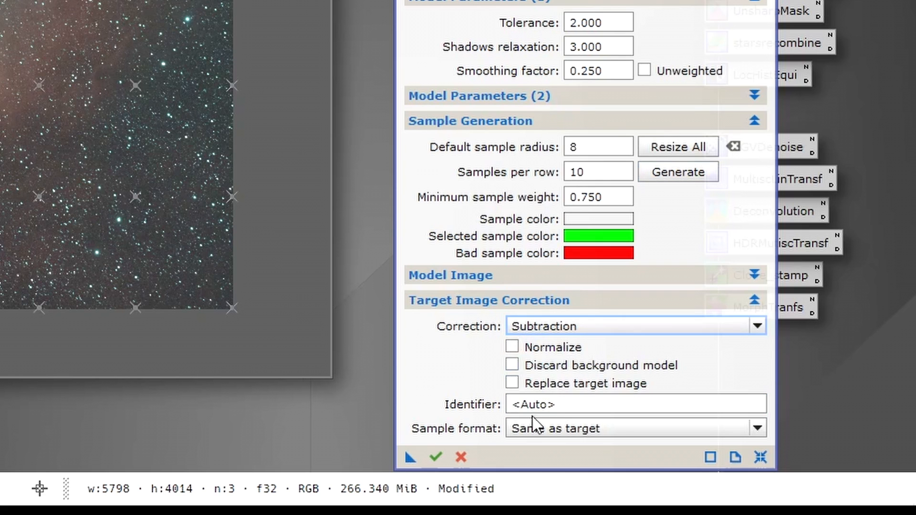
click(434, 458)
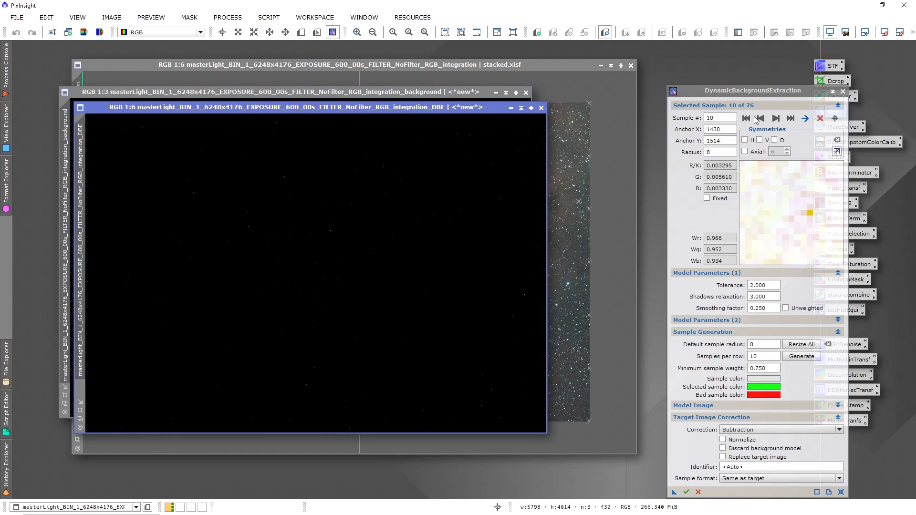
Start ScreenTransferFunction and auto-stretch the background-corrected DBE image.
double_click(825, 68)
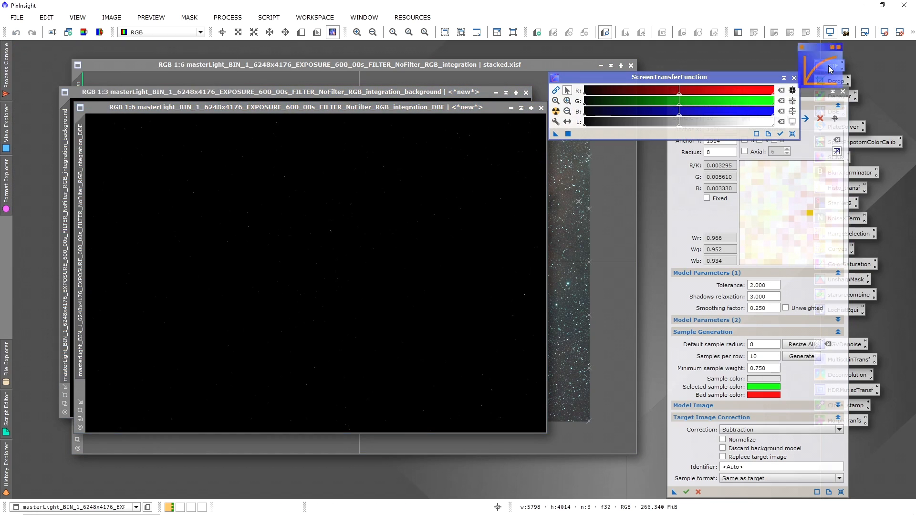
click(556, 111)
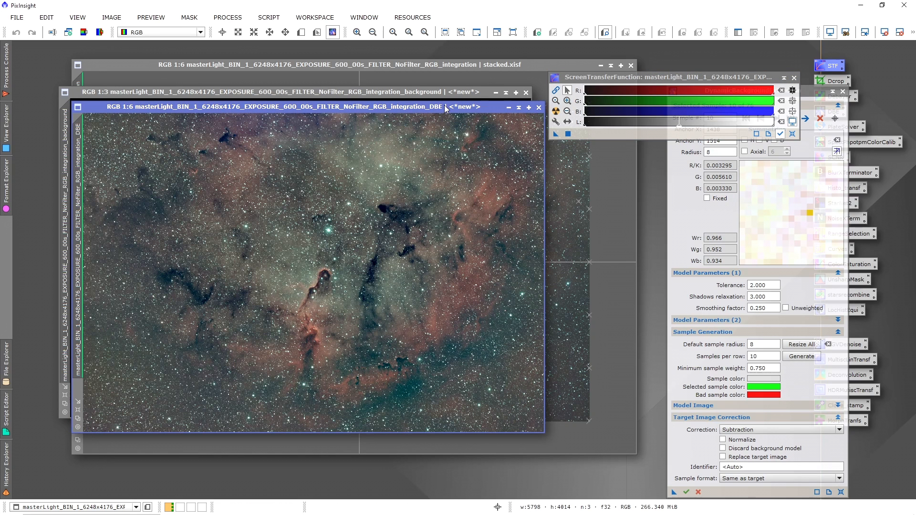
Auto-stretch the extracted background model to inspect the gradient, and close that model image.
click(408, 99)
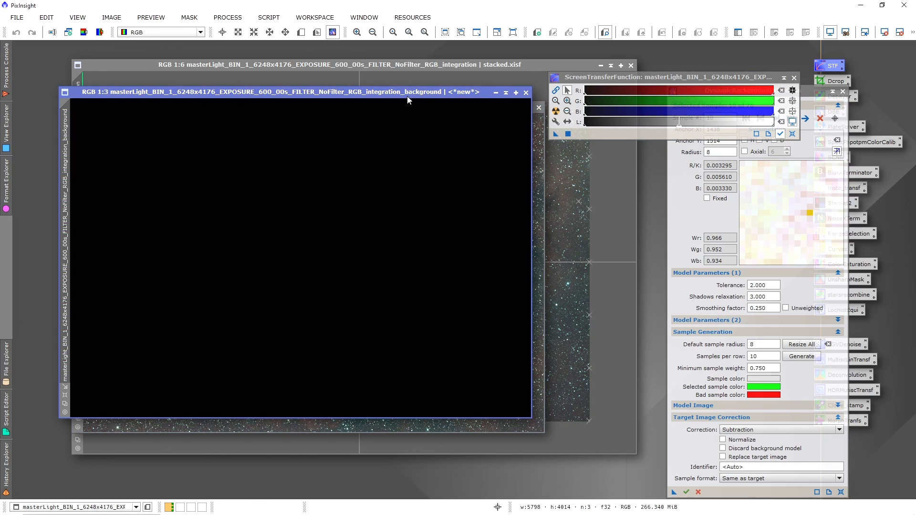
click(556, 111)
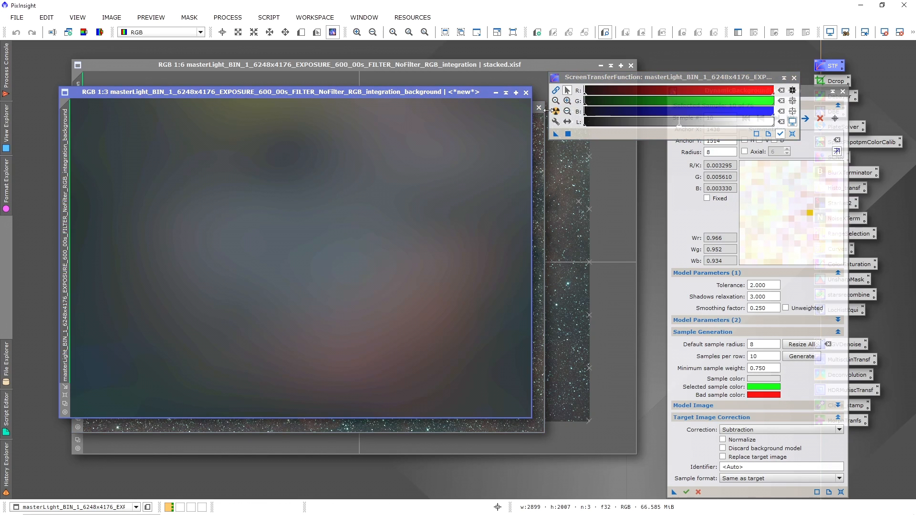
click(526, 93)
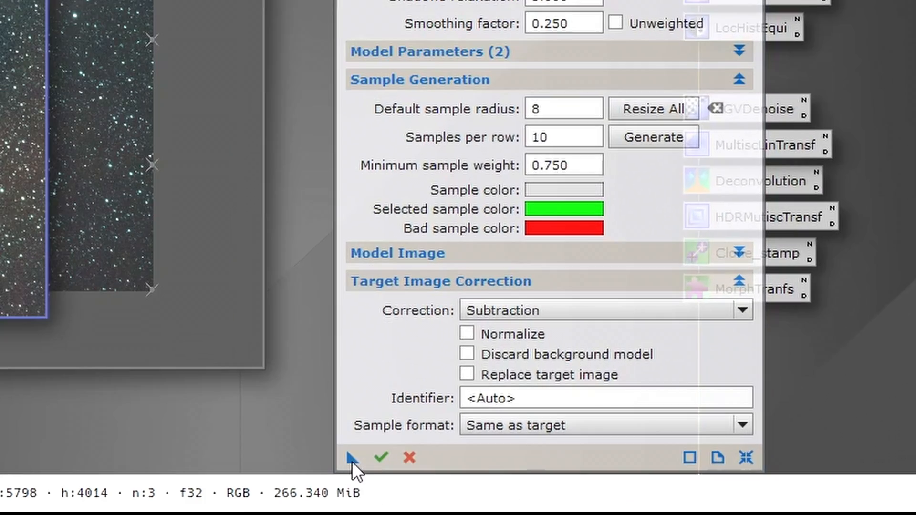
Save the DynamicBackgroundExtraction settings as a process icon on the workspace, end the DBE session, and close ScreenTransferFunction.
drag(352, 461, 810, 386)
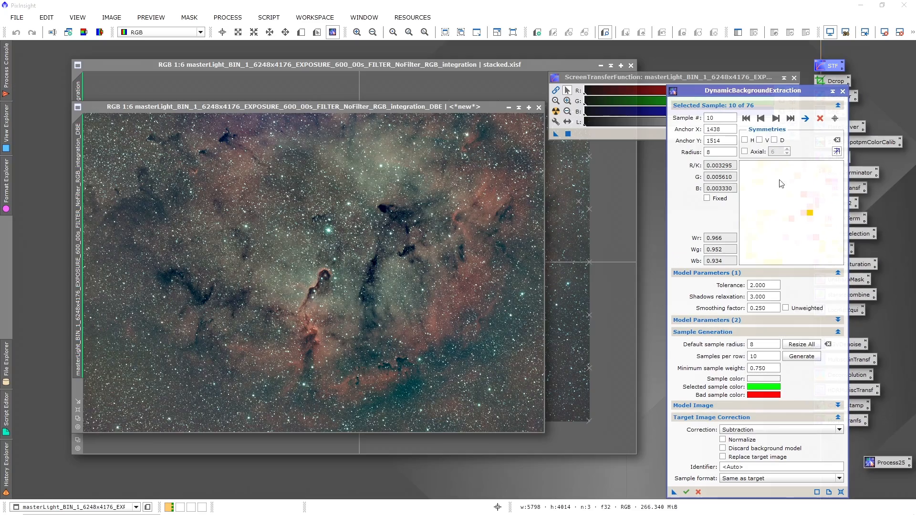
click(842, 91)
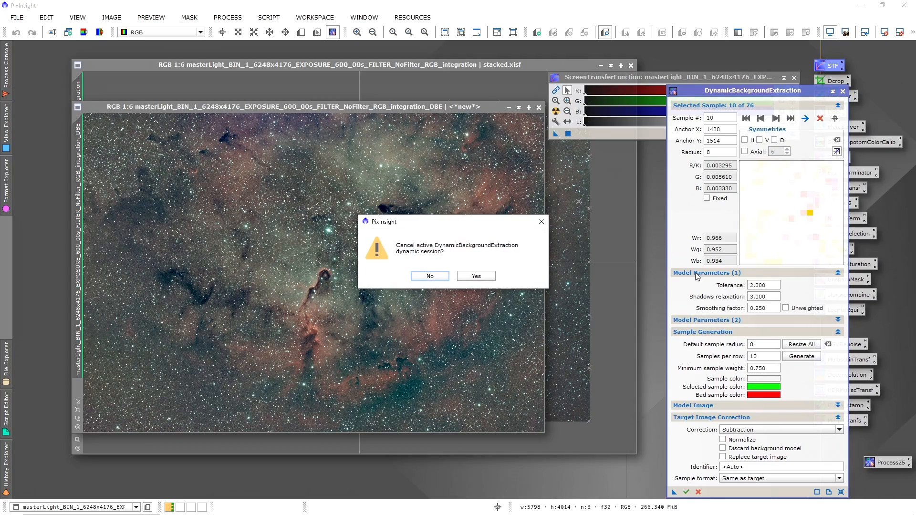
click(476, 275)
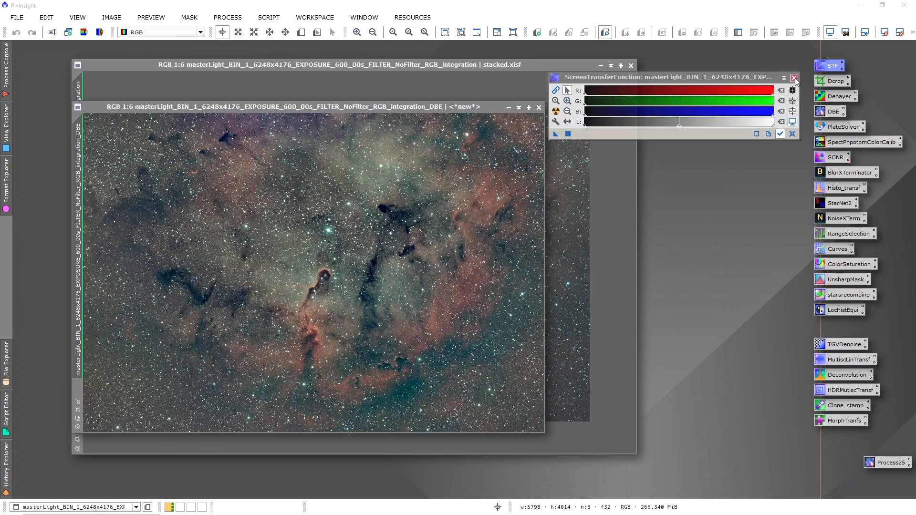
click(793, 78)
Fit the original stacked image and the DBE image to view, place them side by side, and compare them.
click(541, 85)
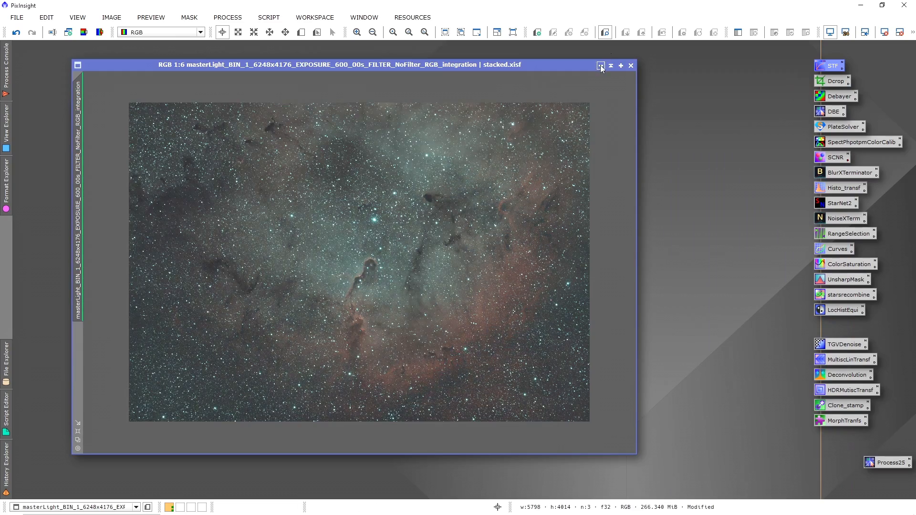
right_click(575, 444)
click(548, 471)
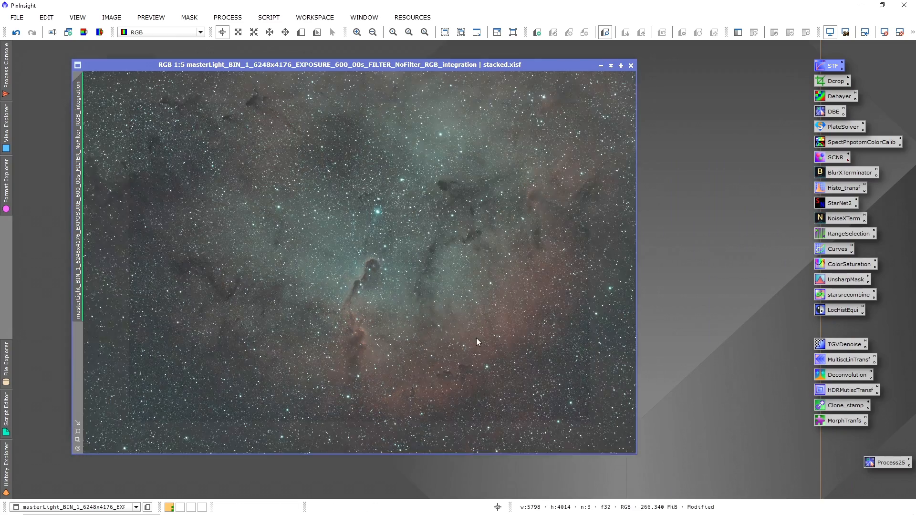
drag(462, 68, 683, 67)
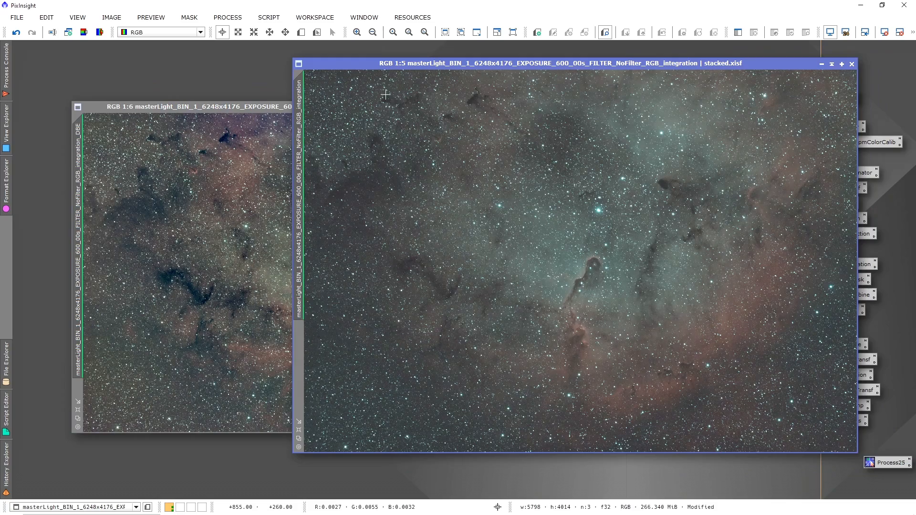
click(193, 145)
right_click(328, 255)
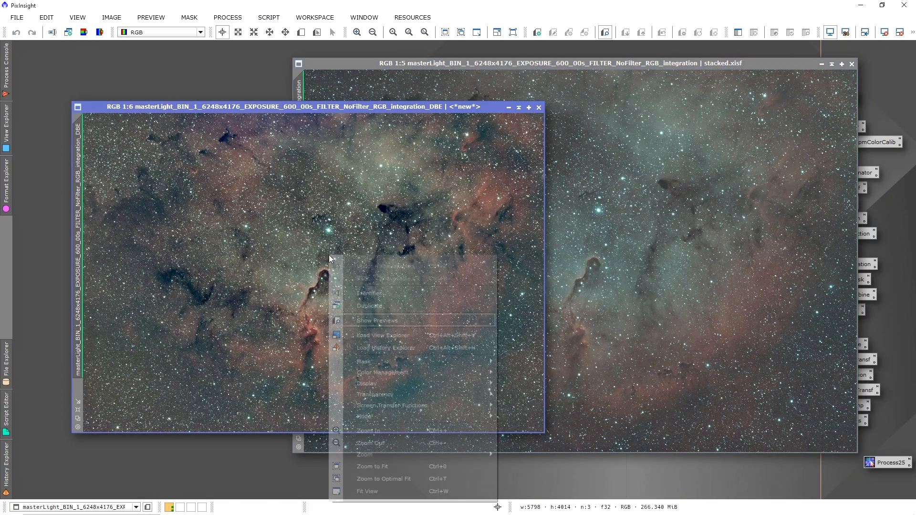
click(386, 468)
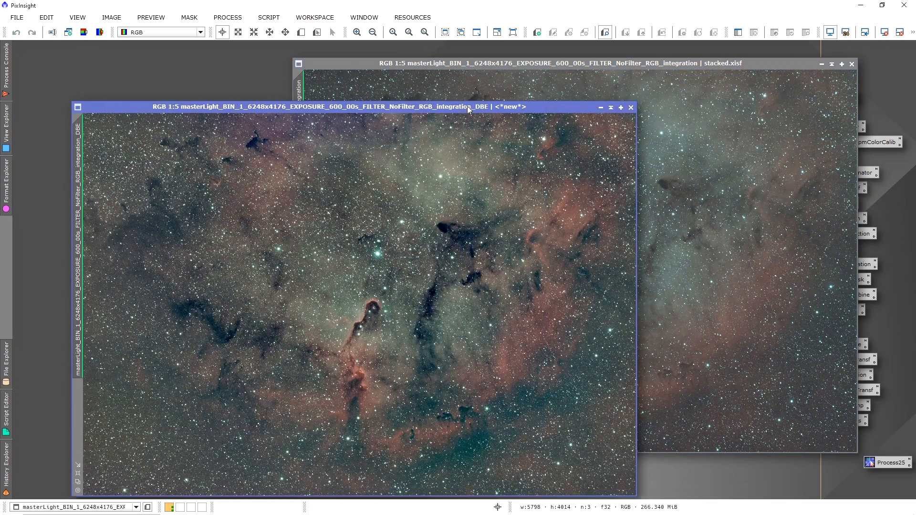
drag(467, 105, 430, 64)
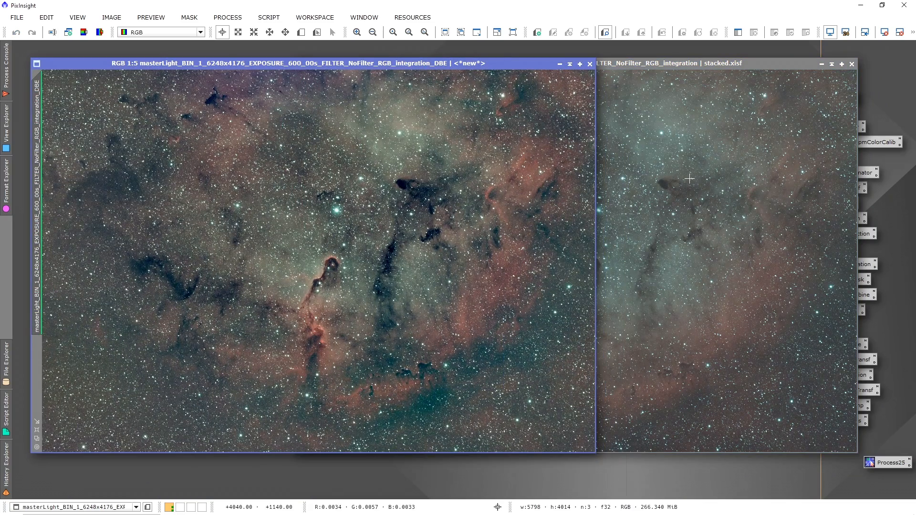
click(684, 165)
click(222, 233)
click(714, 115)
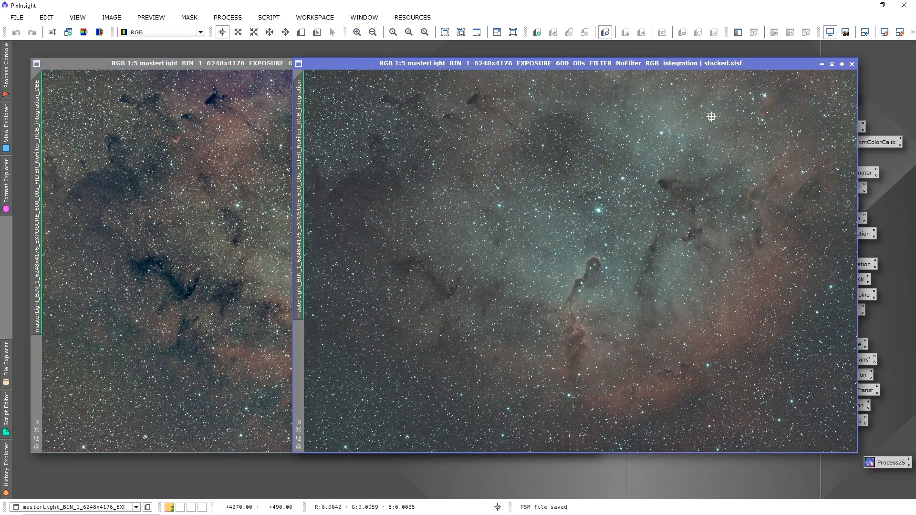
Minimize the original stacked image, tuck its icon out of the way, and reposition the DBE image on the workspace.
click(820, 65)
drag(657, 262, 111, 54)
drag(307, 59, 425, 74)
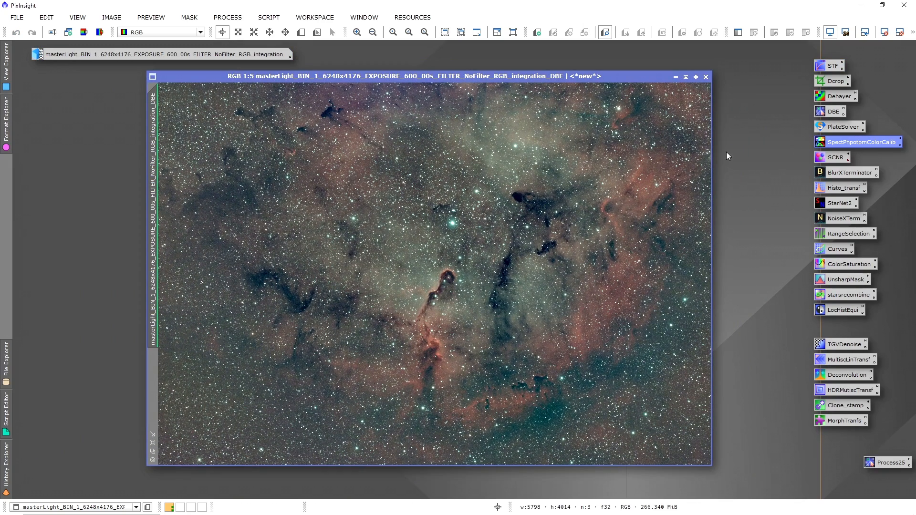
Try to run SpectrophotometricColorCalibration on the DBE image with the Sony Color Sensor UVIRcut filters.
double_click(864, 145)
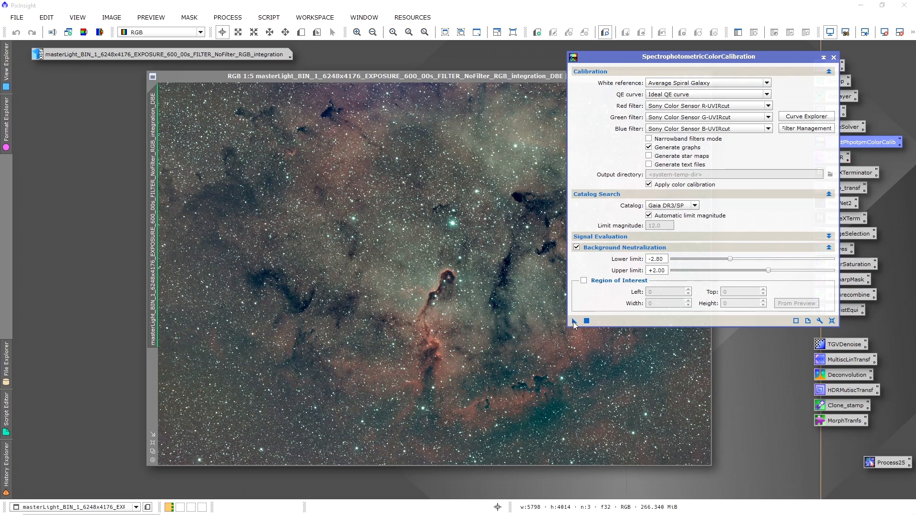
drag(574, 321, 506, 165)
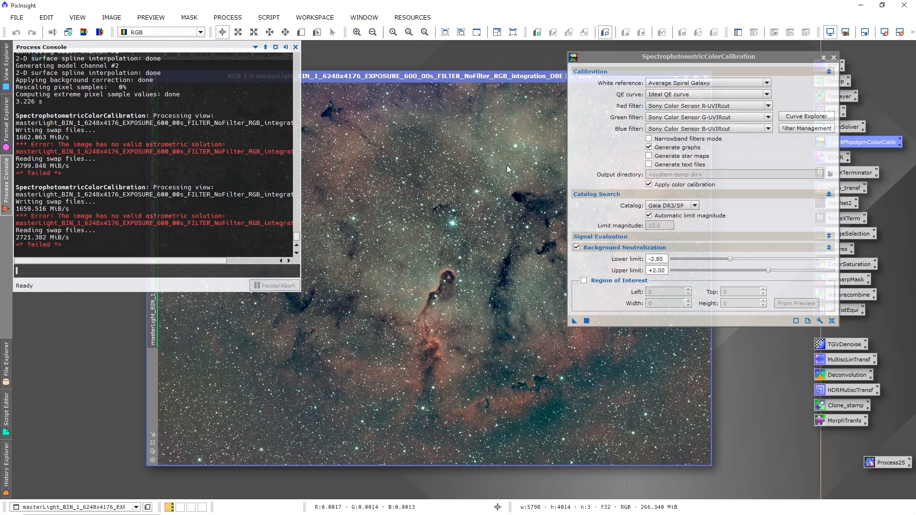
click(295, 47)
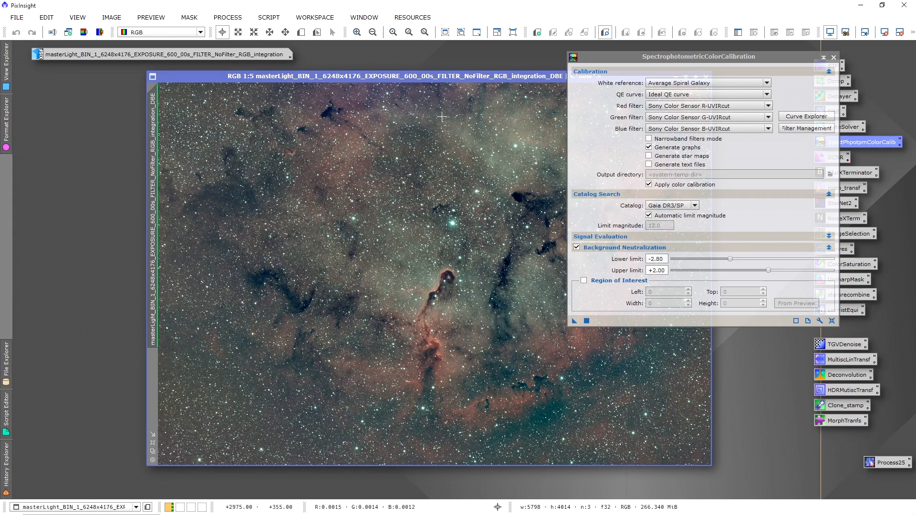
click(833, 57)
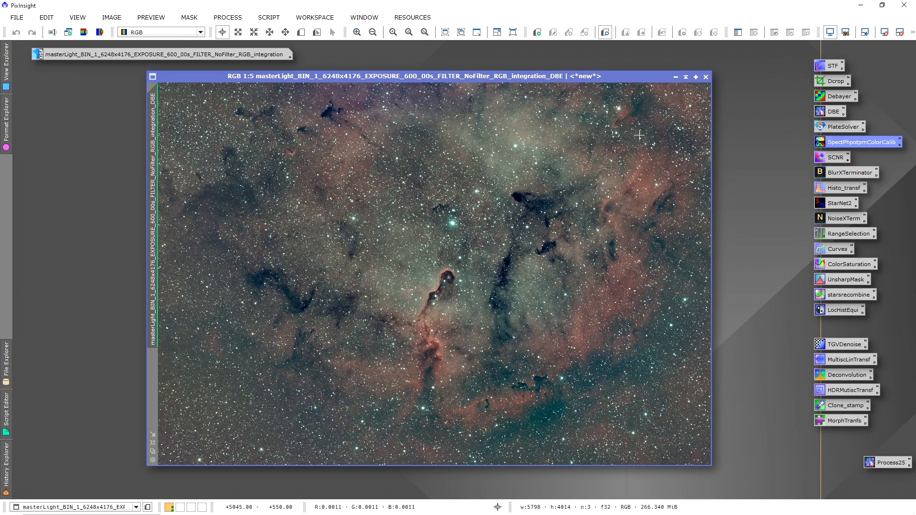
Start the ImageSolver script for the DBE image and check its pixel size and focal distance settings.
click(228, 18)
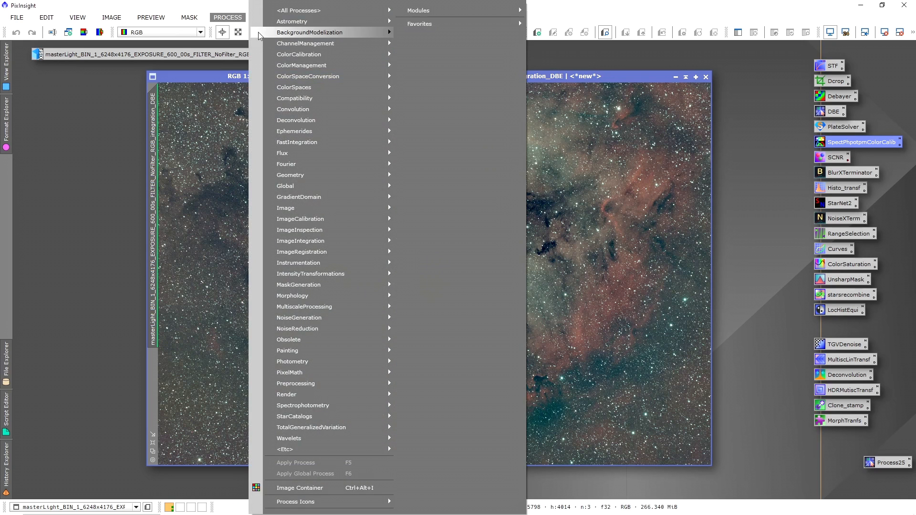
click(226, 16)
click(274, 18)
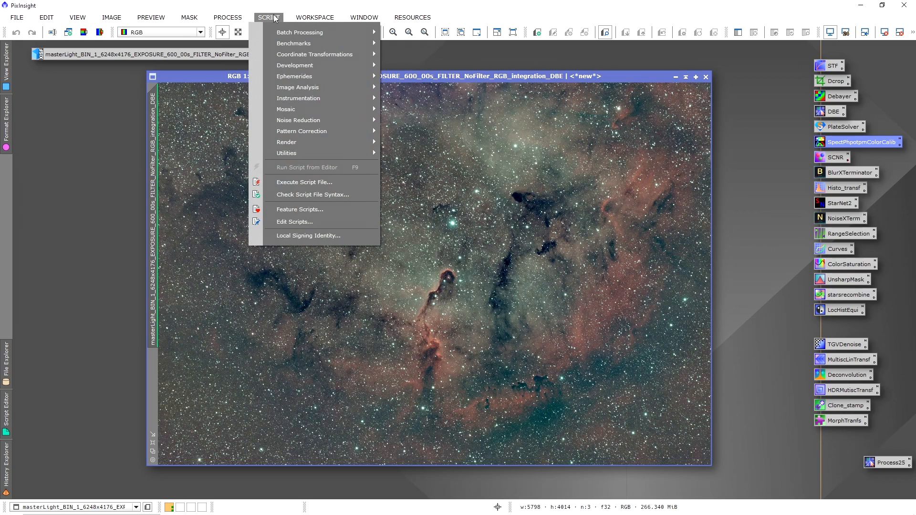
mouse_move(354, 77)
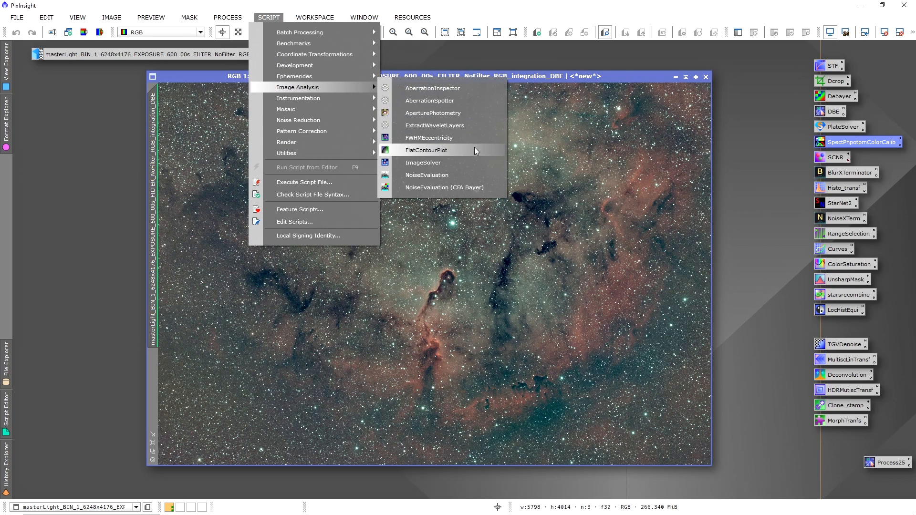
click(462, 163)
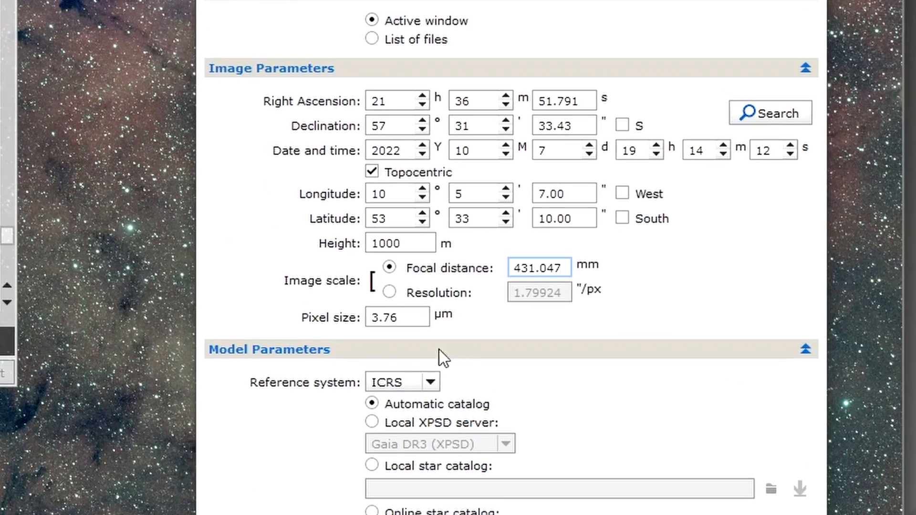
double_click(394, 317)
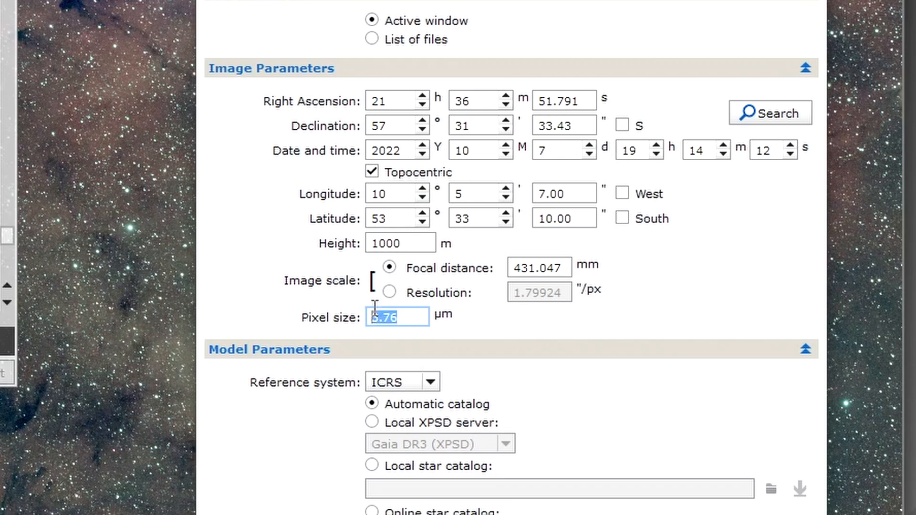
double_click(572, 267)
click(569, 266)
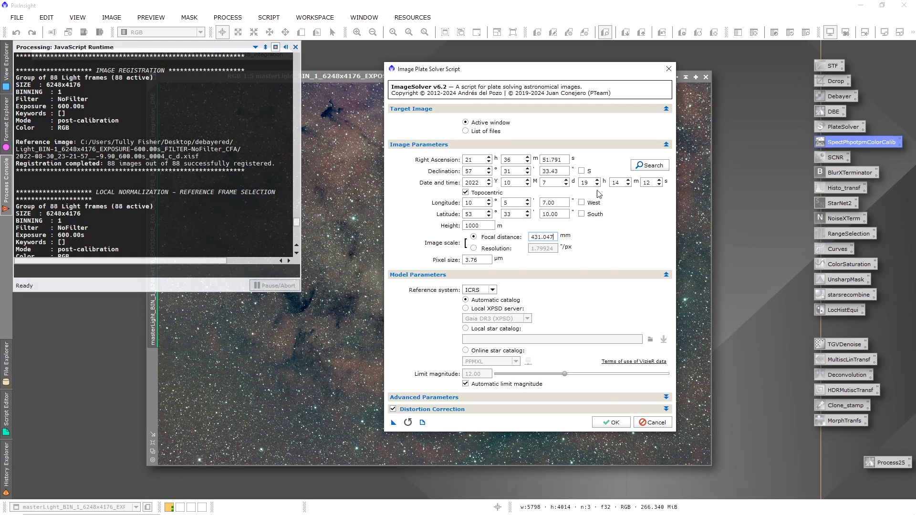
Look up IC 1396 in the online coordinate search, adopt its coordinates, and plate-solve the DBE image.
click(650, 165)
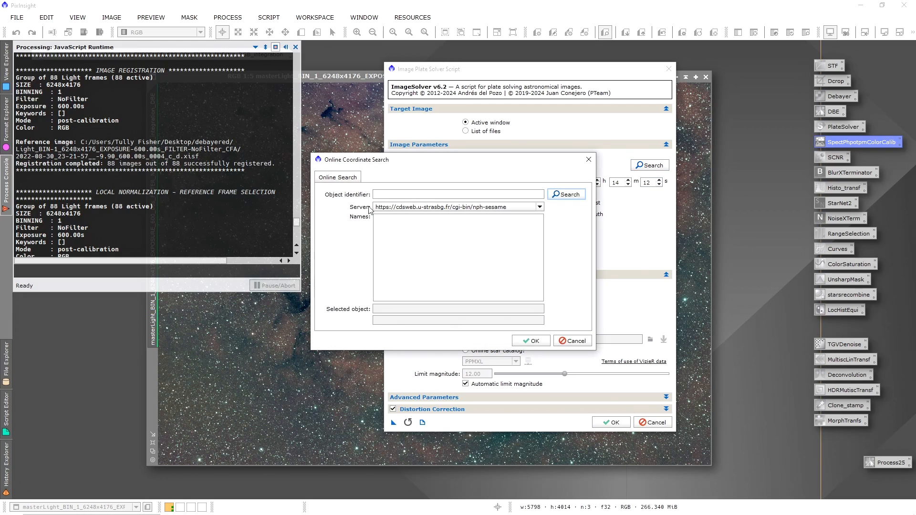
click(469, 196)
text(IC)
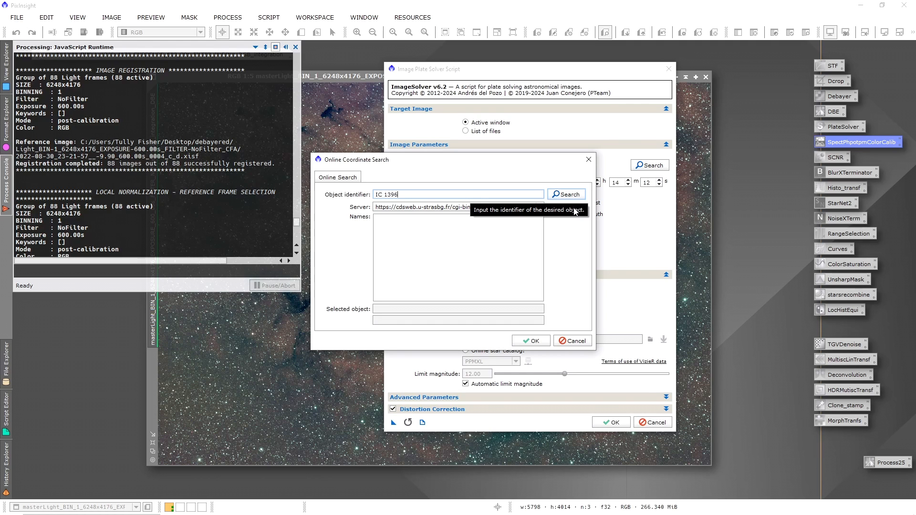
text( 1396)
click(575, 195)
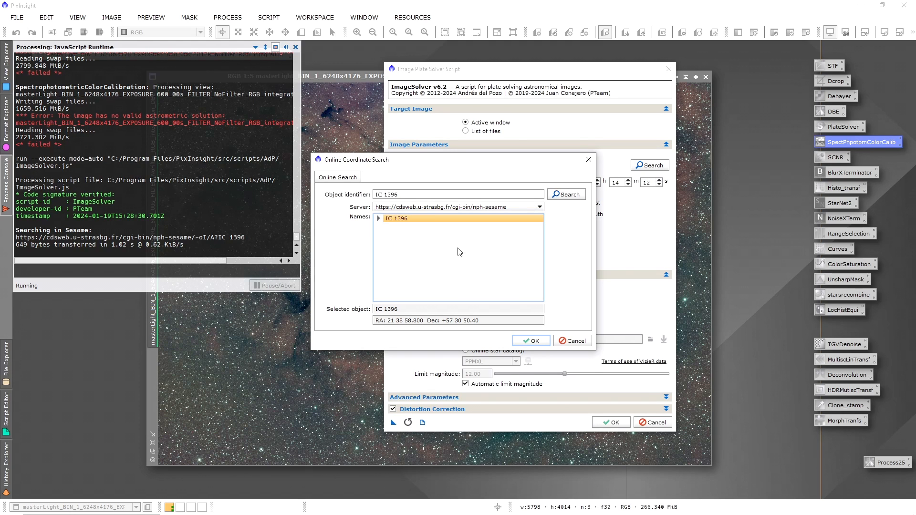
click(531, 341)
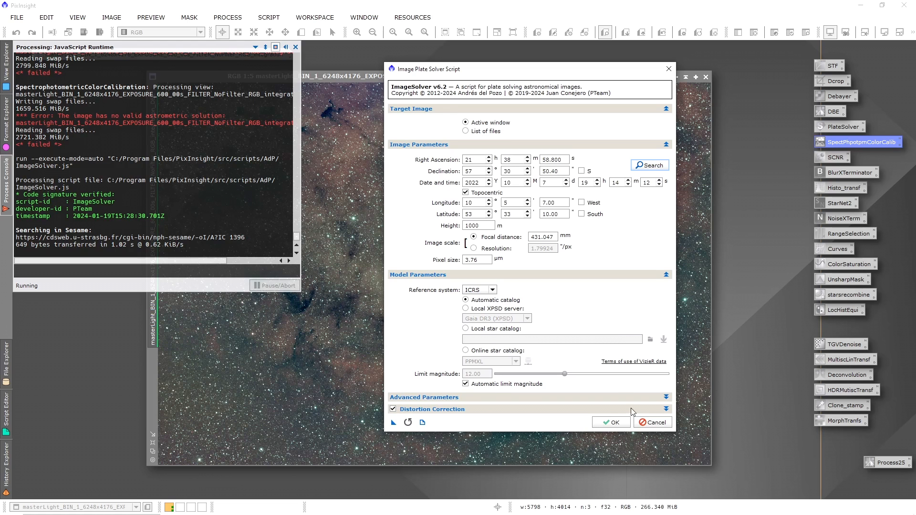
click(614, 423)
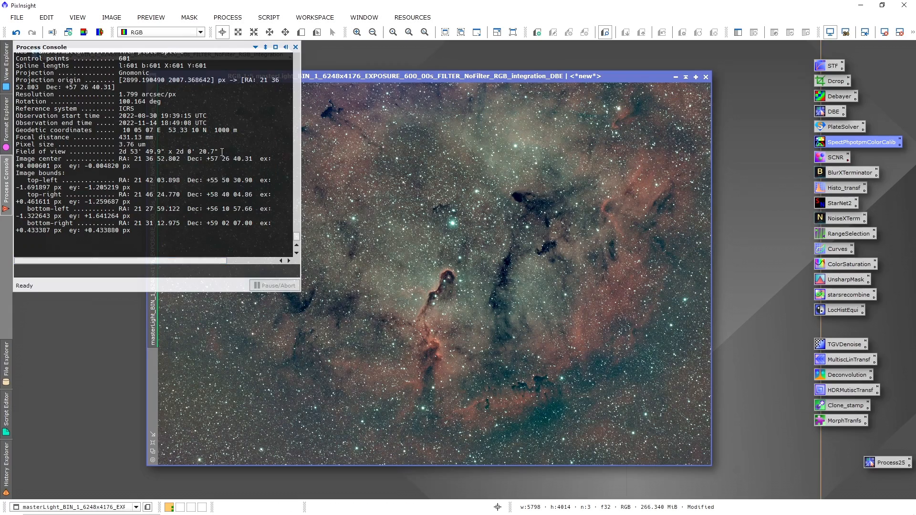
click(296, 47)
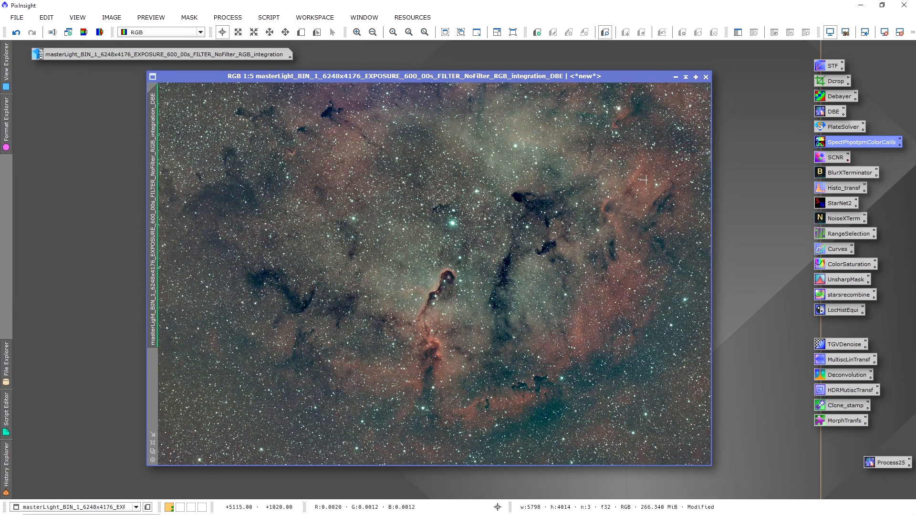
Start SpectrophotometricColorCalibration and set the red filter to Sony CMOS R-UVIRcut / Opt. L-eXtreme.
double_click(863, 142)
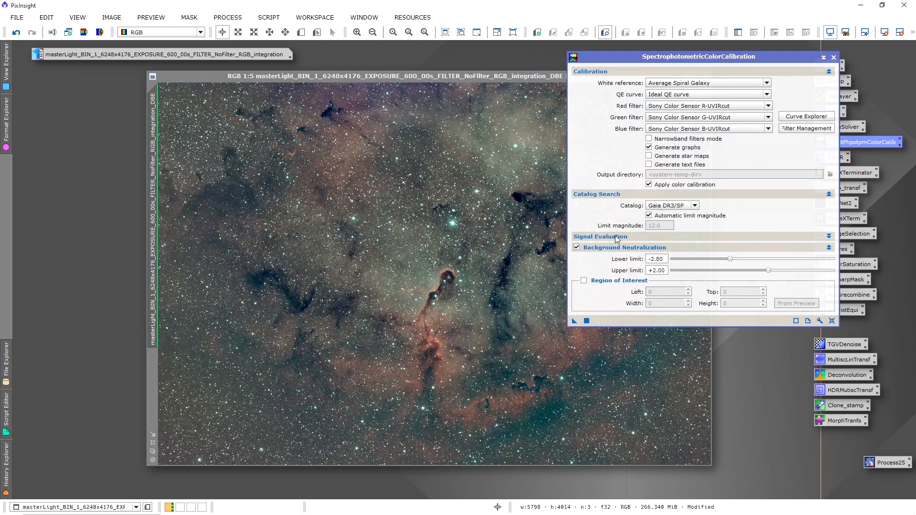
click(768, 107)
scroll(742, 167, down, 1)
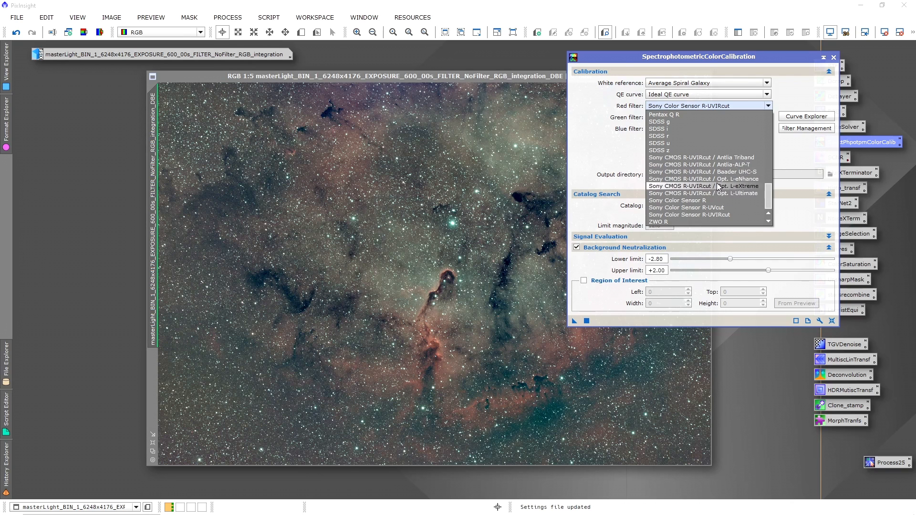
scroll(721, 163, up, 4)
scroll(718, 146, down, 4)
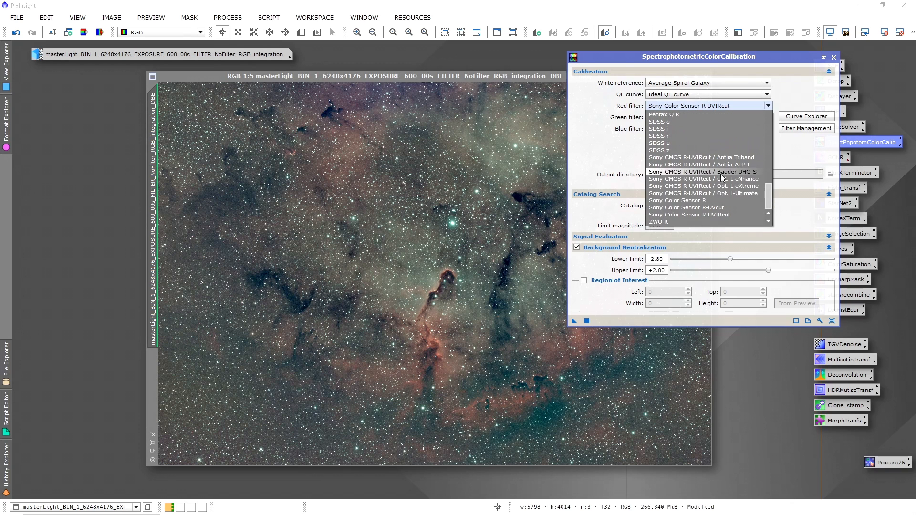
click(747, 188)
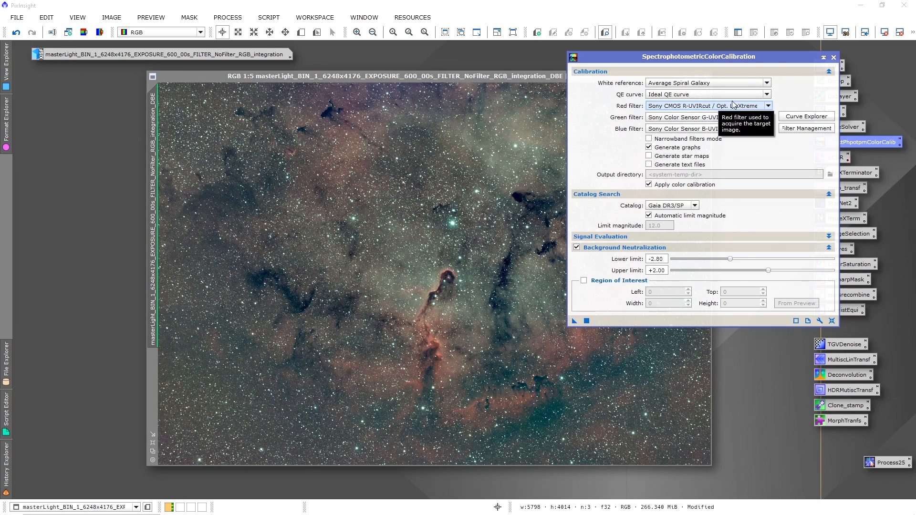
Set the green and blue filters to Sony CMOS G-UVIRcut and B-UVIRcut / Opt. L-eXtreme.
click(760, 119)
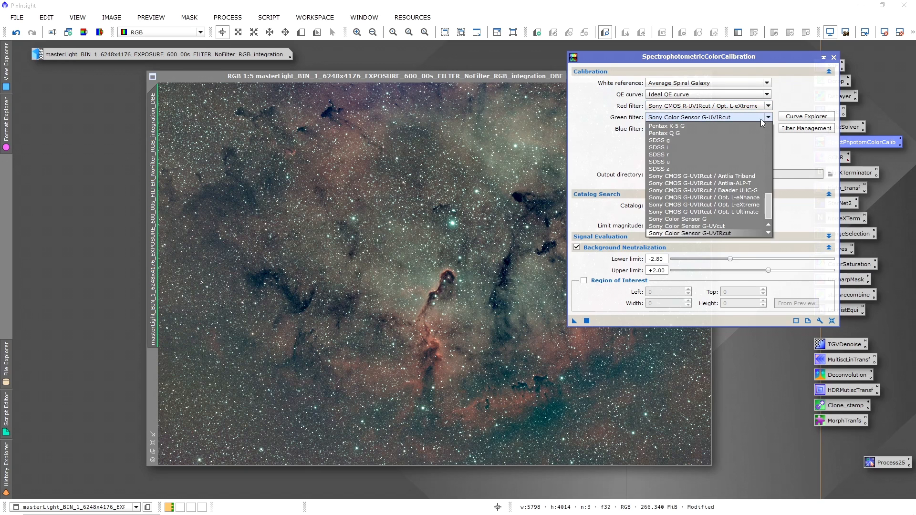
click(737, 204)
click(768, 129)
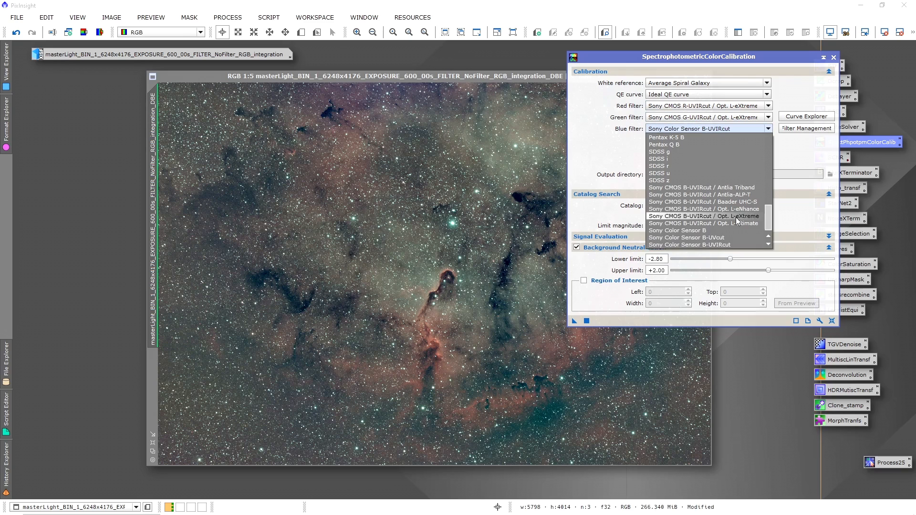
click(734, 218)
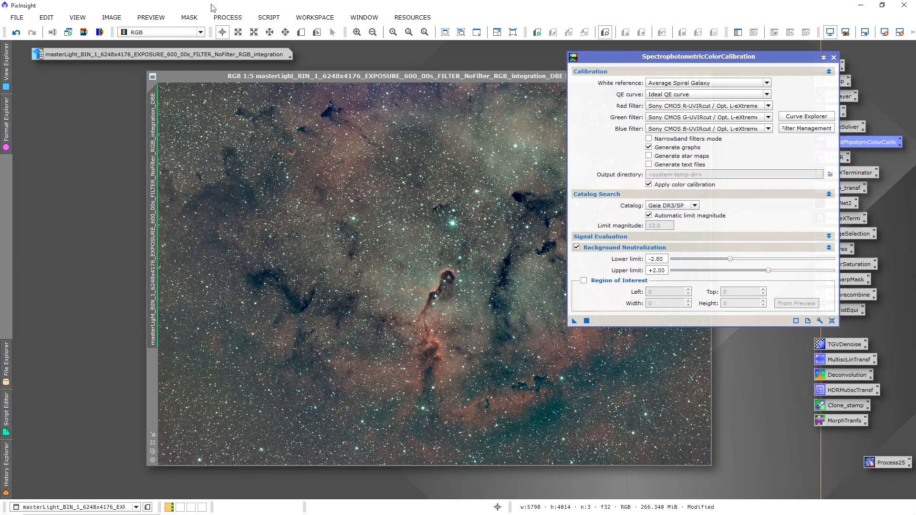
Open the APASS star catalog process and check its preferences for the APASS DR10 database file, leaving the settings as they are.
click(234, 19)
mouse_move(299, 16)
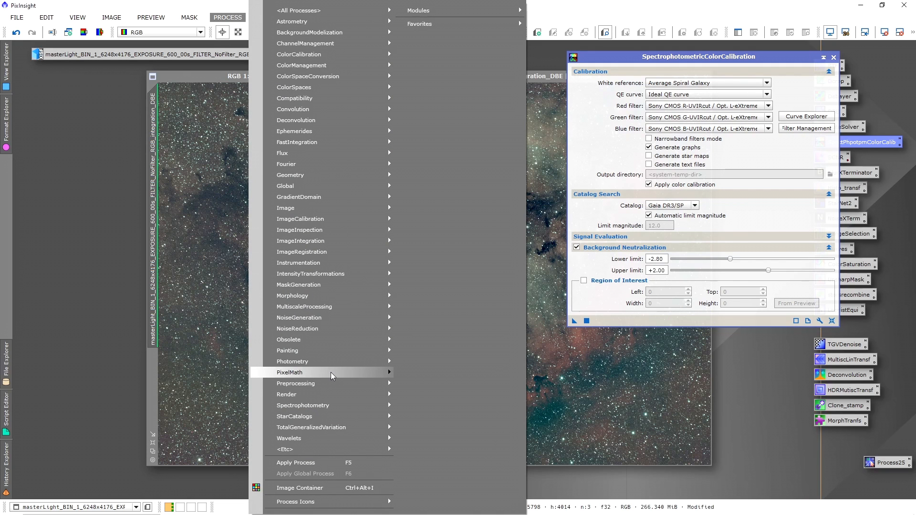
mouse_move(330, 372)
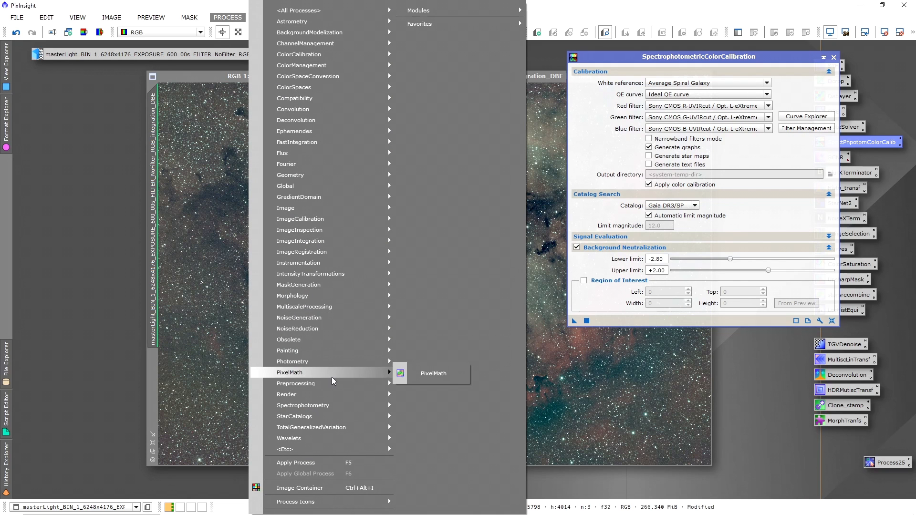
mouse_move(341, 417)
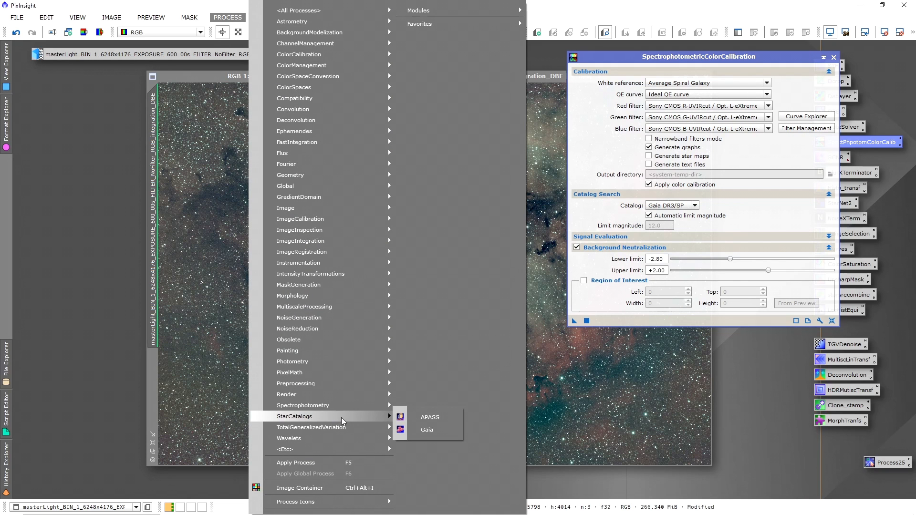
click(437, 417)
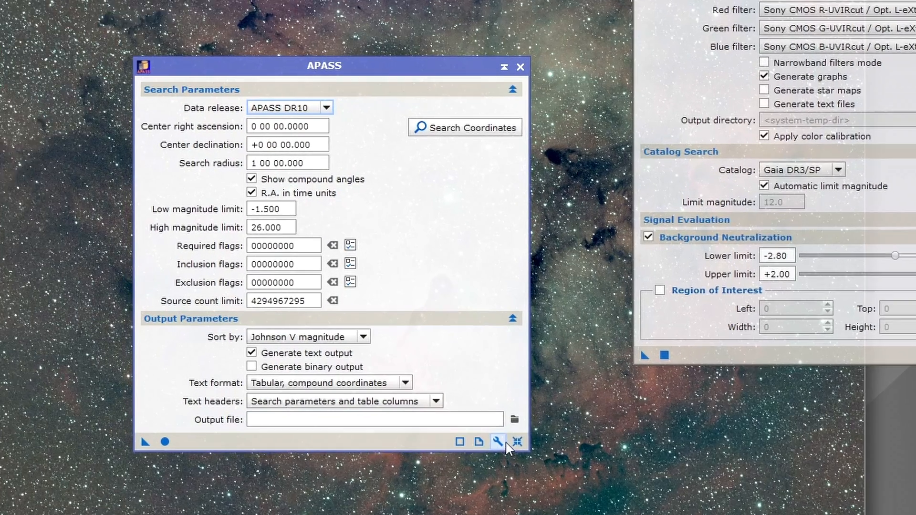
click(499, 440)
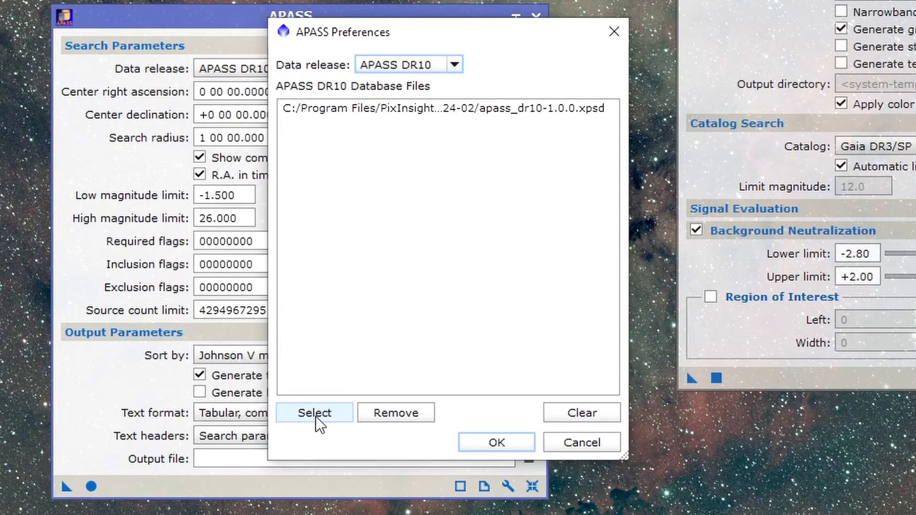
click(482, 112)
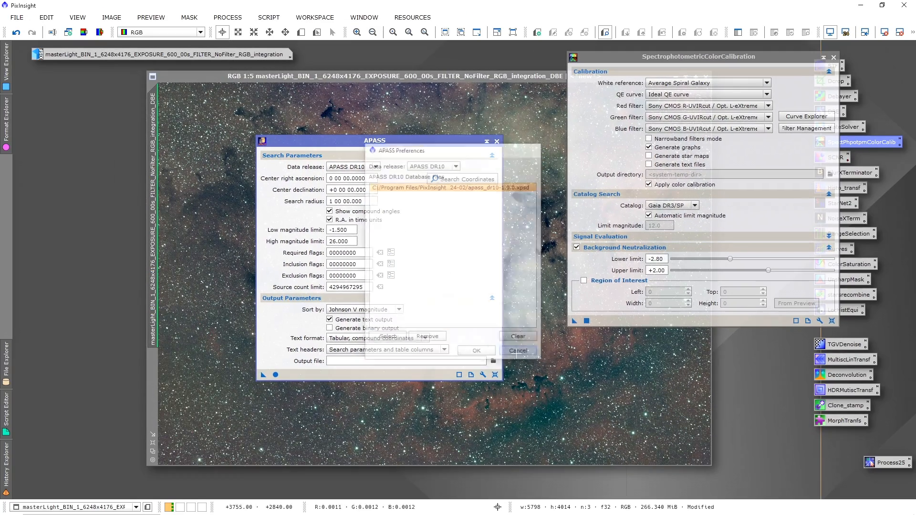
click(496, 141)
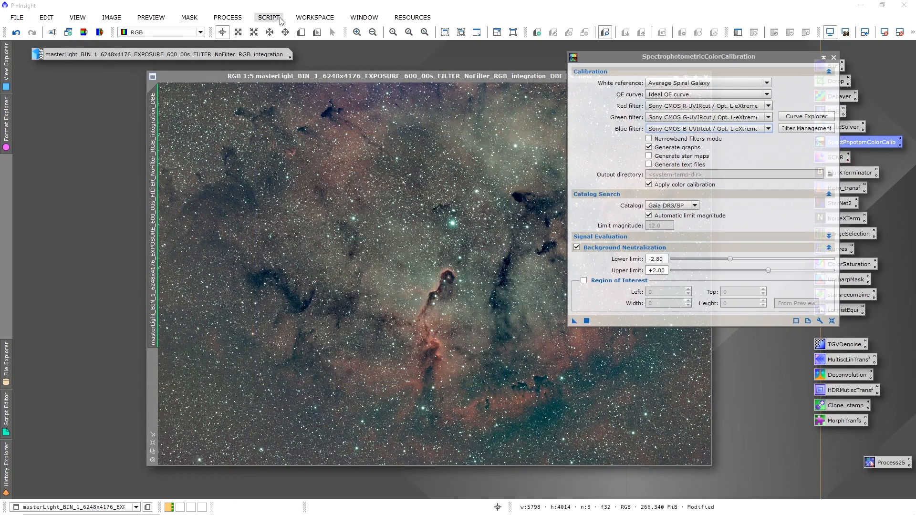
Open the Gaia star catalog preferences and show the database files of the Gaia DR3/SP data release.
click(227, 18)
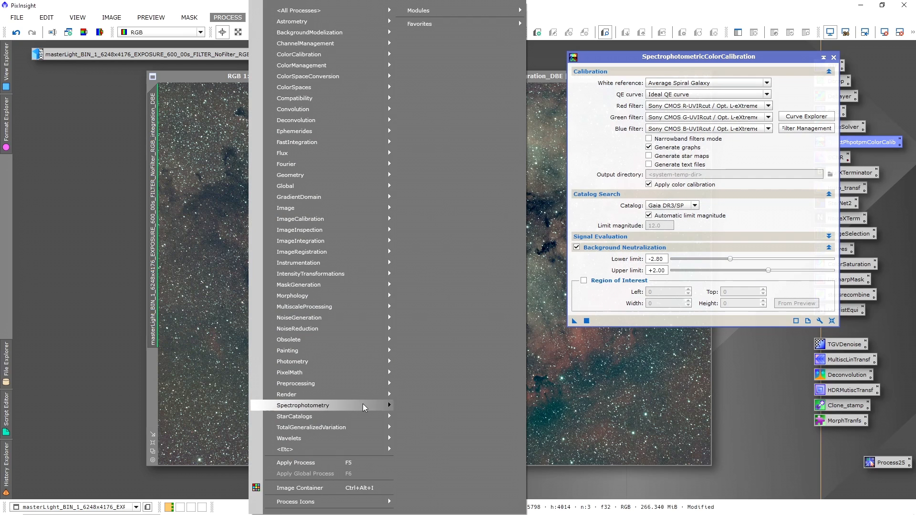
mouse_move(368, 416)
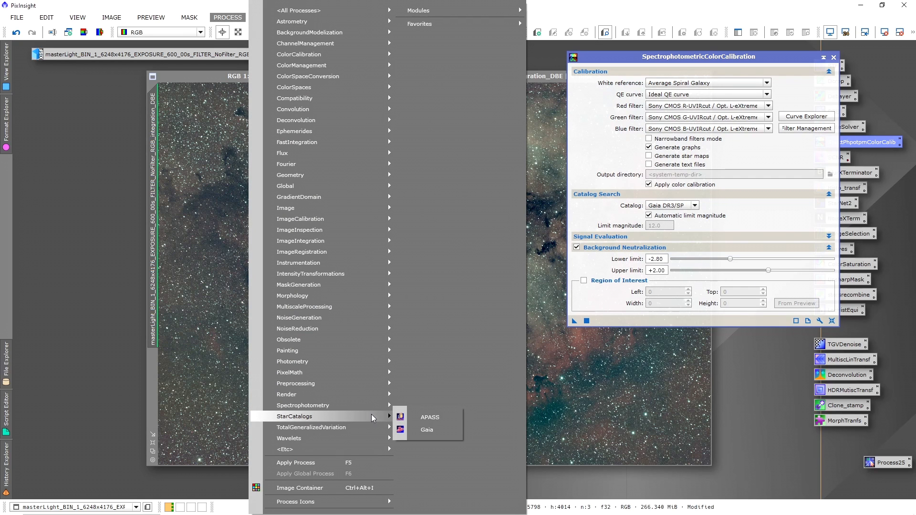
click(430, 431)
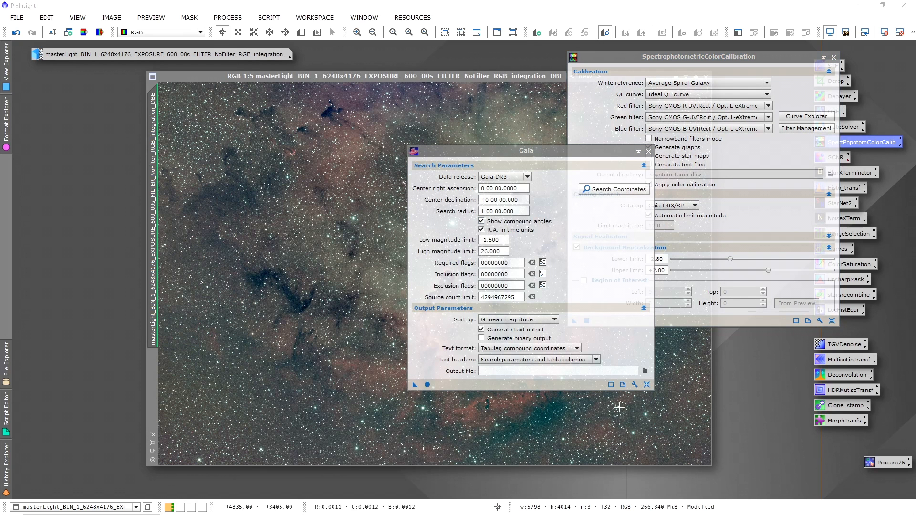
click(635, 385)
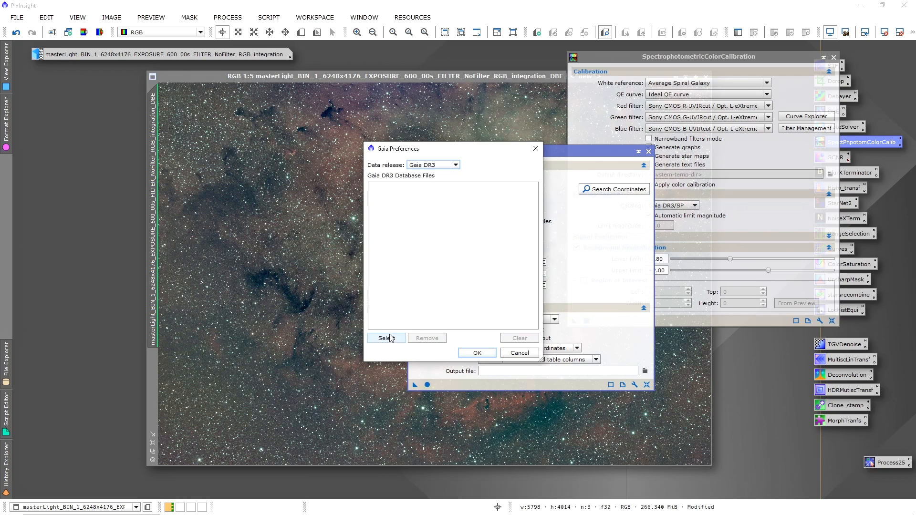
click(457, 165)
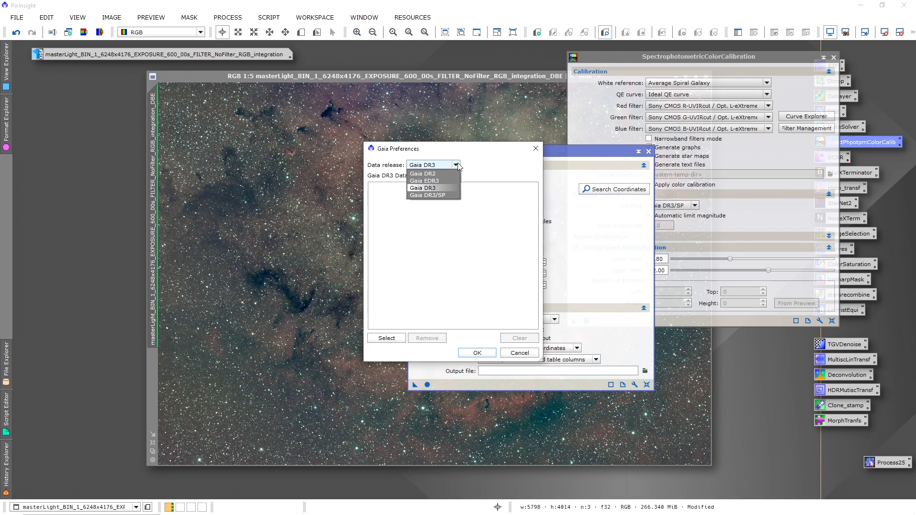
click(443, 196)
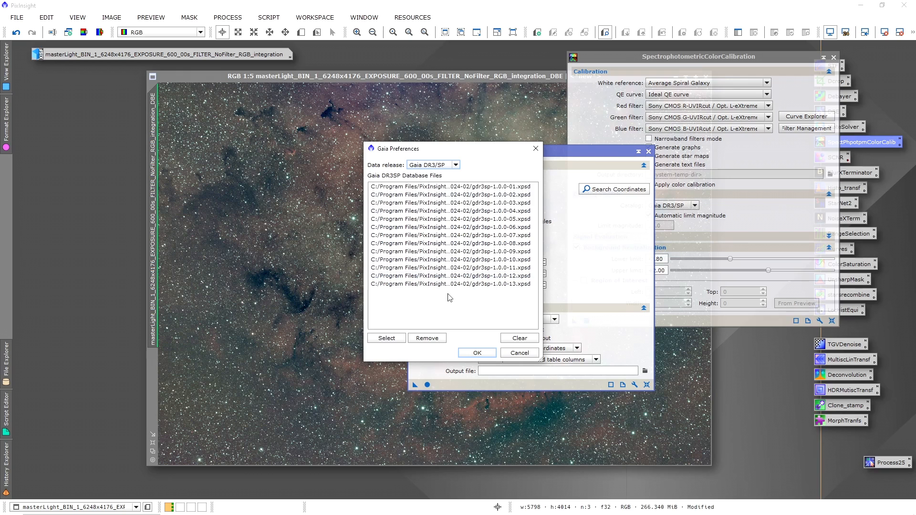
Review the Gaia DR3/SP database files gdr3sp-1.0.0-01 through 13, then leave the Gaia catalog process without saving changes.
click(440, 205)
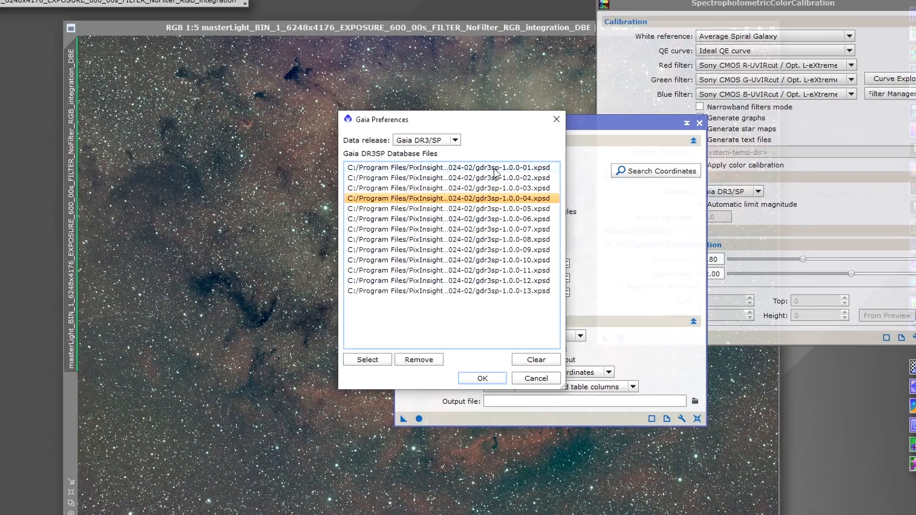
click(486, 187)
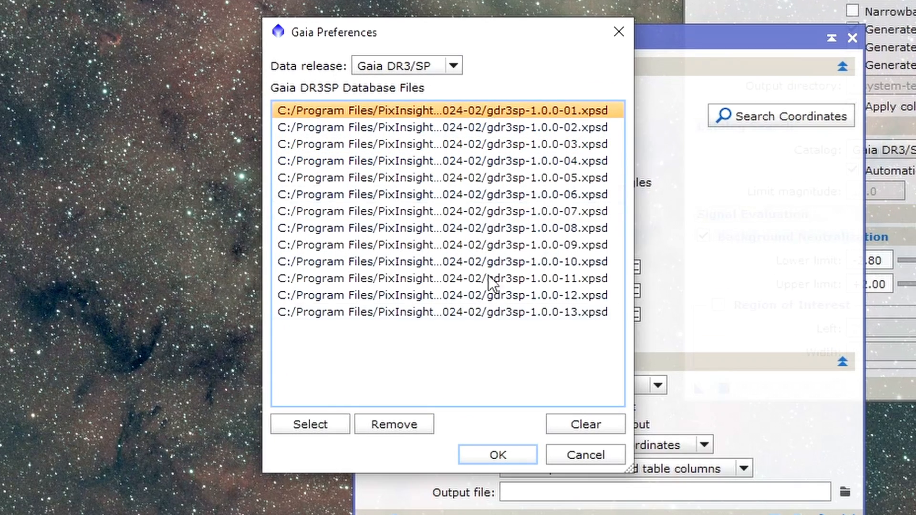
click(575, 313)
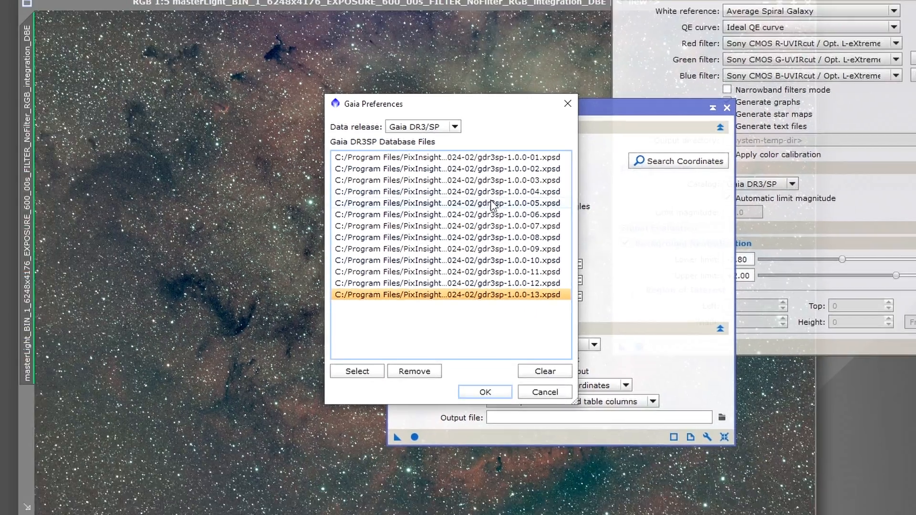
click(492, 203)
click(493, 180)
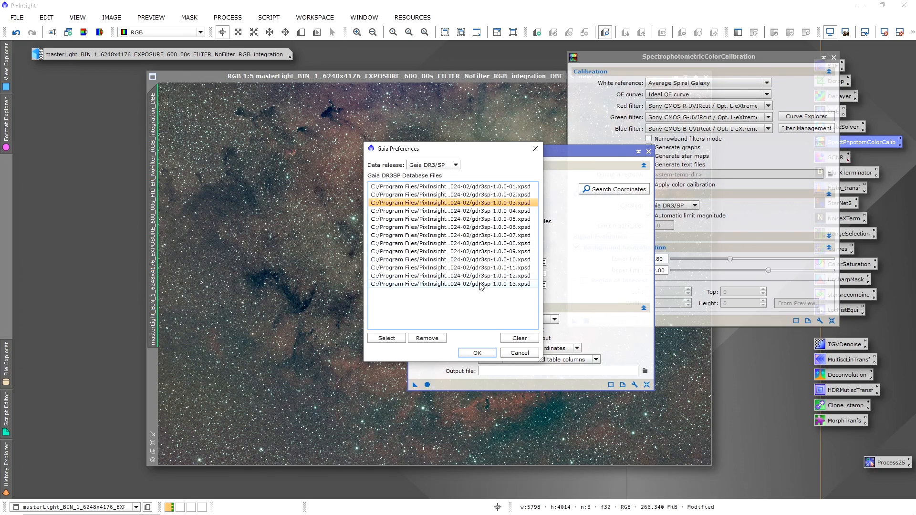
click(481, 188)
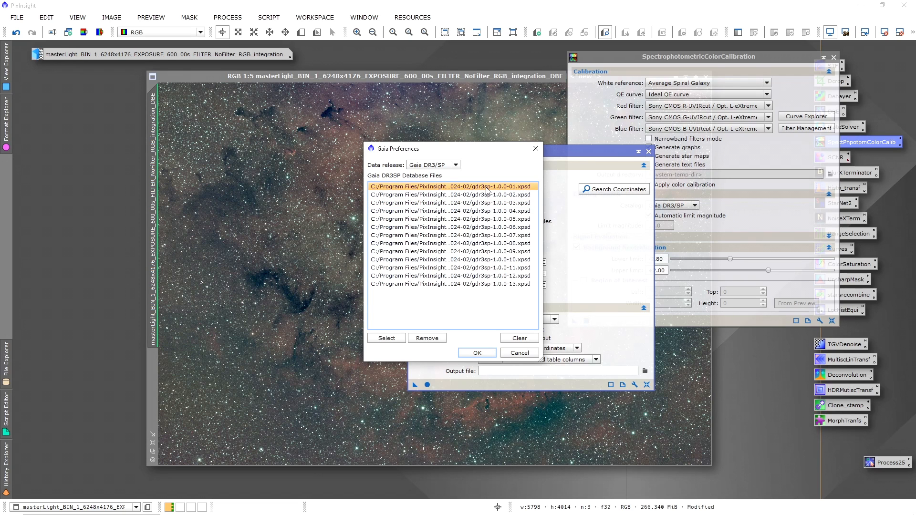
click(483, 285)
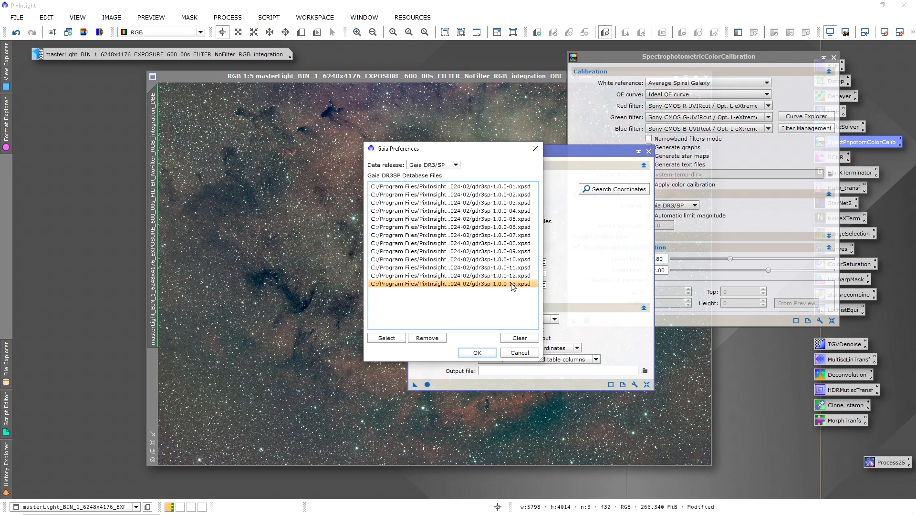
click(488, 244)
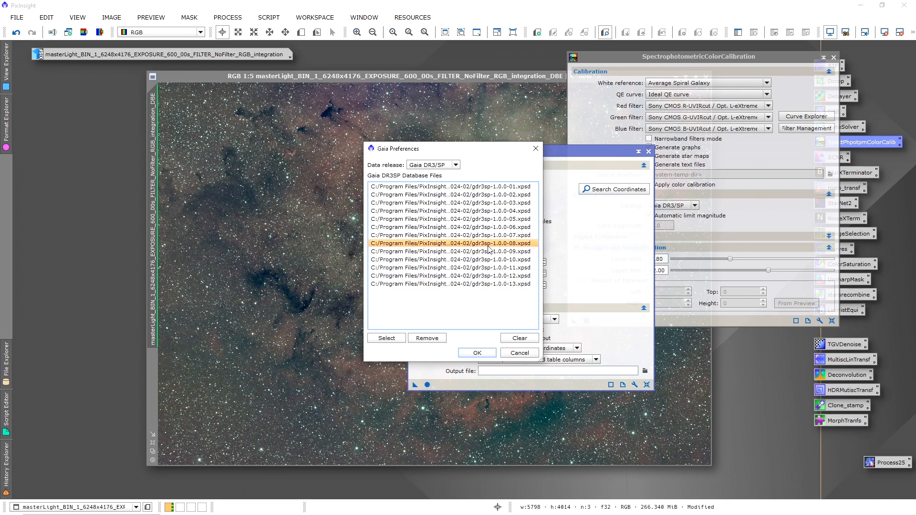
click(517, 353)
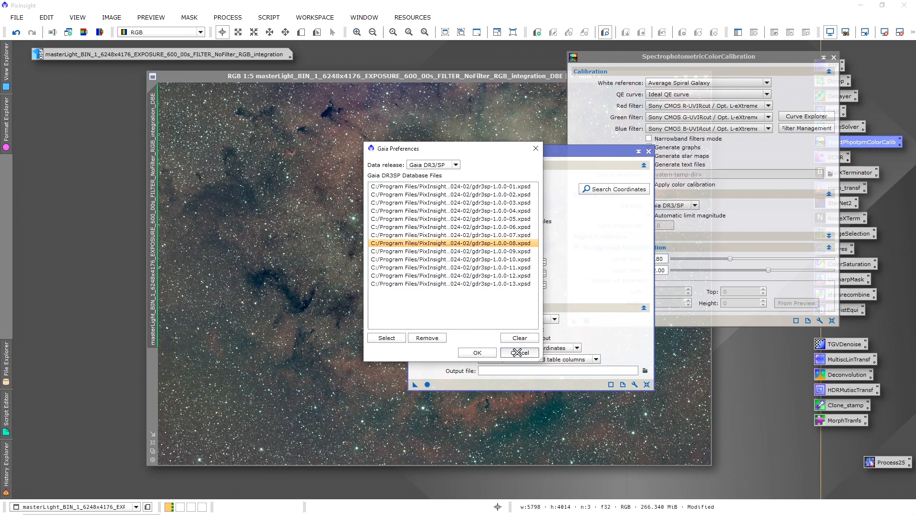
click(649, 152)
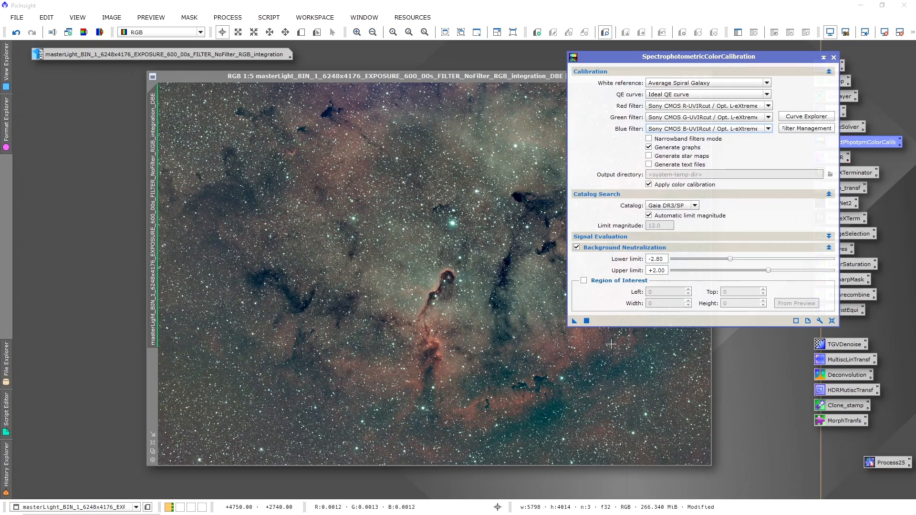
Apply SpectrophotometricColorCalibration to the DBE image, then close the white balance graphs and the process.
drag(571, 320, 464, 171)
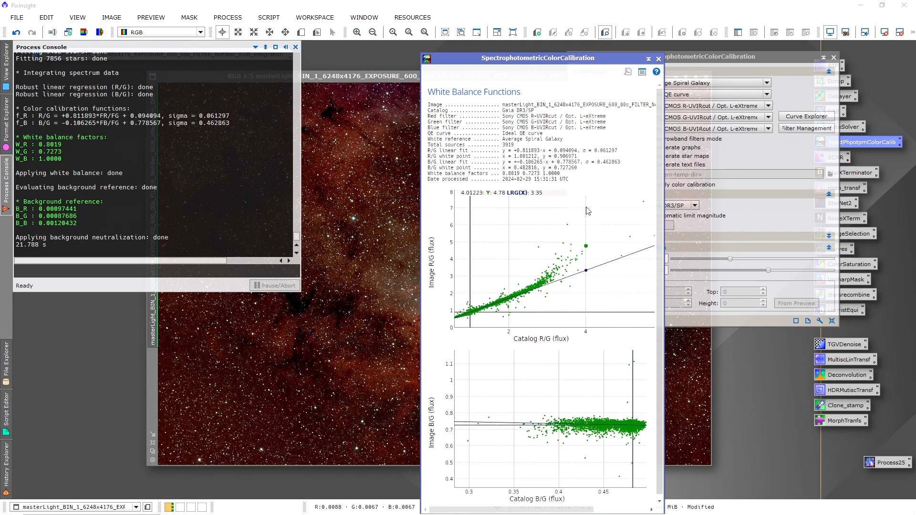
click(658, 58)
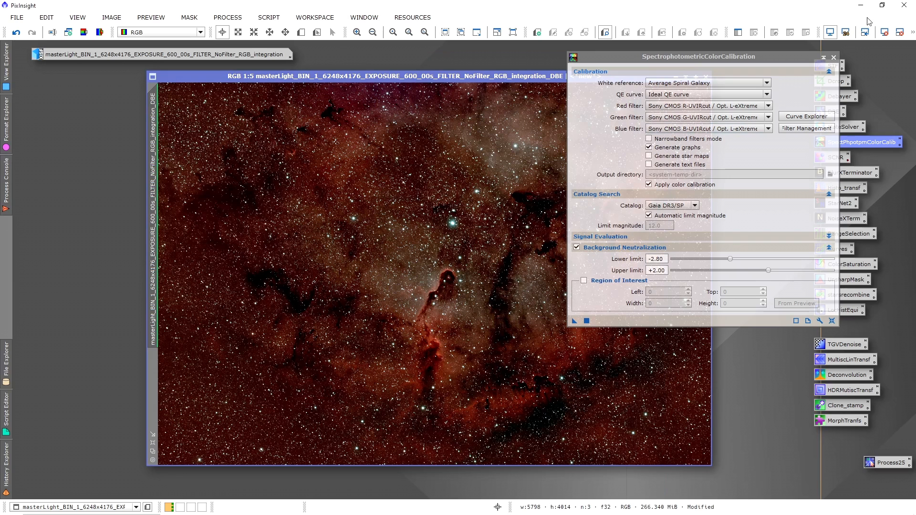
click(833, 58)
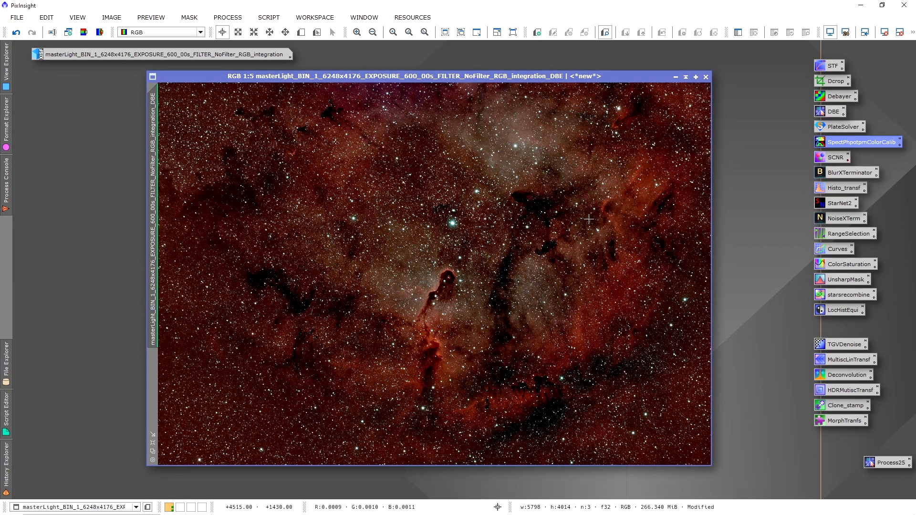
Refresh the color-calibrated image's screen stretch with a ScreenTransferFunction auto stretch and close the tool.
double_click(833, 65)
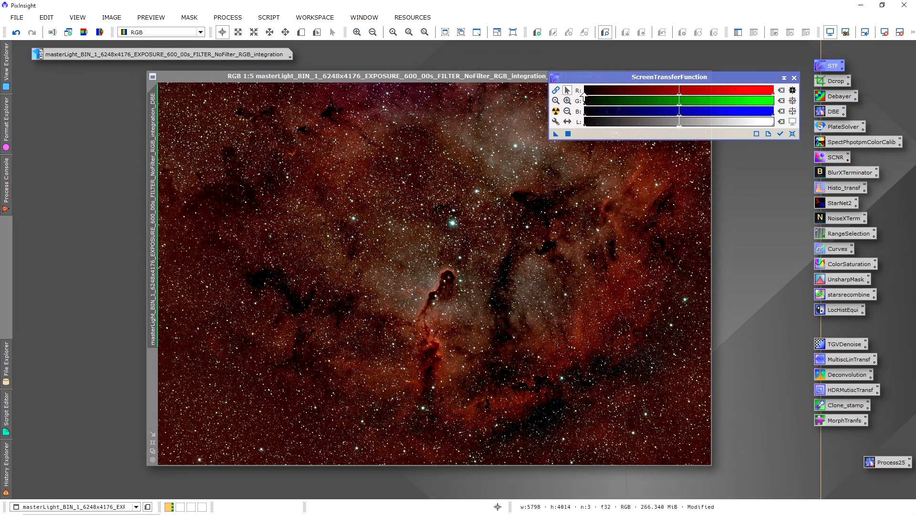
click(556, 112)
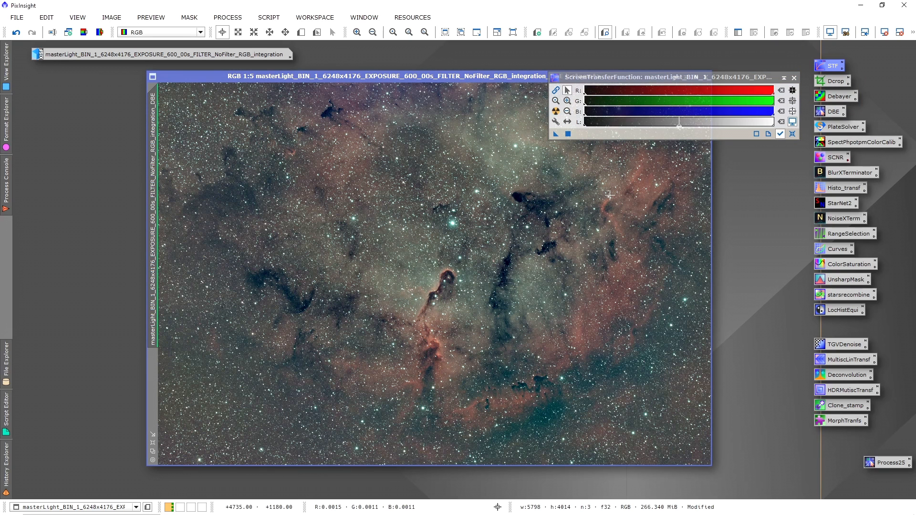
click(794, 77)
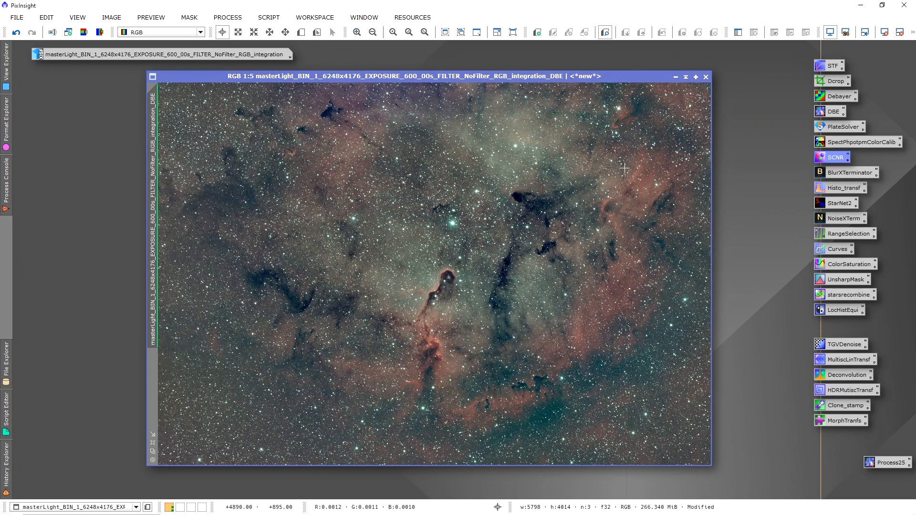
Apply SCNR to the DBE image to remove green with Average Neutral protection and an amount of 0.60.
double_click(833, 159)
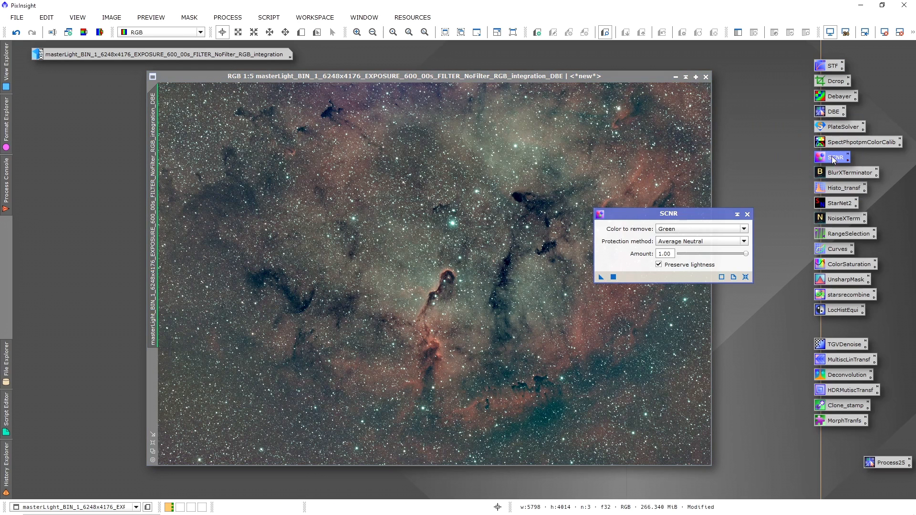
click(225, 18)
mouse_move(322, 11)
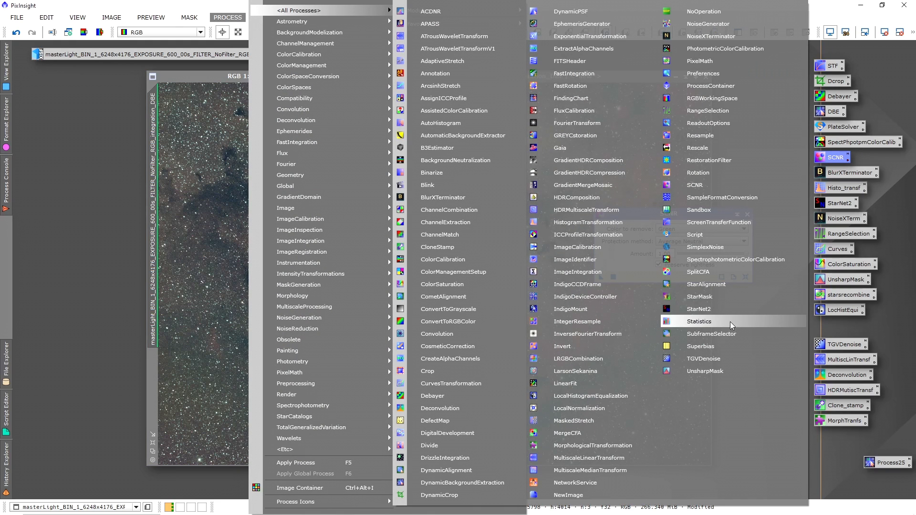
click(714, 186)
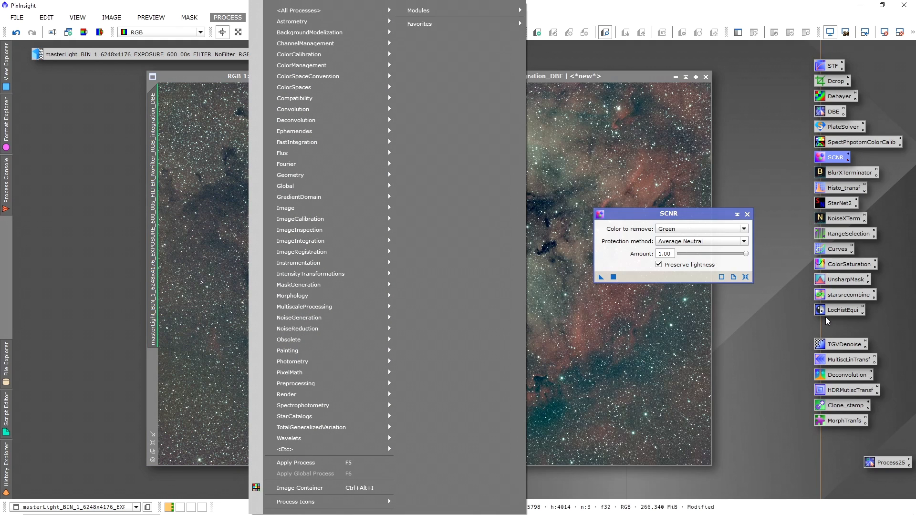
click(682, 213)
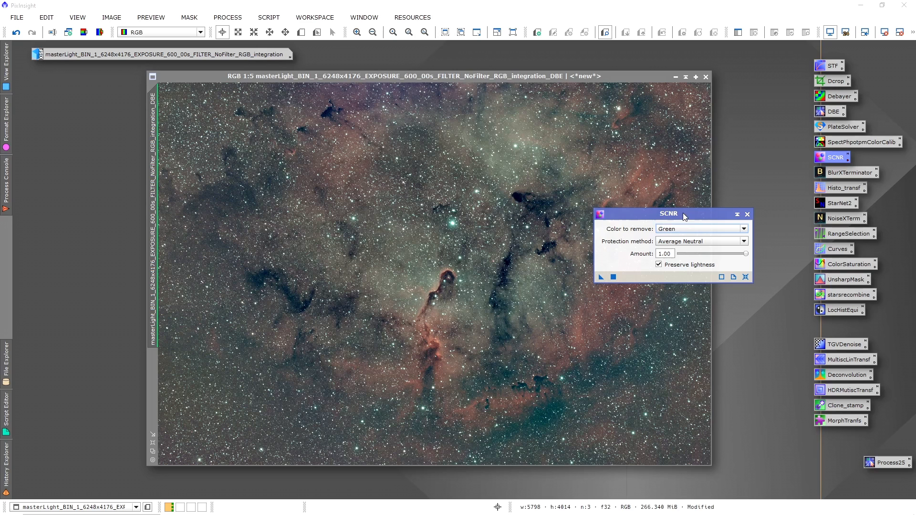
click(744, 229)
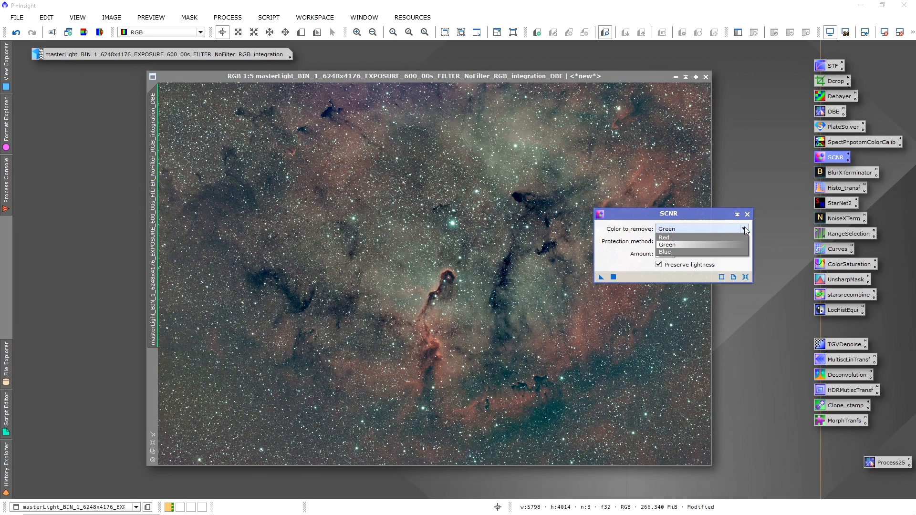
click(677, 245)
drag(703, 215, 746, 162)
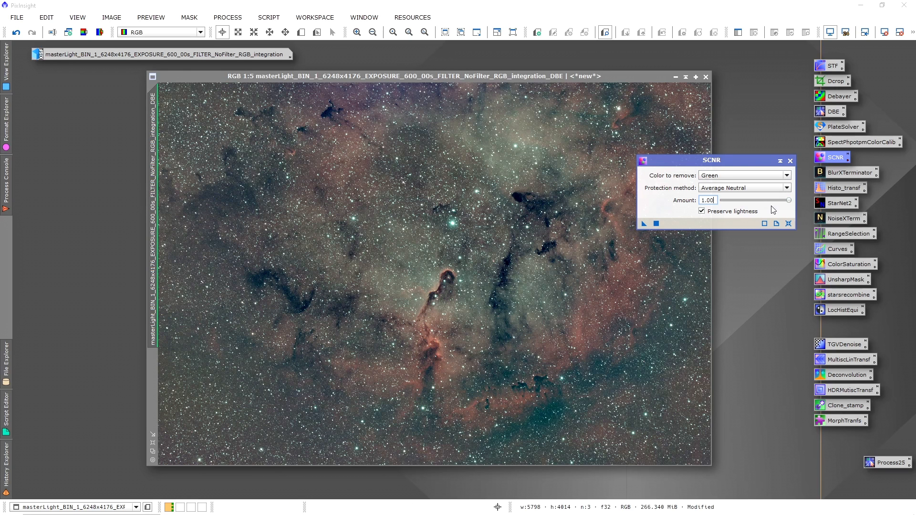
drag(790, 202, 764, 204)
drag(643, 223, 550, 254)
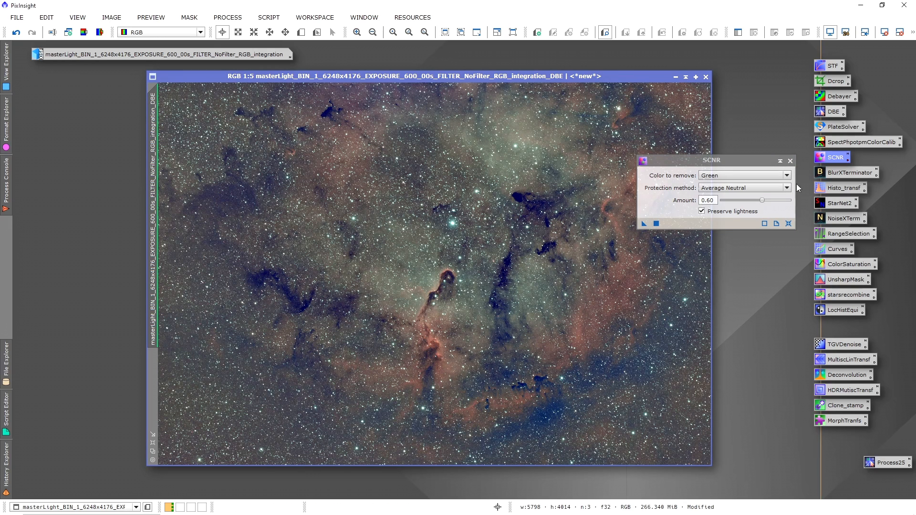
Close SCNR and compare the DBE image before and after the green removal.
click(790, 161)
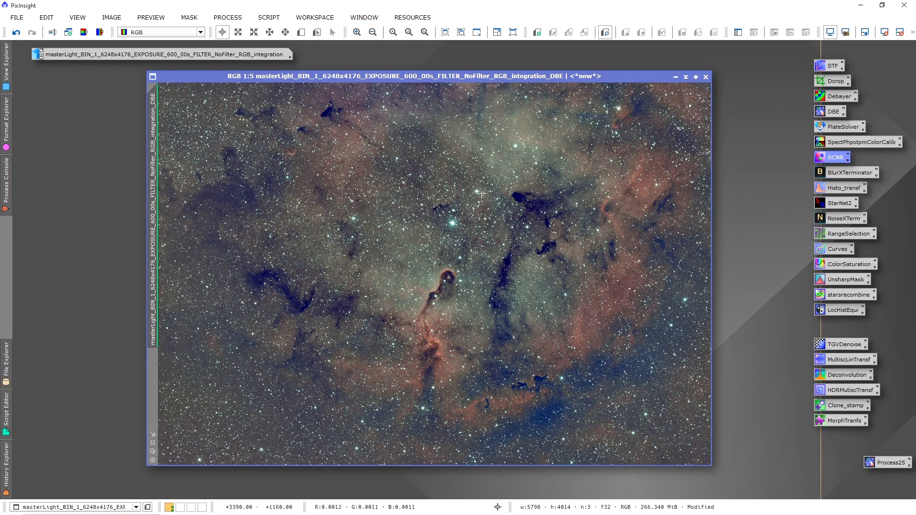
click(16, 32)
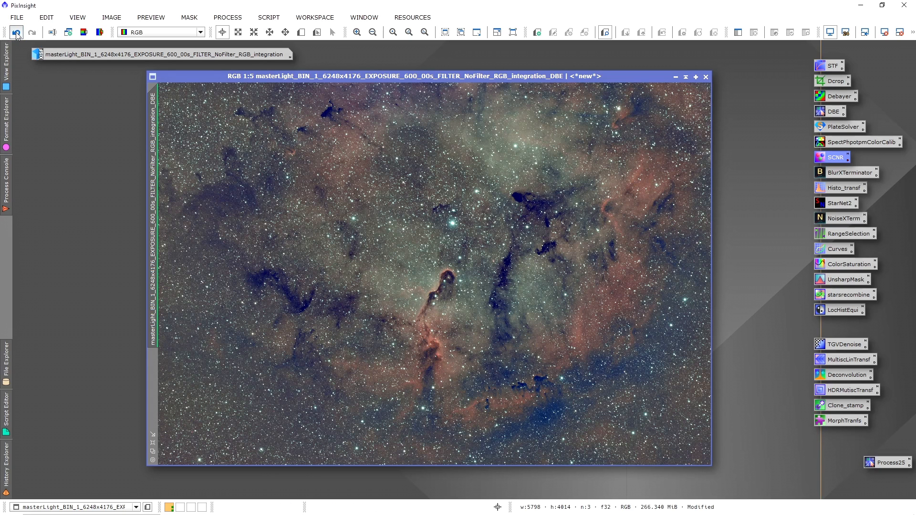
click(30, 33)
click(19, 35)
click(31, 31)
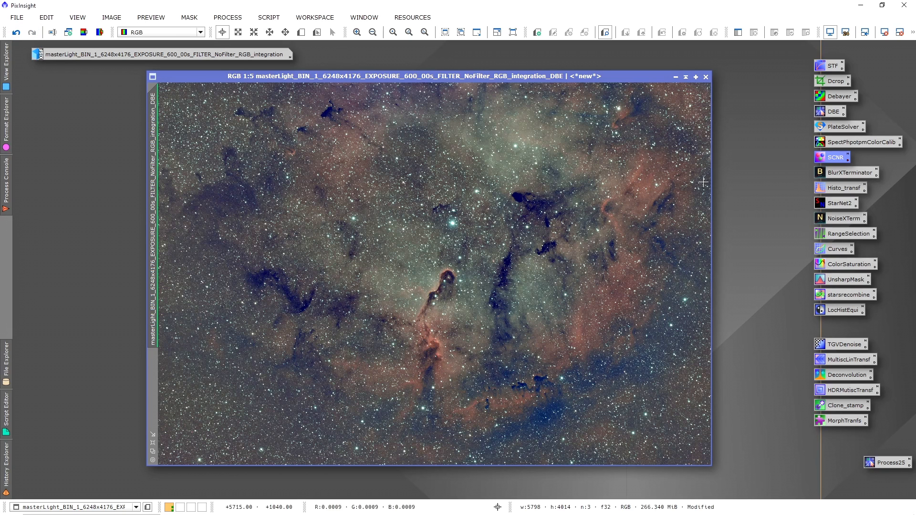
Create a preview of about 585 × 471 px around the trunk nebula's head and test BlurXTerminator on it with Sharpen Stars 0.25, Sharpen Nonstellar 0.34.
double_click(849, 173)
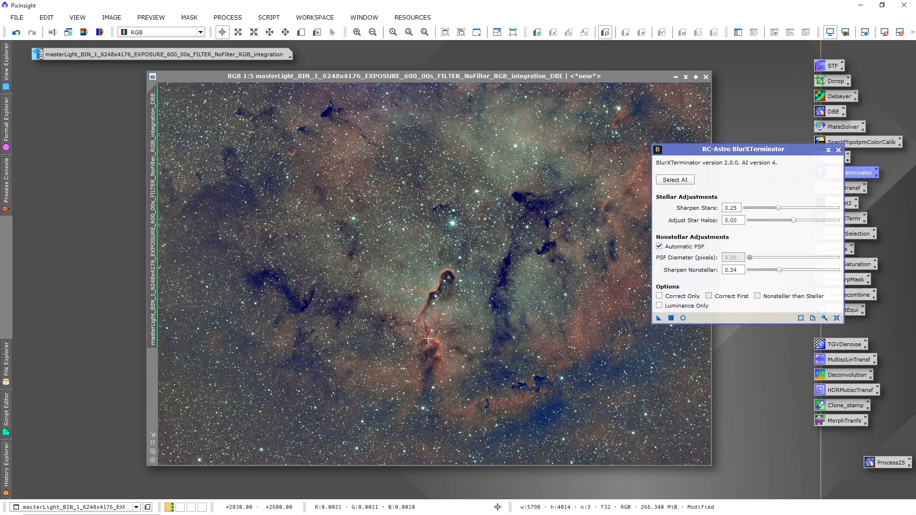
scroll(415, 302, up, 3)
scroll(504, 281, up, 1)
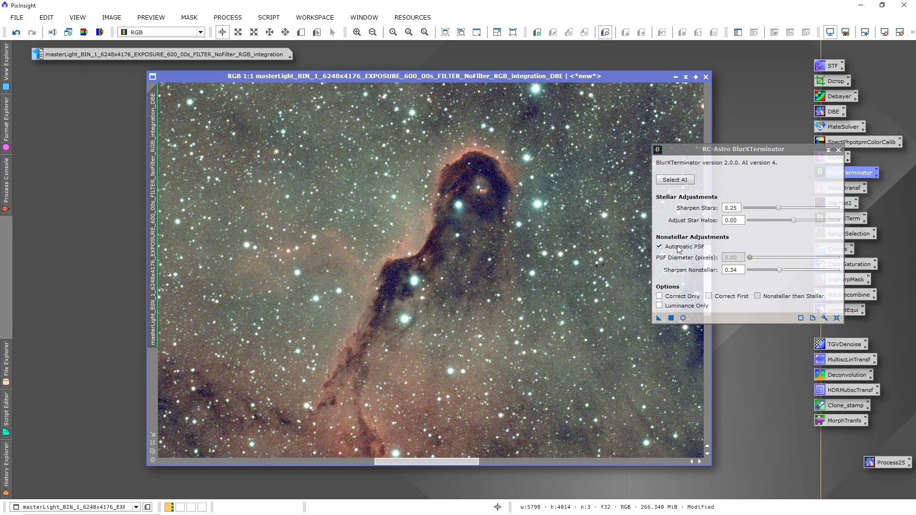
click(301, 33)
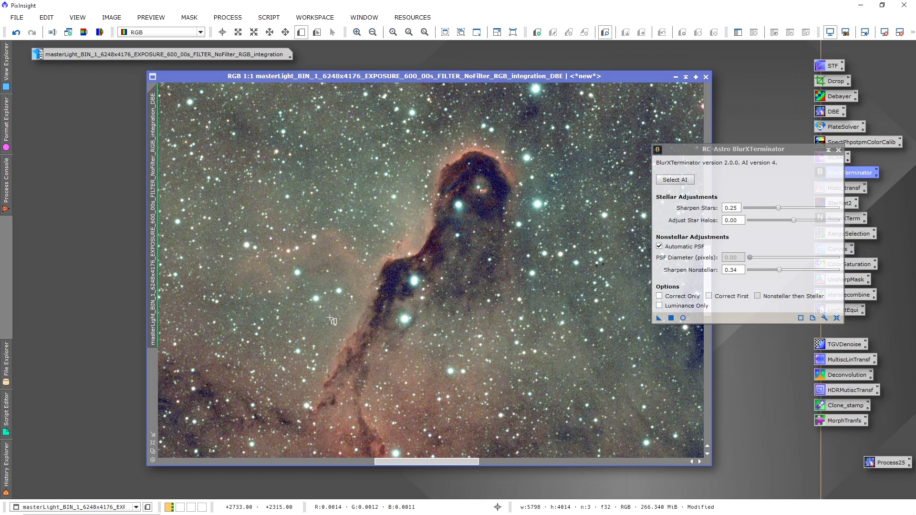
drag(327, 327, 610, 106)
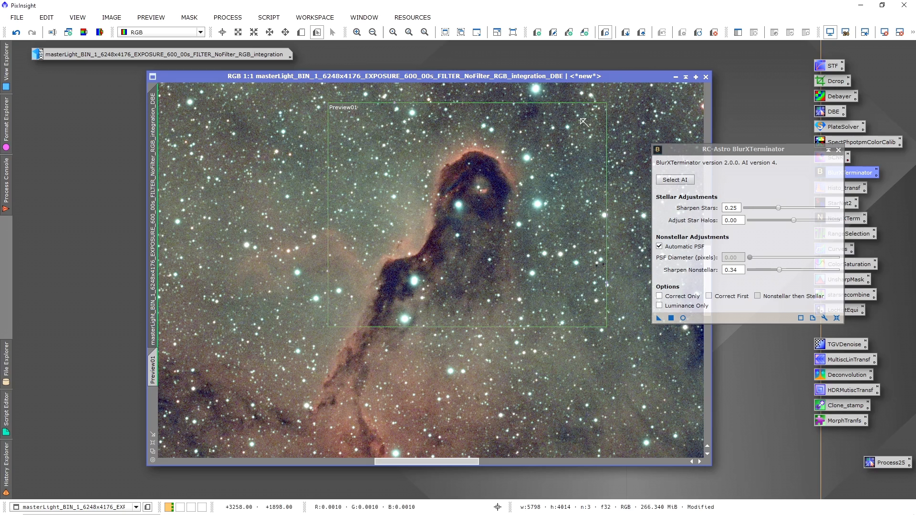
click(153, 370)
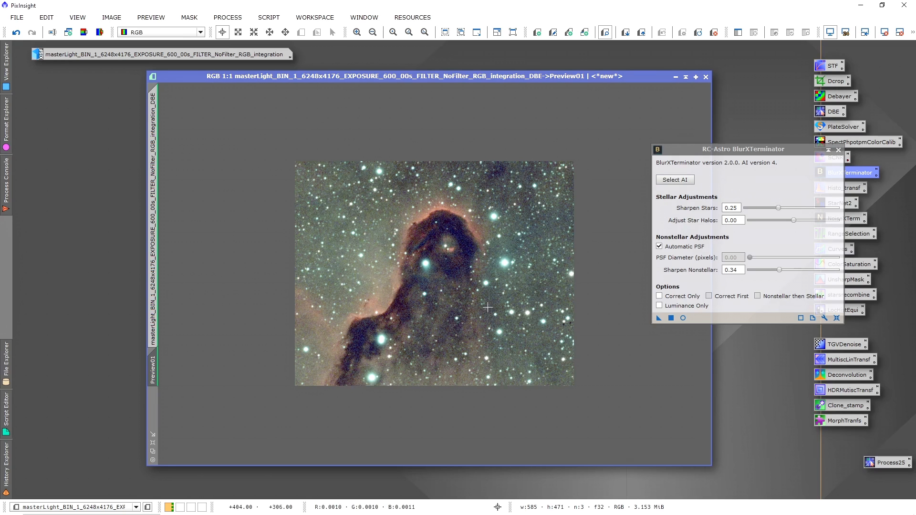
click(658, 318)
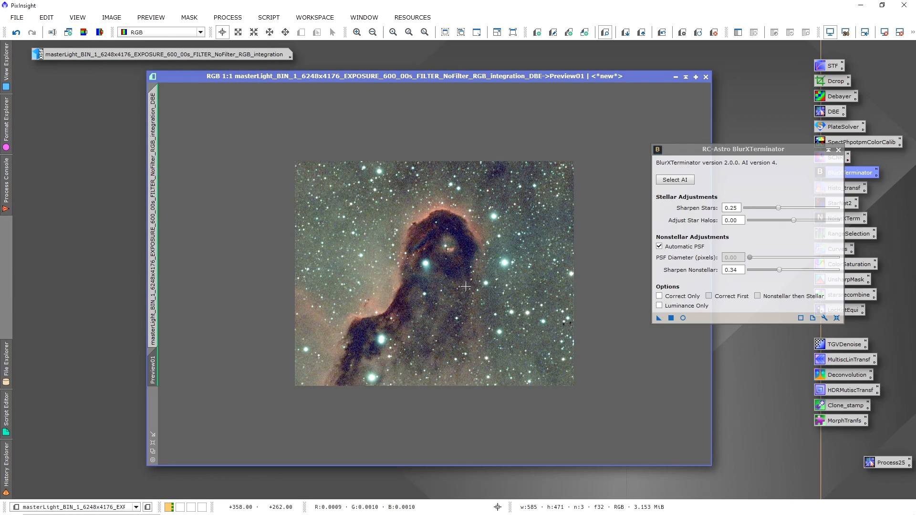
Examine the stars and the dark nebula's detail in the preview, comparing them repeatedly before and after BlurXTerminator.
scroll(466, 286, up, 1)
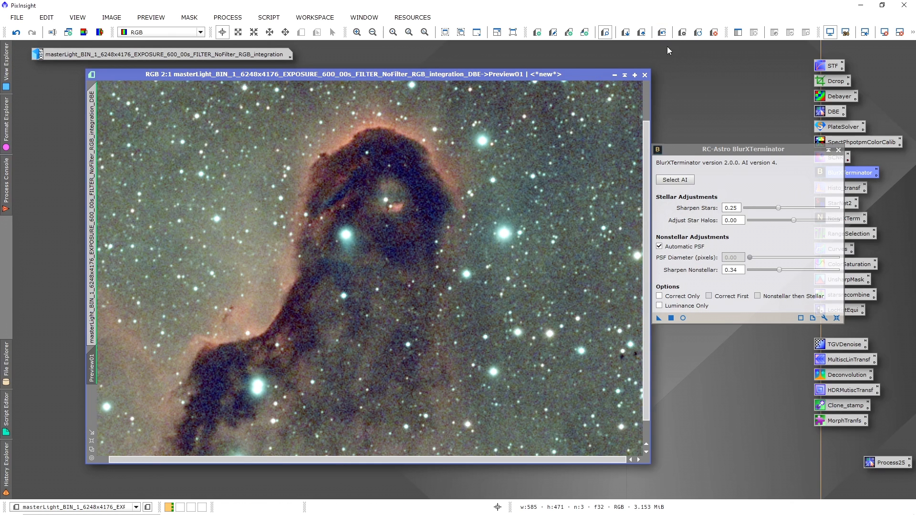
click(662, 33)
click(663, 33)
click(663, 33)
click(663, 32)
click(663, 33)
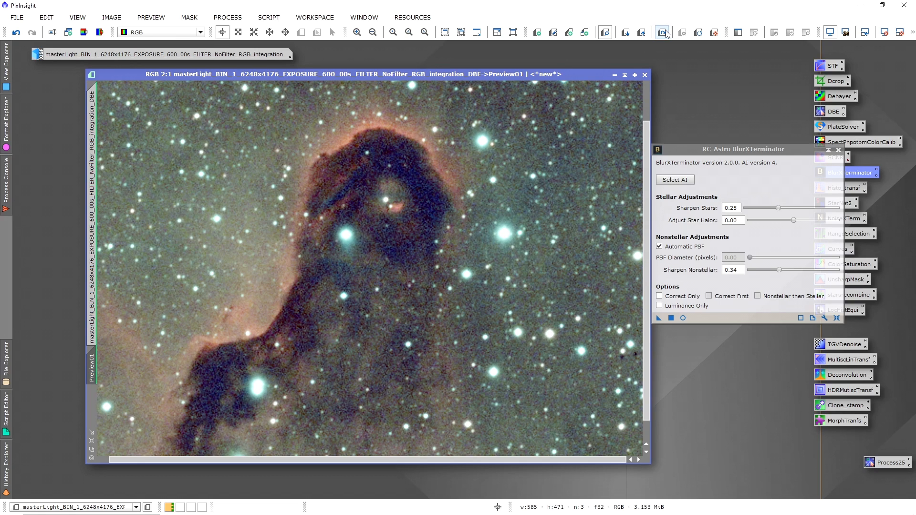
click(666, 33)
click(663, 32)
click(663, 32)
click(662, 32)
click(663, 33)
click(662, 32)
click(663, 32)
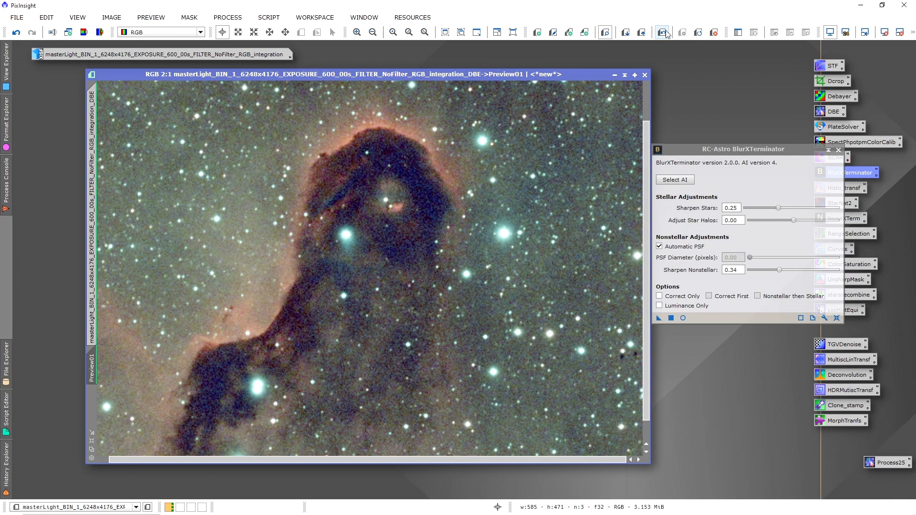
click(662, 32)
click(663, 32)
click(663, 33)
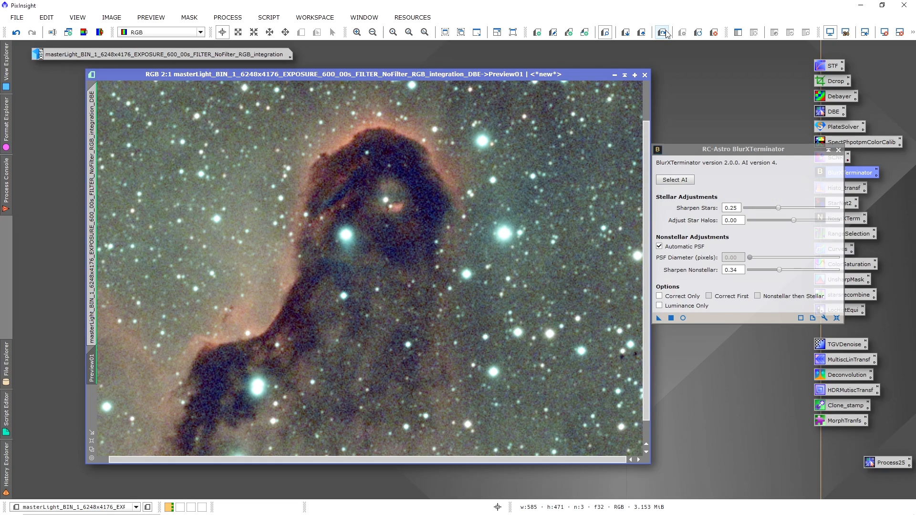
click(663, 33)
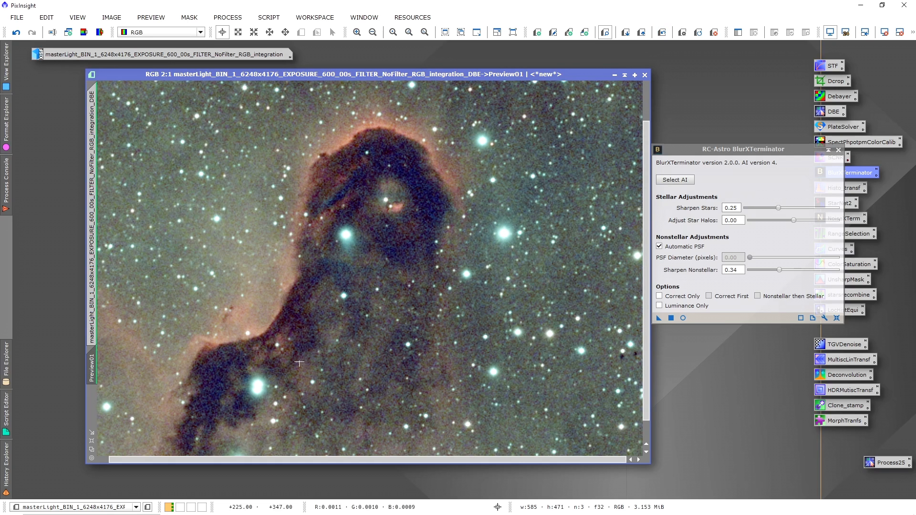
click(663, 33)
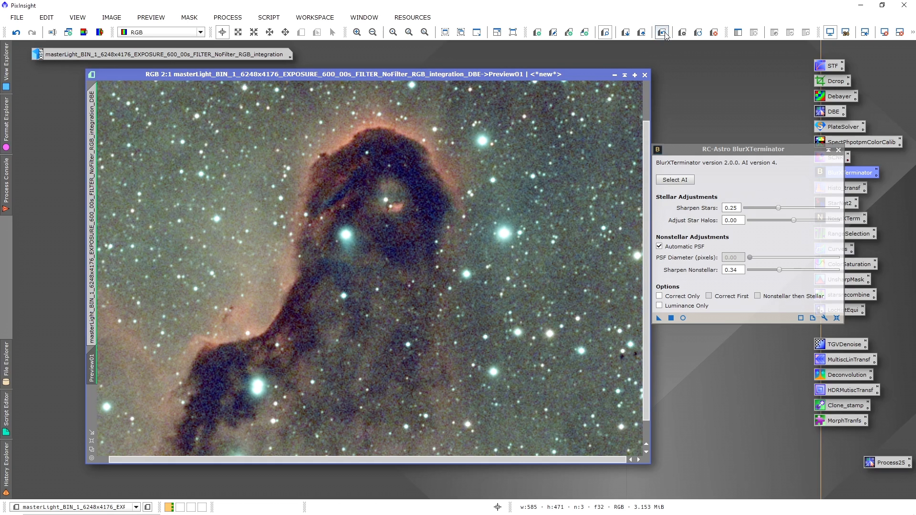
click(664, 33)
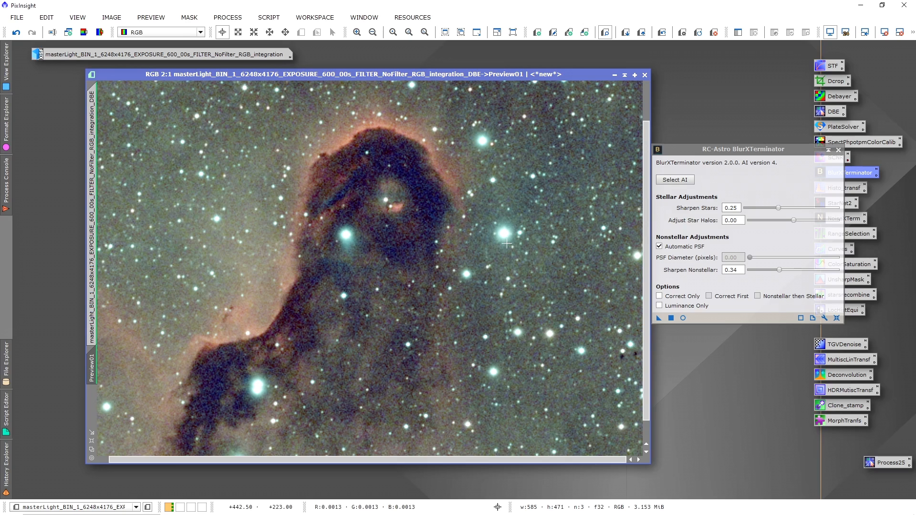
scroll(444, 268, down, 3)
scroll(353, 273, up, 3)
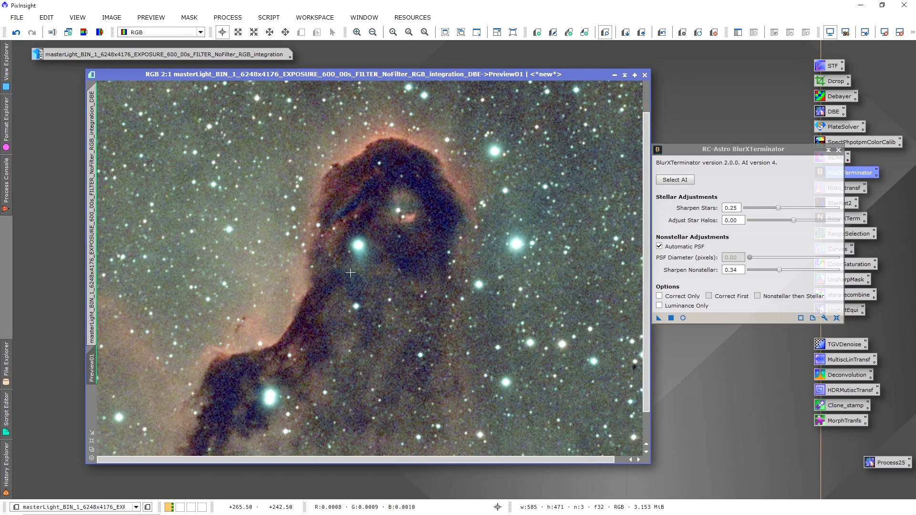
Apply BlurXTerminator to the full DBE image with Sharpen Stars 0.25, Sharpen Nonstellar 0.34 and automatic PSF.
click(95, 183)
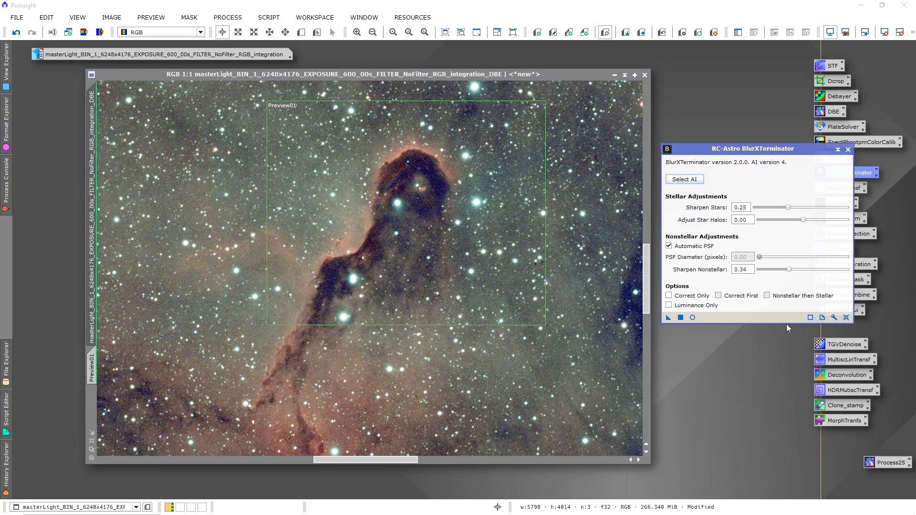
drag(668, 318, 576, 258)
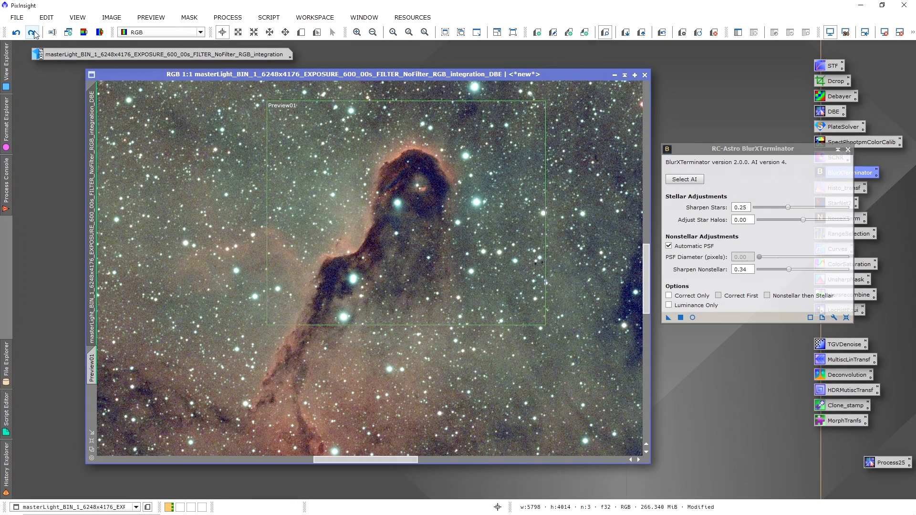
Compare the full image before and after sharpening, fitted to its window, then close BlurXTerminator.
click(17, 32)
scroll(453, 245, down, 3)
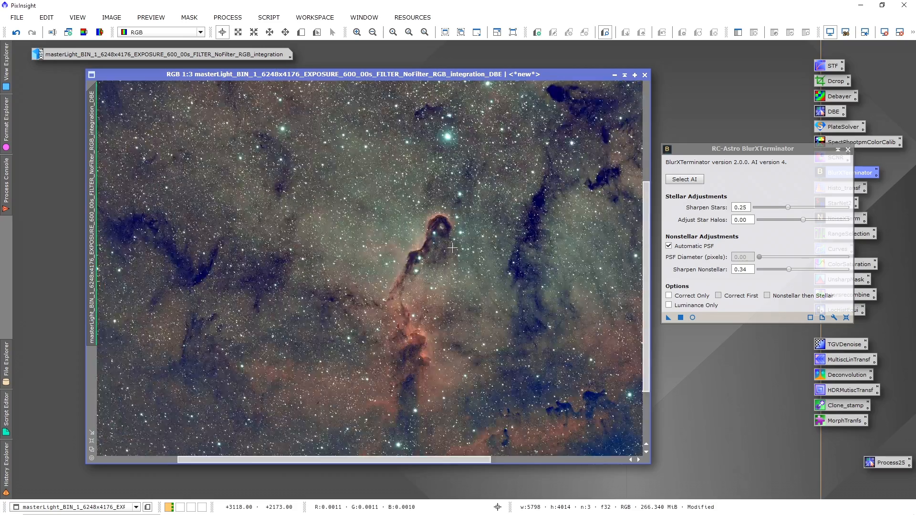
scroll(462, 237, down, 1)
right_click(442, 211)
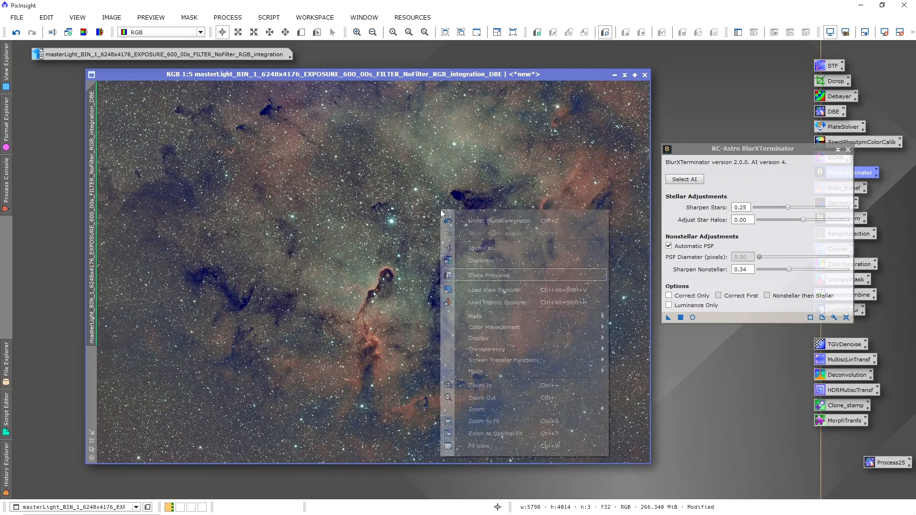
click(522, 421)
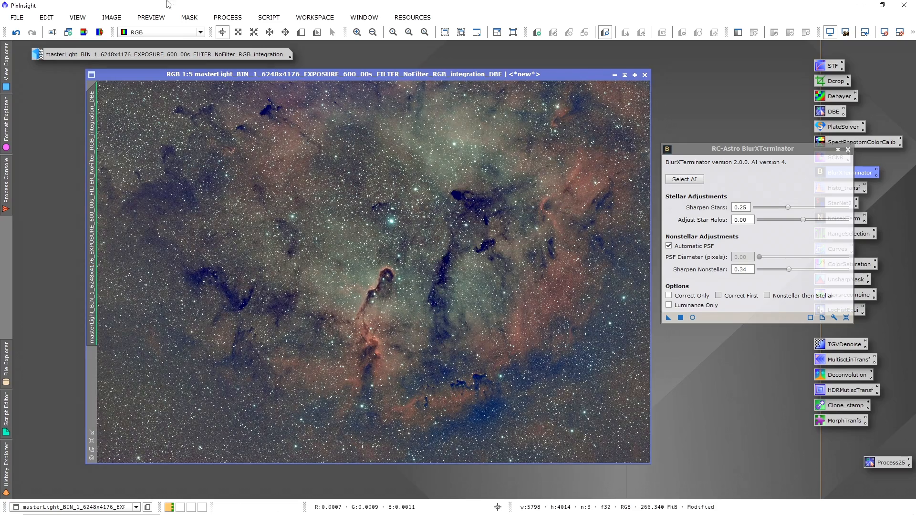
click(31, 32)
click(17, 32)
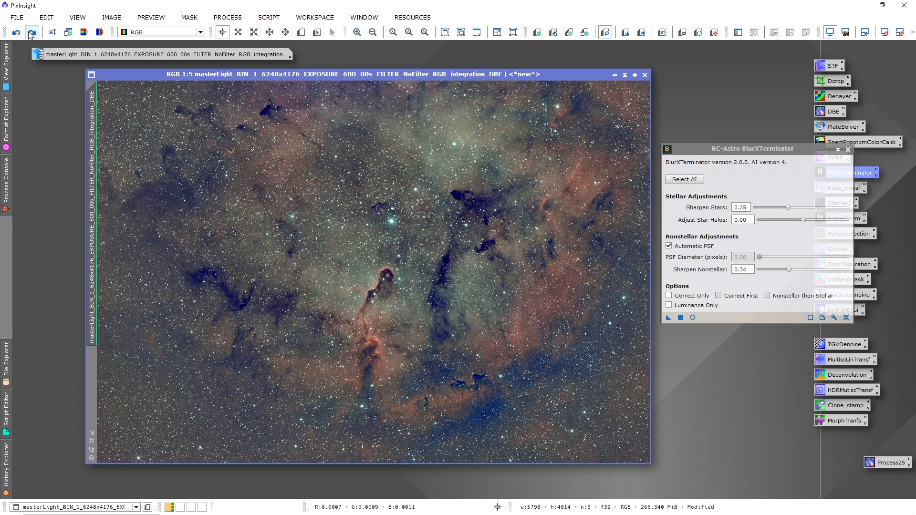
click(17, 34)
click(32, 34)
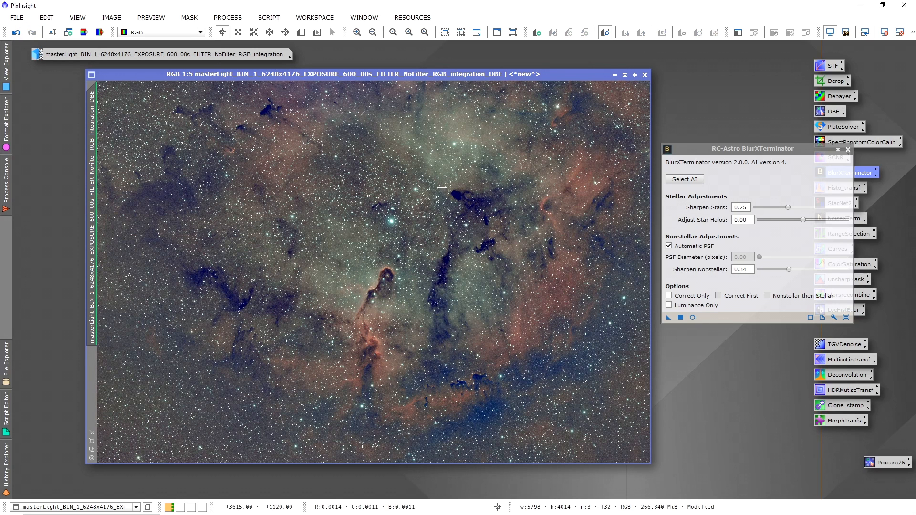
click(847, 149)
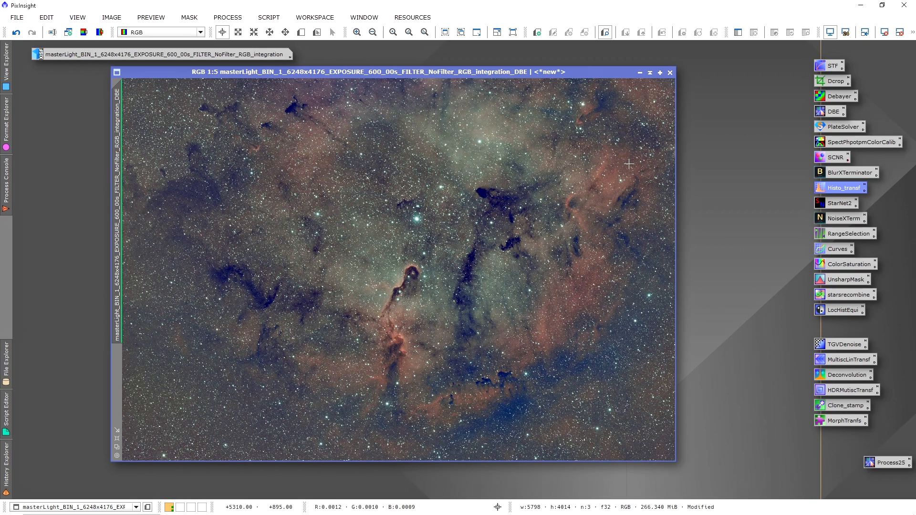
Reset the DBE image's screen transfer function and inspect the unstretched linear data up close and fitted to the window.
double_click(832, 66)
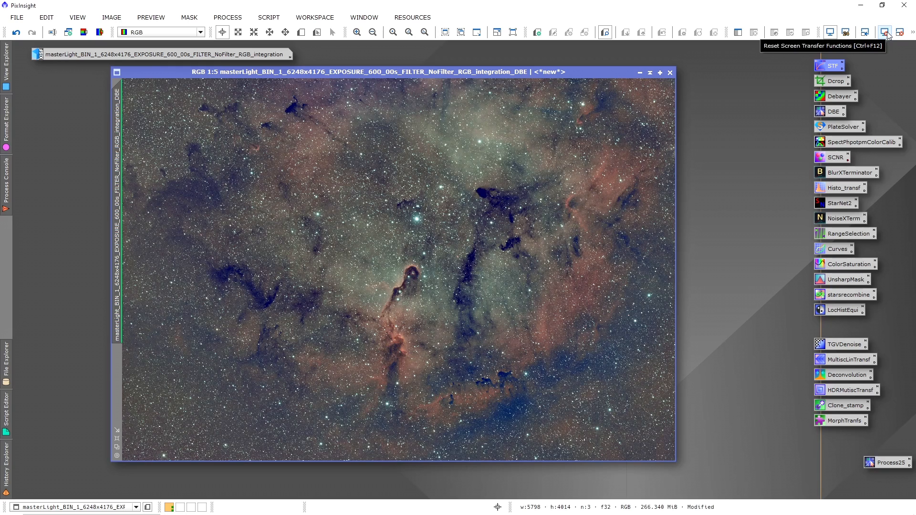
click(885, 32)
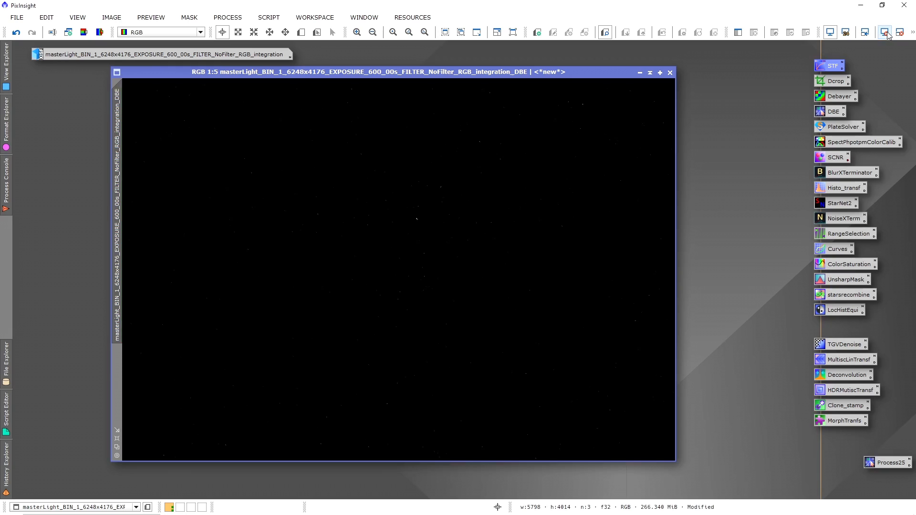
scroll(432, 224, up, 4)
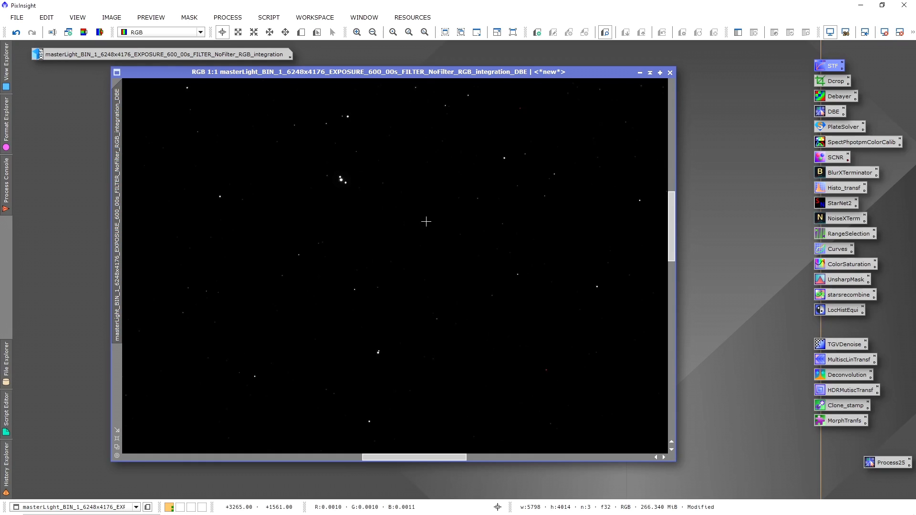
right_click(372, 199)
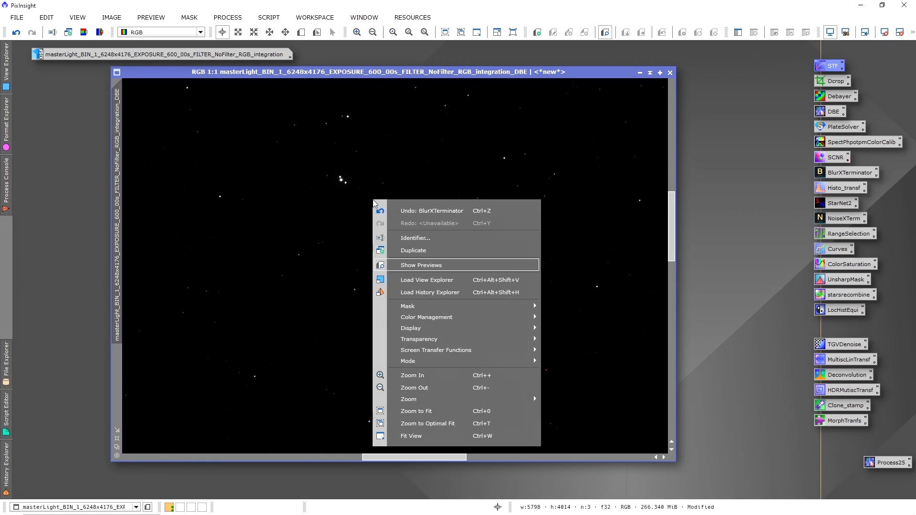
click(465, 413)
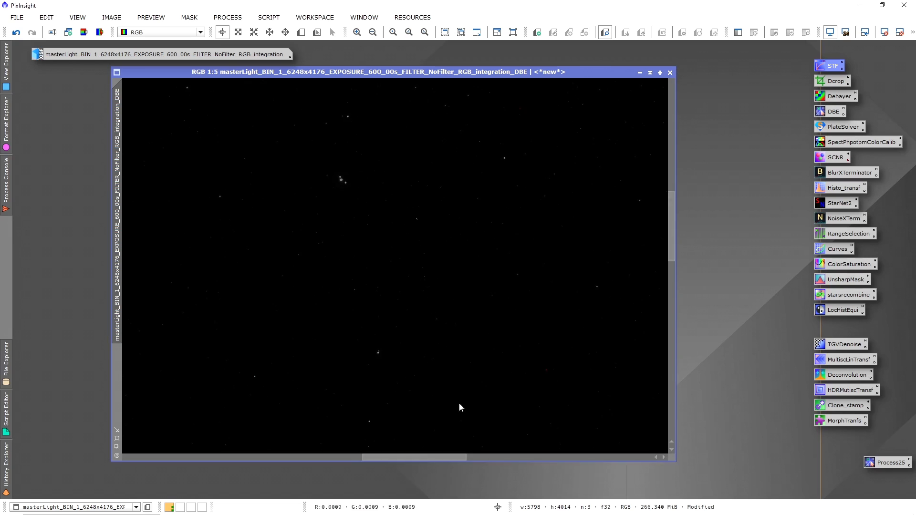
Open HistogramTransformation with view tracking enabled and start its real-time preview for the DBE image.
double_click(854, 191)
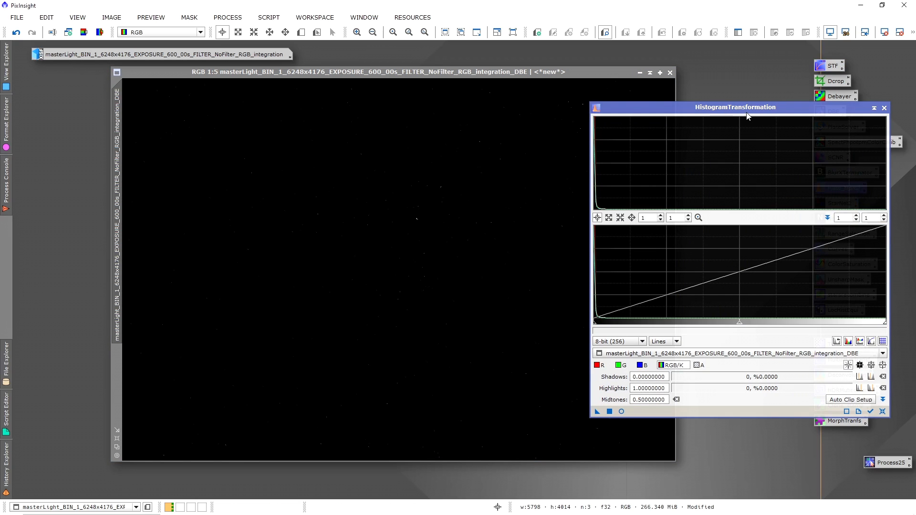
click(871, 411)
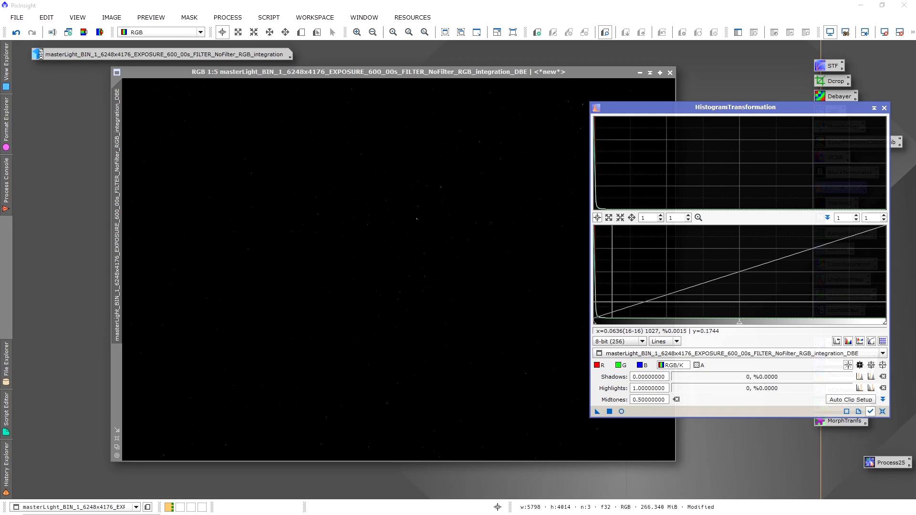
click(621, 412)
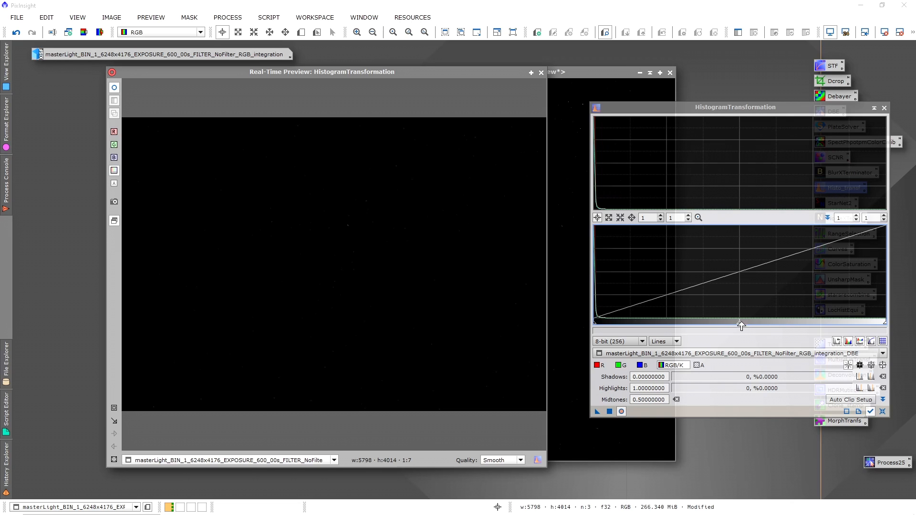
Apply a first HistogramTransformation stretch with midtones at about 0.0587 to the DBE image, and reset the process settings.
drag(740, 326, 611, 324)
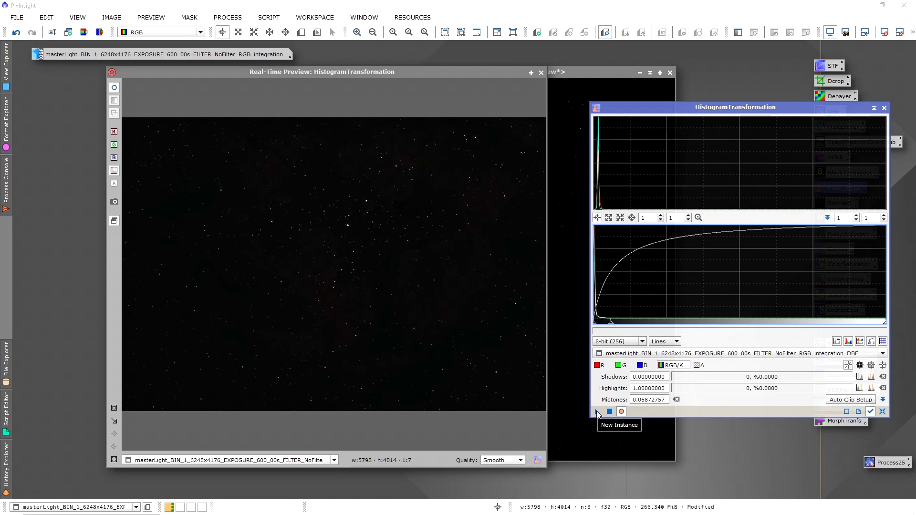
mouse_move(597, 414)
mouse_down()
mouse_move(583, 420)
mouse_move(600, 412)
mouse_up()
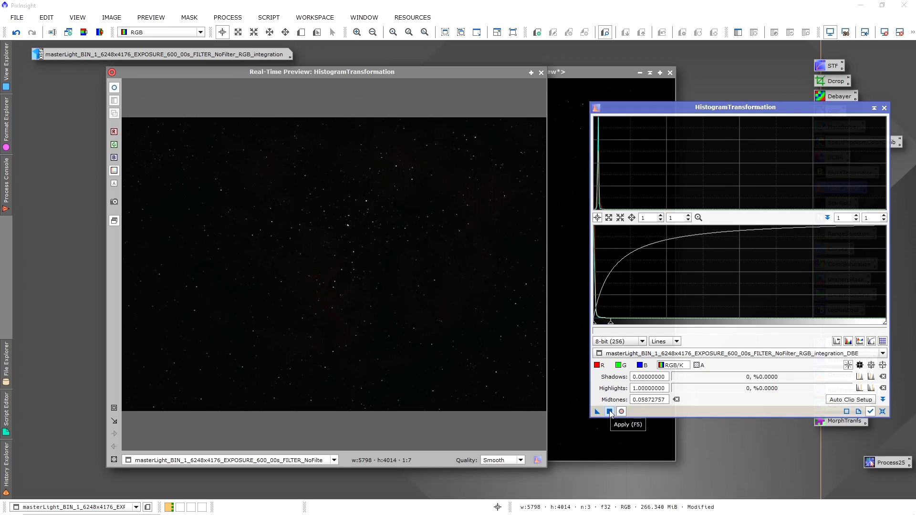
click(609, 411)
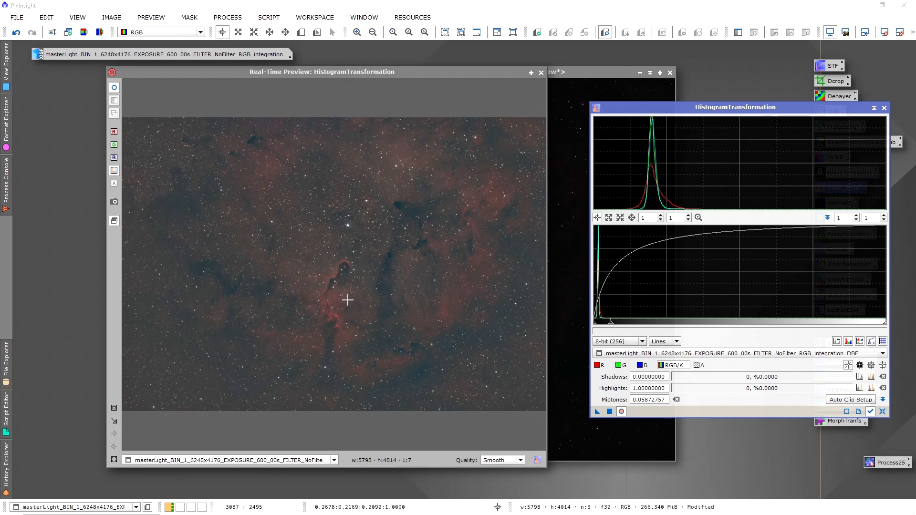
click(882, 412)
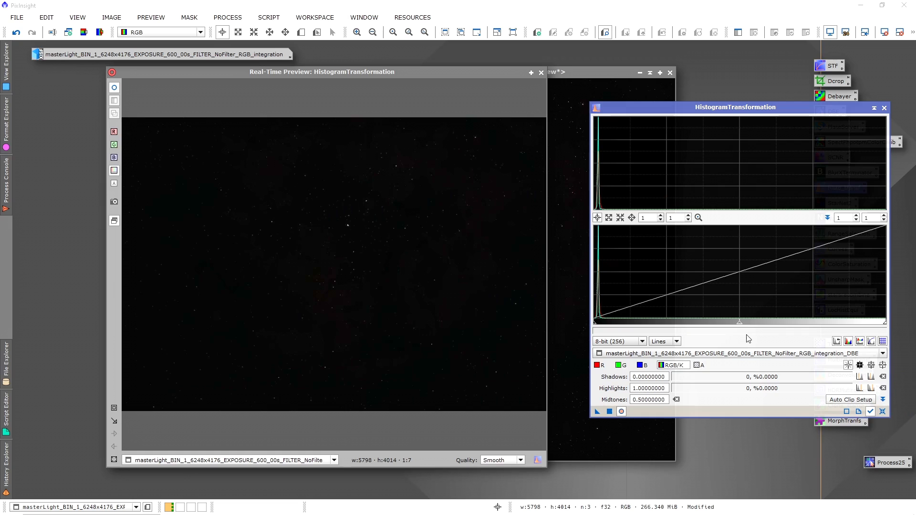
Apply a second histogram stretch with midtones at about 0.0718 to the DBE image, and reset the process settings.
drag(739, 322, 614, 322)
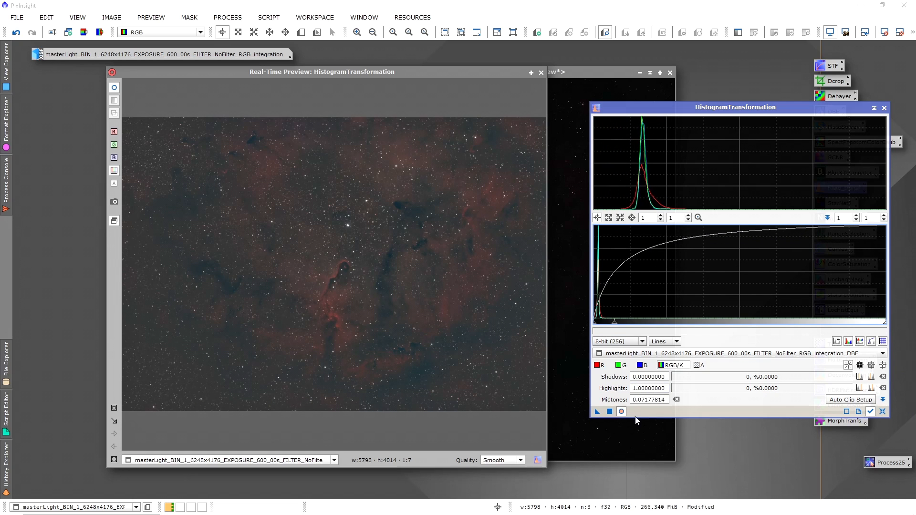
click(609, 412)
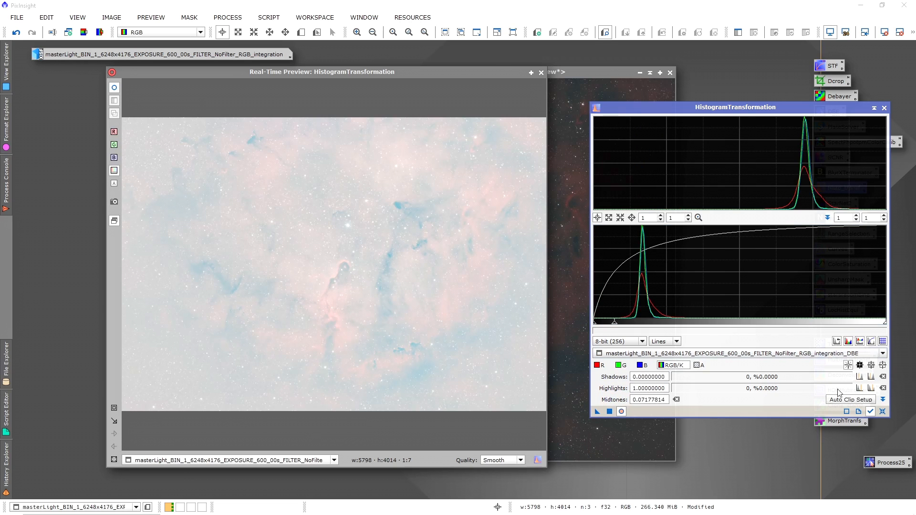
click(882, 411)
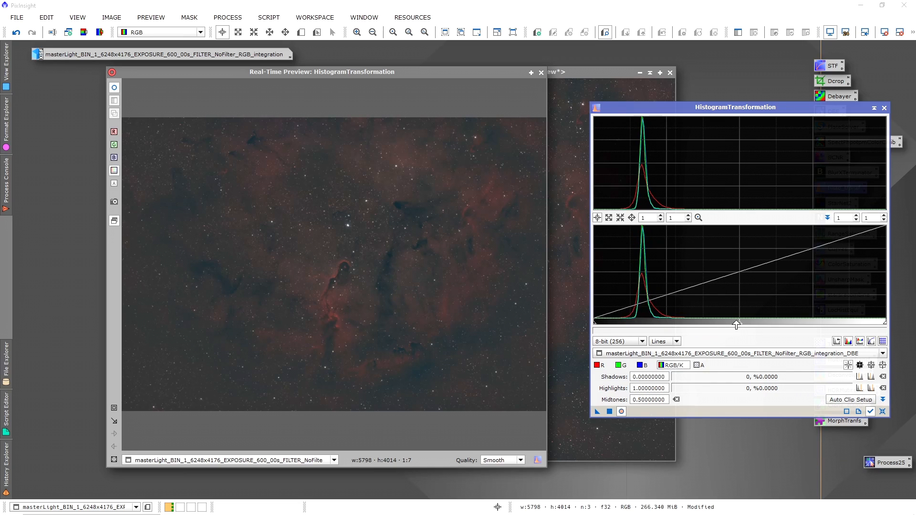
Apply a final histogram stretch with midtones about 0.403 and shadows about 0.0816, and close HistogramTransformation with its real-time preview.
drag(737, 324, 711, 326)
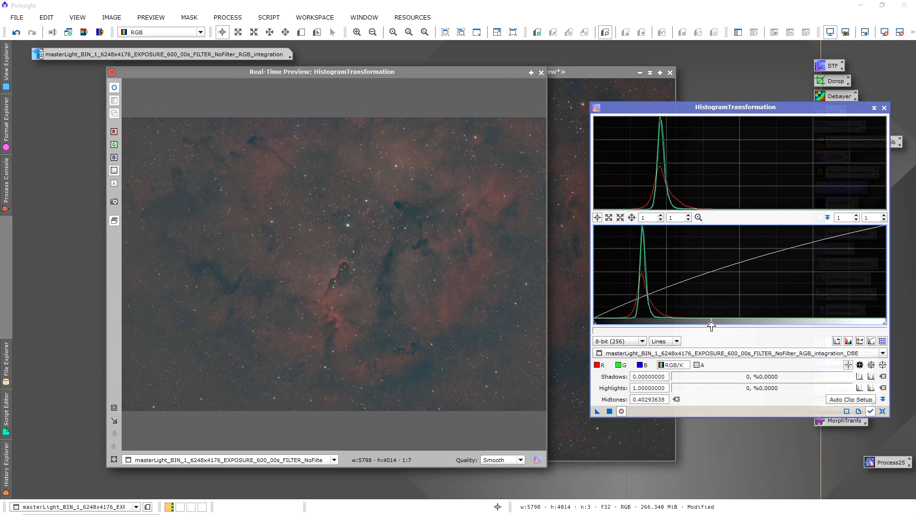
drag(596, 326, 617, 325)
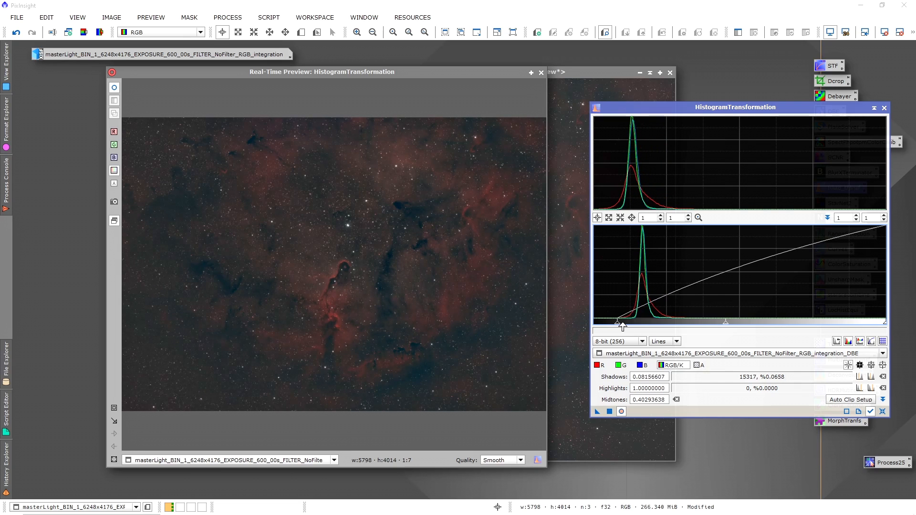
click(609, 411)
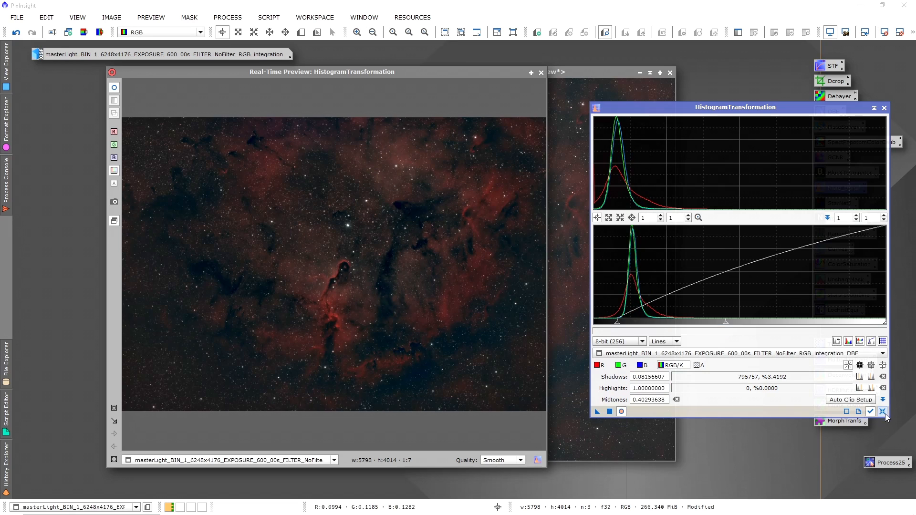
click(882, 411)
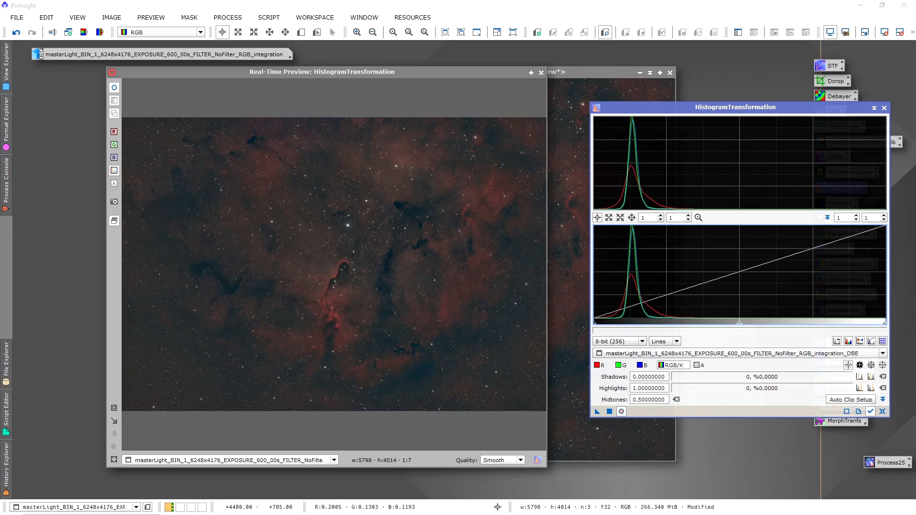
click(541, 72)
click(884, 108)
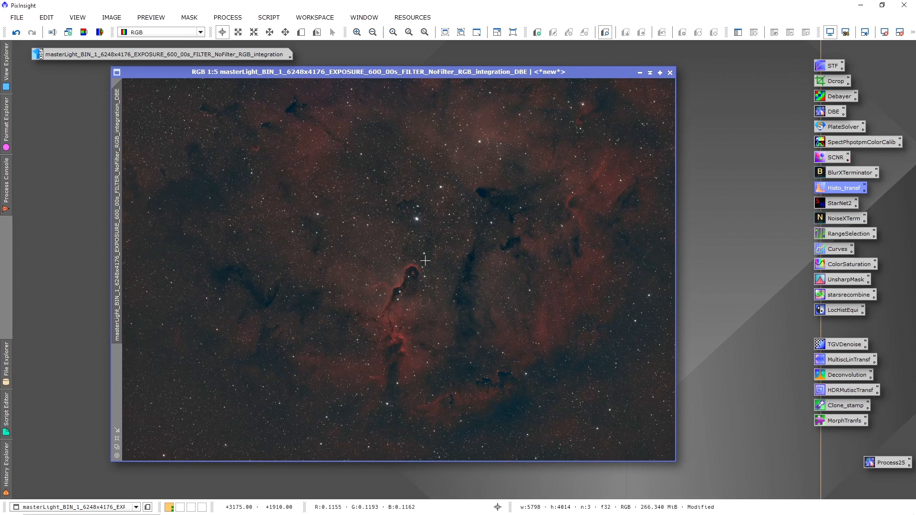
scroll(419, 223, up, 2)
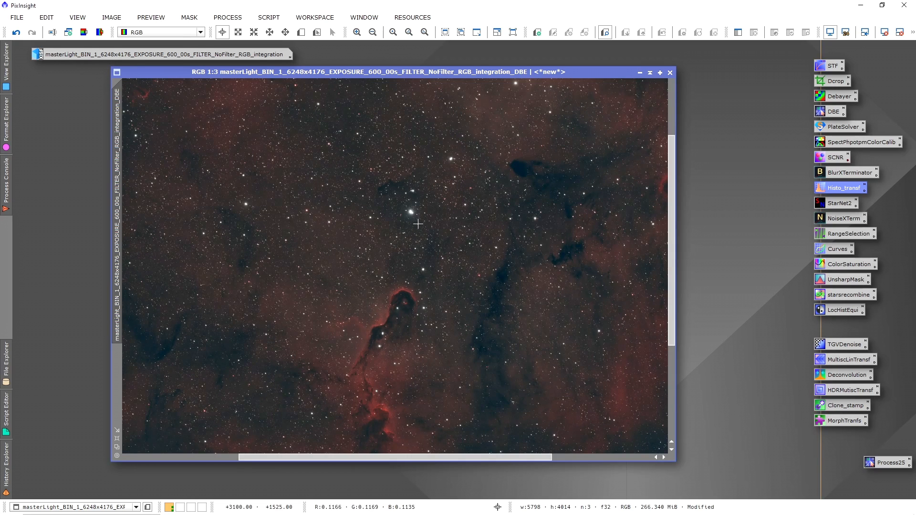
scroll(394, 246, down, 1)
right_click(485, 221)
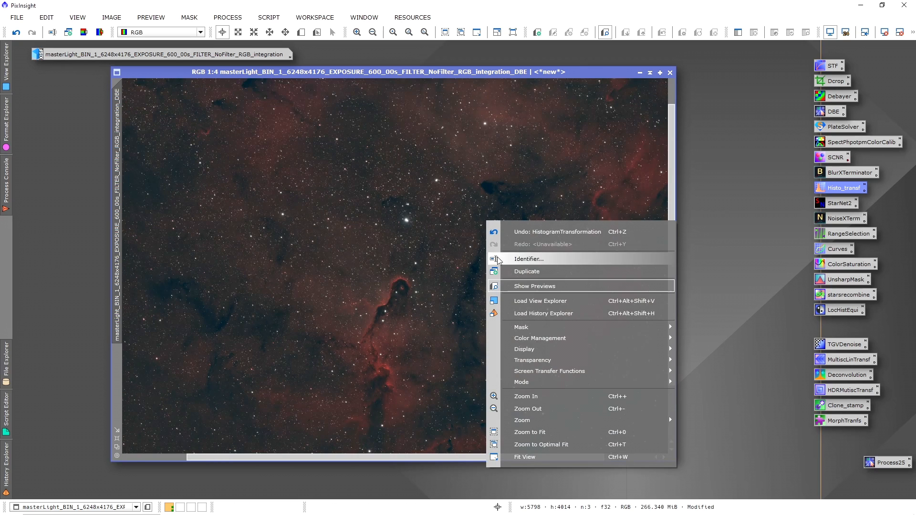
click(547, 433)
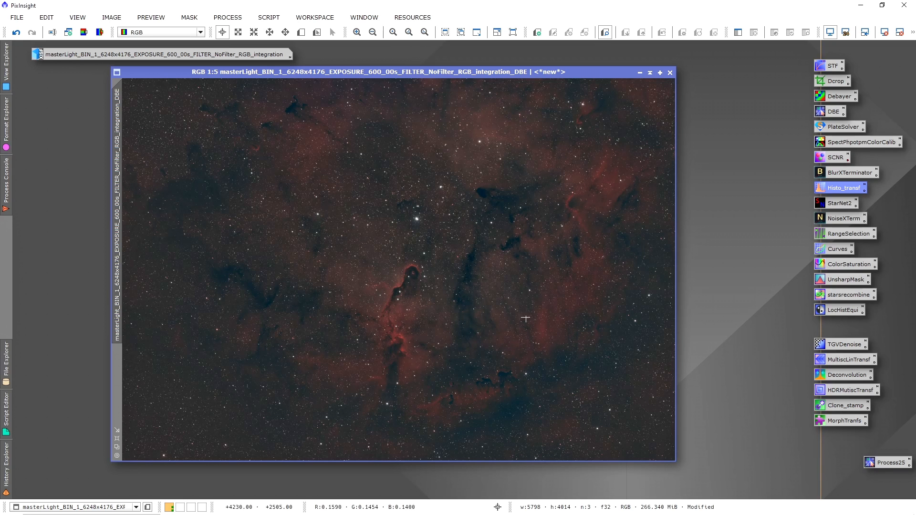
click(738, 222)
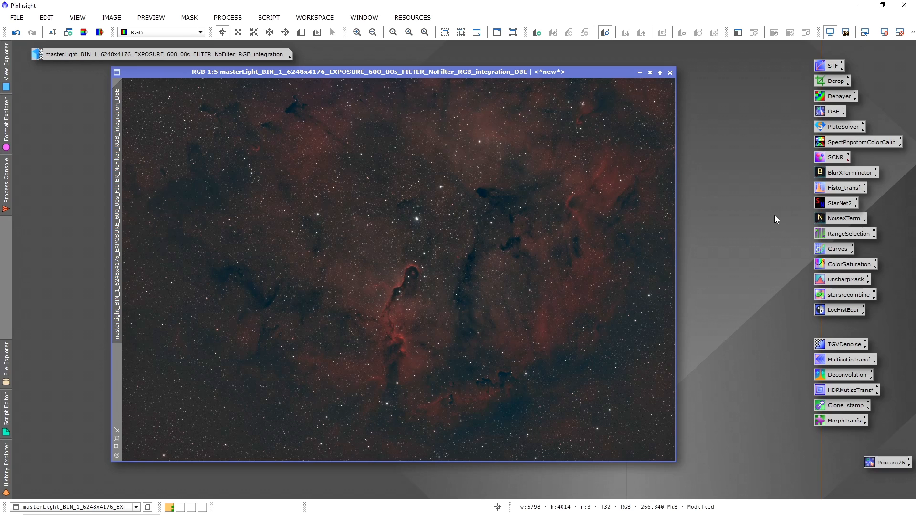
Run StarNet2 on the stretched DBE image with Create starmask enabled and Linear data disabled.
double_click(840, 202)
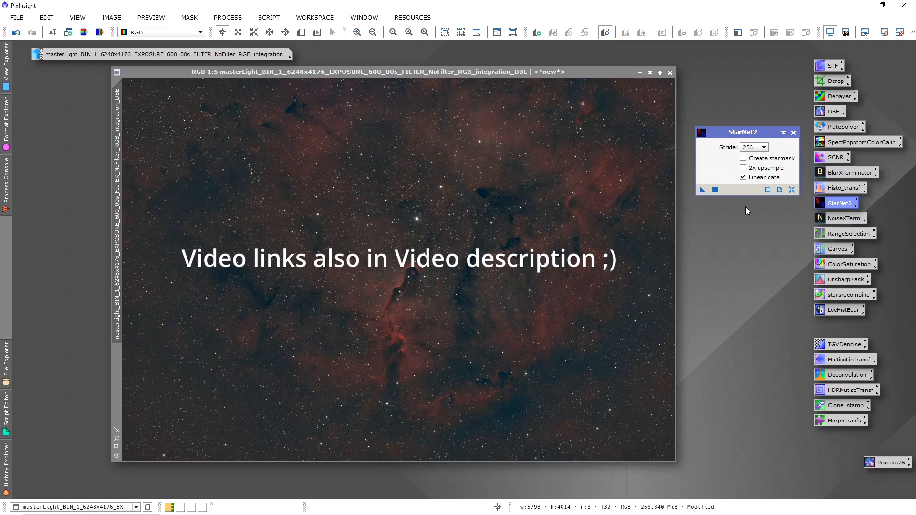
click(743, 159)
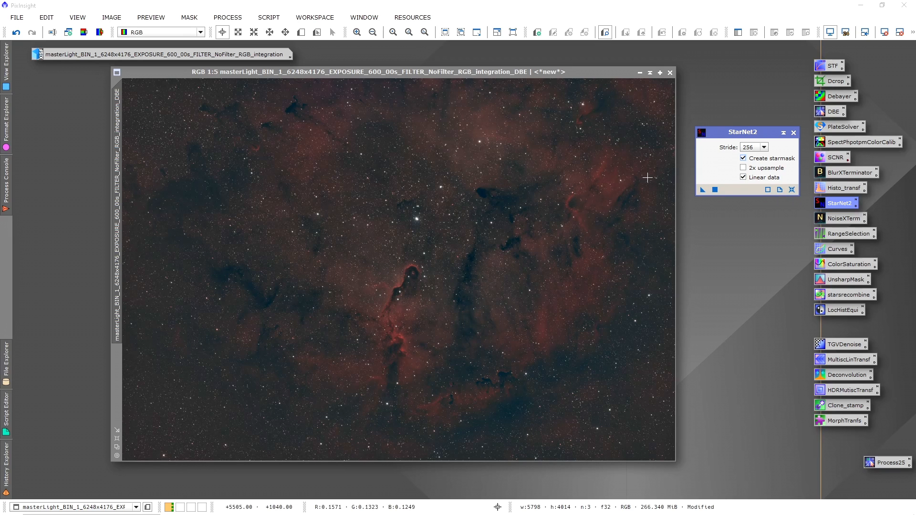
click(743, 177)
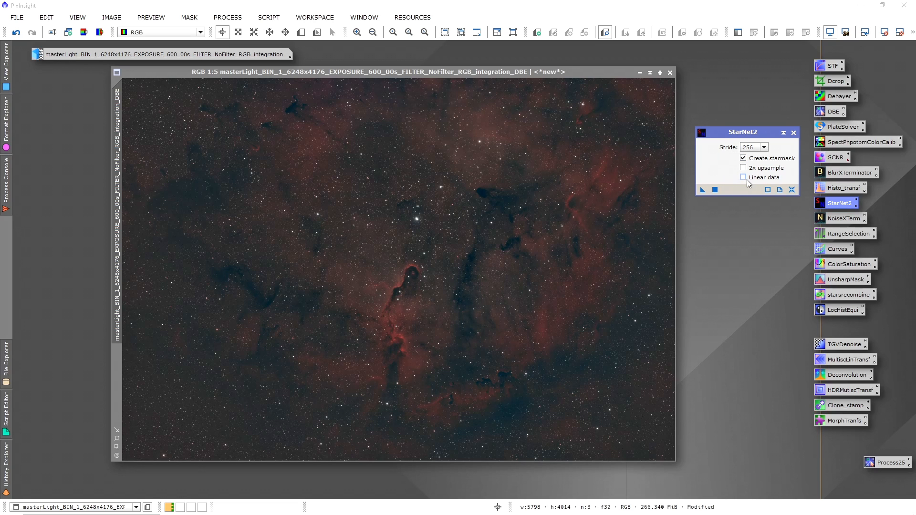
drag(702, 191, 525, 132)
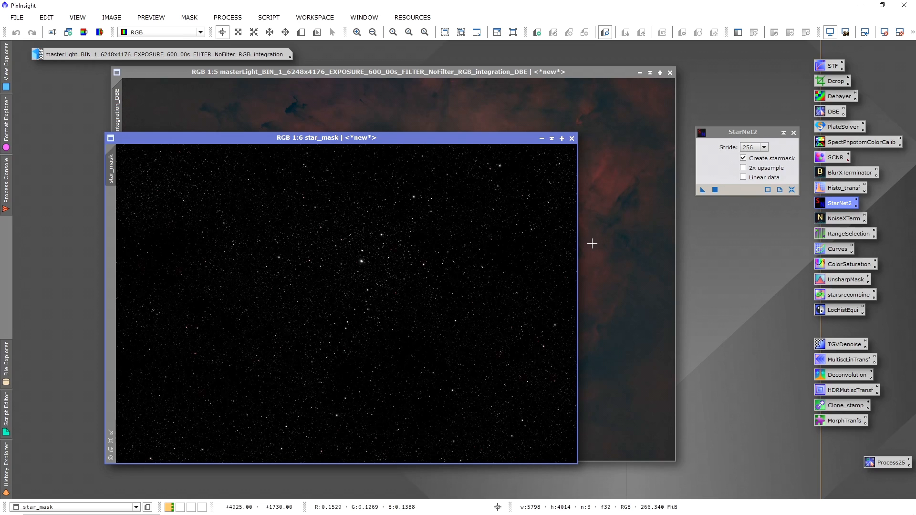
Move the starless image window aside to uncover the star mask, bring the mask forward, and close StarNet2.
click(636, 228)
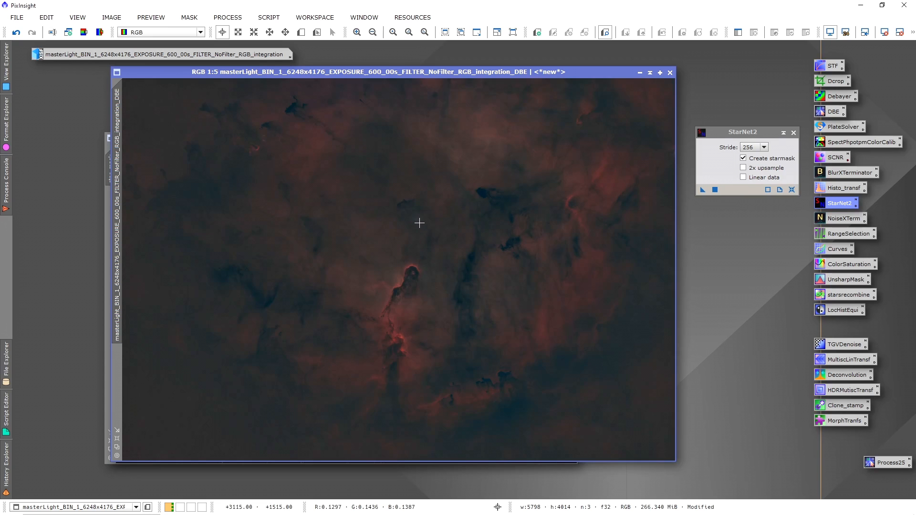
scroll(419, 223, up, 5)
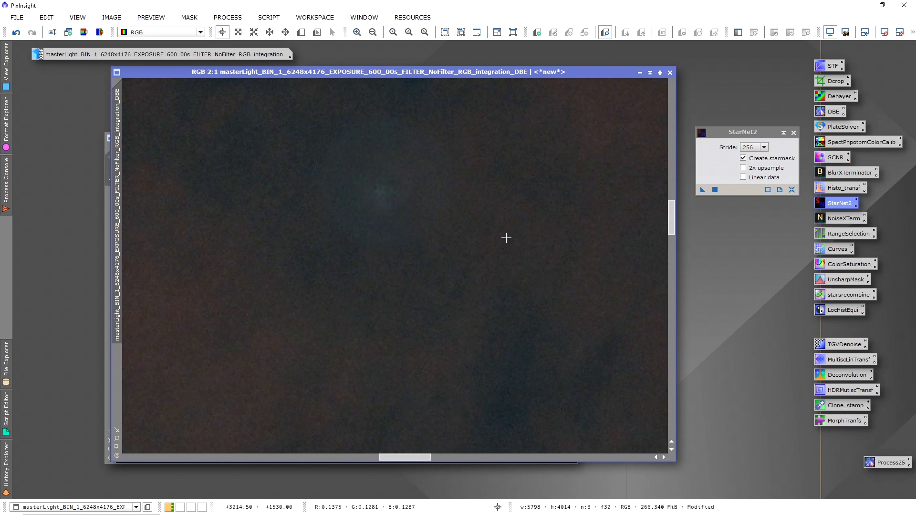
scroll(506, 238, down, 2)
scroll(528, 258, down, 1)
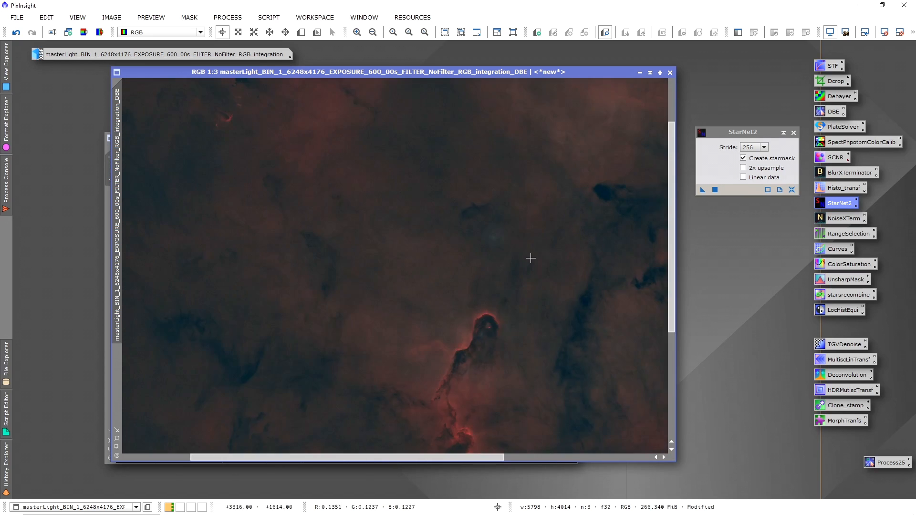
right_click(531, 178)
click(596, 388)
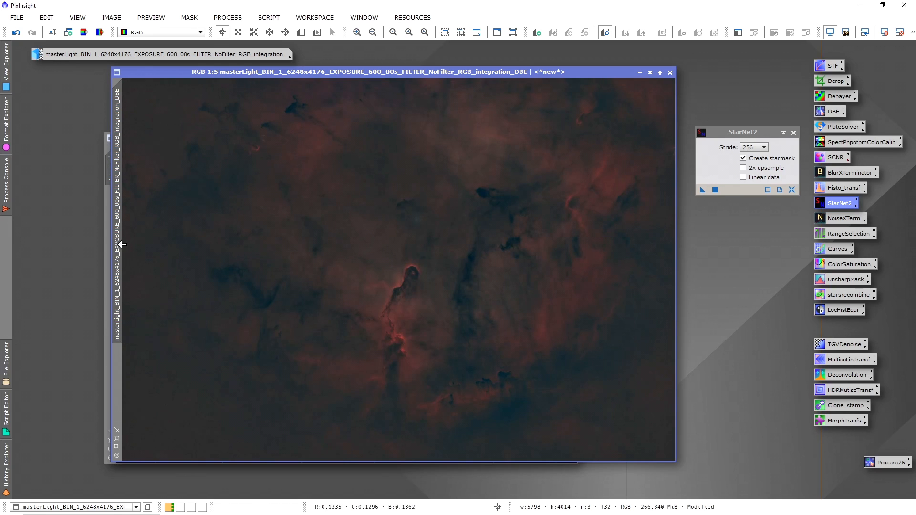
drag(279, 74, 342, 82)
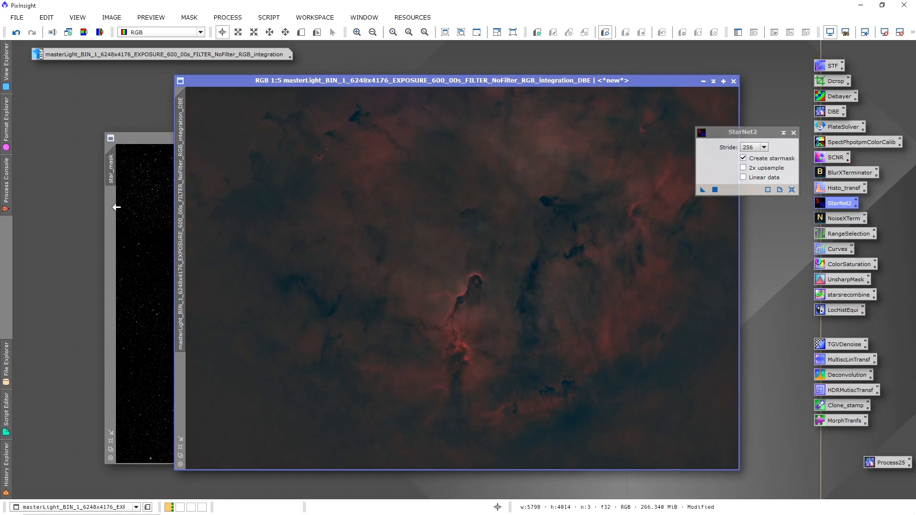
click(149, 145)
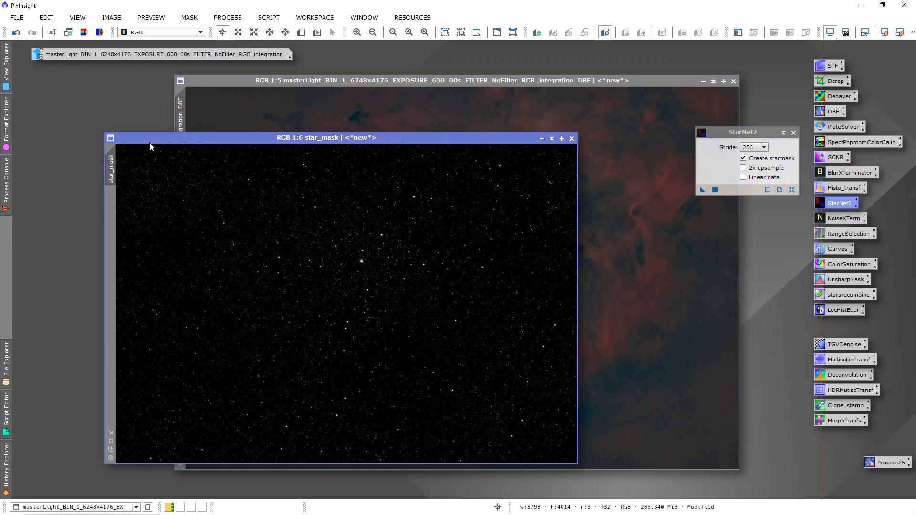
click(793, 133)
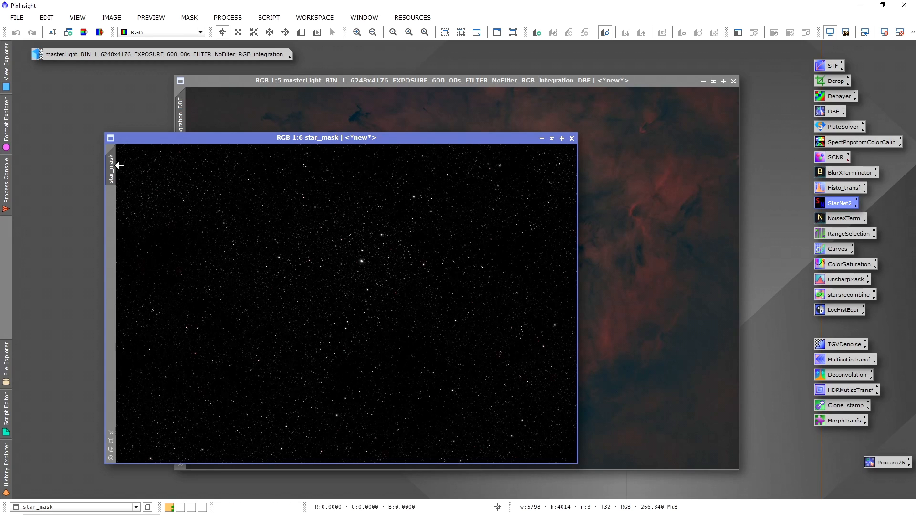
Rename the star_mask image's identifier to stars.
right_click(115, 166)
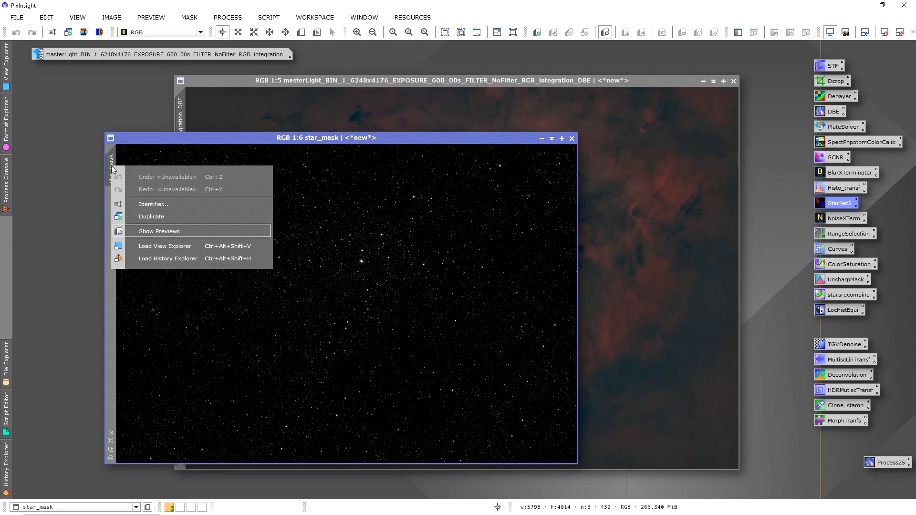
click(173, 204)
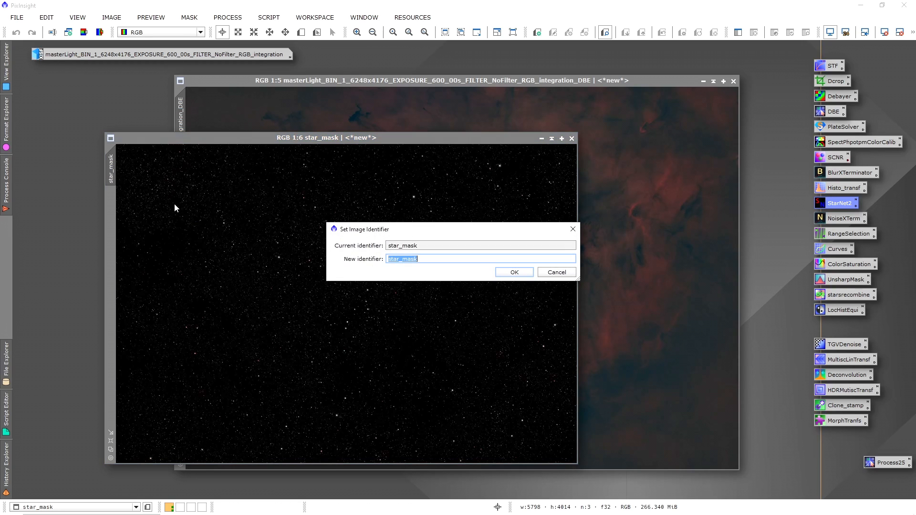
text(s)
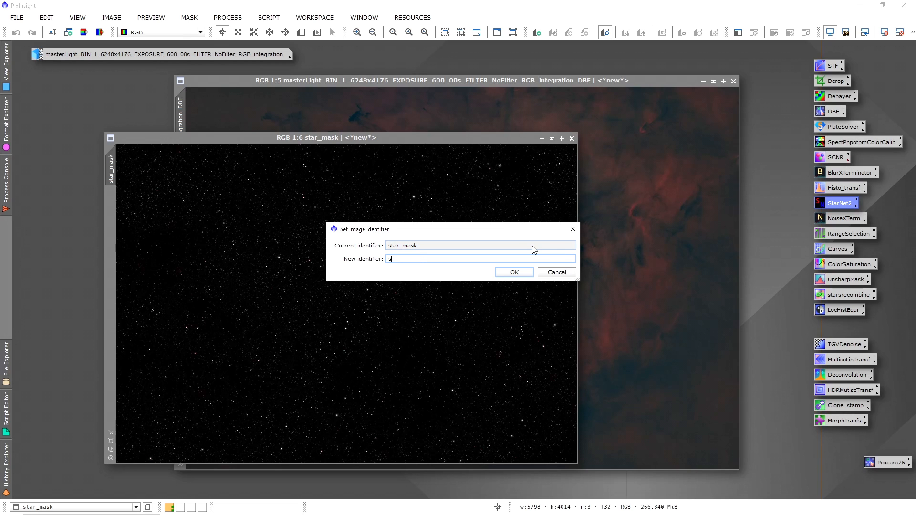
click(528, 272)
Rename the star-free DBE image's identifier to starless.
click(458, 190)
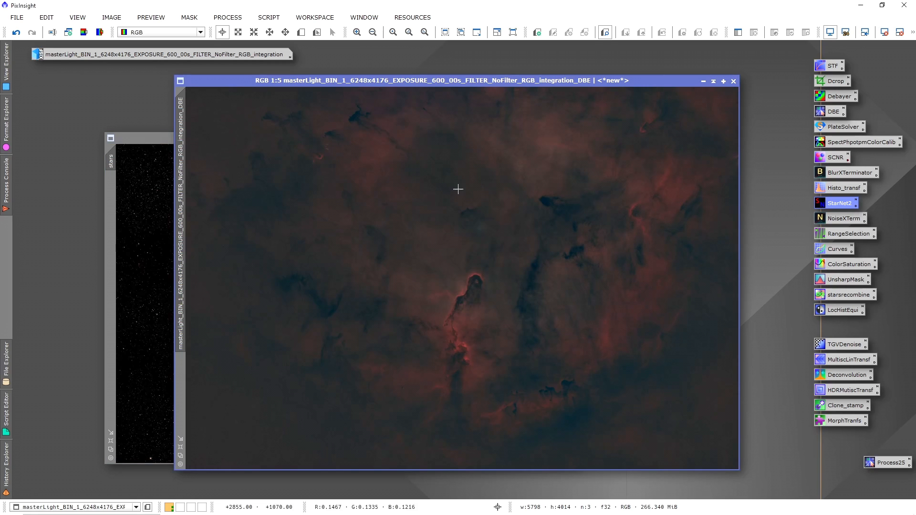
right_click(183, 136)
click(238, 171)
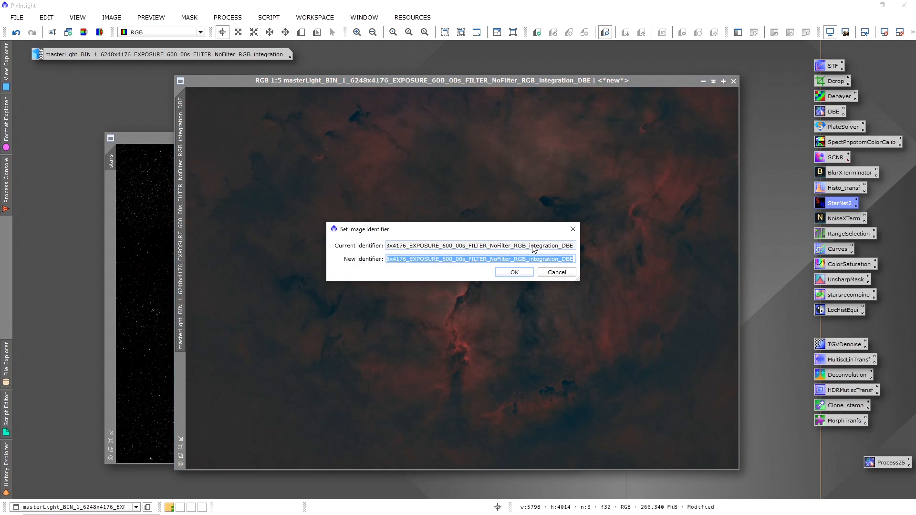
text(s)
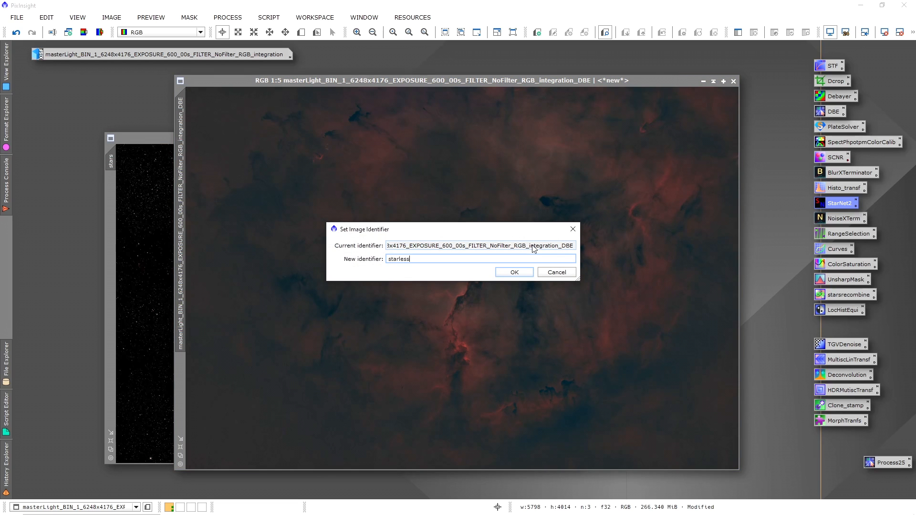
text(tarless)
click(524, 272)
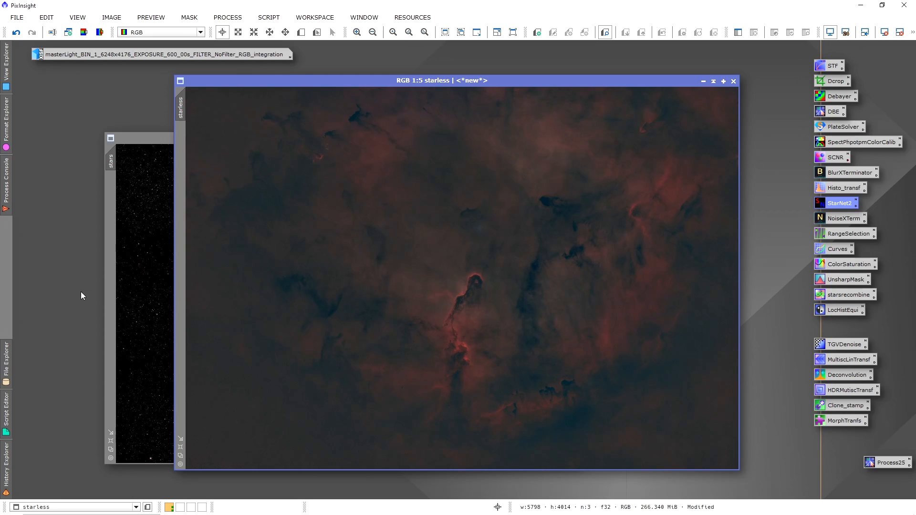
Minimize the stars image, park its icon below the masterLight icon, and shift the starless image window slightly aside.
click(145, 276)
click(562, 138)
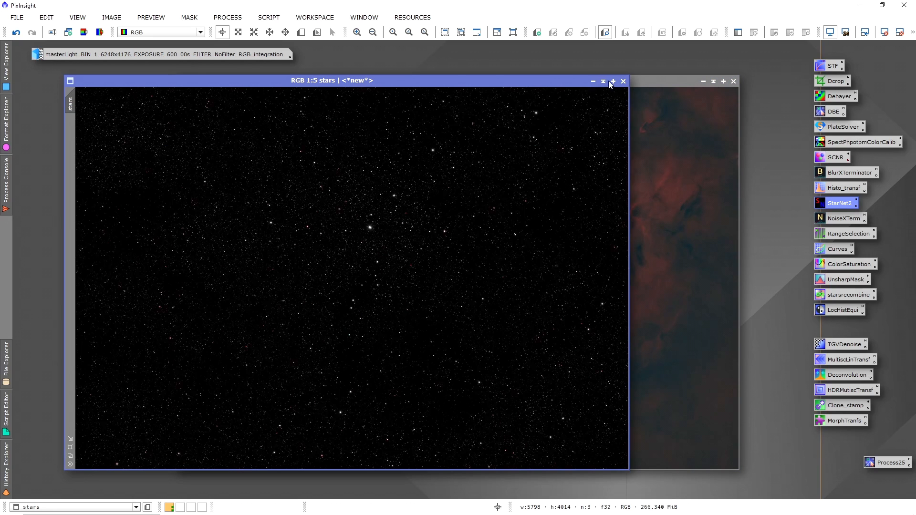
click(593, 82)
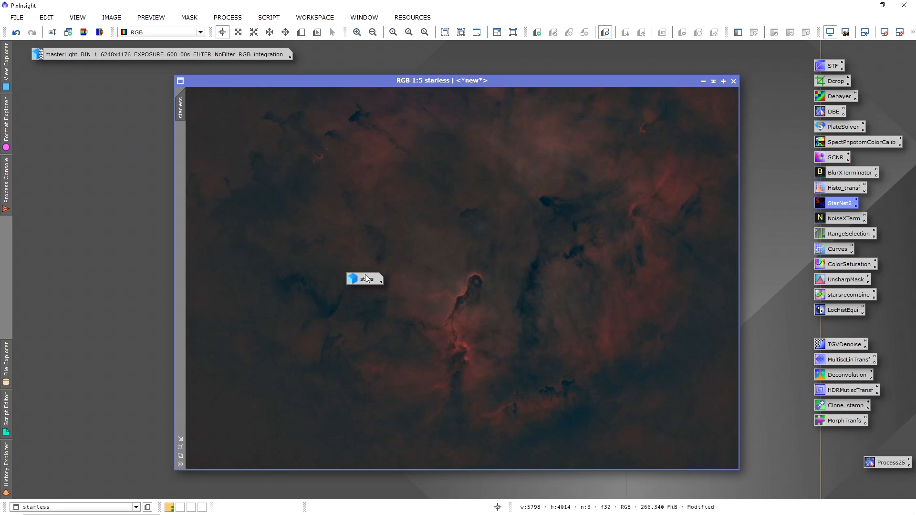
drag(366, 279, 59, 82)
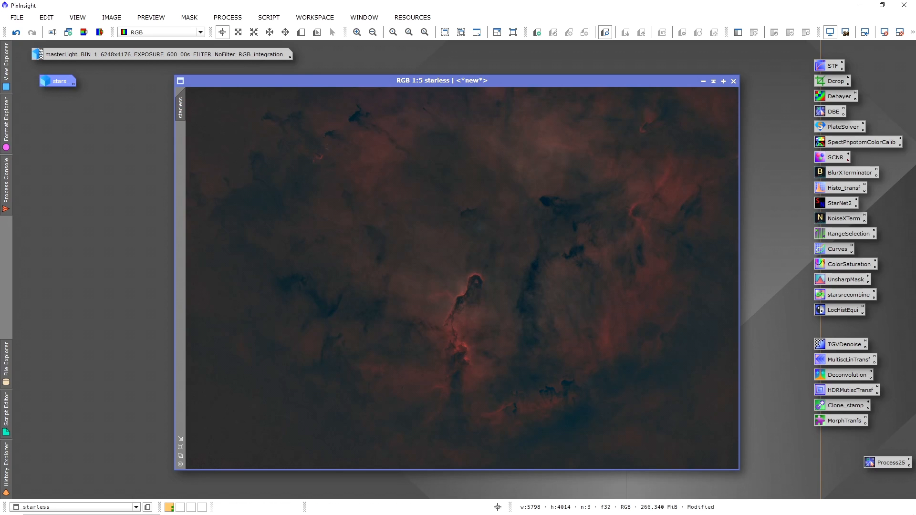
drag(560, 83, 527, 86)
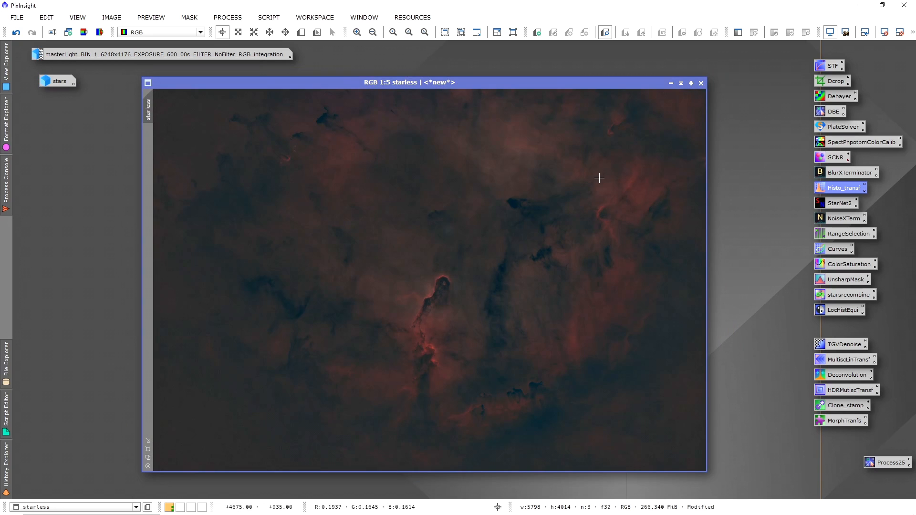
Stretch the starless image using HistogramTransformation with real-time preview, midtones about 0.369 and shadows about 0.029, and reset the process.
double_click(836, 190)
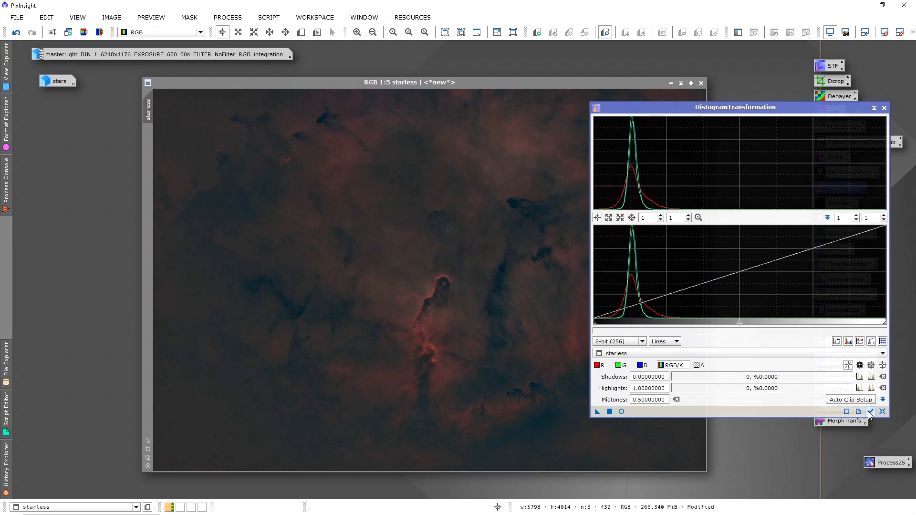
click(621, 411)
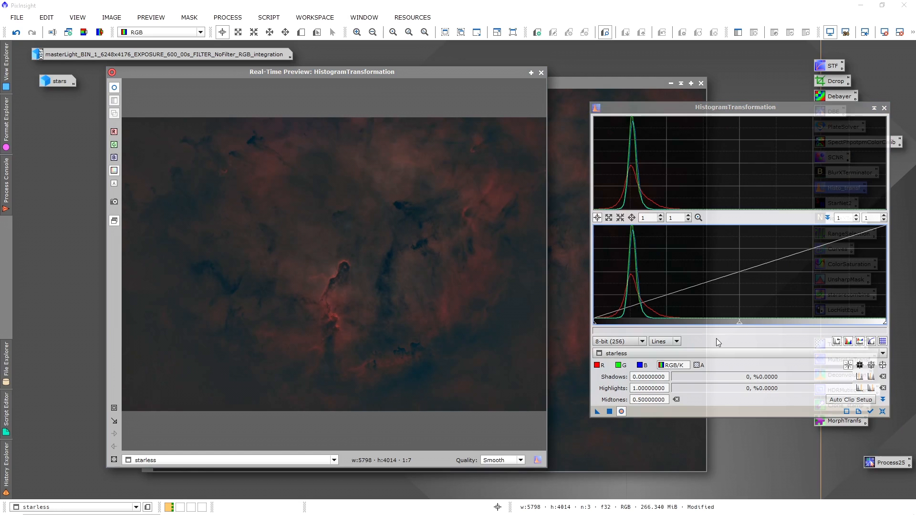
drag(739, 327, 701, 328)
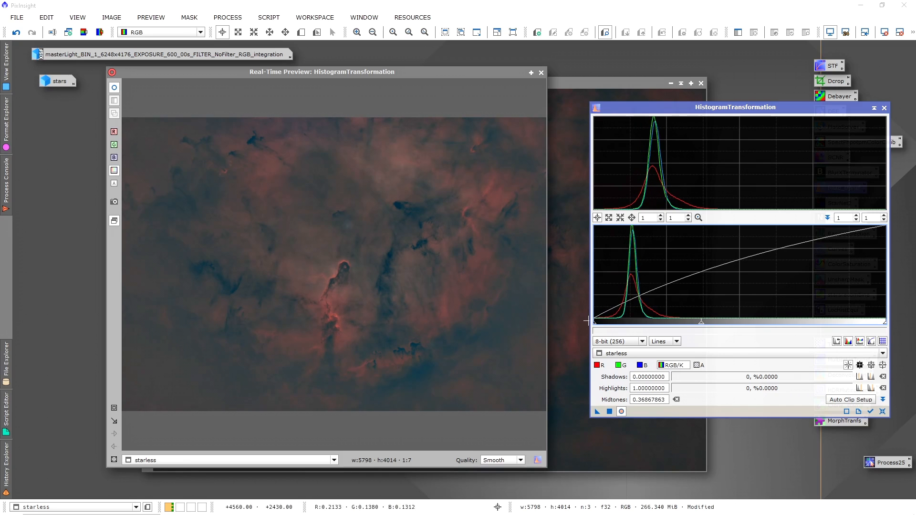
drag(594, 327, 602, 327)
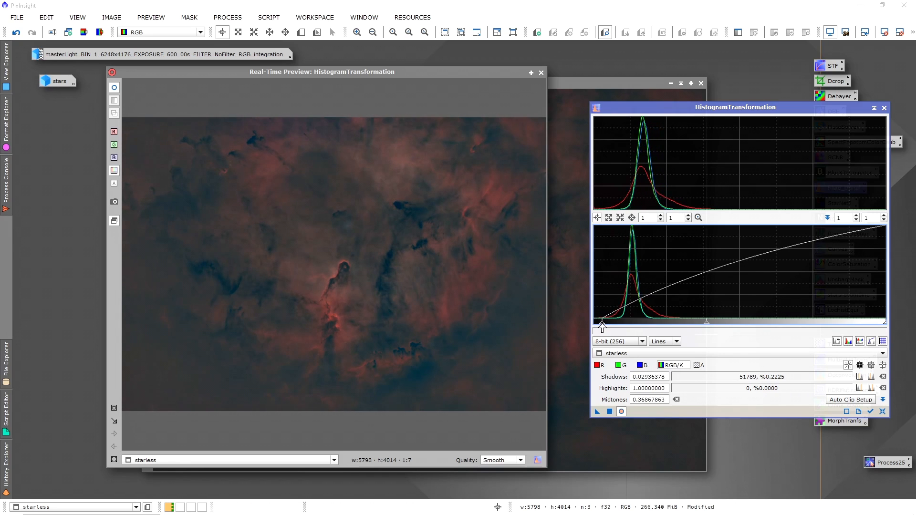
click(609, 412)
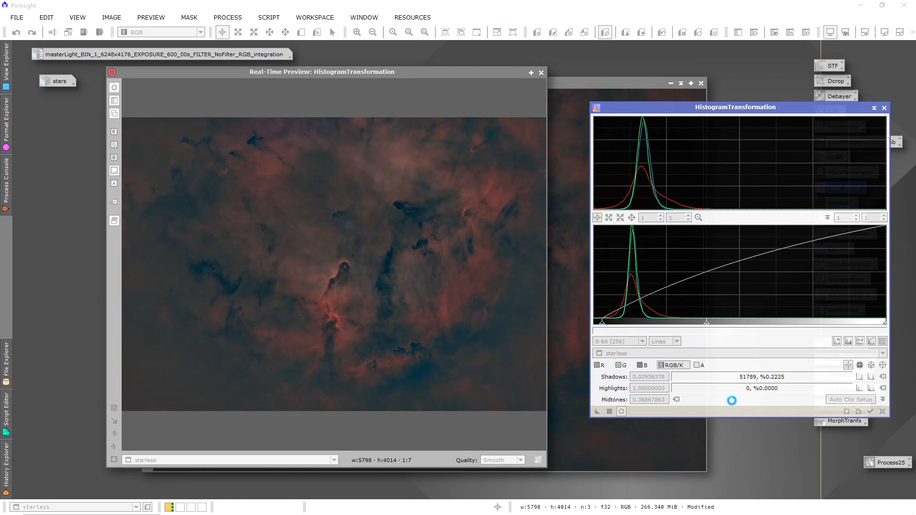
click(882, 413)
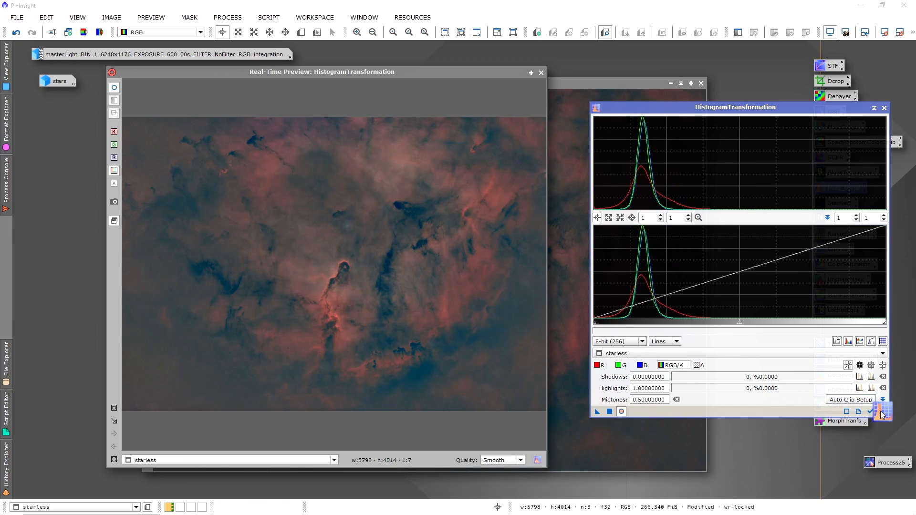
Apply a second histogram stretch to starless with midtones about 0.429 and shadows about 0.052, and reset the settings.
drag(739, 325, 719, 326)
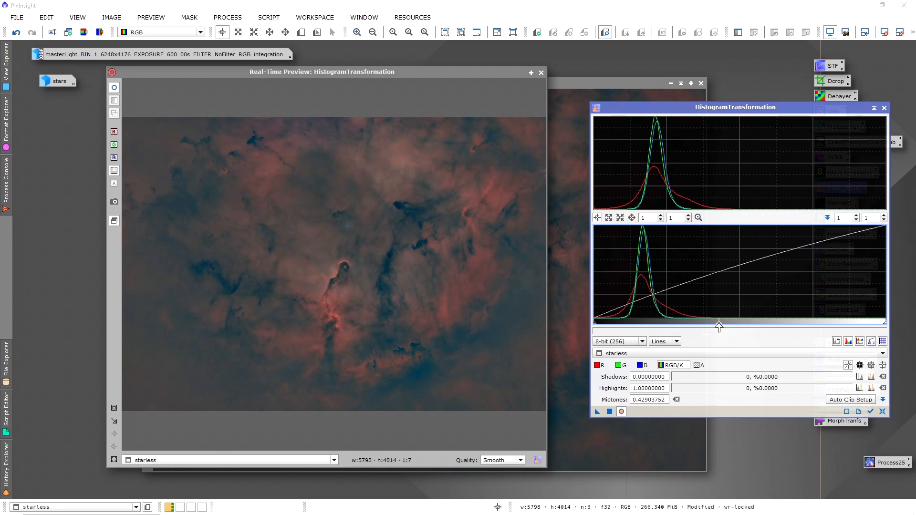
drag(596, 325, 609, 326)
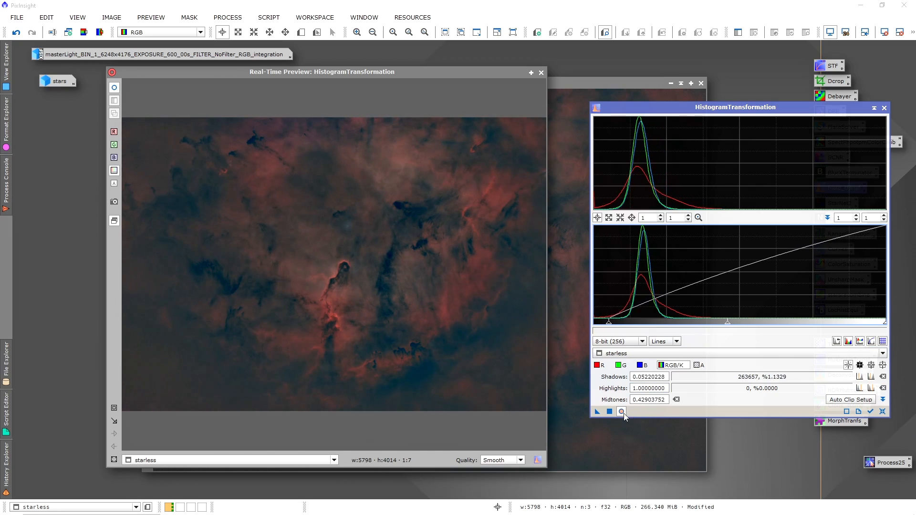
click(882, 412)
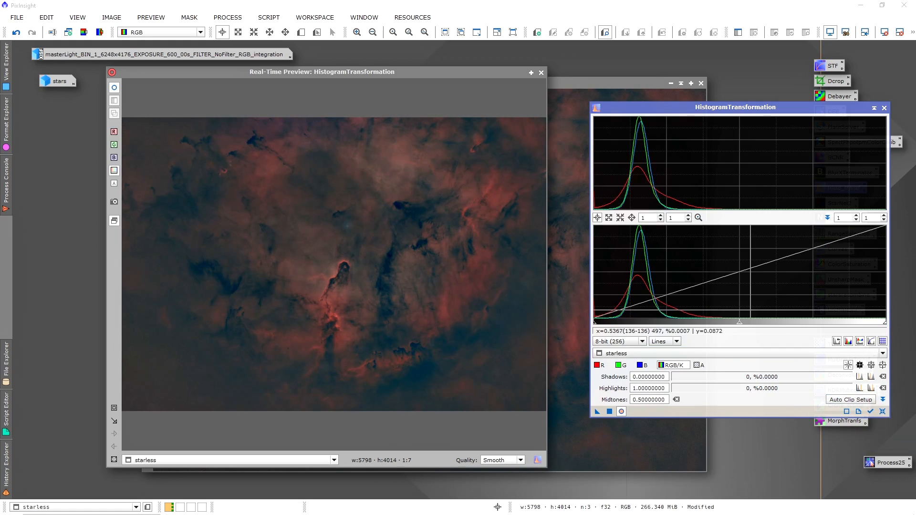
Apply a third histogram stretch to starless with midtones about 0.440 and shadows about 0.013, and close HistogramTransformation and its preview.
drag(739, 327, 722, 327)
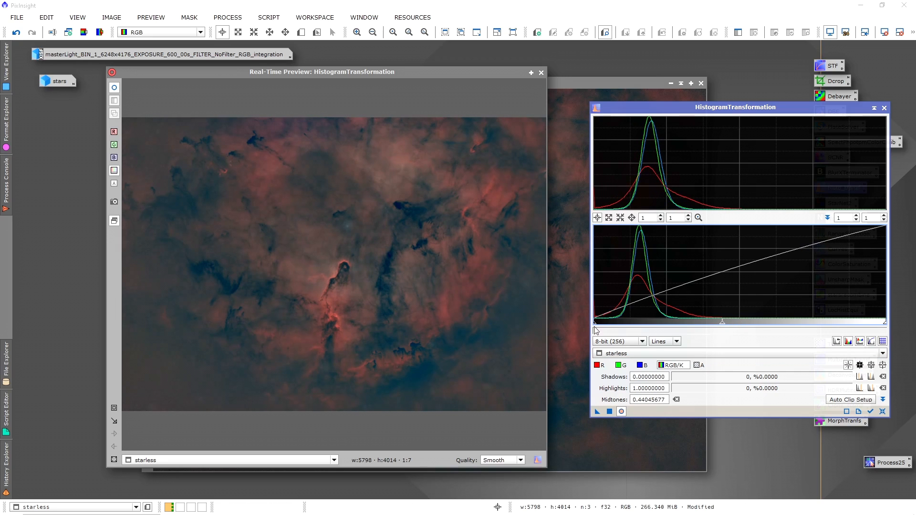
drag(594, 324, 597, 326)
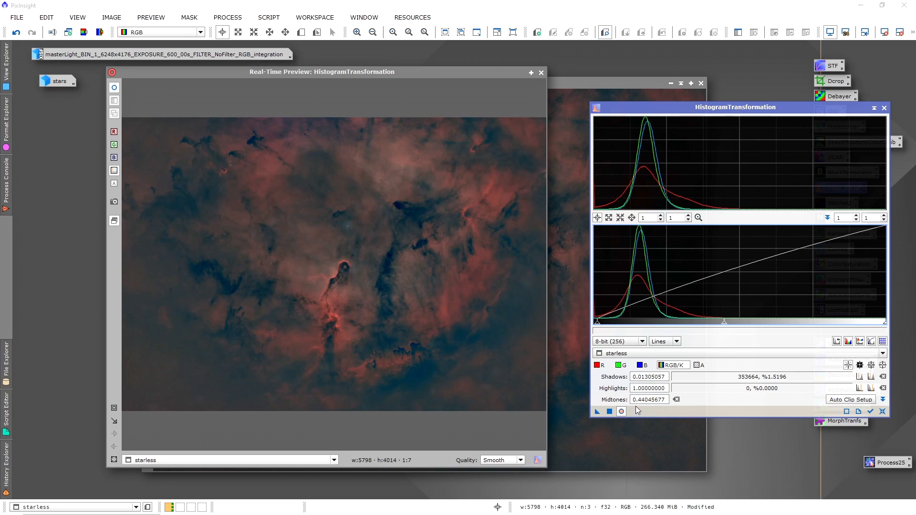
click(609, 411)
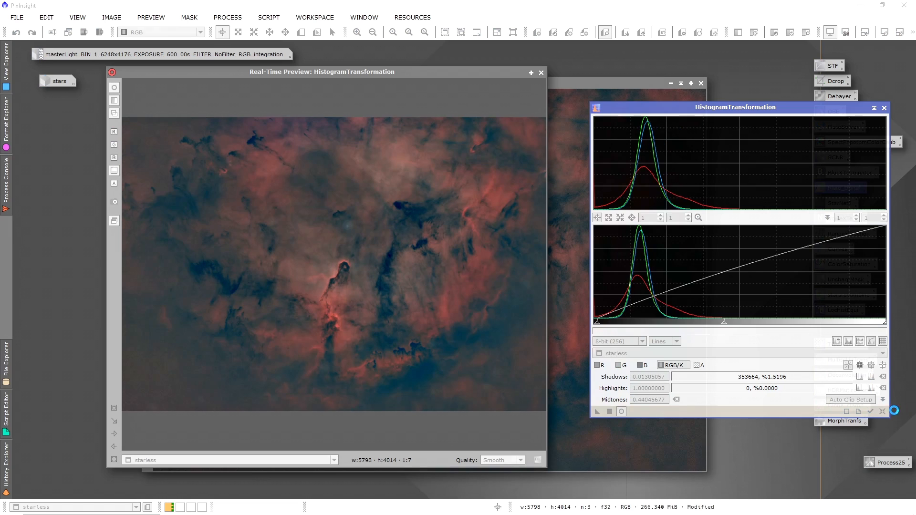
click(882, 411)
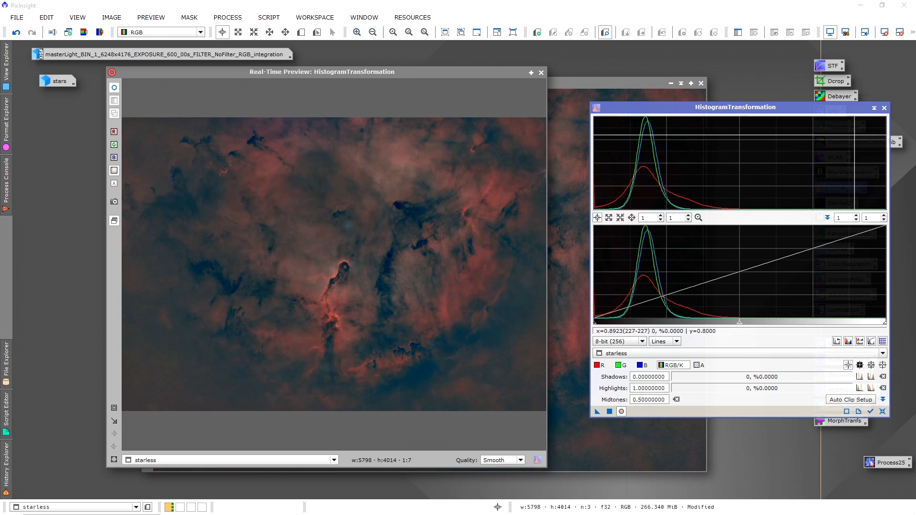
click(884, 109)
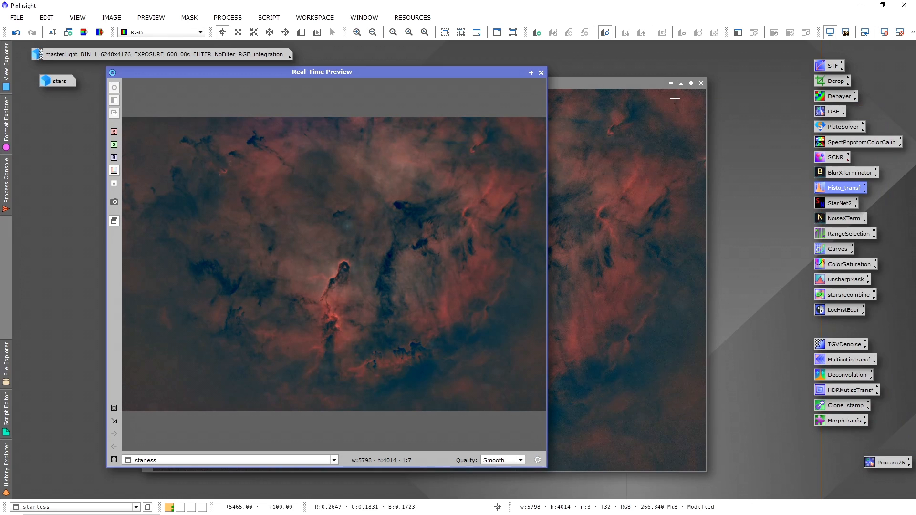
click(541, 73)
Run NoiseXTerminator on the starless image with Denoise 0.65 and Detail 0.15.
scroll(481, 294, up, 3)
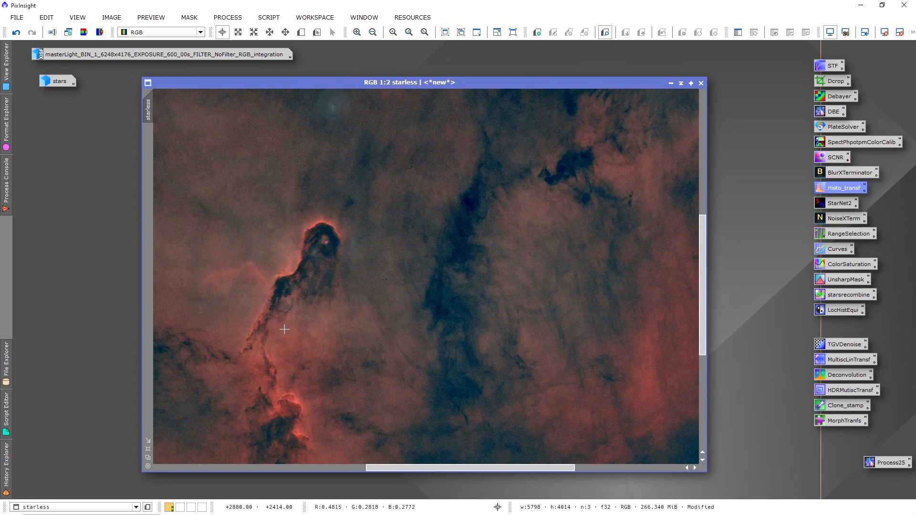
scroll(475, 274, down, 3)
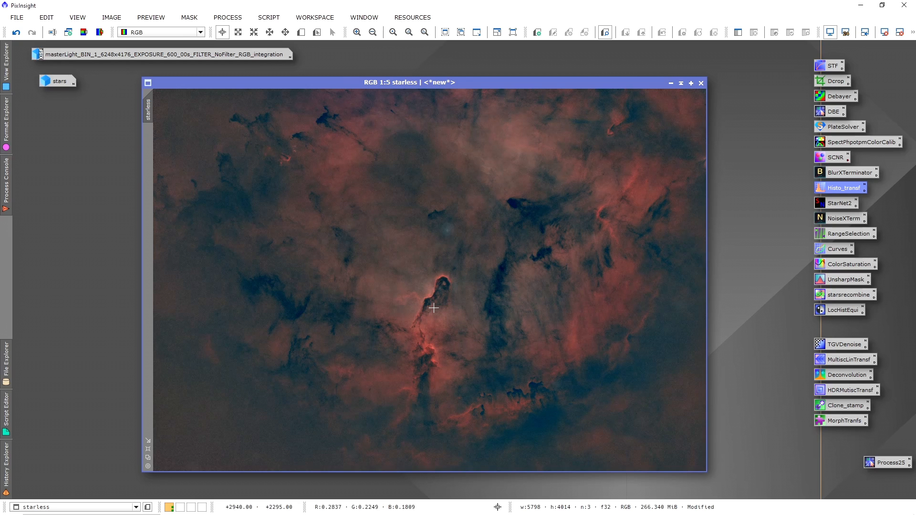
scroll(437, 302, up, 4)
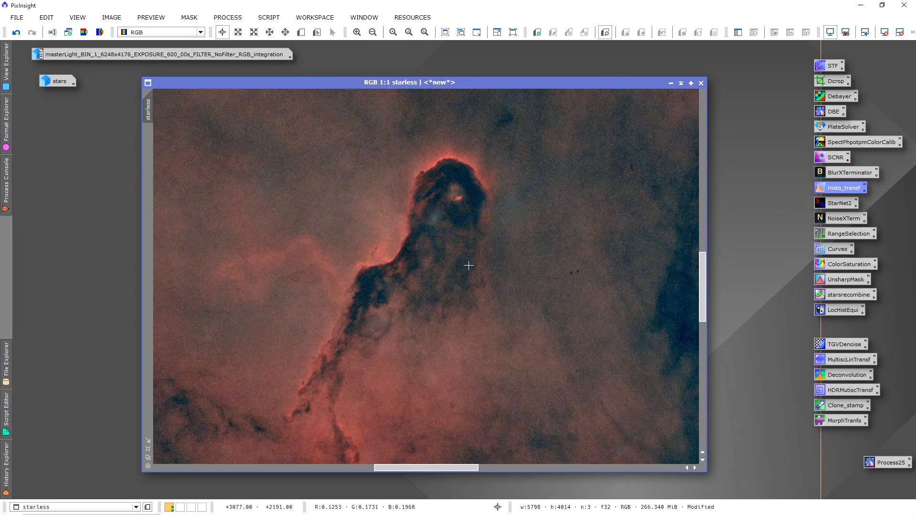
double_click(842, 219)
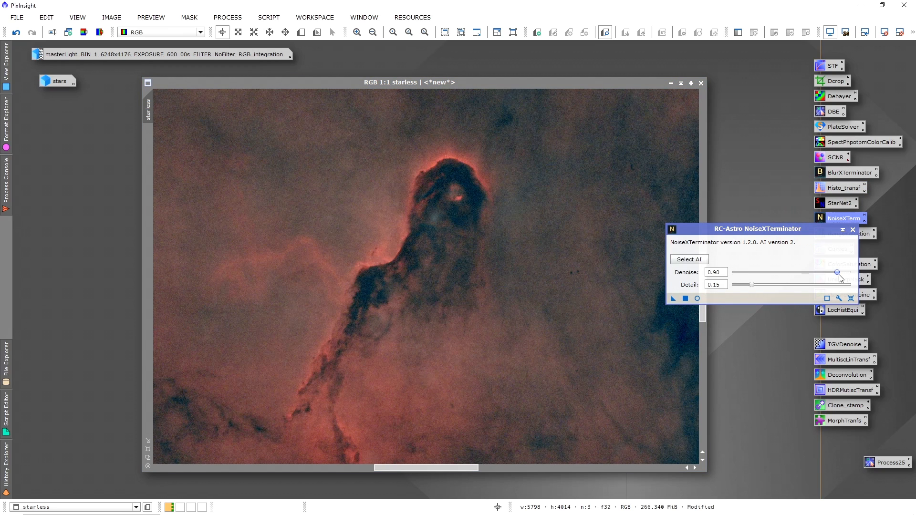
drag(838, 274, 814, 275)
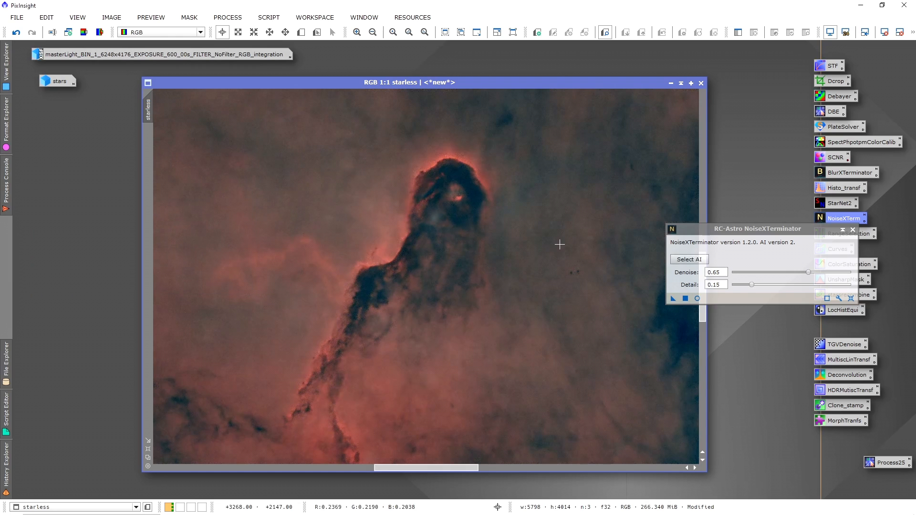
Compare the dark pillar in starless before and after noise reduction by repeatedly undoing and redoing it, keeping the denoised version.
scroll(508, 249, up, 1)
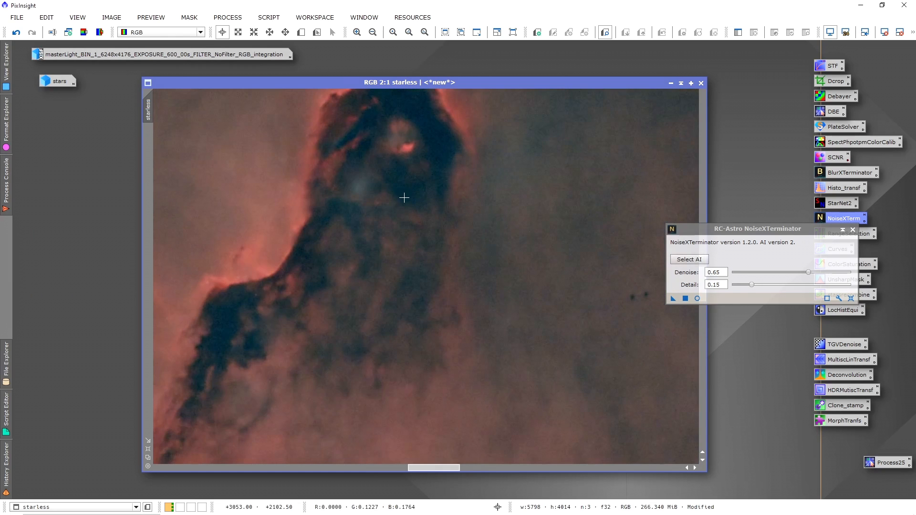
click(16, 32)
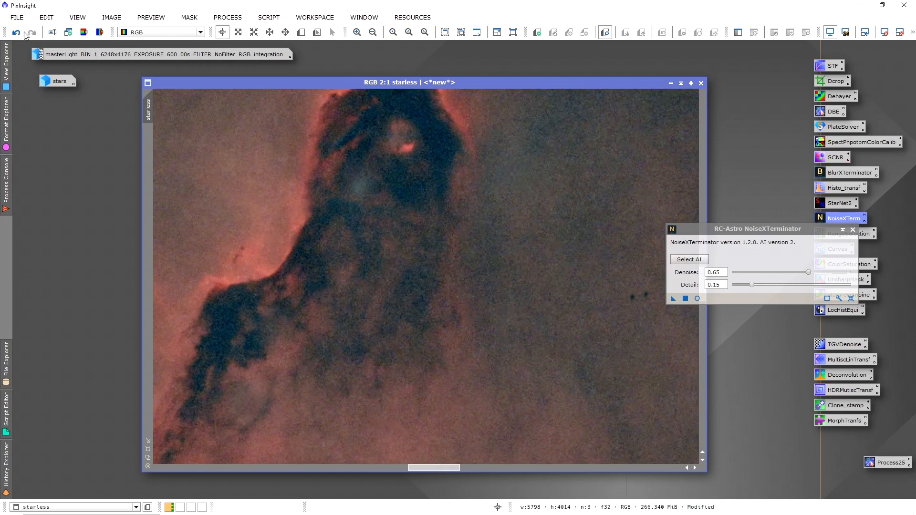
click(33, 33)
click(16, 32)
click(32, 34)
click(18, 33)
click(15, 33)
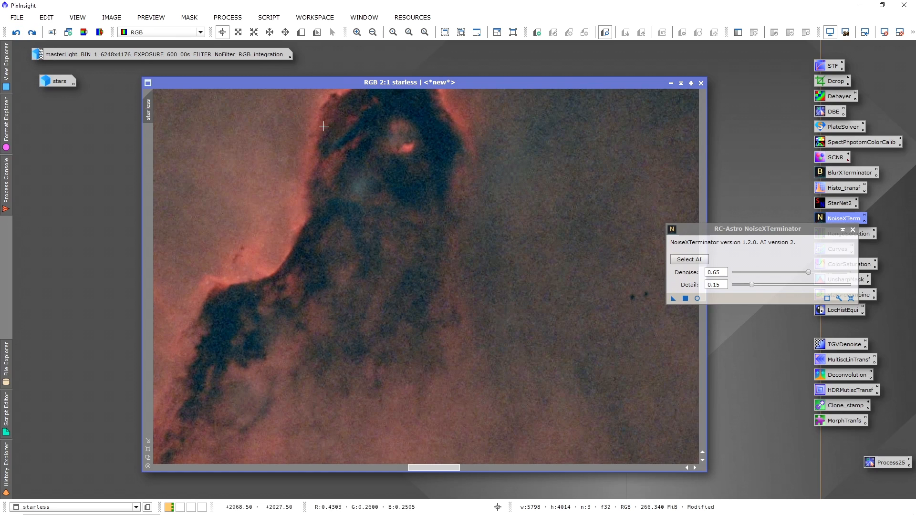
click(37, 31)
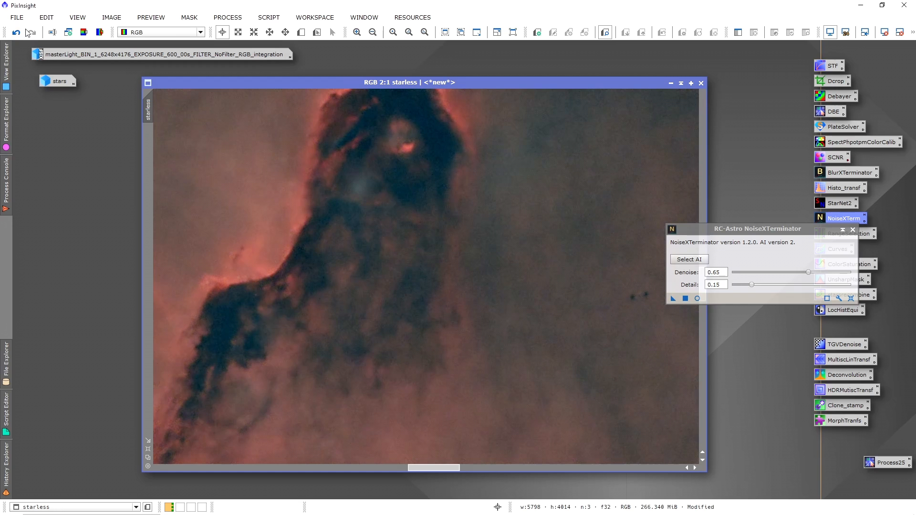
click(18, 33)
Extract the CIE L* component from the starless image and move the new grayscale window over the colour image.
scroll(423, 276, down, 5)
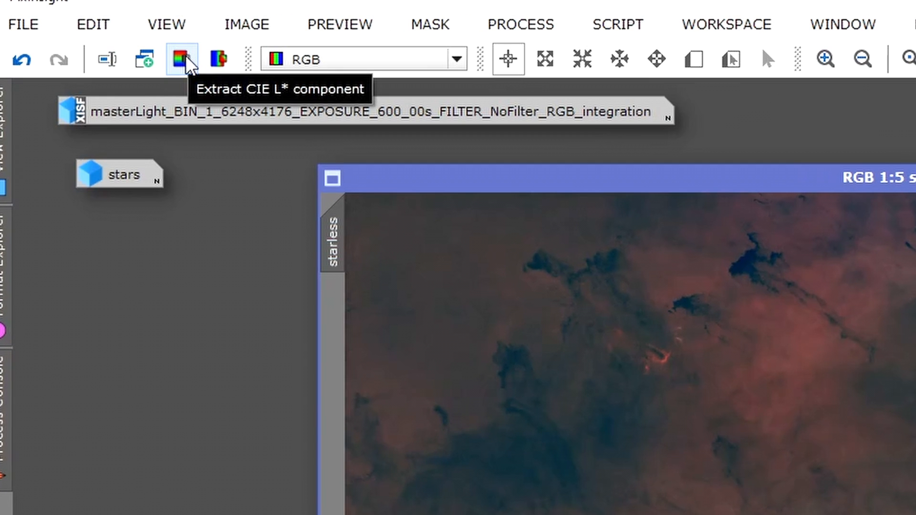
click(184, 60)
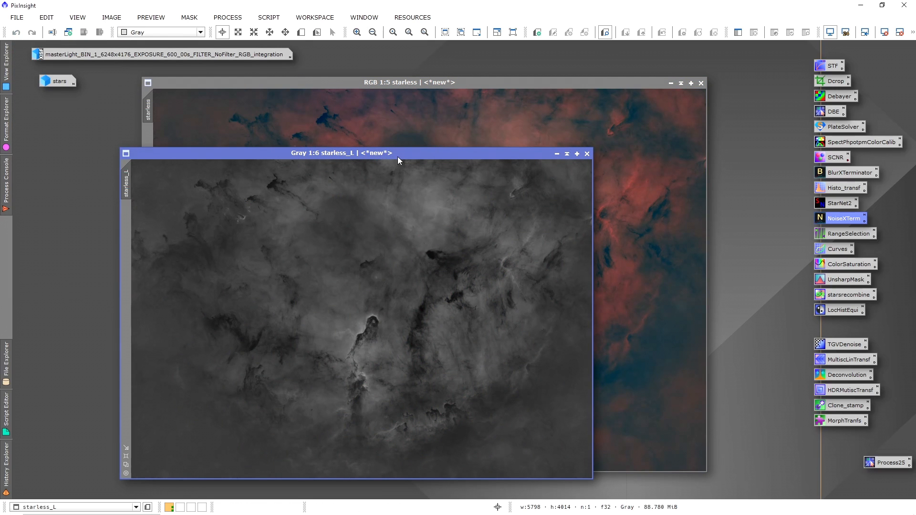
drag(397, 157, 530, 94)
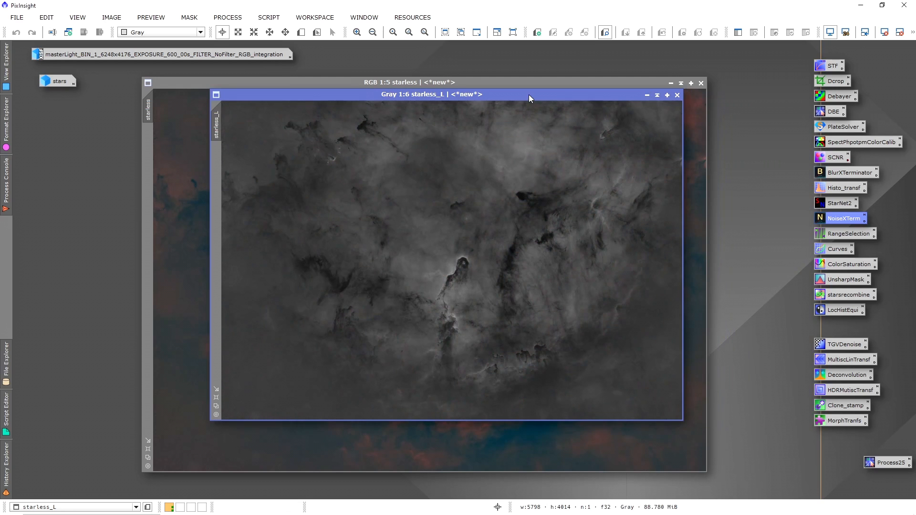
Stretch starless_L in HistogramTransformation with midtones about 0.354 and shadows about 0.098, apply it, and close the tool and its preview.
double_click(838, 188)
drag(534, 96, 454, 105)
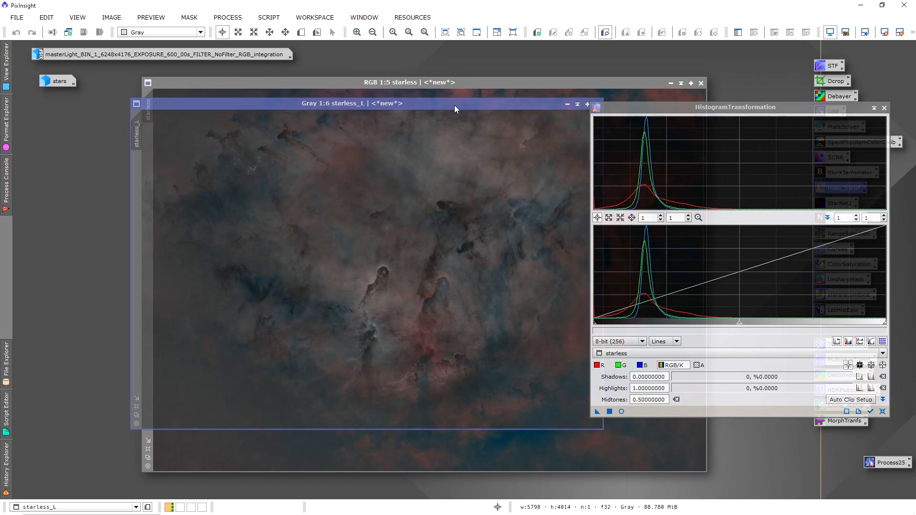
click(621, 411)
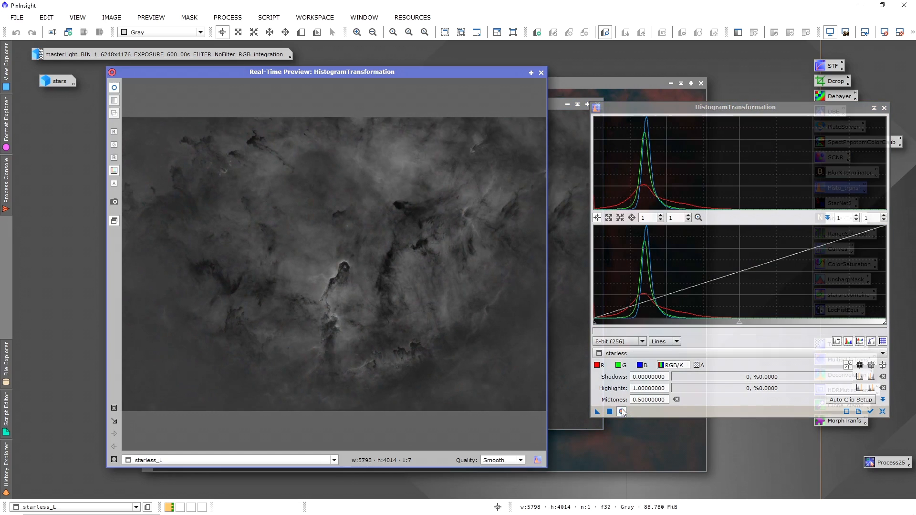
drag(739, 322, 697, 325)
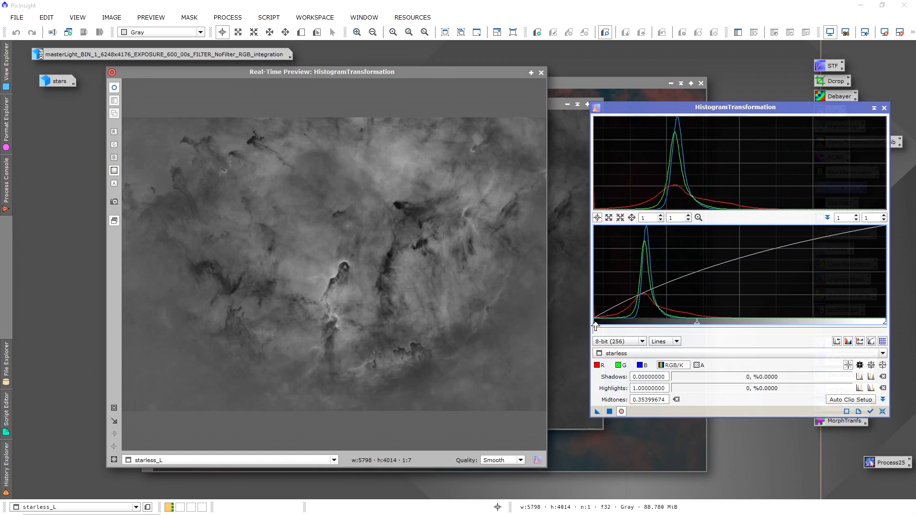
drag(595, 326, 622, 325)
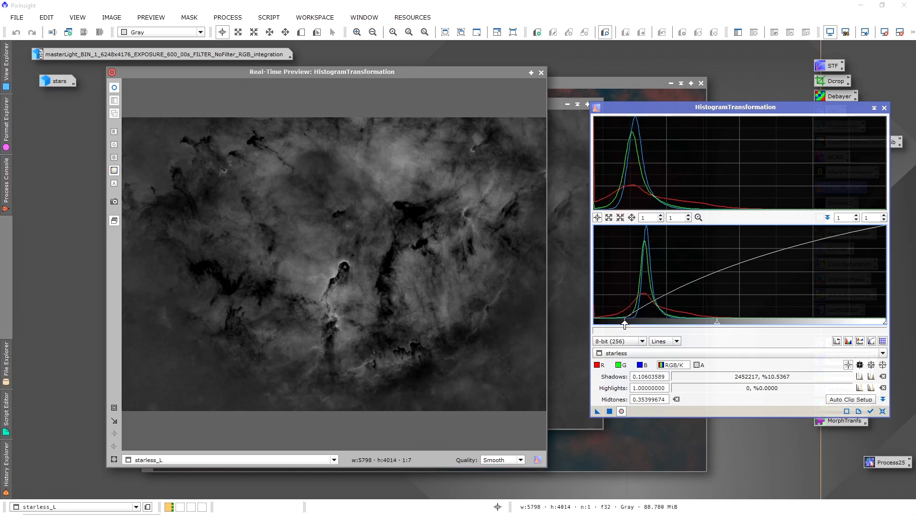
drag(624, 324, 622, 325)
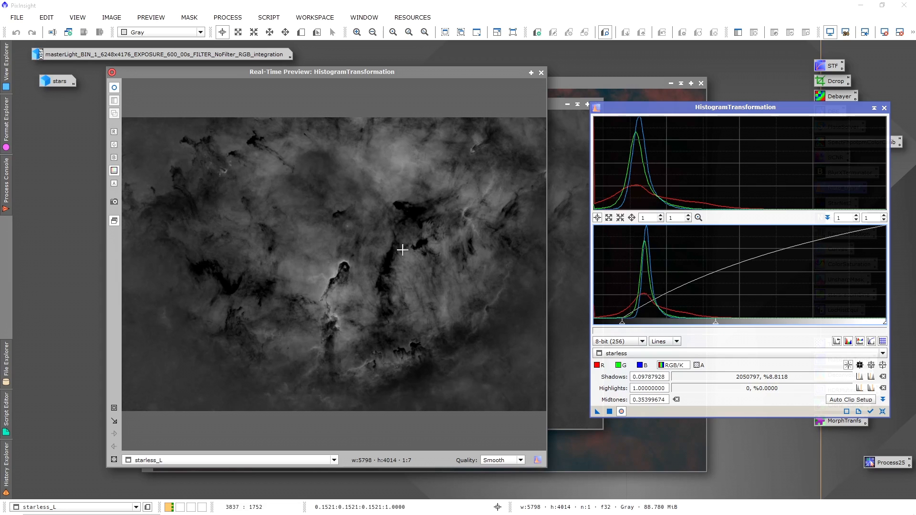
click(611, 412)
click(881, 412)
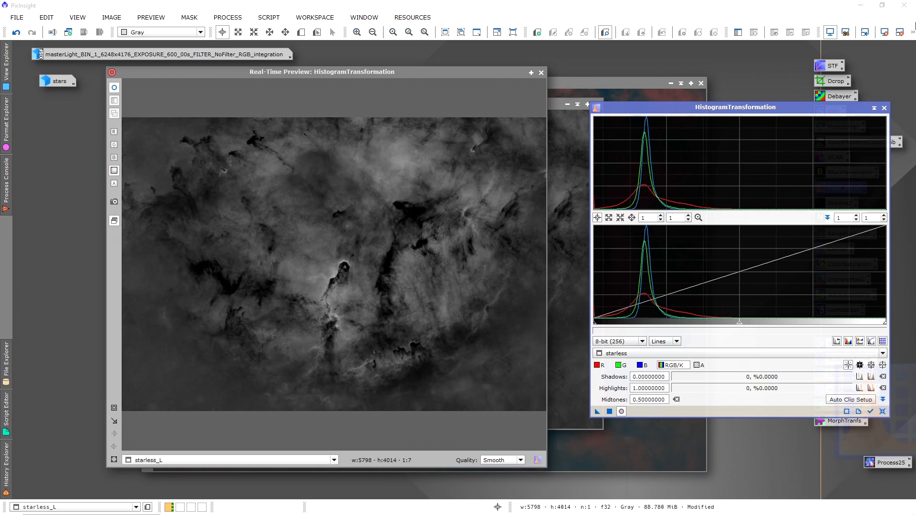
click(884, 108)
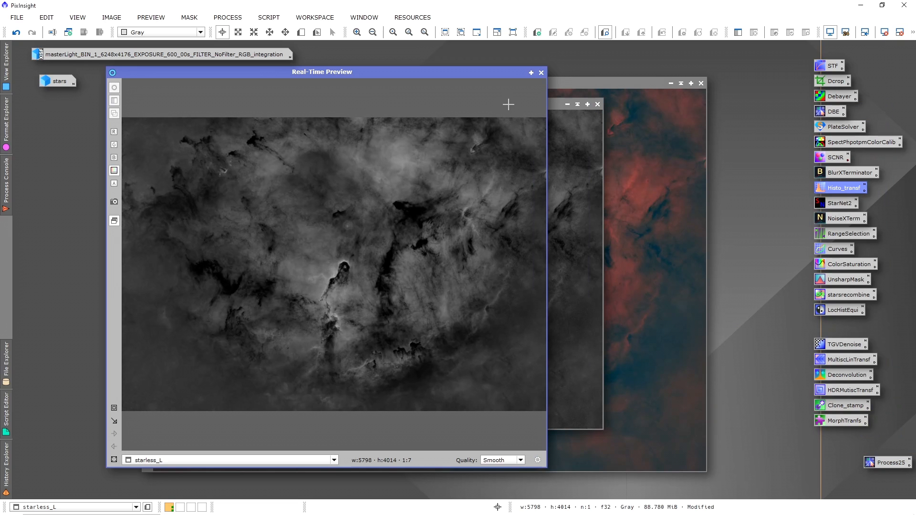
click(540, 73)
Move the starless_L window aside and apply starless_L as a mask on the starless colour image.
drag(353, 104, 542, 82)
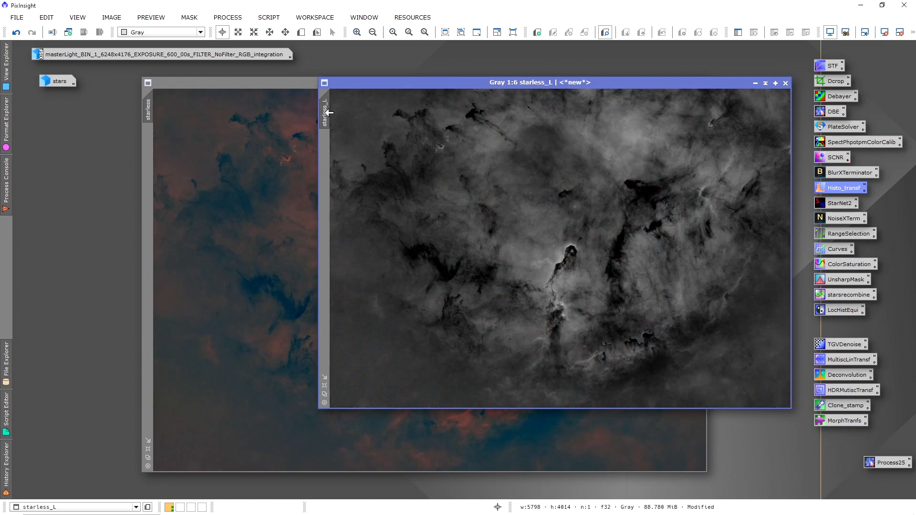
drag(326, 114, 149, 160)
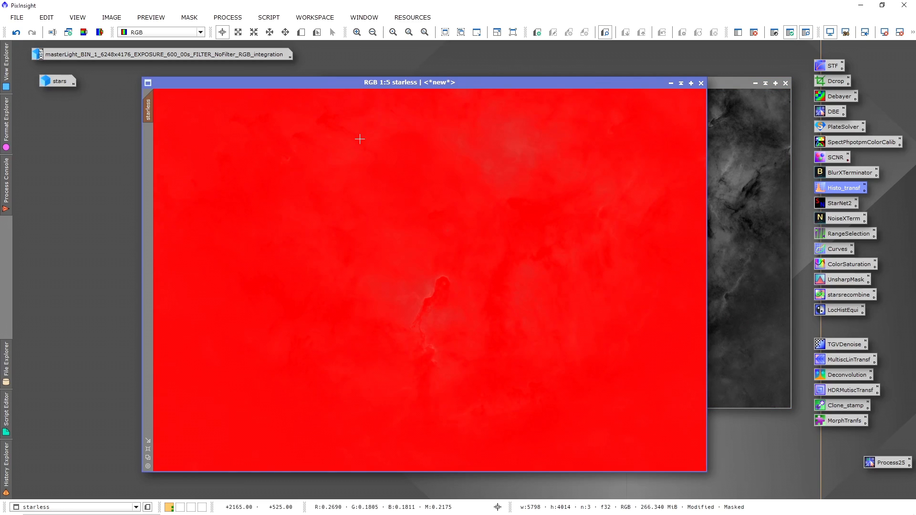
Invert the mask on starless to inspect the dark areas it selects, and invert it back.
click(189, 17)
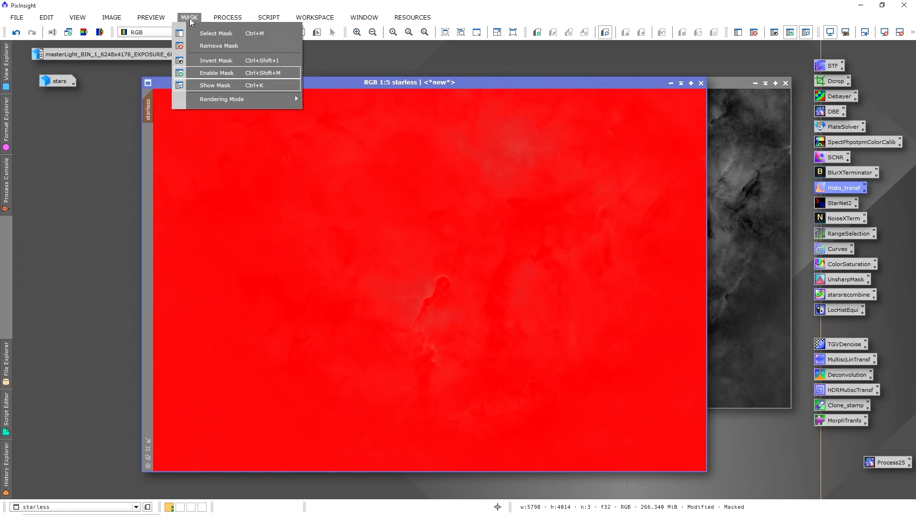
click(232, 60)
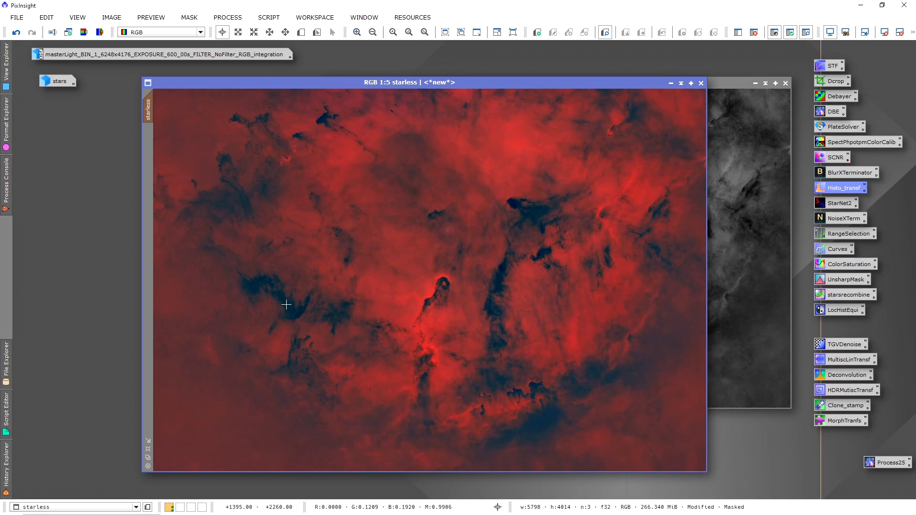
click(189, 17)
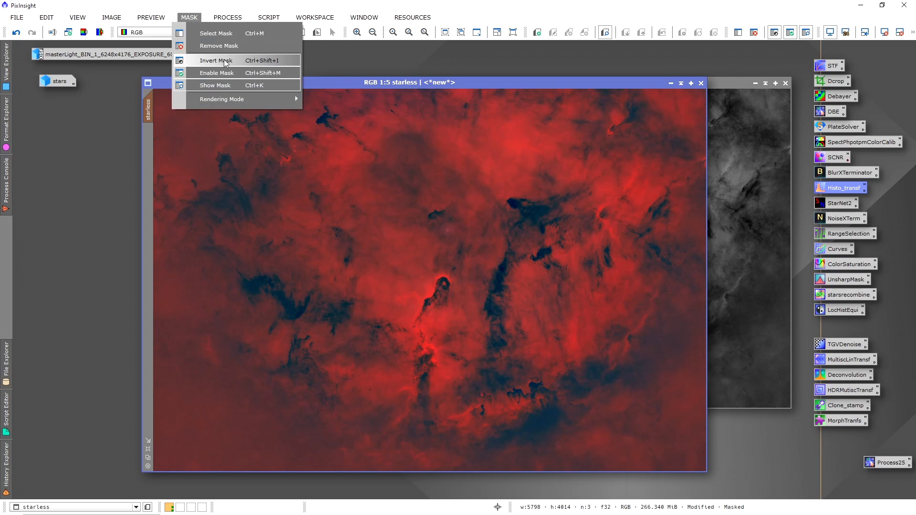
click(215, 60)
Hide the mask overlay, and raise saturation across all hues to about 0.782 on masked starless with ColorSaturation.
click(193, 18)
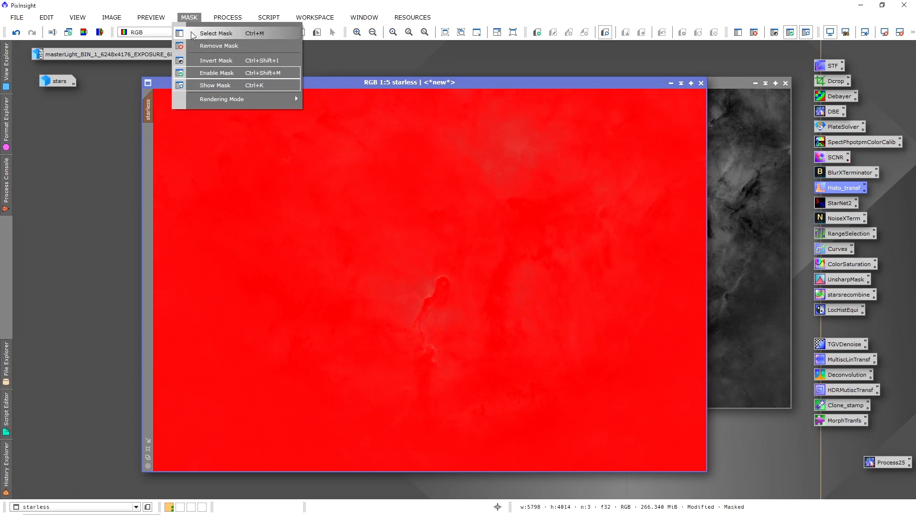
click(234, 86)
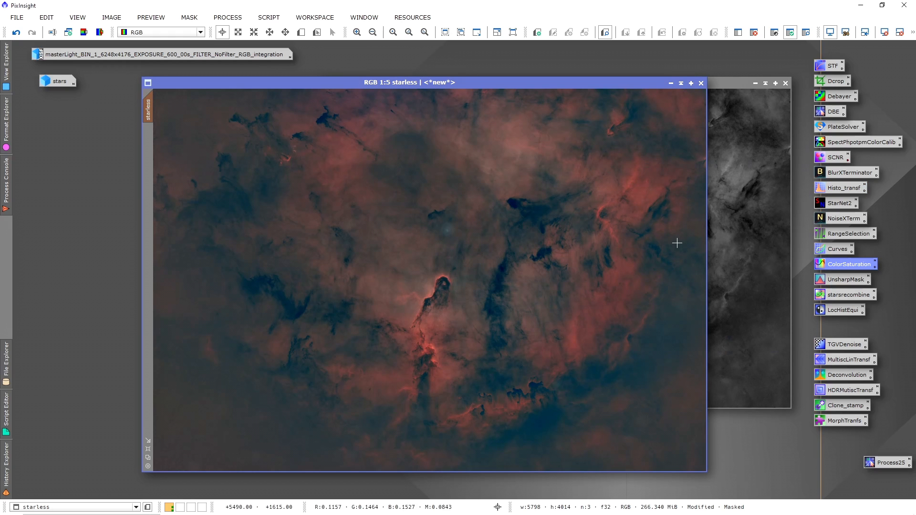
click(836, 260)
double_click(844, 265)
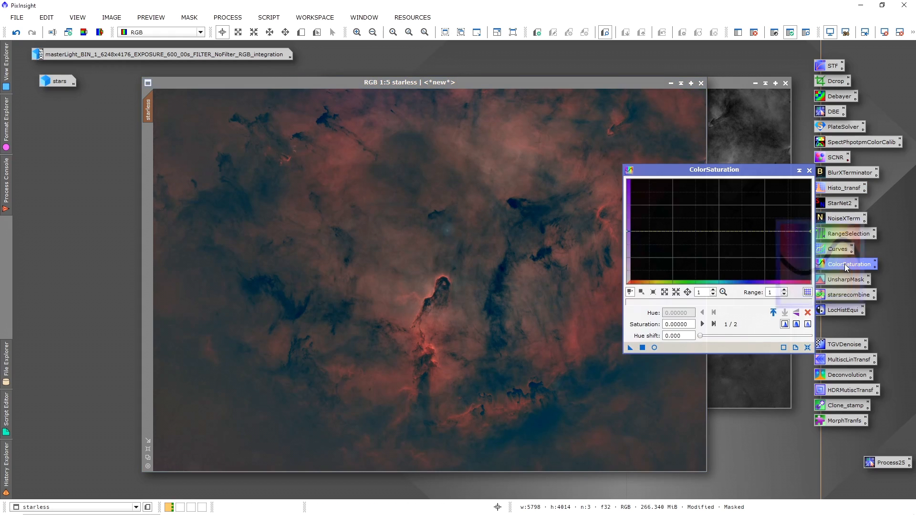
click(654, 347)
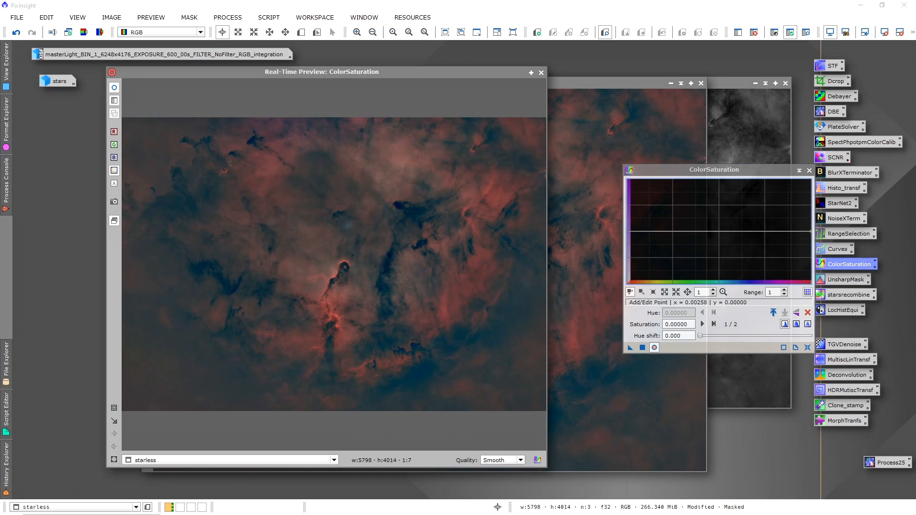
click(627, 232)
drag(628, 232, 627, 190)
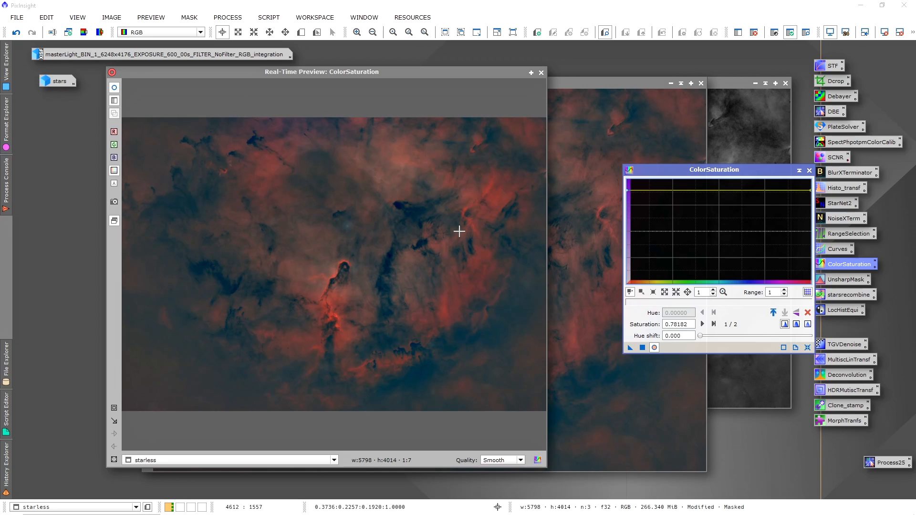
click(642, 348)
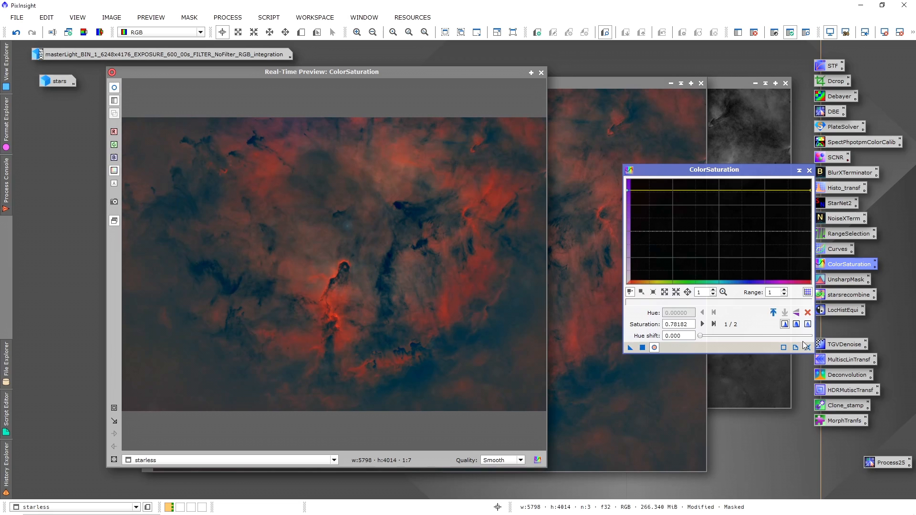
click(807, 347)
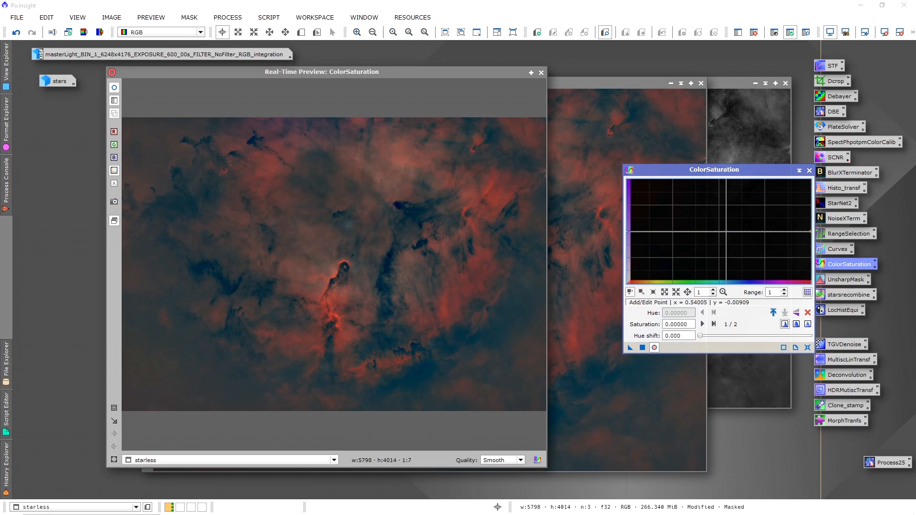
Apply an arched ColorSaturation curve to starless, peaking mid-hue, with about 0.28 at hue 0.24 and 0.30 at hue 0.84, and close the tool.
click(726, 232)
drag(725, 232, 671, 217)
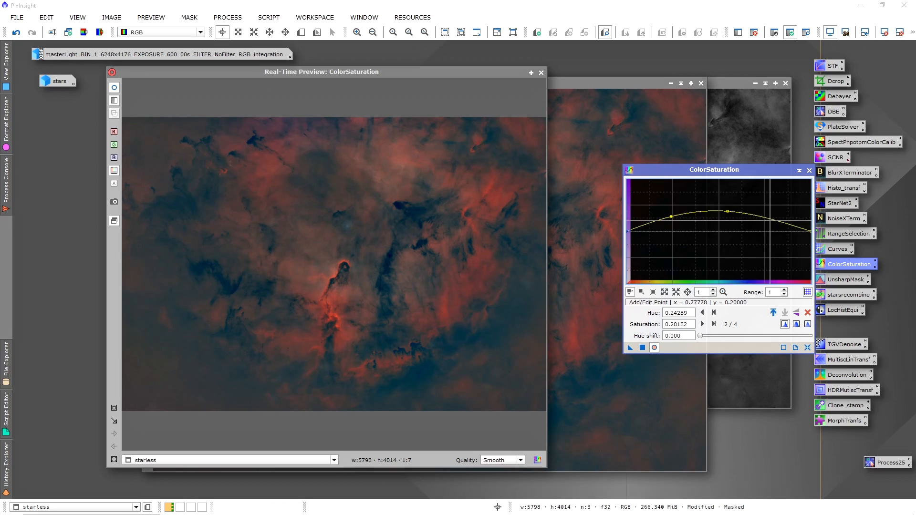
click(781, 217)
drag(781, 216, 781, 215)
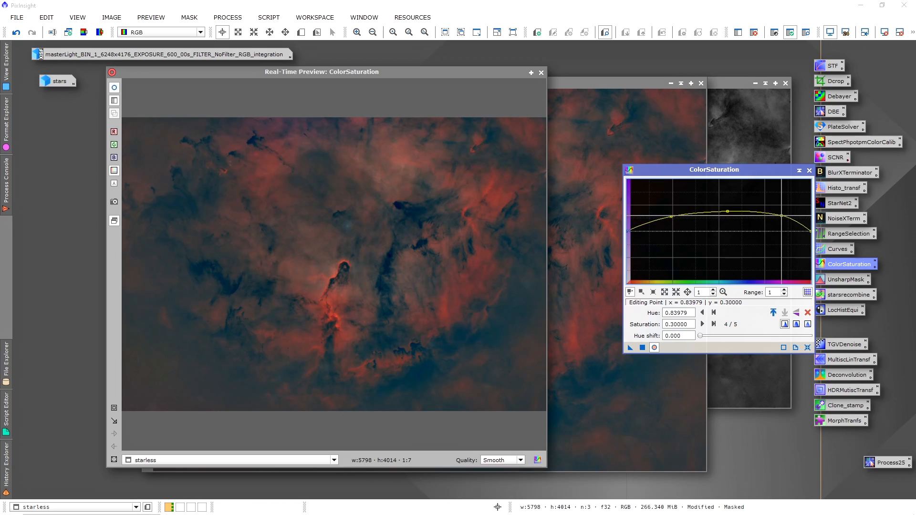
click(643, 348)
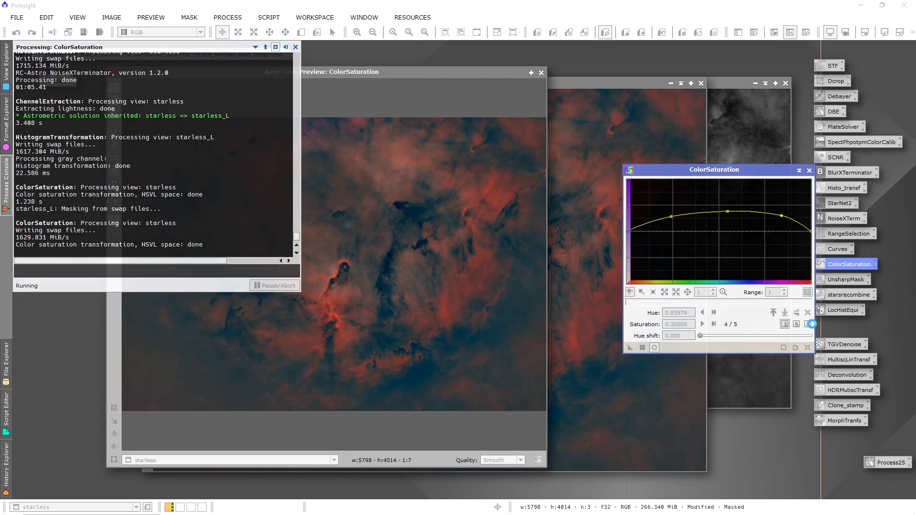
click(808, 347)
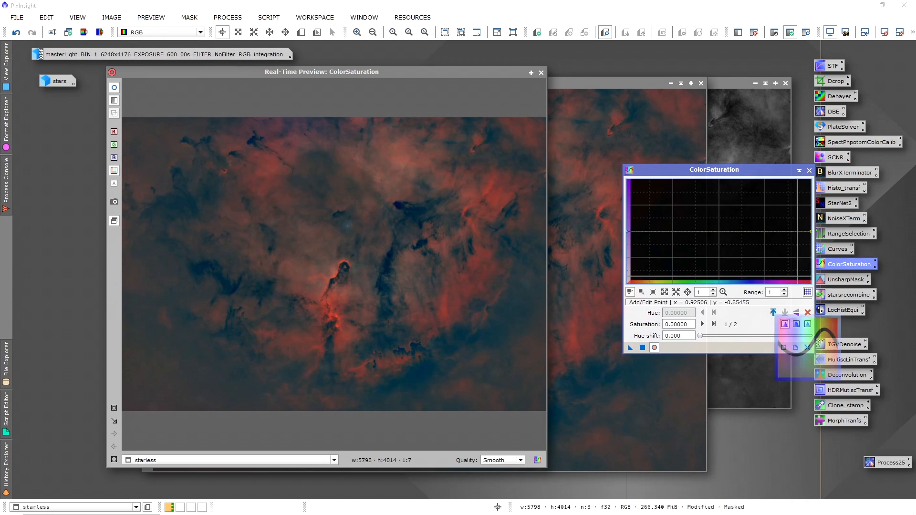
click(809, 170)
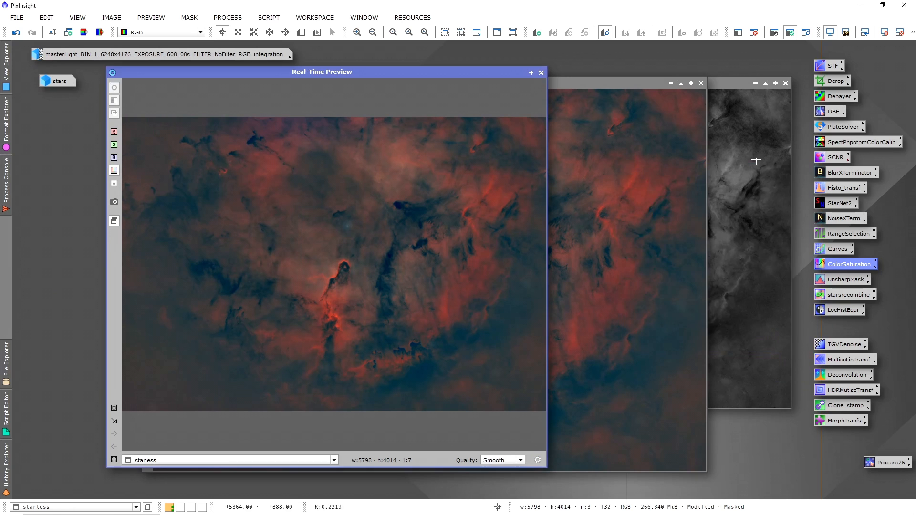
click(541, 73)
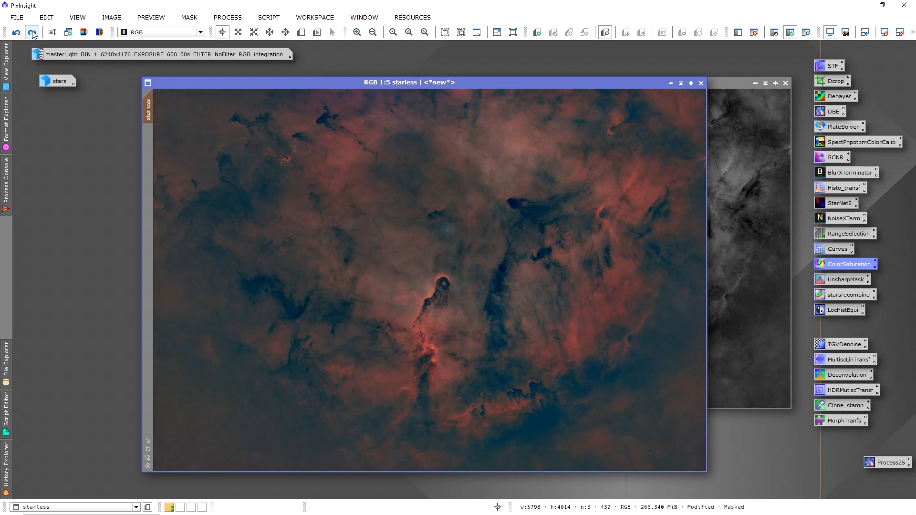
Compare the pillar region in starless before and after the saturation boost by undoing and redoing it, keeping the boosted version.
click(32, 33)
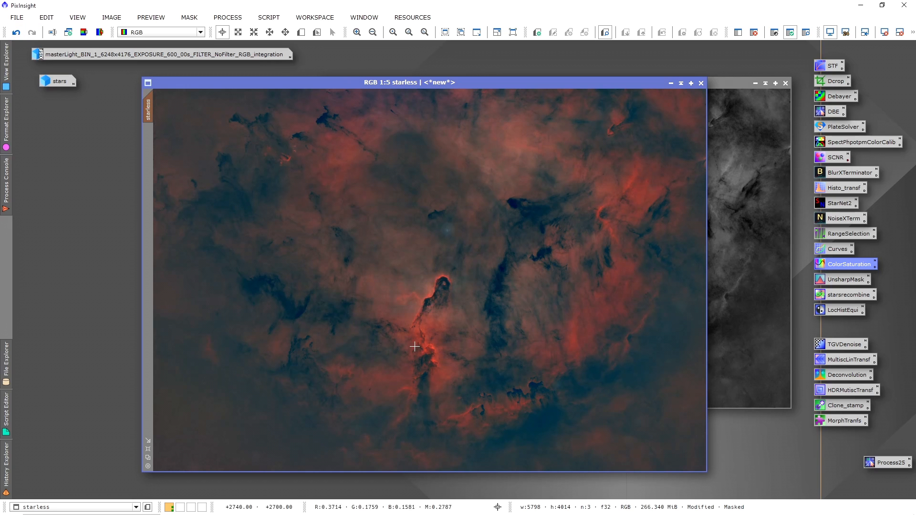
scroll(414, 346, up, 4)
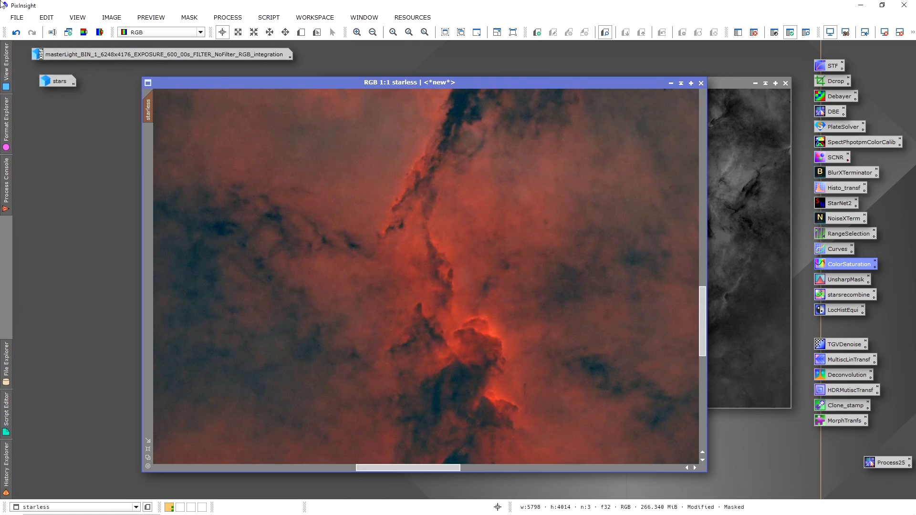
click(17, 32)
click(32, 32)
scroll(495, 299, down, 3)
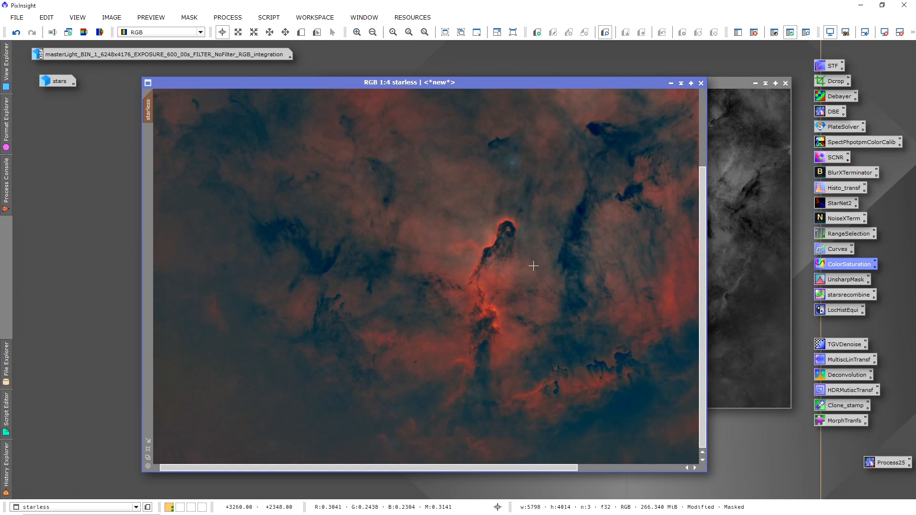
scroll(534, 265, down, 1)
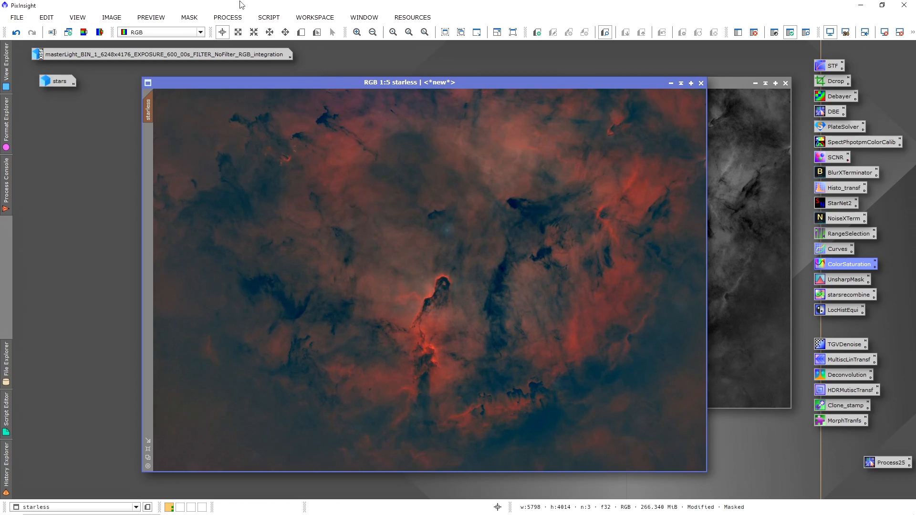
Remove the mask from starless, open CurvesTransformation and move it off the image.
click(188, 17)
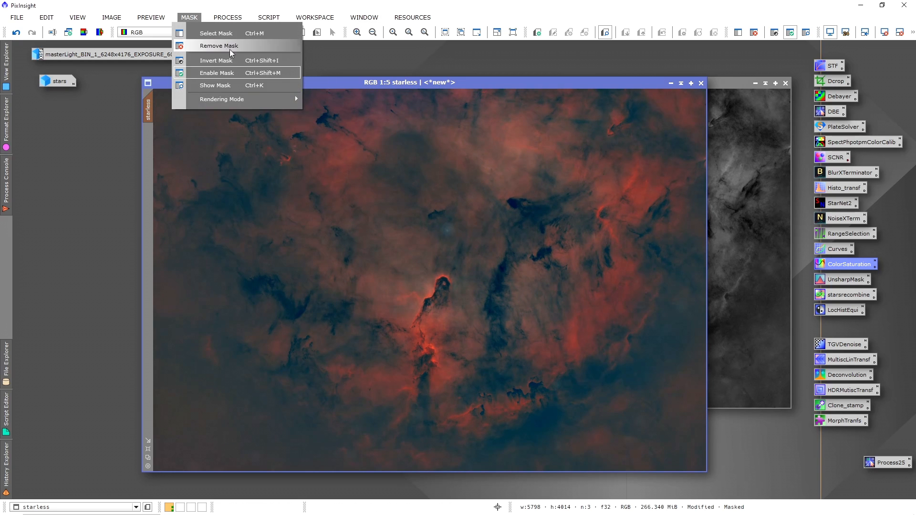
click(231, 50)
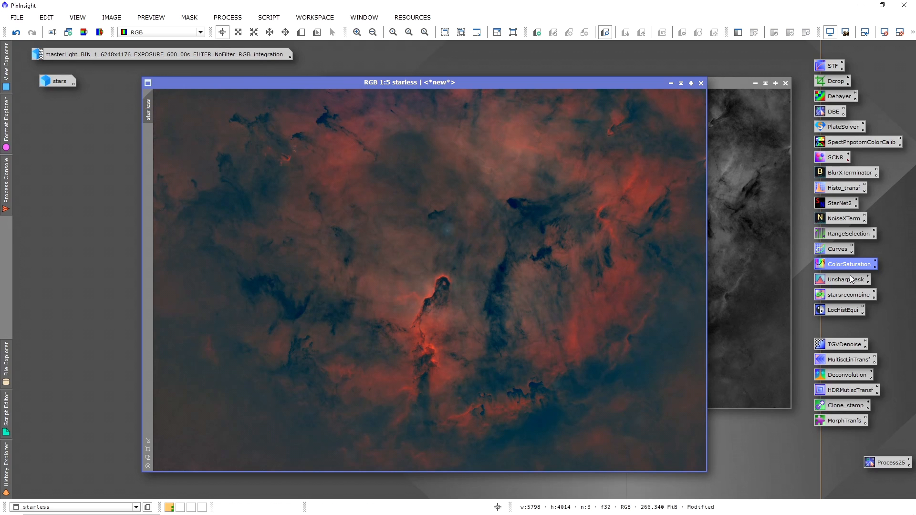
double_click(835, 250)
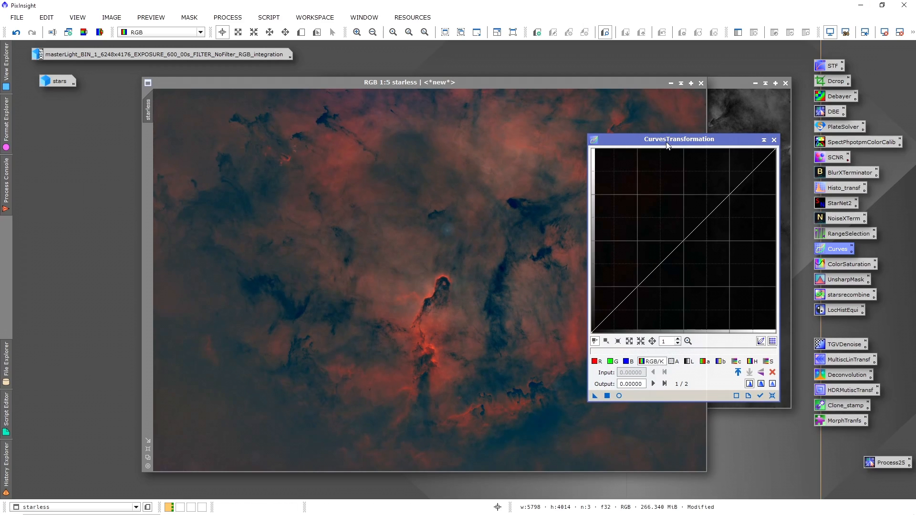
drag(668, 138, 731, 136)
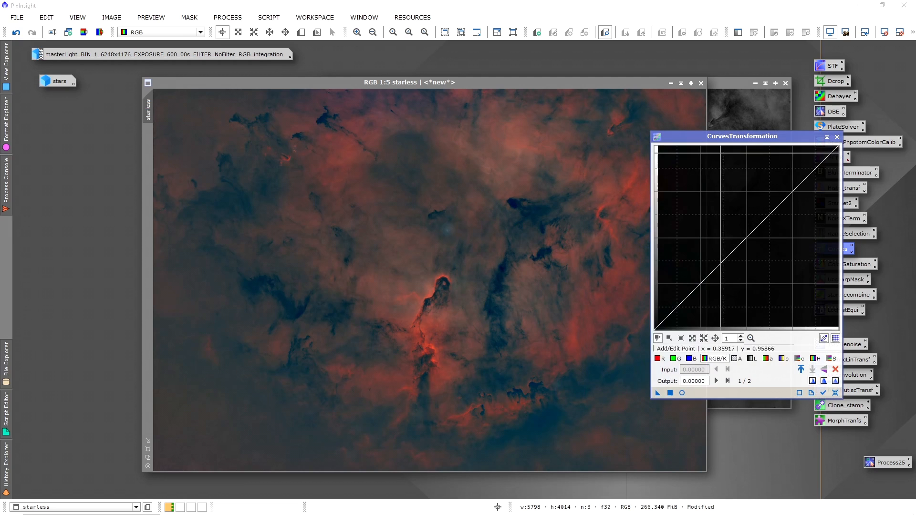
Try lifting the midtones of the RGB/K curve for starless and reset the curve.
click(474, 244)
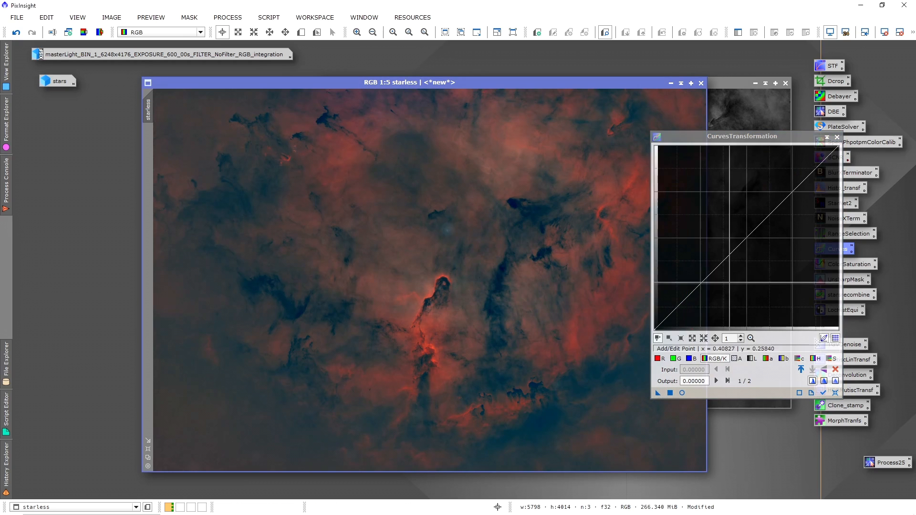
drag(735, 260, 726, 243)
click(835, 394)
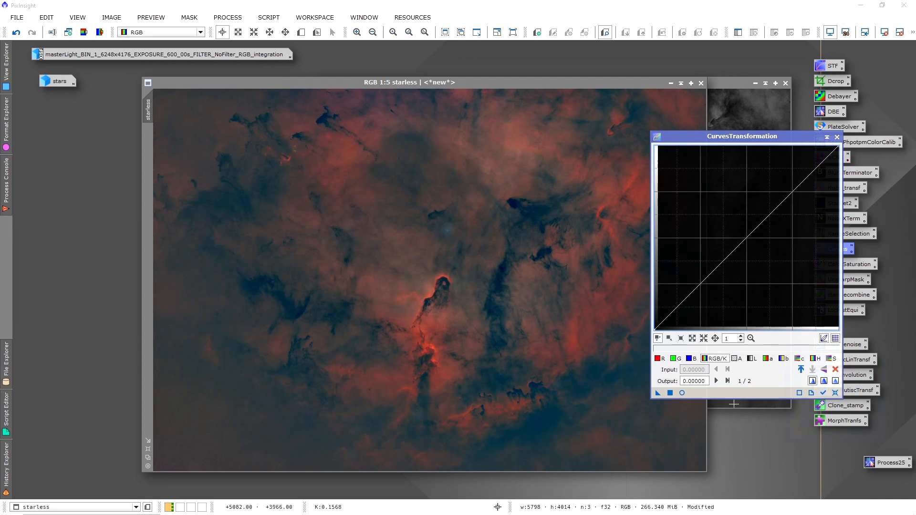
Preview and apply an RGB/K curve to starless with points at about 0.25/0.25 and 0.40/0.47, and reset the curve.
click(682, 393)
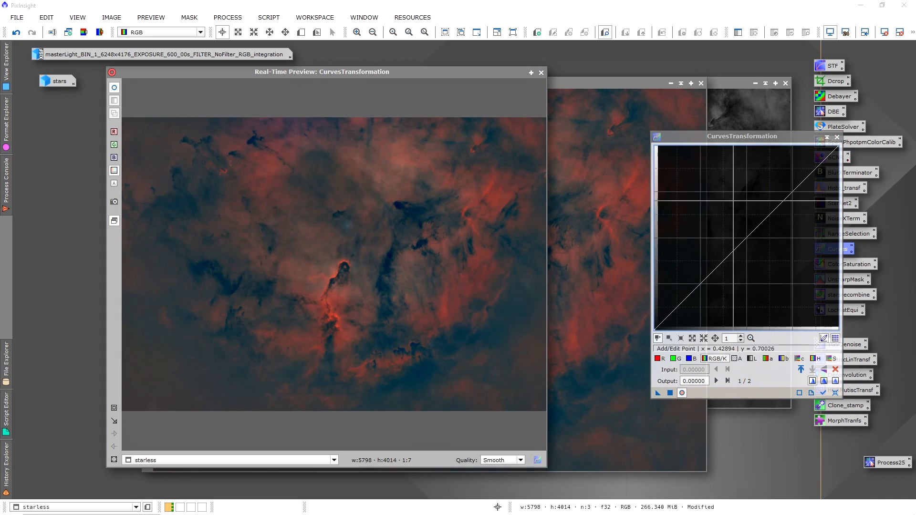
click(732, 252)
drag(732, 252, 728, 243)
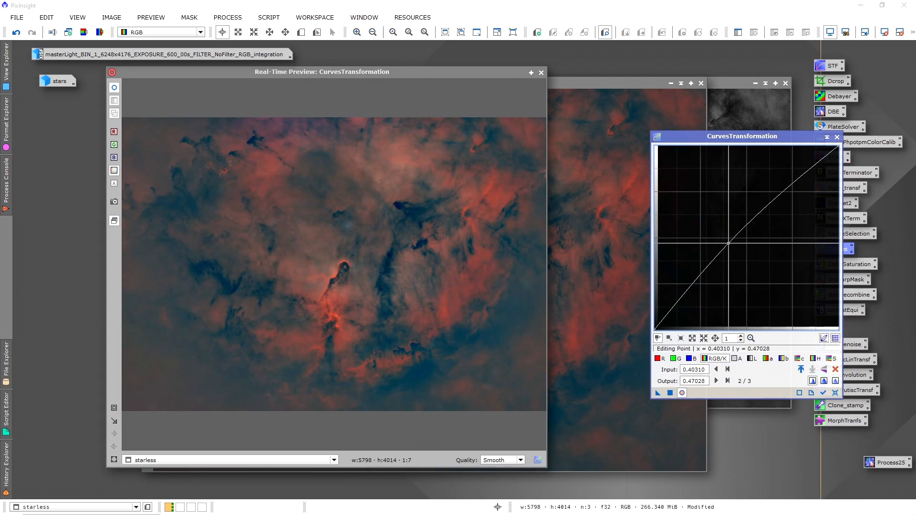
drag(697, 281, 699, 284)
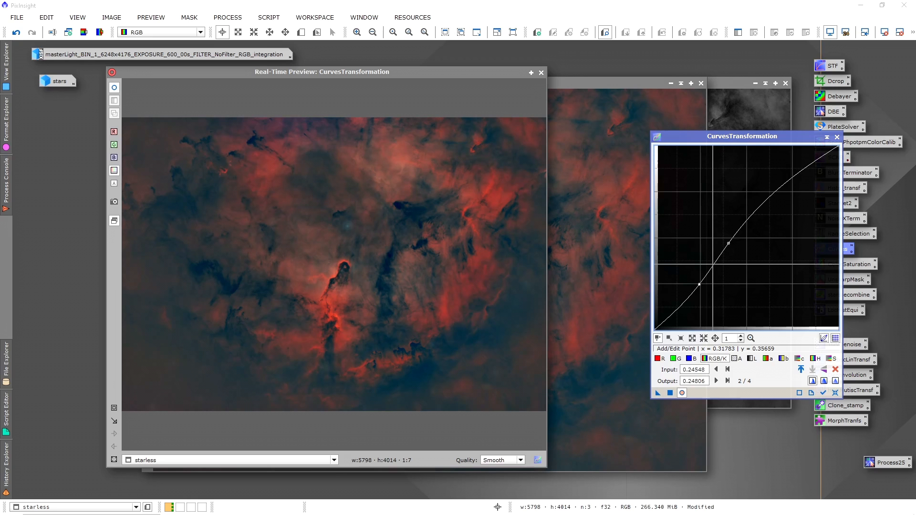
click(669, 392)
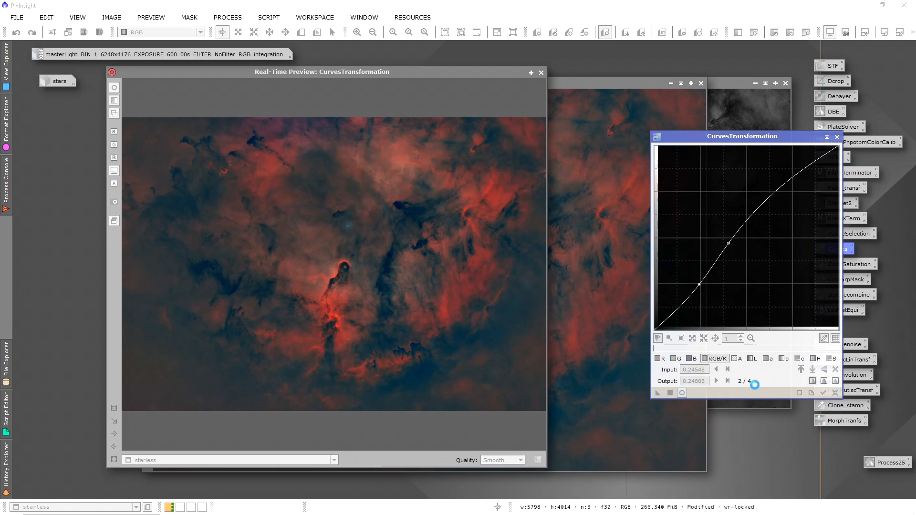
click(835, 392)
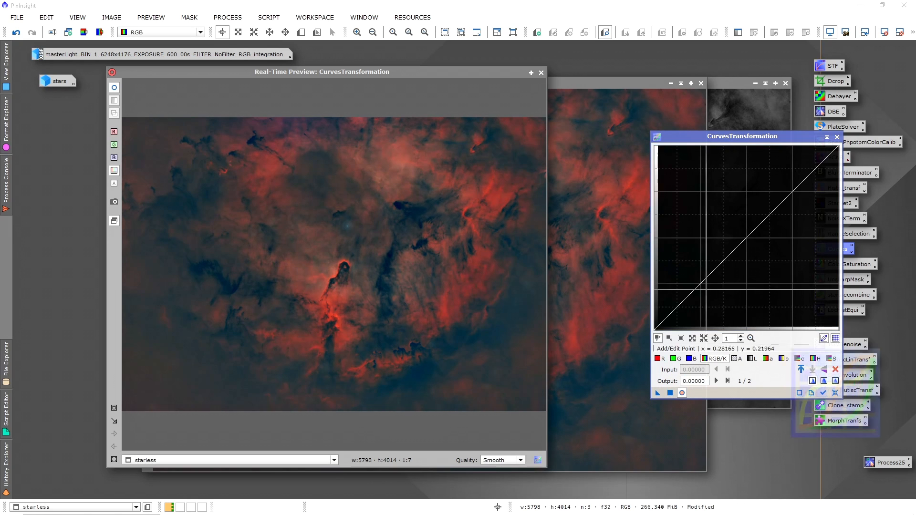
Try a steeper RGB/K curve for starless with points at about 0.25/0.25 and 0.41/0.51, and reset it.
drag(736, 246, 729, 235)
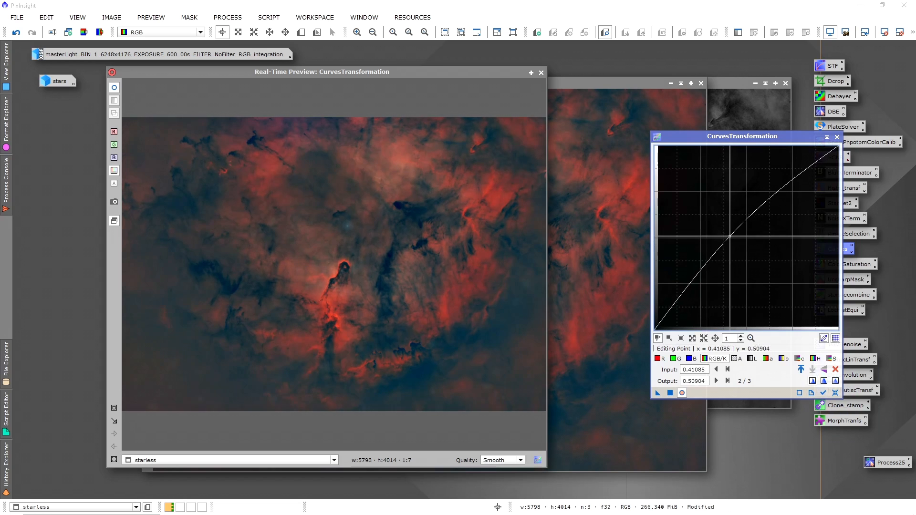
click(699, 282)
drag(699, 283, 699, 284)
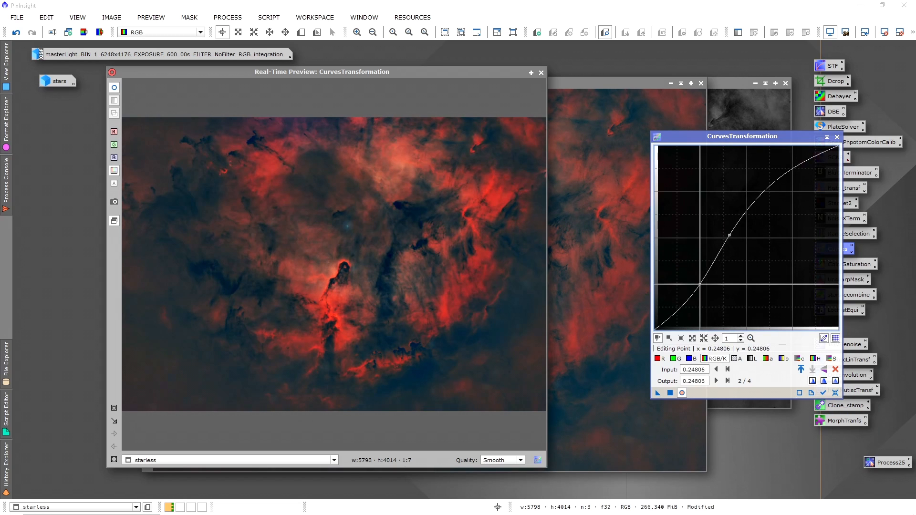
click(836, 392)
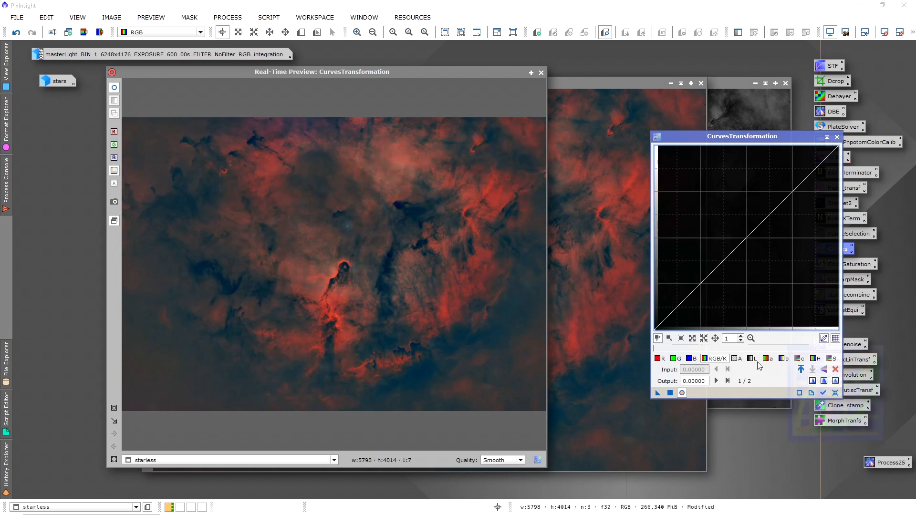
Apply a saturation curve to starless that raises input 0.46 to about 0.54, and reset the curve.
click(832, 359)
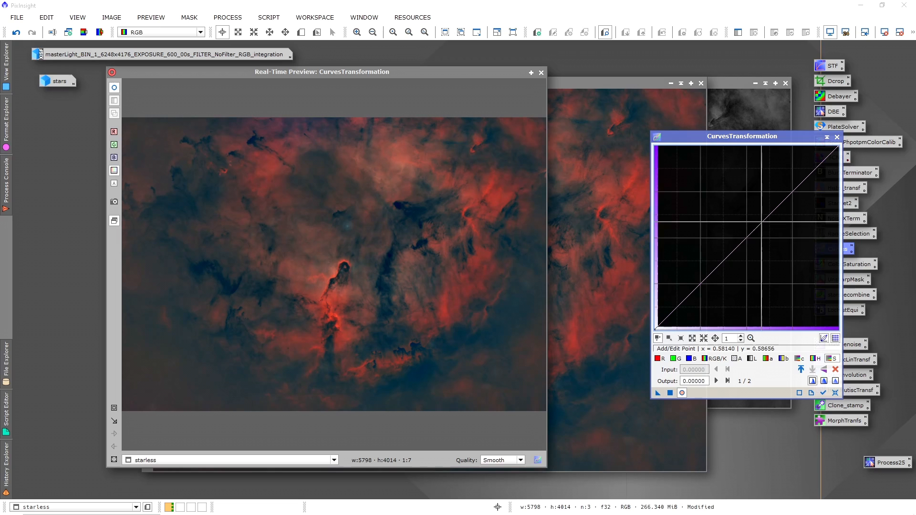
click(315, 166)
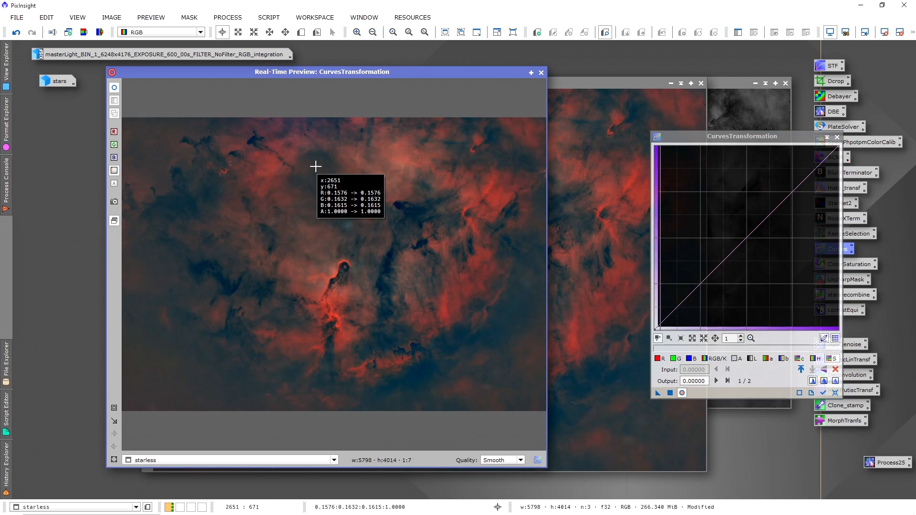
mouse_move(312, 268)
mouse_down()
mouse_move(314, 290)
mouse_move(322, 277)
mouse_up()
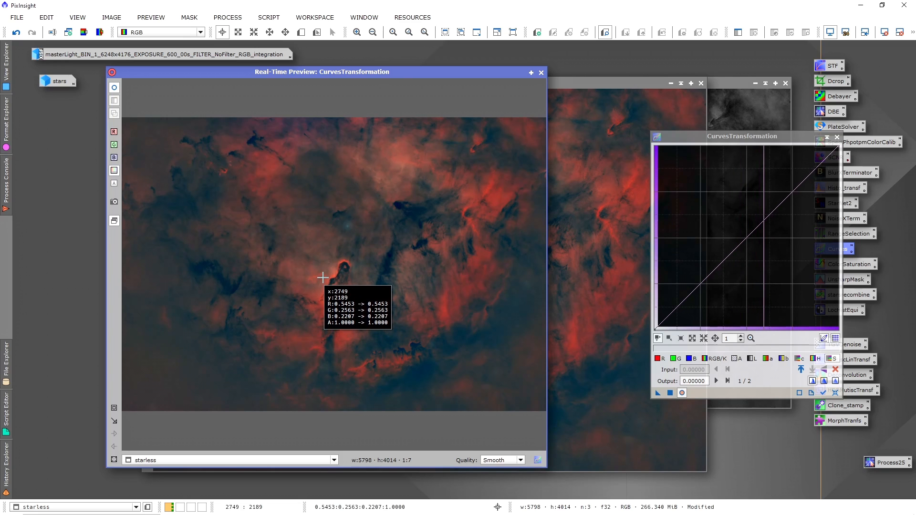
drag(323, 277, 323, 279)
drag(329, 310, 337, 304)
drag(306, 209, 306, 209)
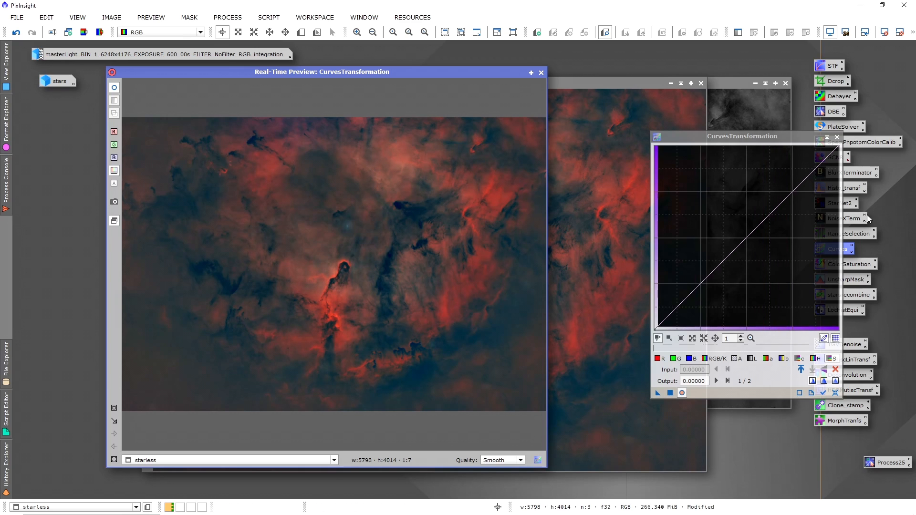
drag(736, 246, 736, 220)
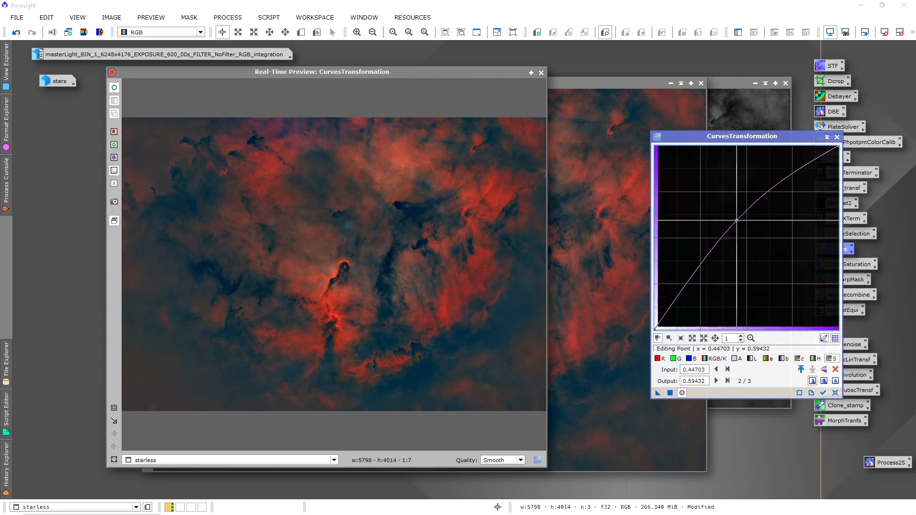
drag(710, 255, 740, 231)
click(835, 392)
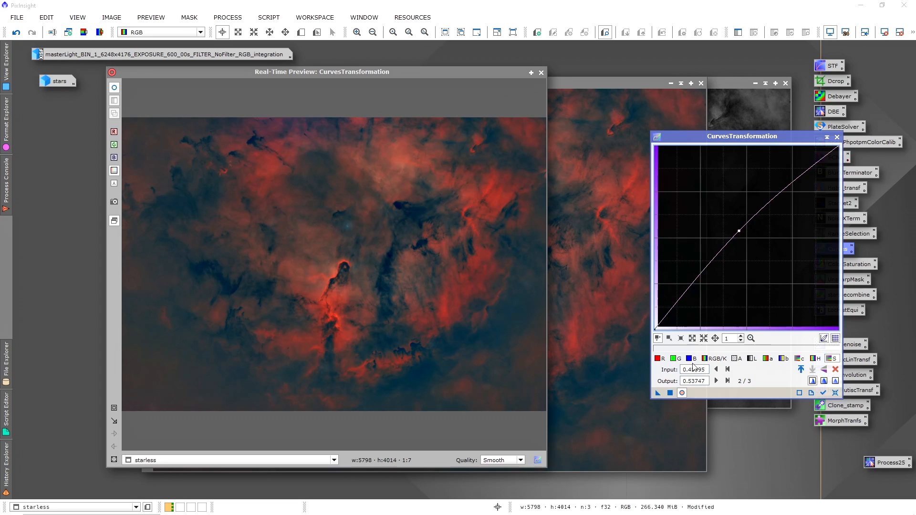
click(671, 392)
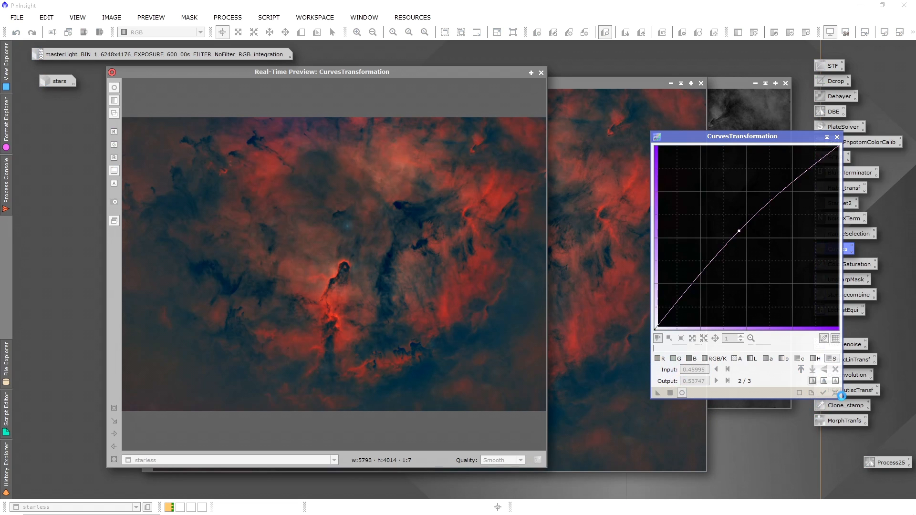
Try slight midtone lifts on the blue and green curves, raising green from 0.45 to about 0.48, and reset the curves.
click(717, 359)
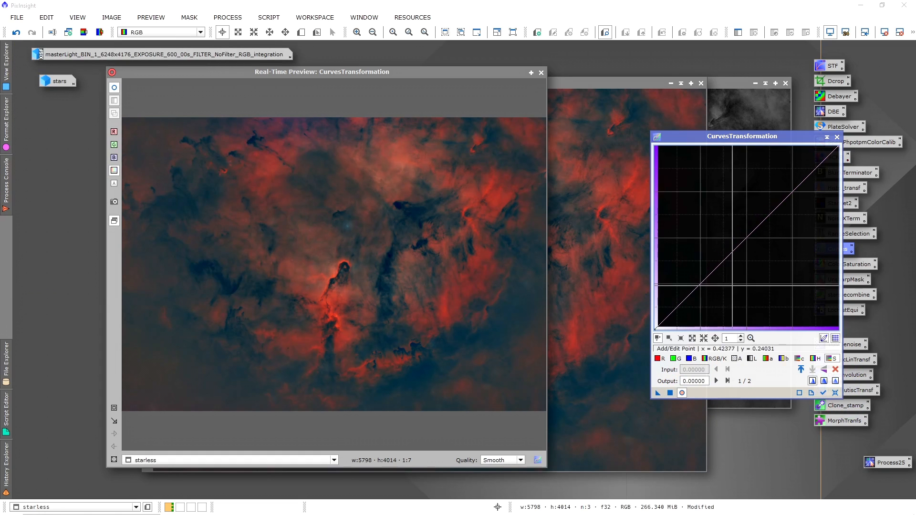
click(694, 359)
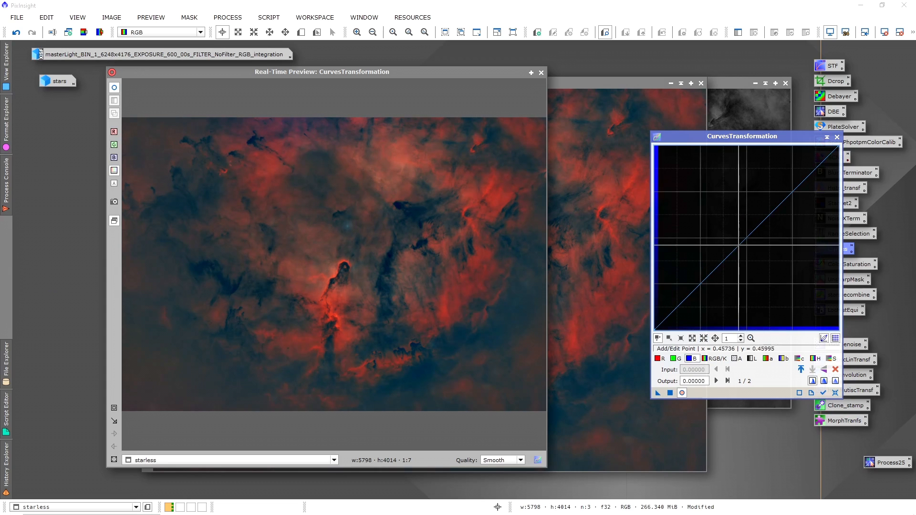
drag(739, 246, 738, 242)
click(676, 359)
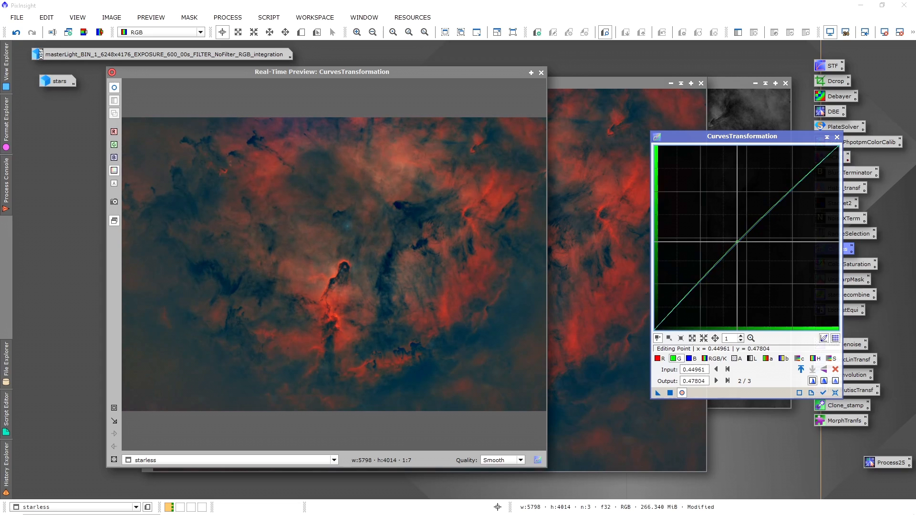
click(834, 393)
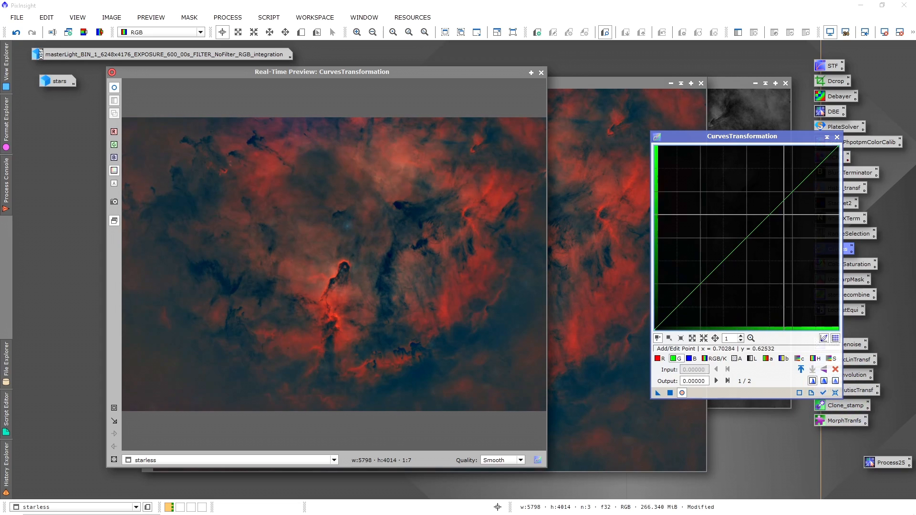
Try lifting the red curve from 0.41 to 0.45 and the green curve from 0.42 to 0.47, and reset both.
click(657, 358)
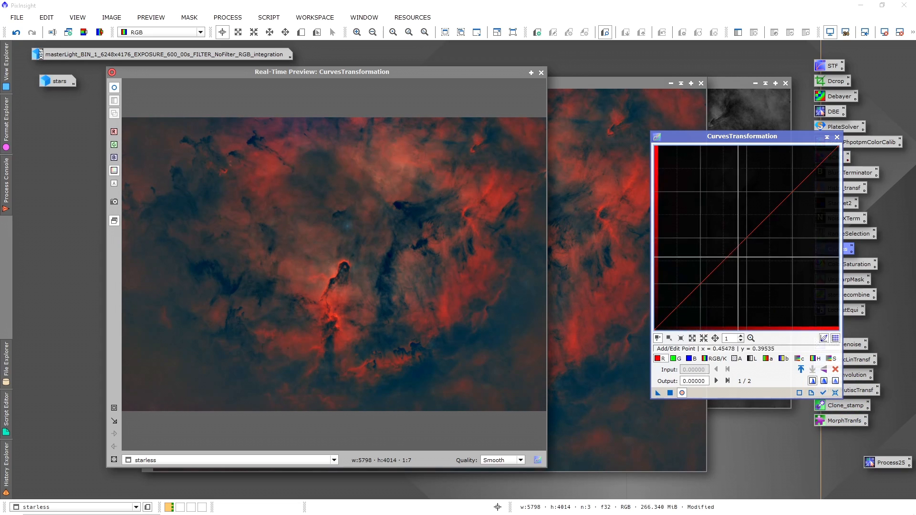
drag(739, 257, 729, 247)
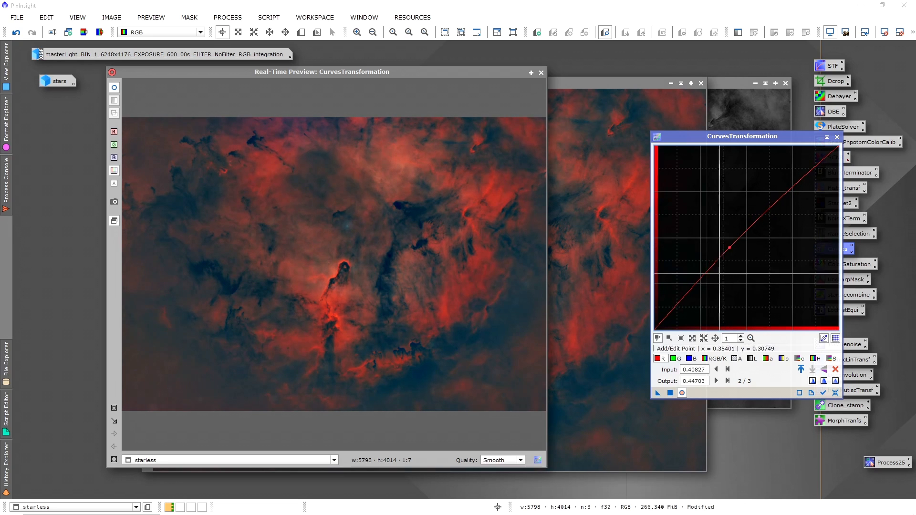
click(673, 358)
click(733, 250)
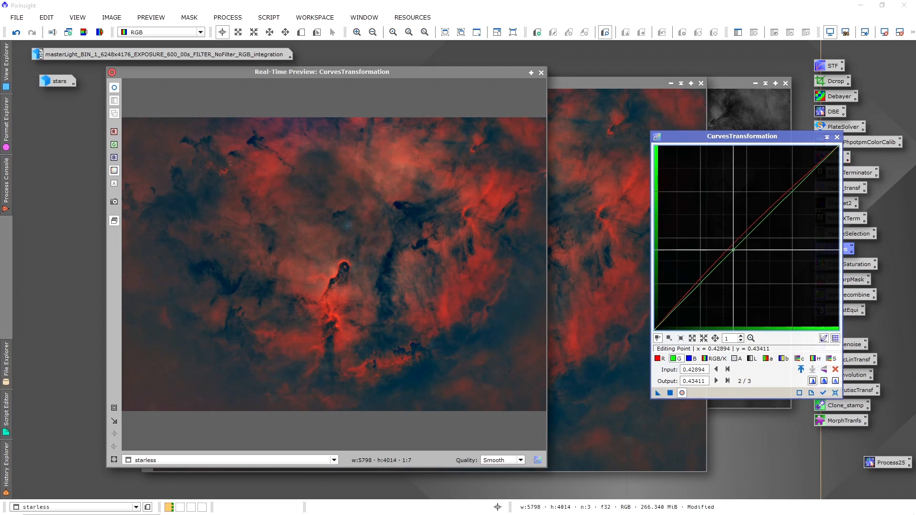
drag(733, 250, 731, 243)
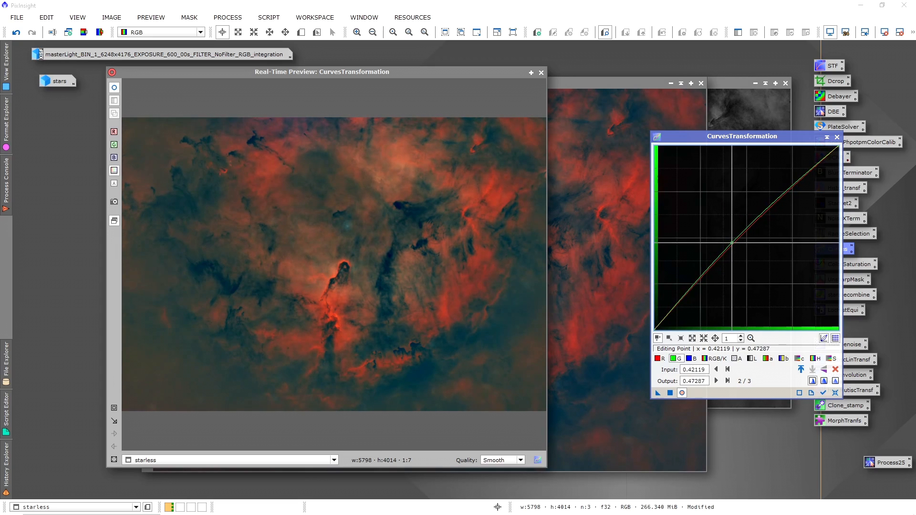
click(835, 393)
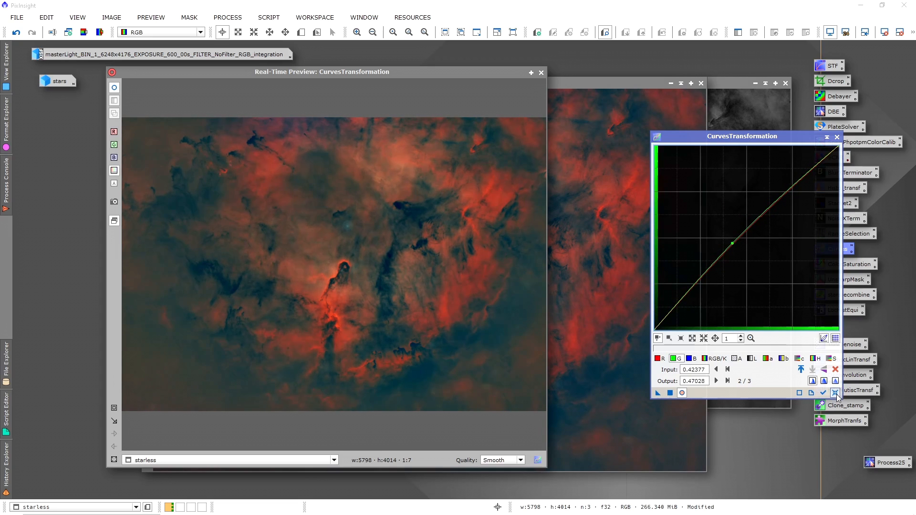
Apply a red-channel curve to starless that raises input 0.42 to 0.46, and close CurvesTransformation and its real-time preview.
click(660, 358)
click(732, 244)
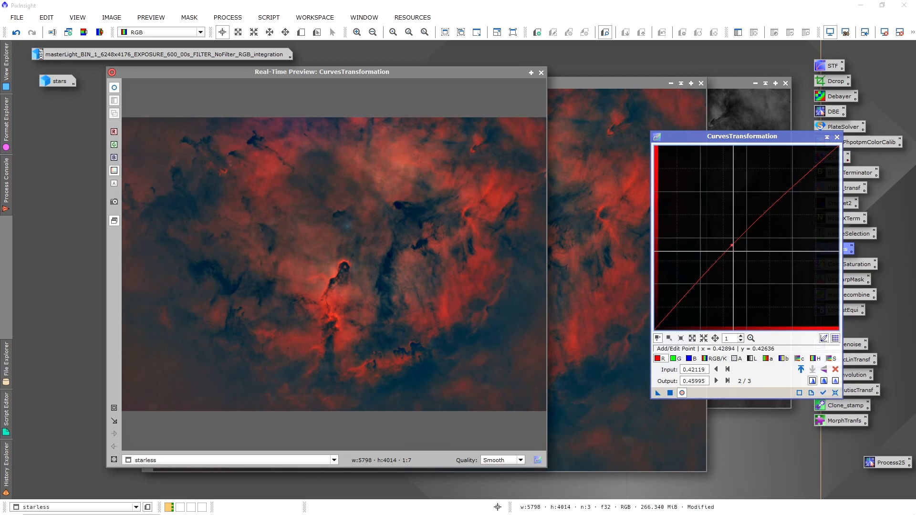
click(670, 393)
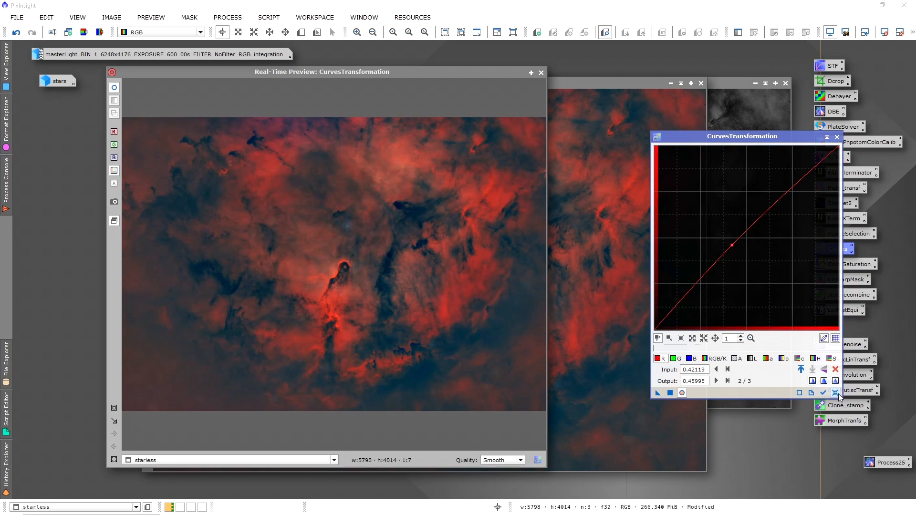
click(835, 392)
click(837, 137)
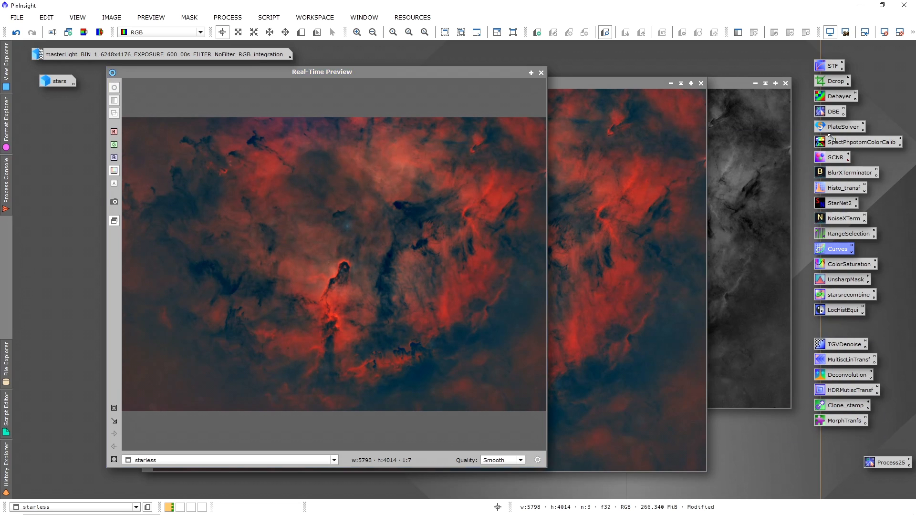
click(541, 72)
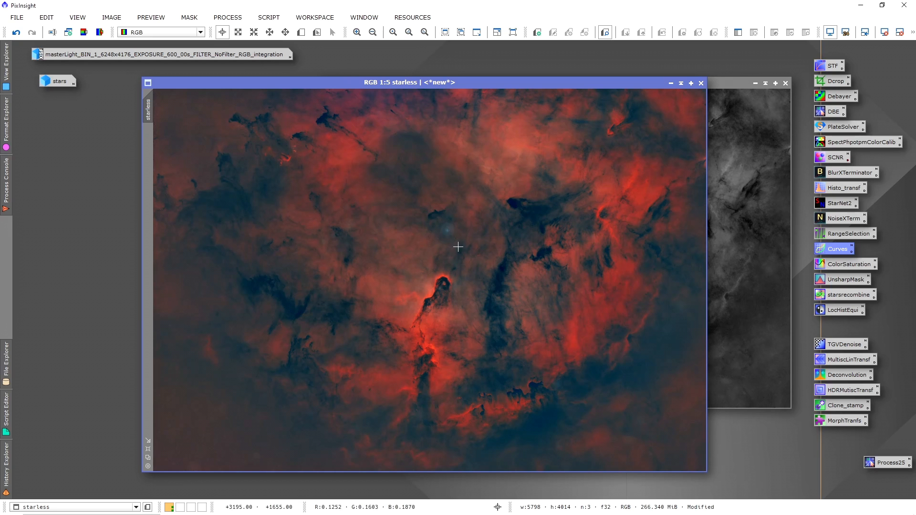
Inspect the bluish star remnant near the centre of starless up close, and open CloneStamp with its dialog moved beside the remnant area.
scroll(448, 222, up, 4)
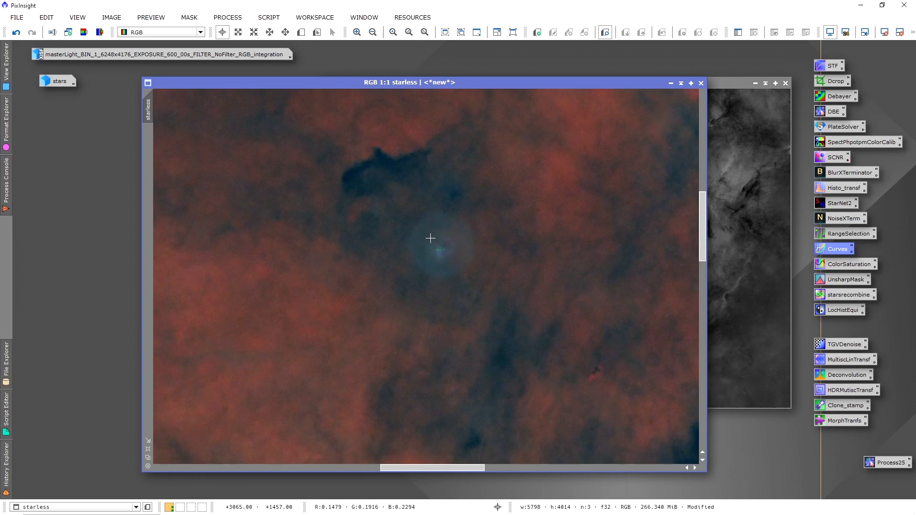
scroll(439, 234, up, 1)
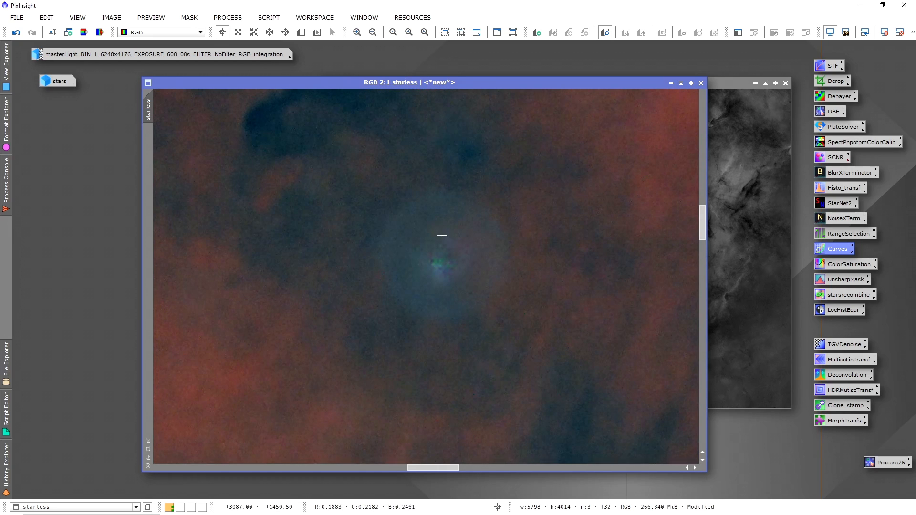
scroll(462, 245, down, 1)
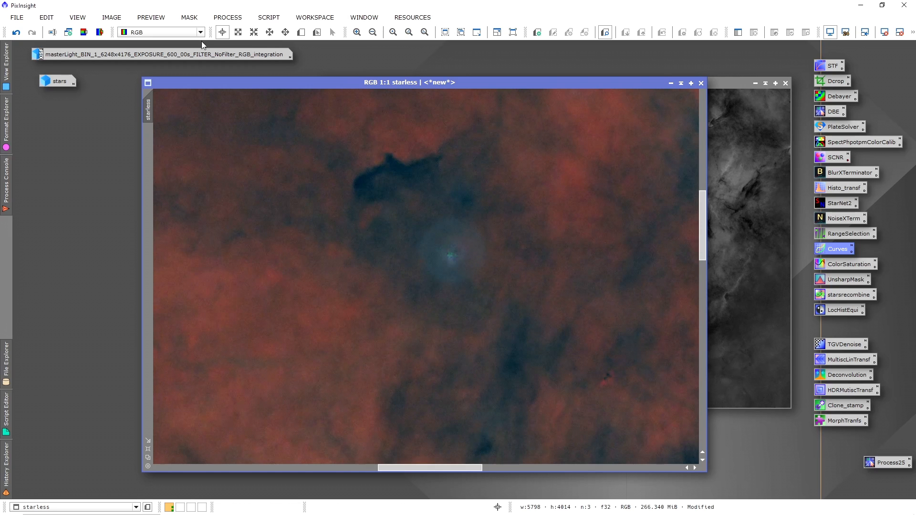
click(221, 22)
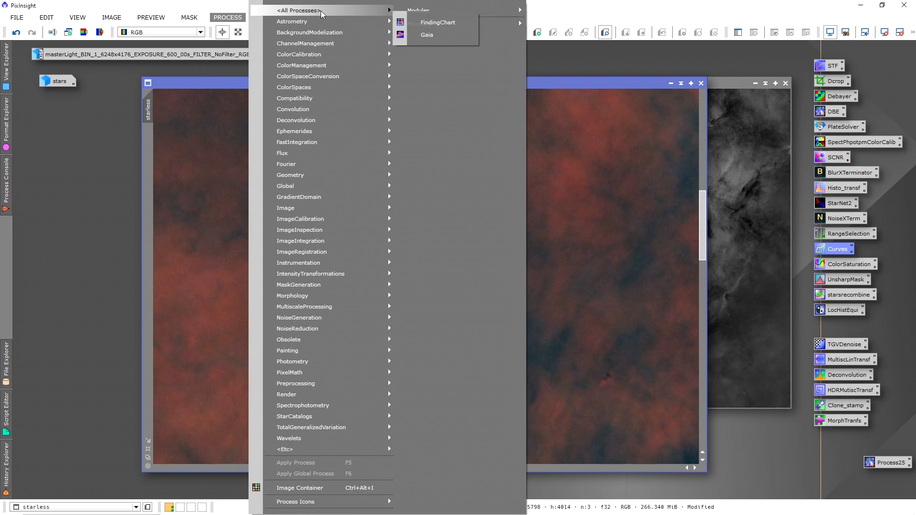
mouse_move(321, 10)
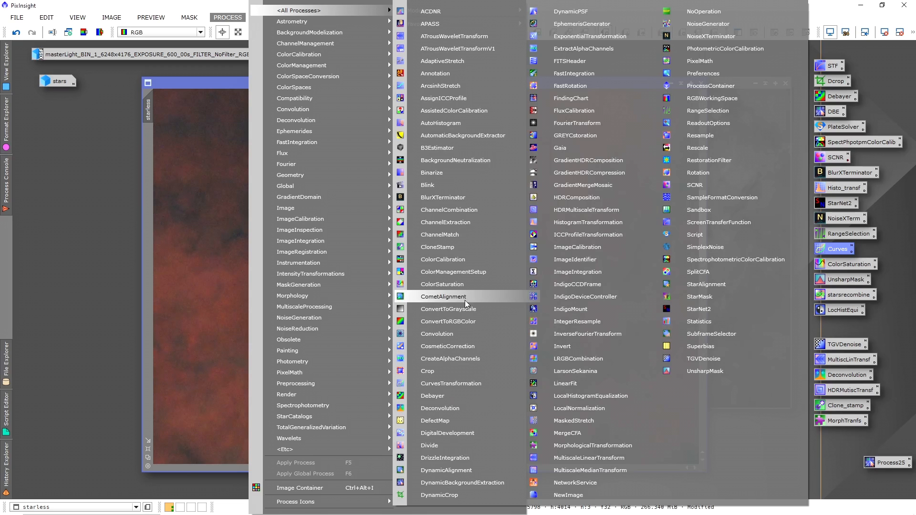
click(468, 247)
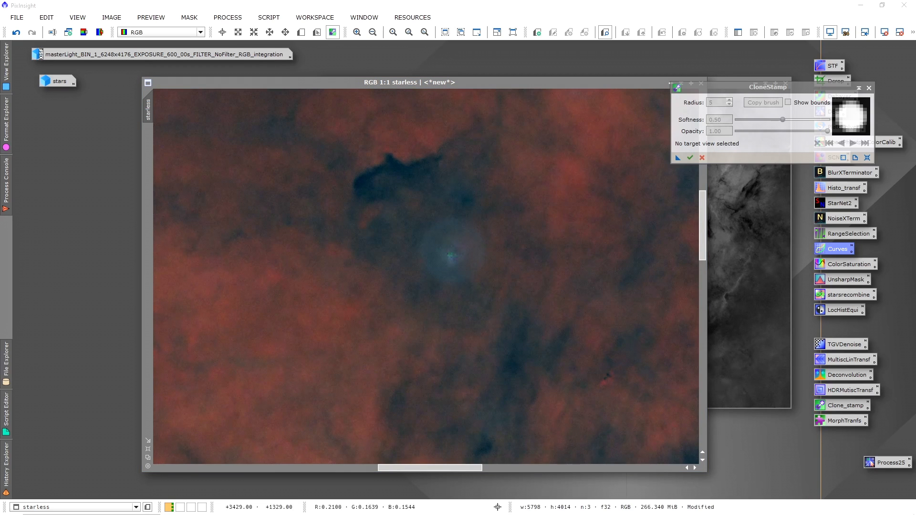
drag(767, 90, 745, 129)
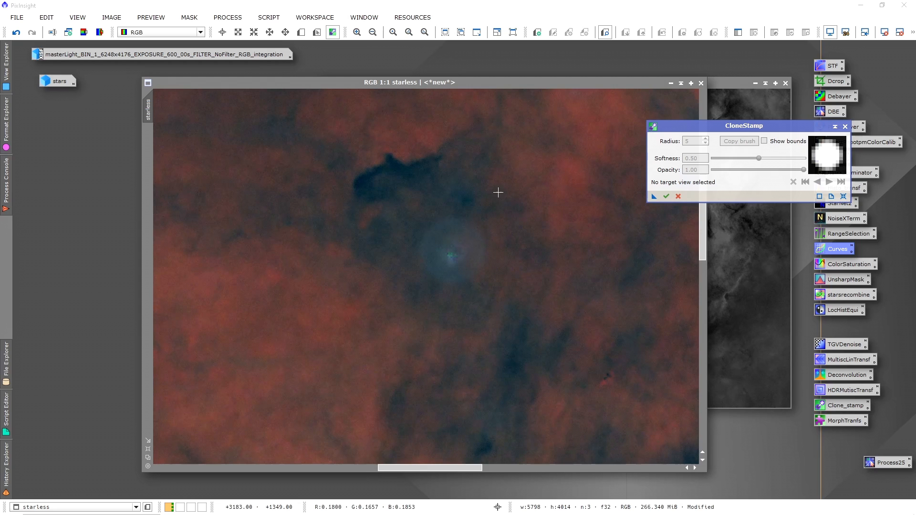
Set the CloneStamp brush on starless to radius 30, softness 0.59 and opacity 0.68, with a source point above the bluish remnant.
ctrl+click(486, 175)
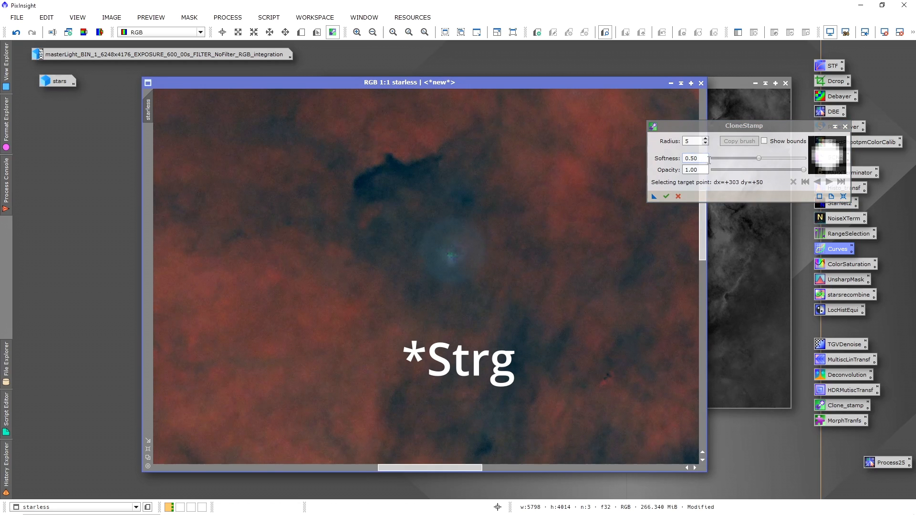
double_click(691, 141)
text(3)
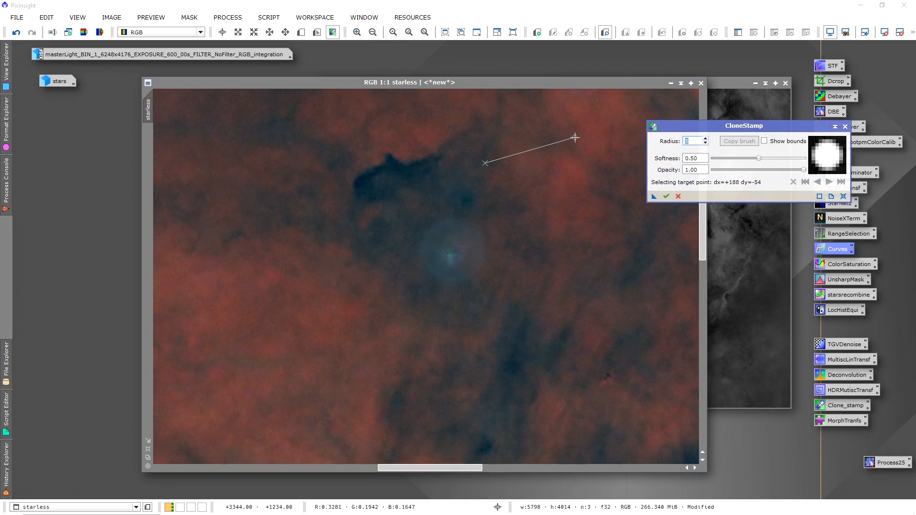
text(0)
key(Return)
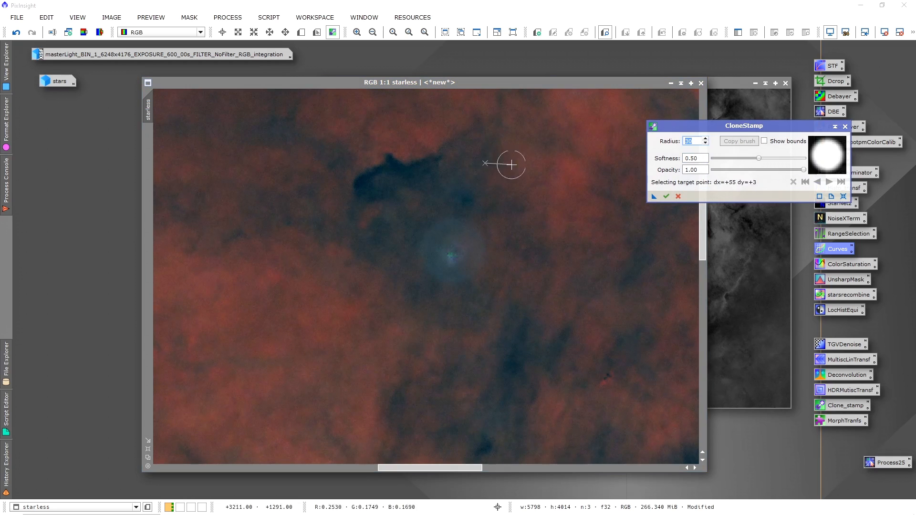
ctrl+click(466, 162)
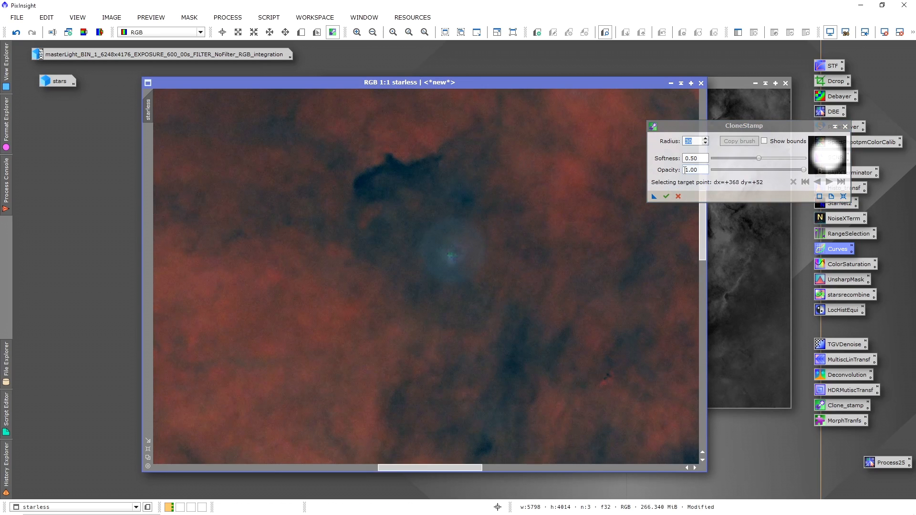
mouse_move(758, 158)
mouse_down()
mouse_move(769, 159)
mouse_move(717, 161)
mouse_move(756, 158)
mouse_move(793, 173)
mouse_move(777, 175)
mouse_up()
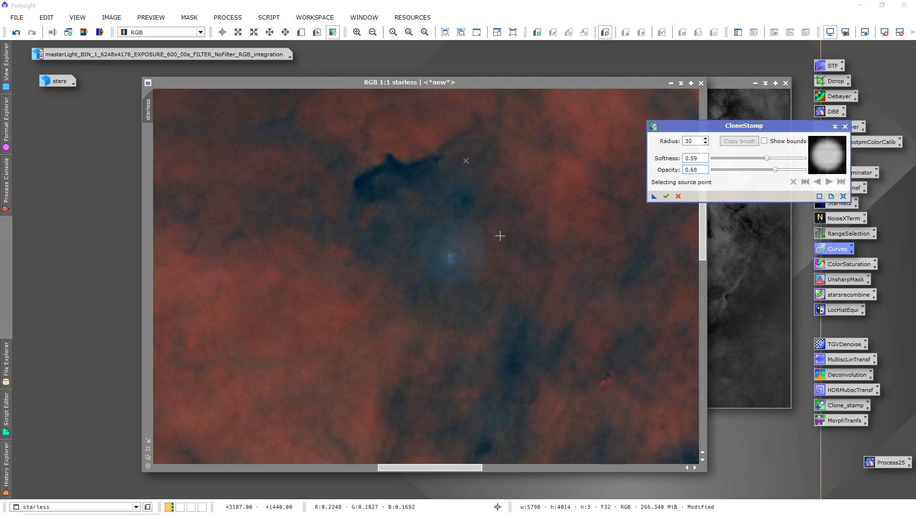
Try a clone stroke just above the bluish remnant and undo it.
click(485, 182)
drag(449, 211, 436, 241)
key(ctrl+z)
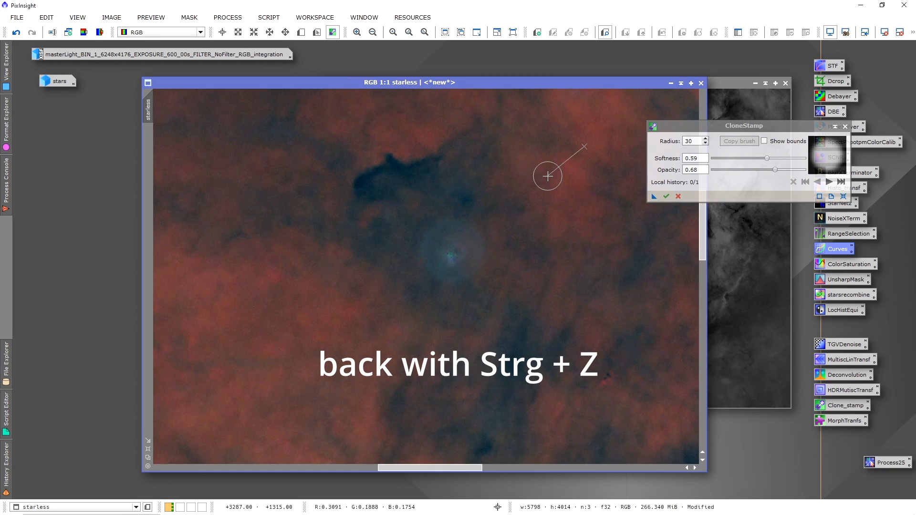
Clone surrounding nebula over the bluish star remnant from several source points, apply the retouching to starless and close CloneStamp.
ctrl+click(416, 253)
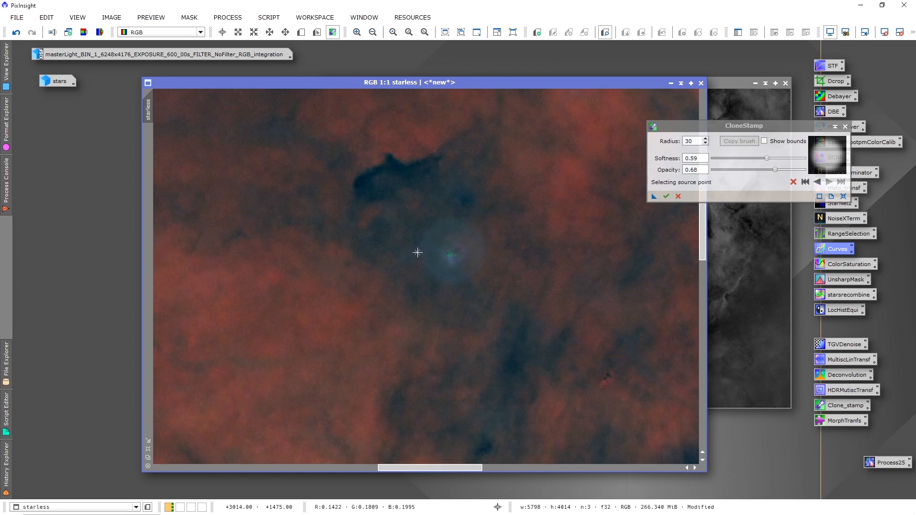
ctrl+click(401, 258)
mouse_move(423, 259)
mouse_down()
mouse_move(456, 270)
mouse_move(474, 252)
mouse_move(430, 242)
mouse_move(439, 228)
mouse_move(470, 233)
mouse_move(473, 218)
mouse_move(509, 206)
mouse_move(475, 255)
mouse_move(462, 249)
mouse_move(461, 210)
mouse_move(444, 250)
mouse_move(418, 249)
mouse_move(460, 243)
mouse_up()
ctrl+click(474, 189)
ctrl+click(511, 200)
ctrl+click(430, 214)
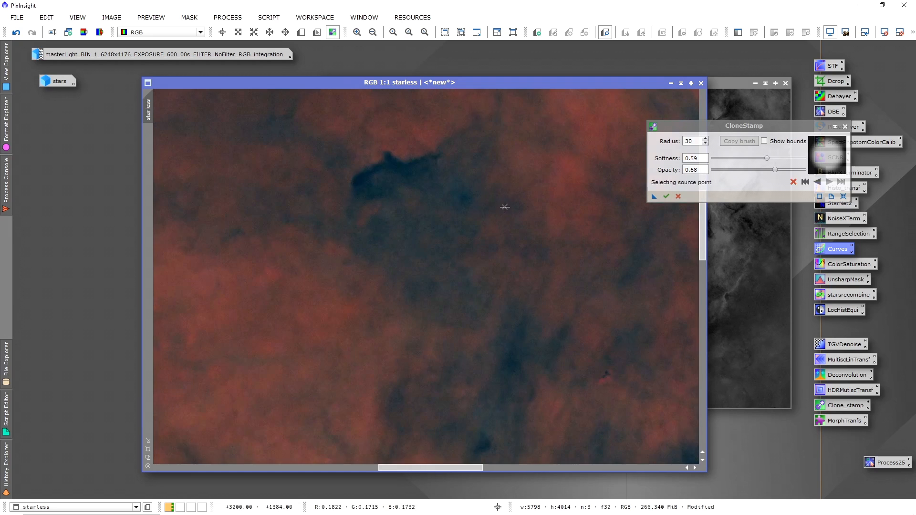
scroll(503, 210, down, 1)
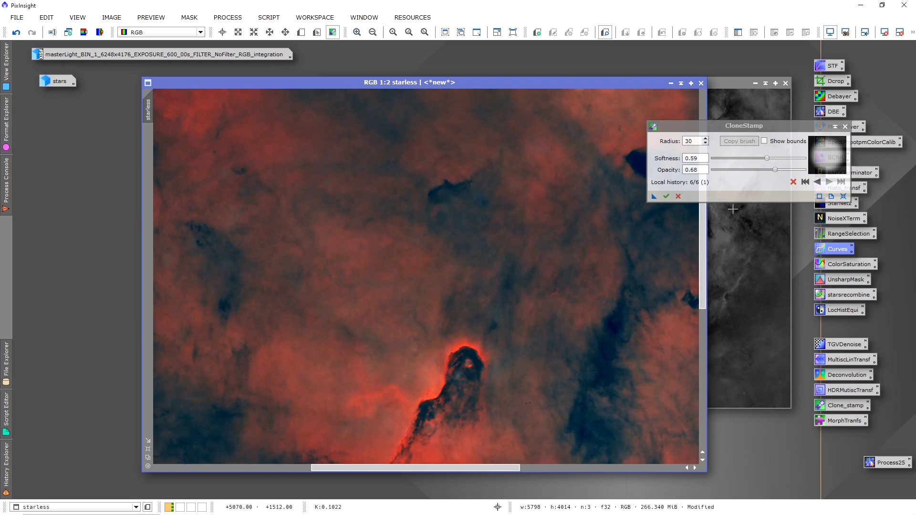
click(666, 196)
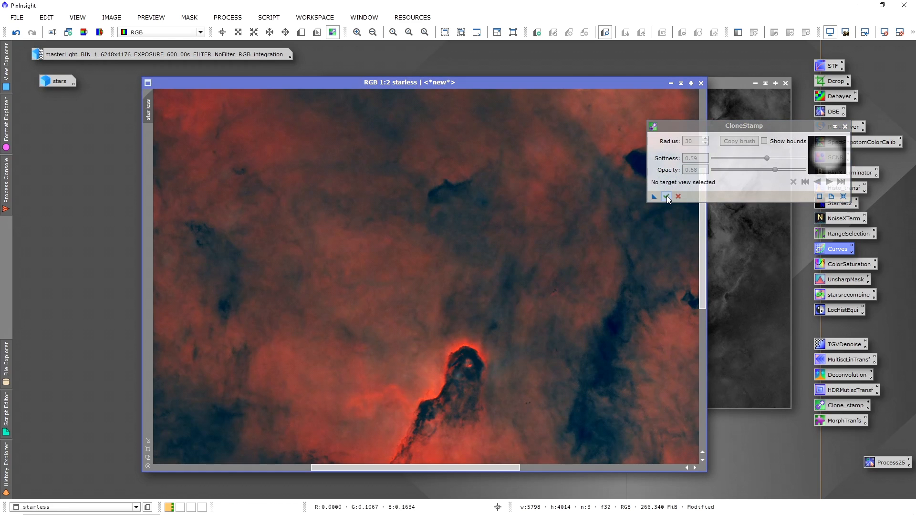
click(844, 127)
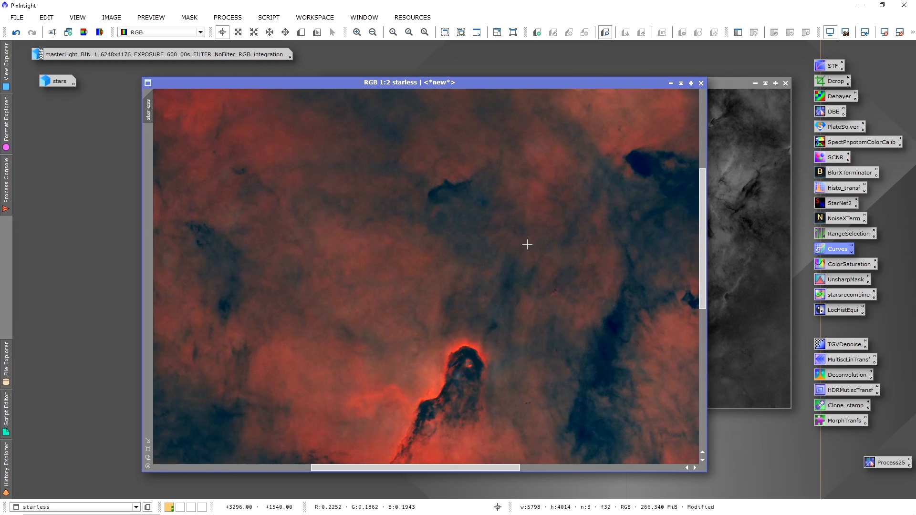
Examine the retouched area, the whole starless image and the fine structure around the bright-rimmed trunk up close.
right_click(528, 244)
click(582, 410)
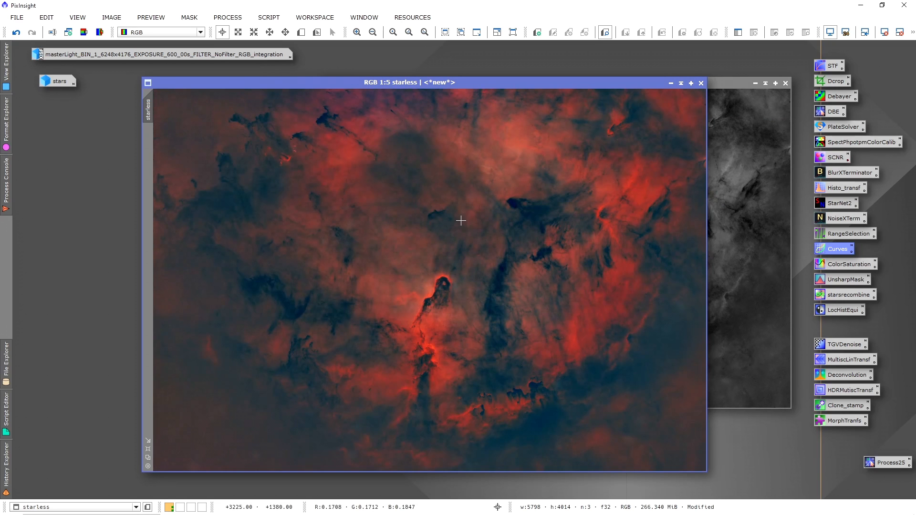
scroll(460, 220, up, 2)
scroll(436, 236, up, 1)
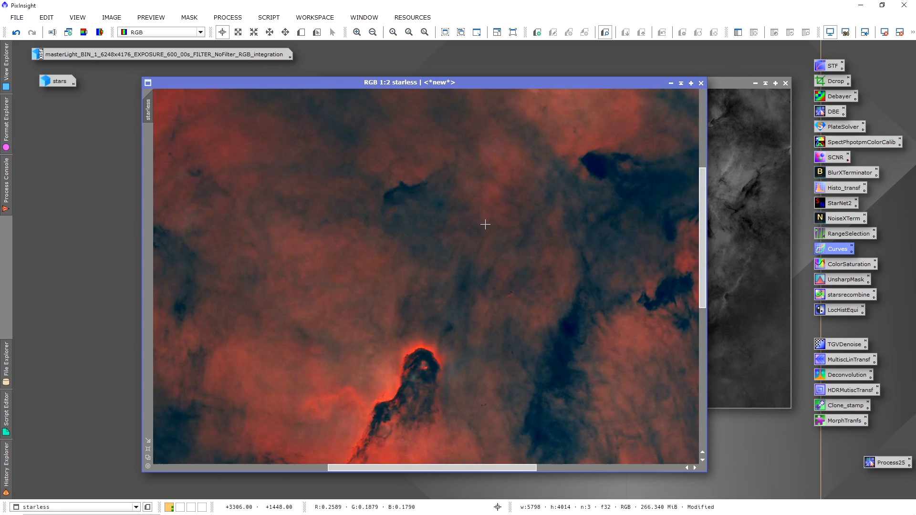
scroll(433, 260, down, 2)
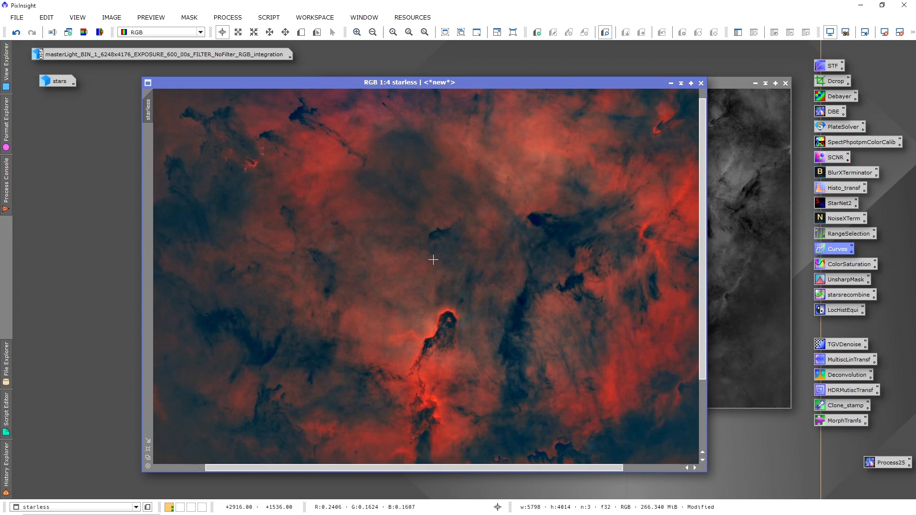
right_click(531, 242)
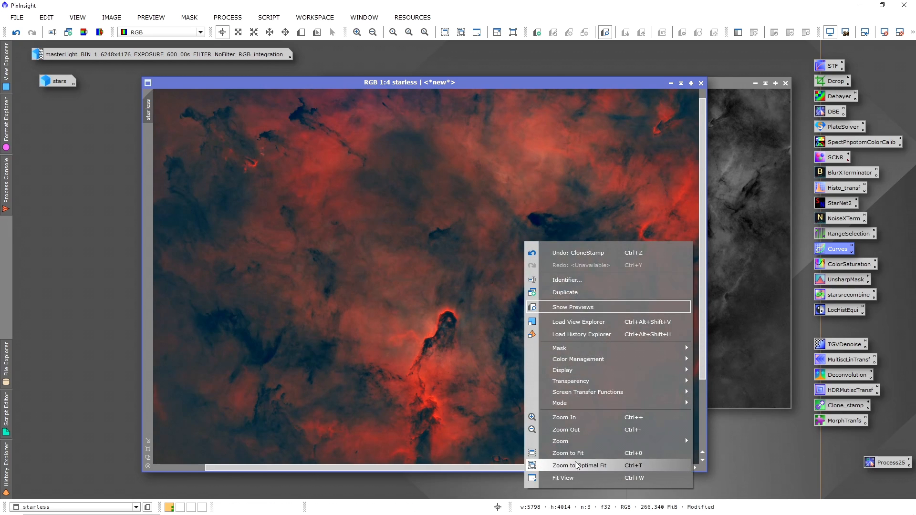
click(554, 451)
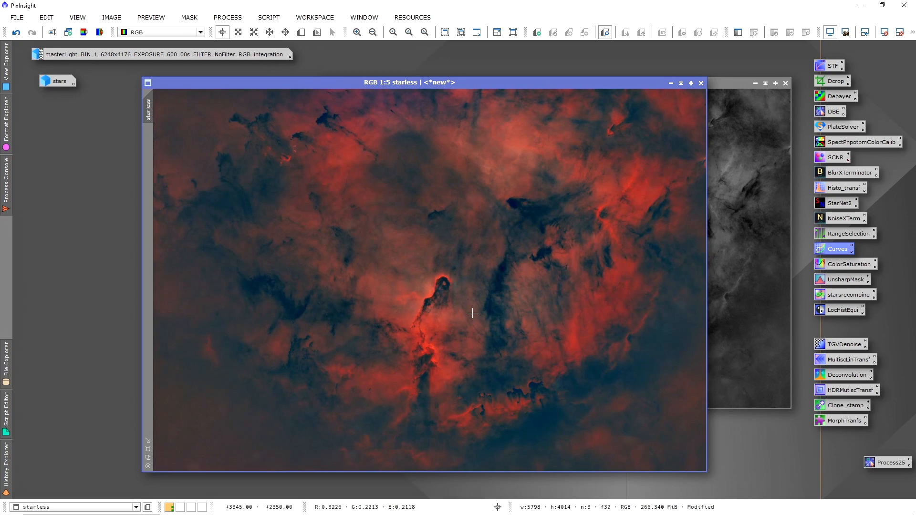
scroll(518, 300, up, 4)
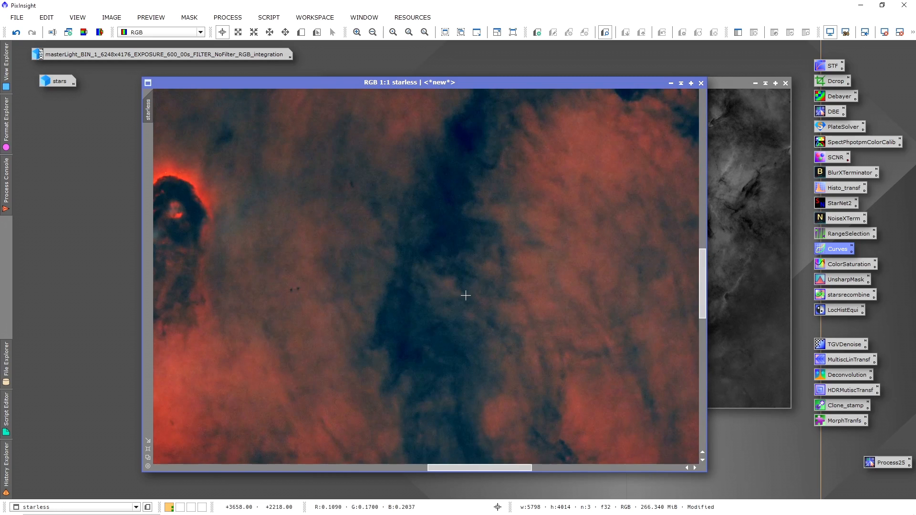
scroll(317, 286, down, 2)
scroll(256, 317, up, 2)
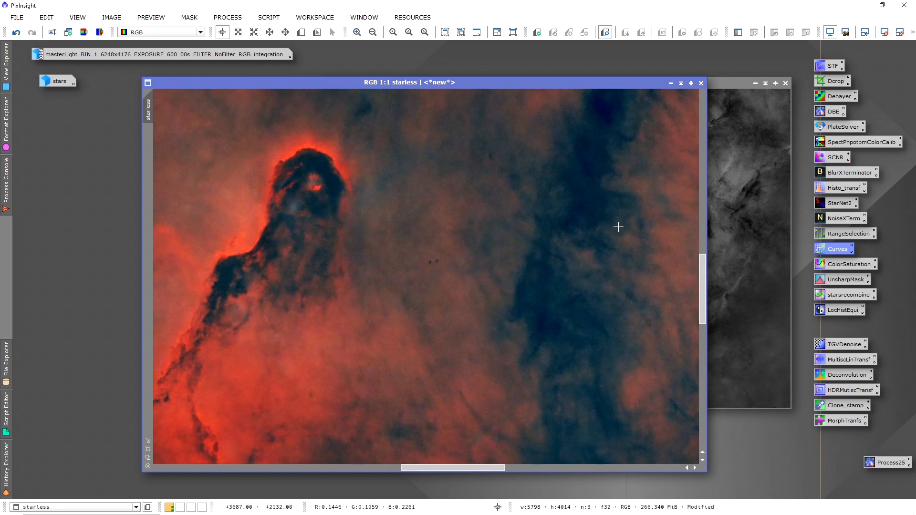
Check UnsharpMask on the trunk region in the real-time preview, set the amount to 0.68, and apply it to starless.
double_click(845, 281)
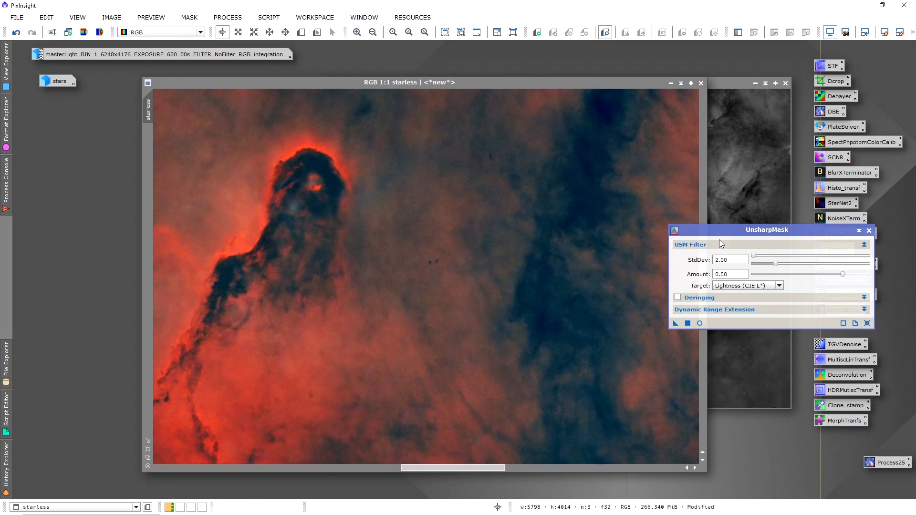
click(699, 323)
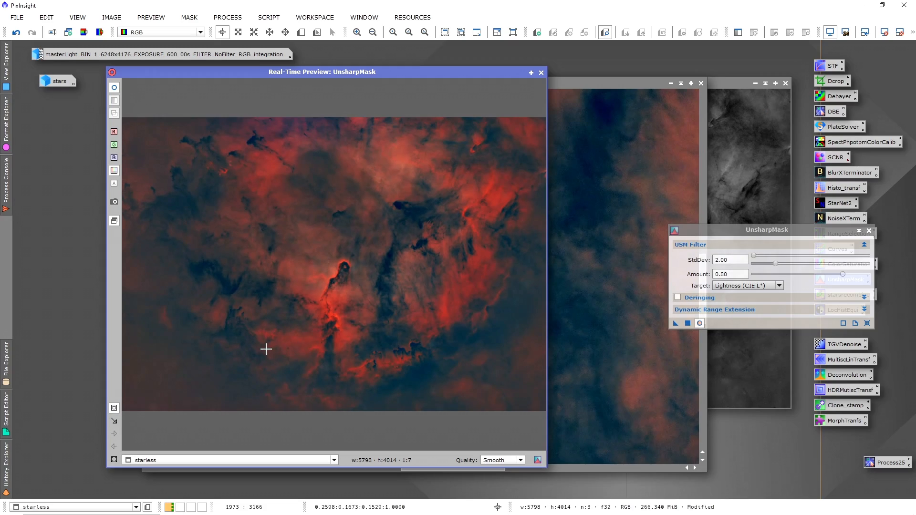
drag(243, 357, 429, 239)
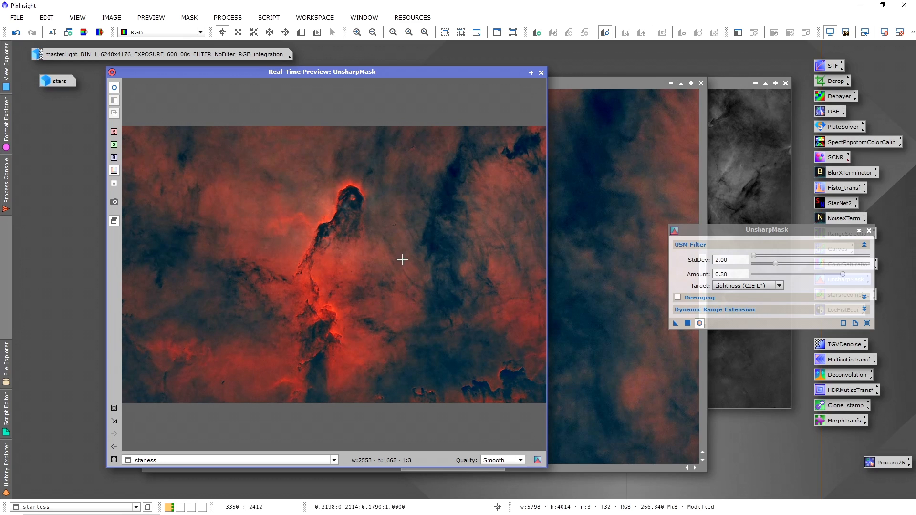
mouse_move(842, 274)
mouse_down()
mouse_move(760, 278)
mouse_move(829, 282)
mouse_up()
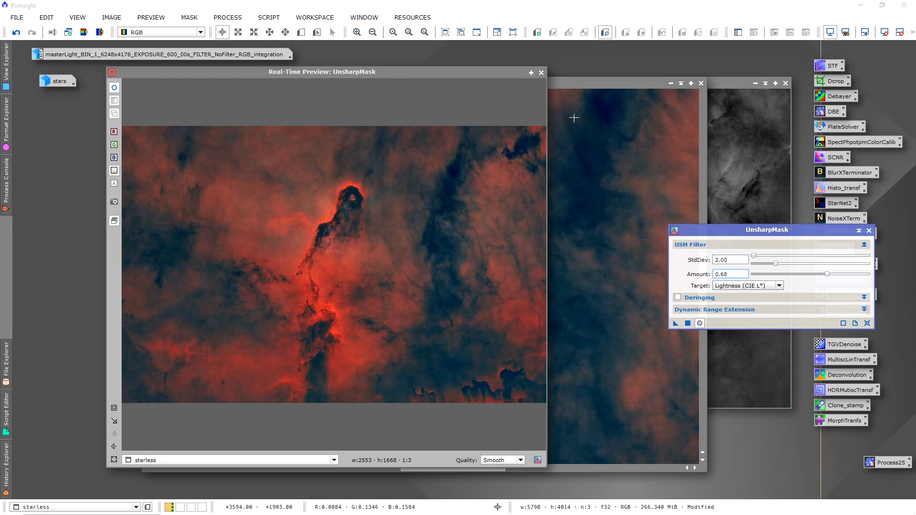
click(541, 72)
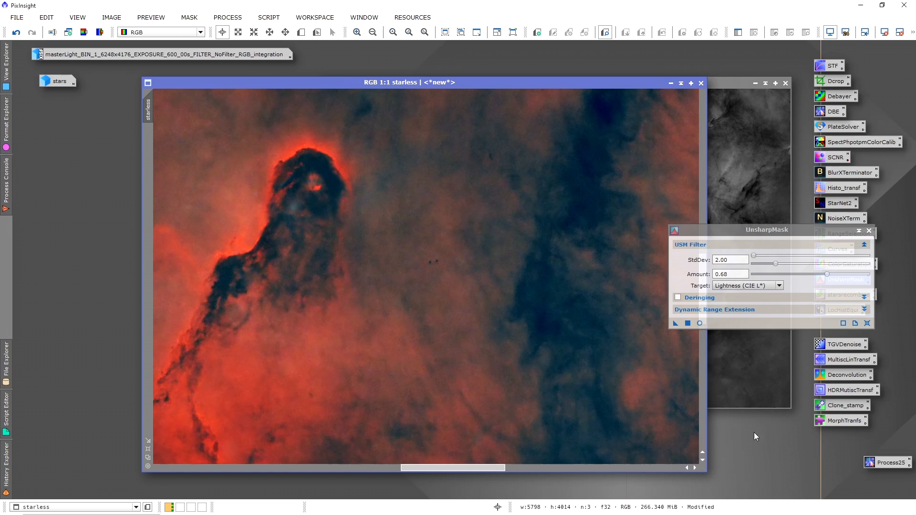
click(686, 323)
Compare starless before and after sharpening by repeatedly undoing and redoing it, inspect the fine detail and noise, and close UnsharpMask.
click(18, 32)
click(32, 32)
click(16, 32)
click(32, 33)
scroll(422, 330, down, 1)
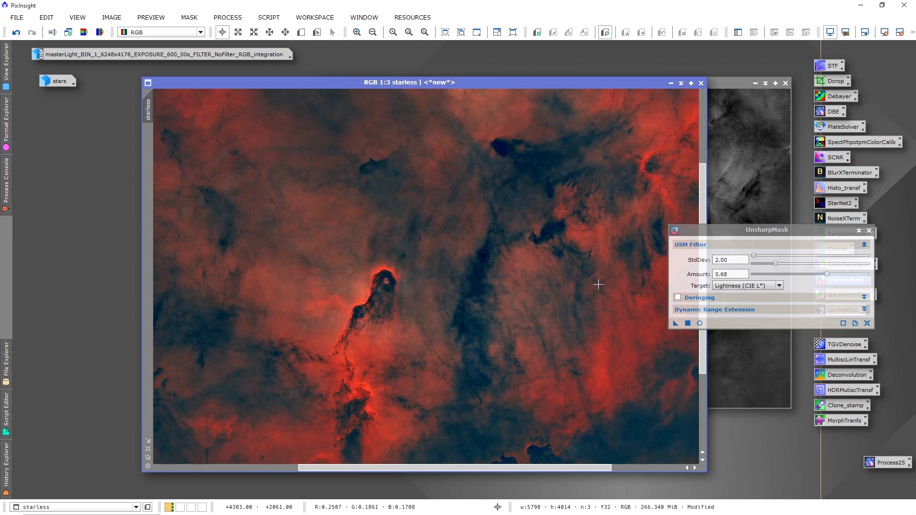
scroll(591, 272, up, 2)
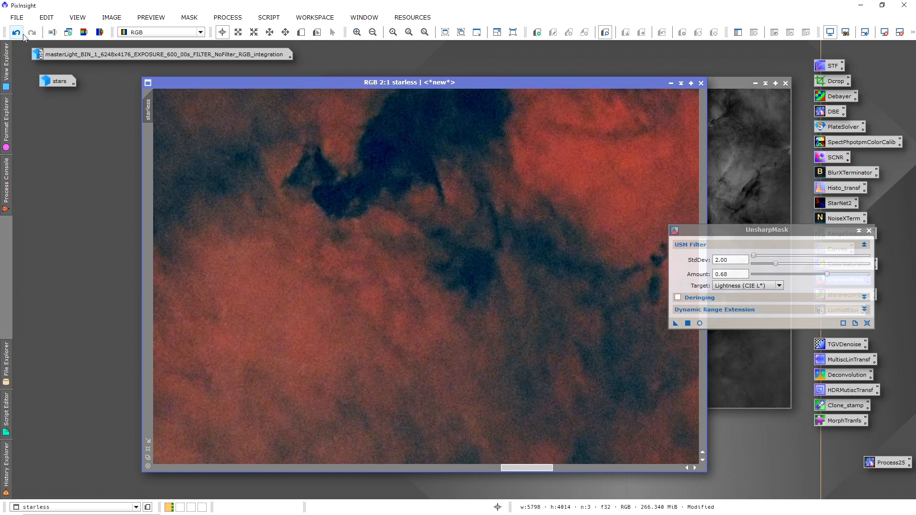
click(18, 33)
click(31, 33)
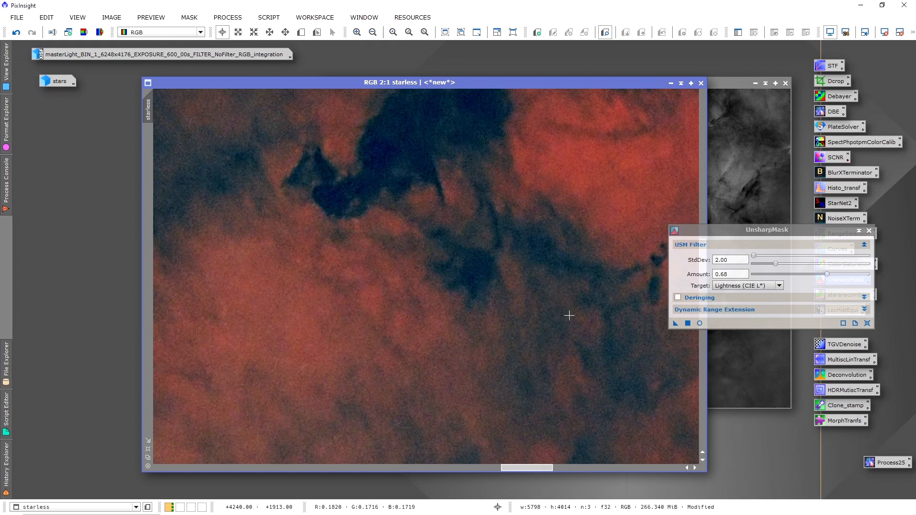
click(869, 231)
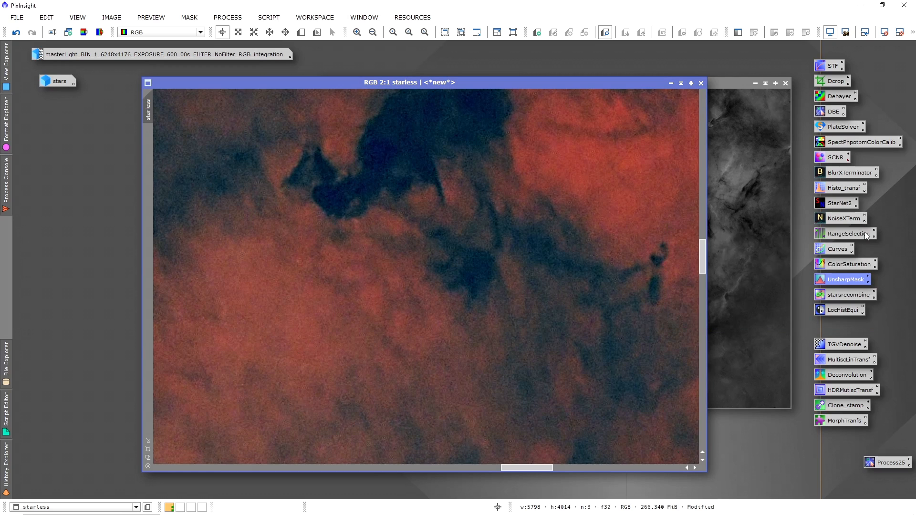
Apply NoiseXTerminator to starless with denoise set to 0.50 and detail at 0.15, briefly opening and closing TGVDenoise beforehand.
click(837, 220)
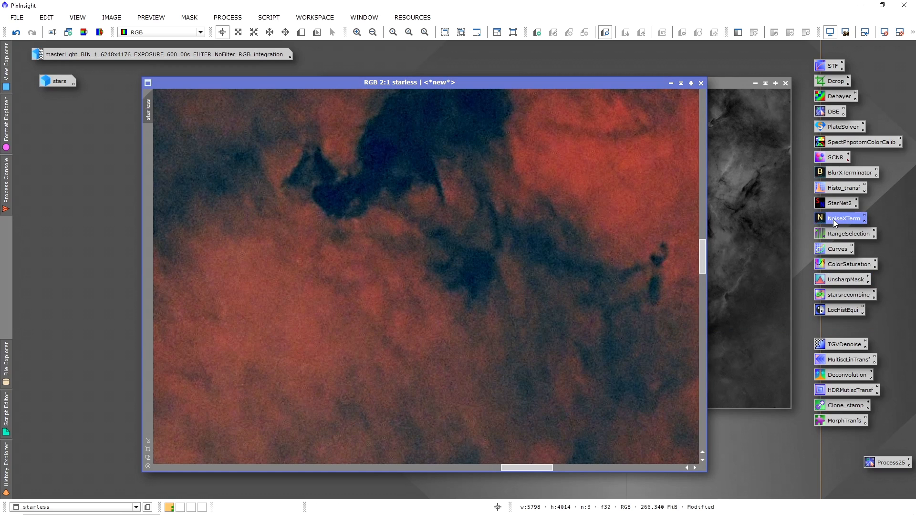
double_click(836, 218)
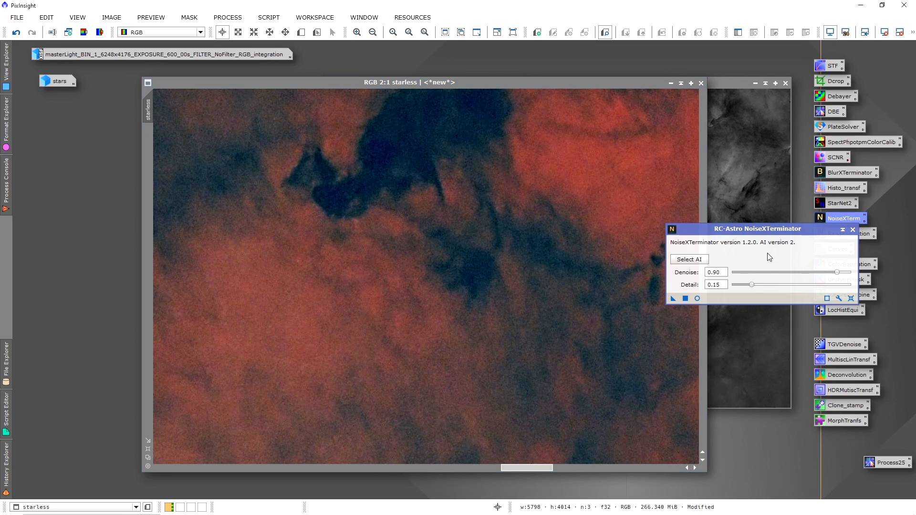
drag(785, 230, 751, 159)
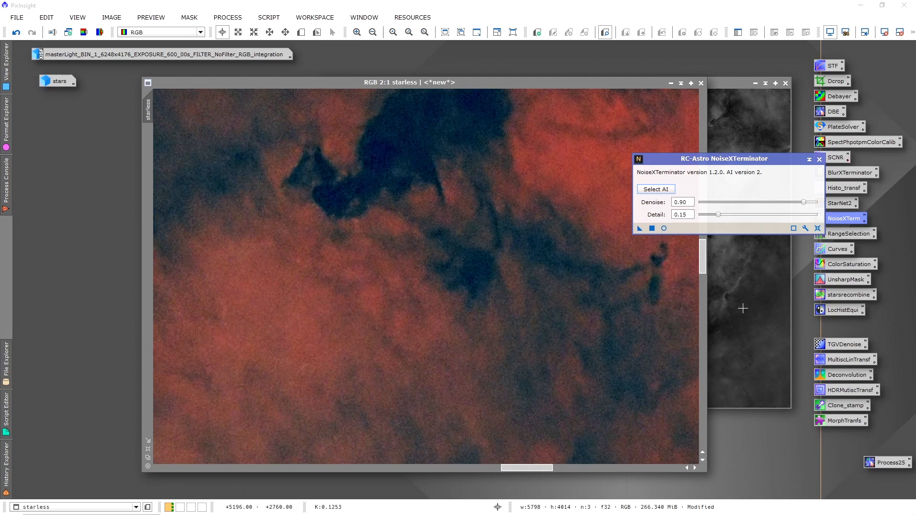
double_click(847, 343)
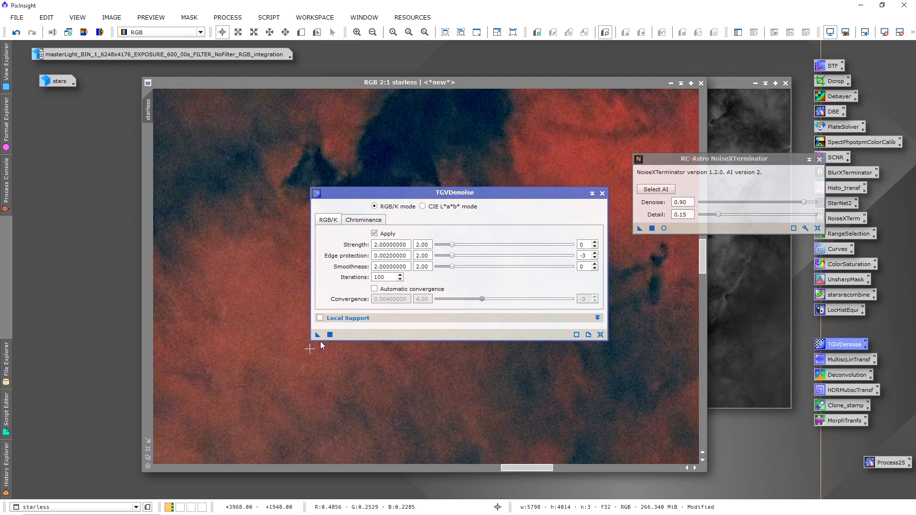
click(602, 193)
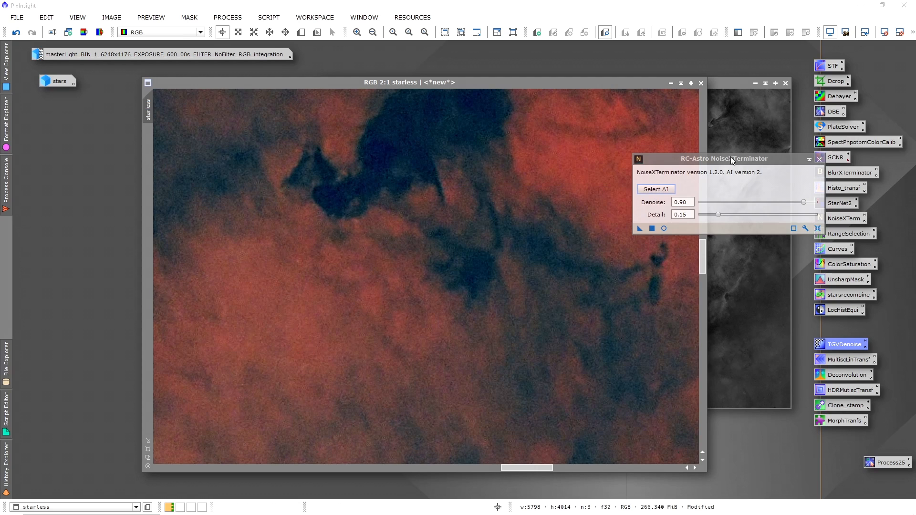
drag(731, 157, 725, 170)
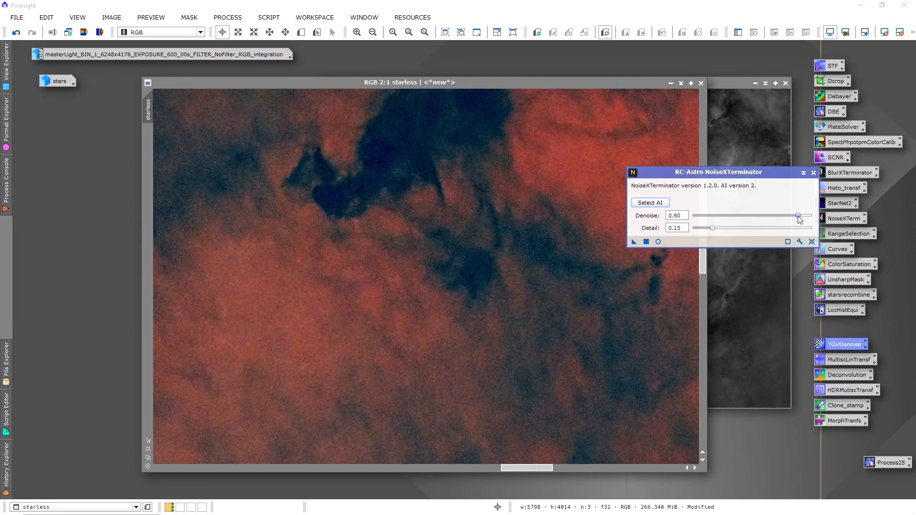
drag(798, 215, 755, 217)
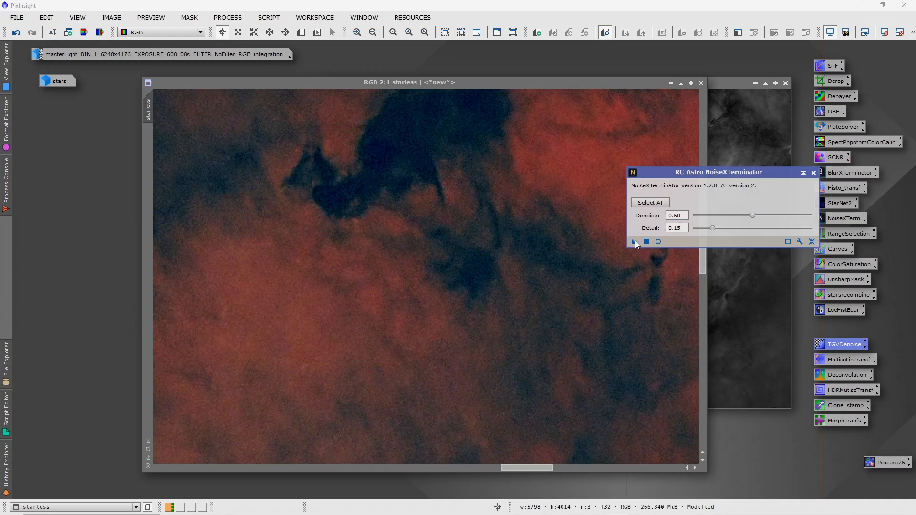
drag(633, 241, 270, 310)
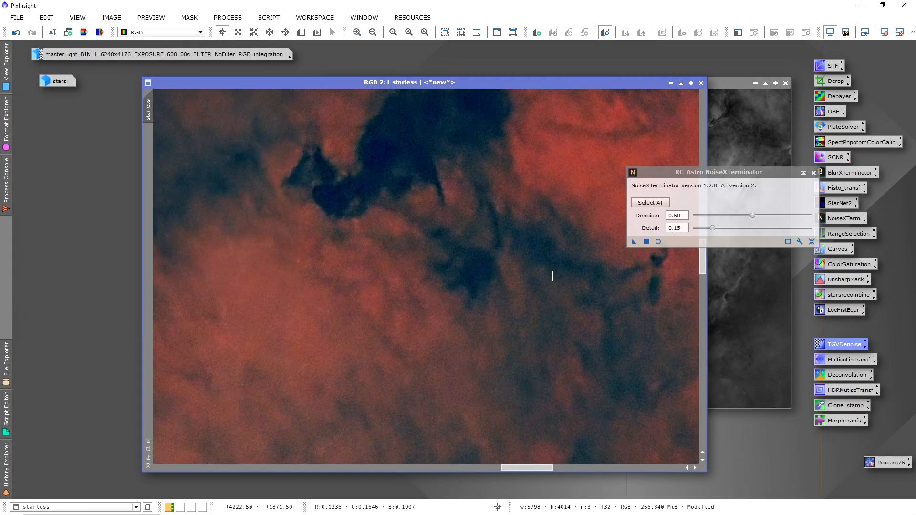
Close NoiseXTerminator and the starless_L image, accepting that its active mask references are broken.
scroll(532, 250, down, 3)
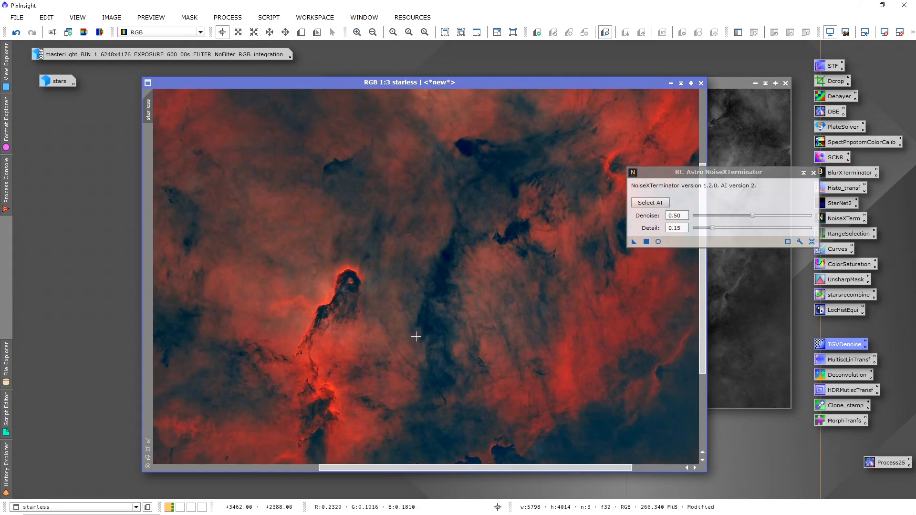
scroll(416, 336, down, 2)
right_click(484, 223)
click(546, 442)
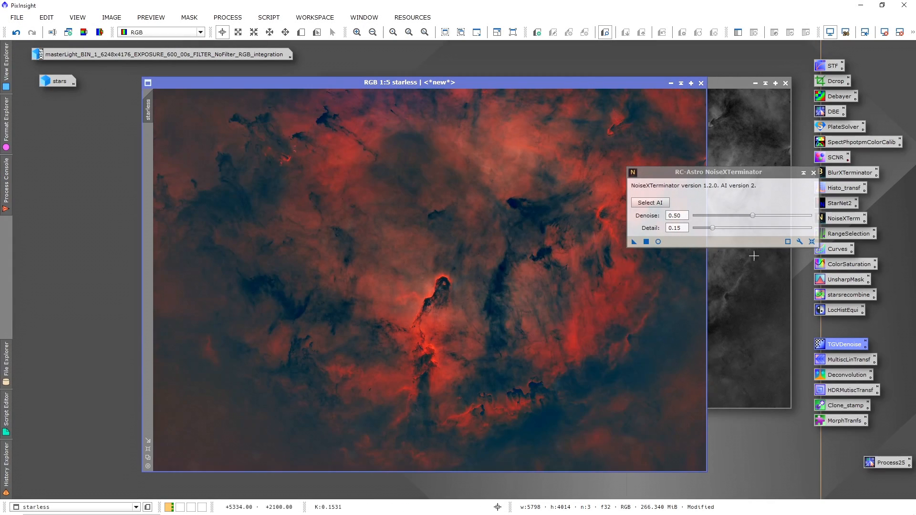
click(813, 172)
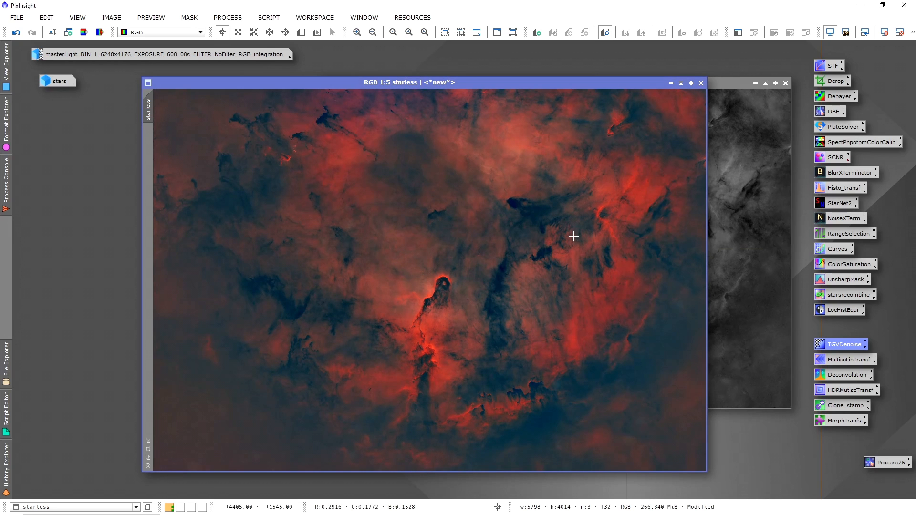
click(757, 146)
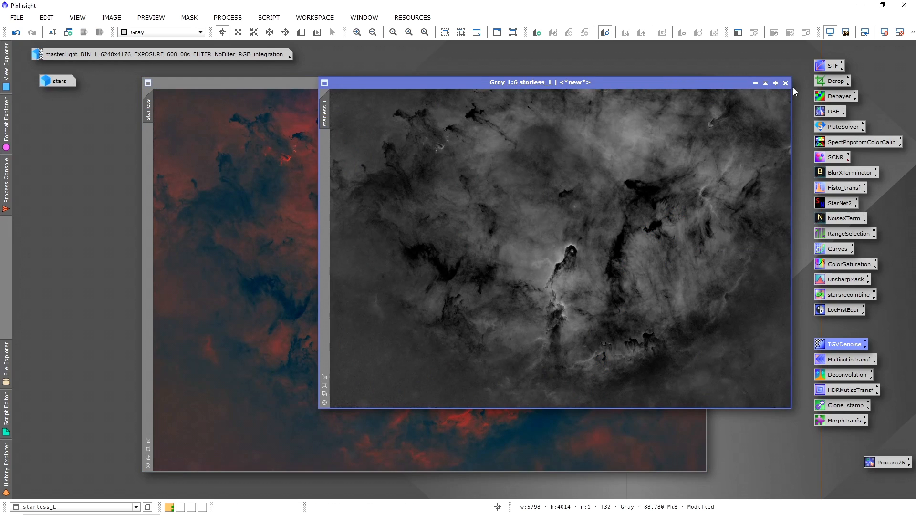
click(786, 84)
click(476, 284)
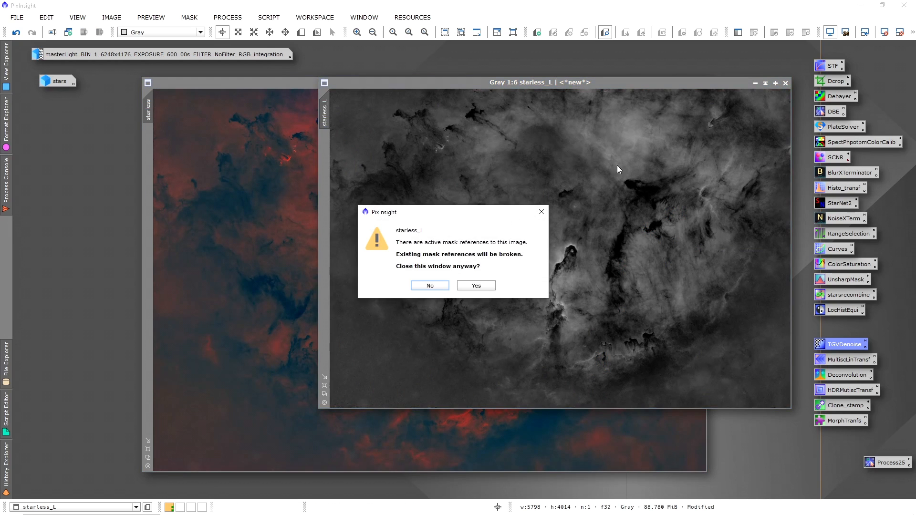
click(476, 285)
Restore the stars image, arrange its window overlapping starless so both can be reached, and make stars the active image.
drag(619, 86, 513, 77)
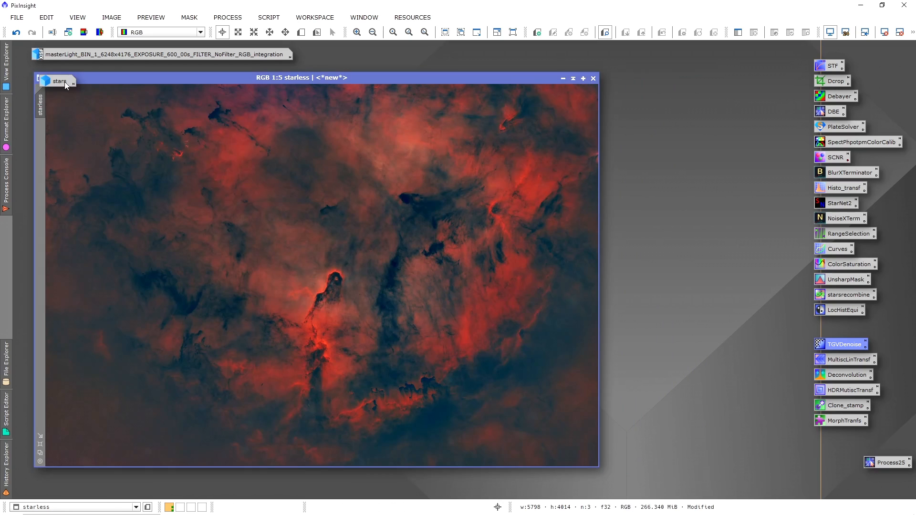
double_click(60, 82)
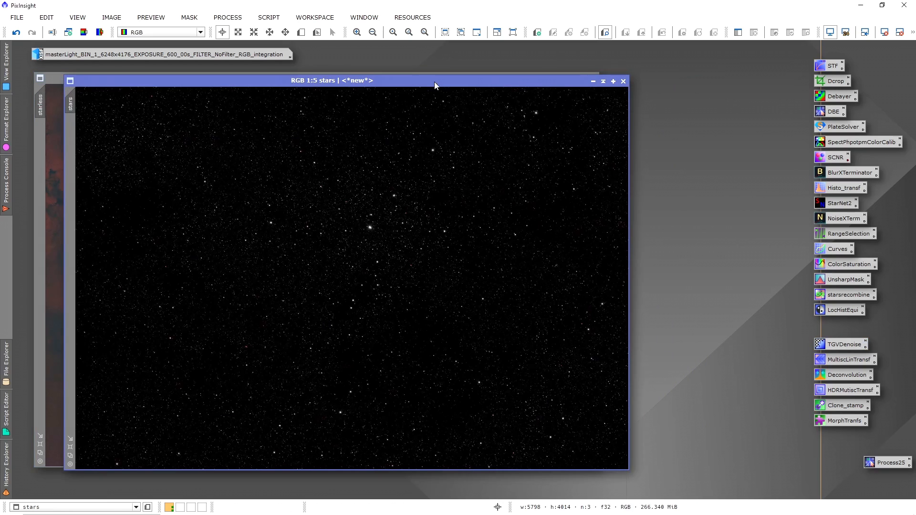
drag(434, 81, 546, 79)
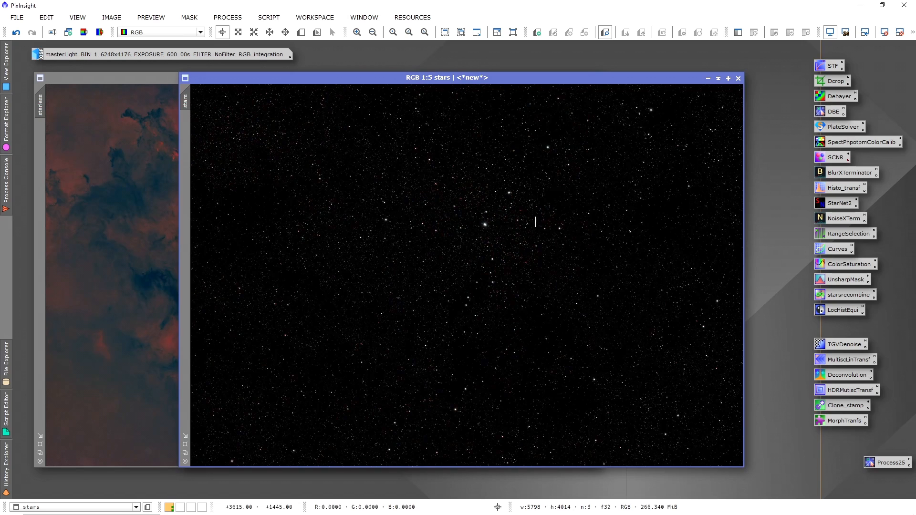
click(114, 187)
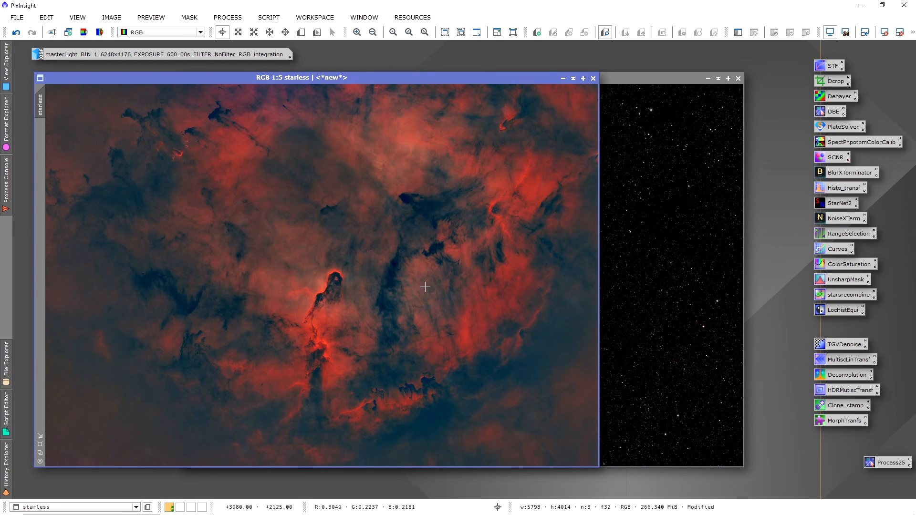
click(666, 232)
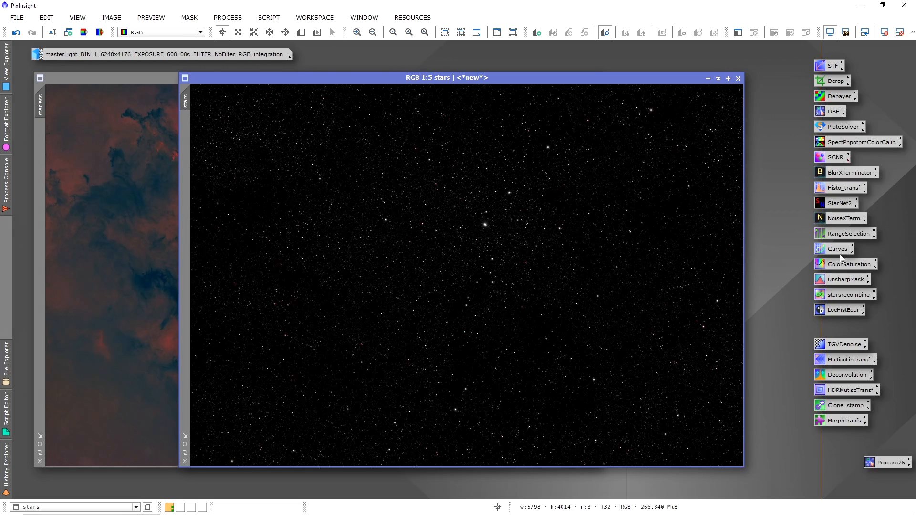
Brighten stars using HistogramTransformation with midtones at 0.39151713, checking the real-time preview, and close the preview and the process.
double_click(838, 190)
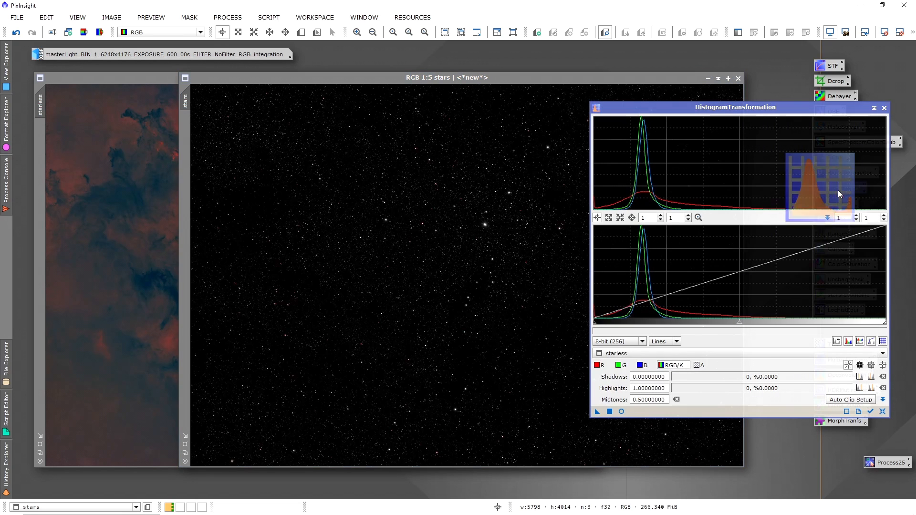
click(622, 412)
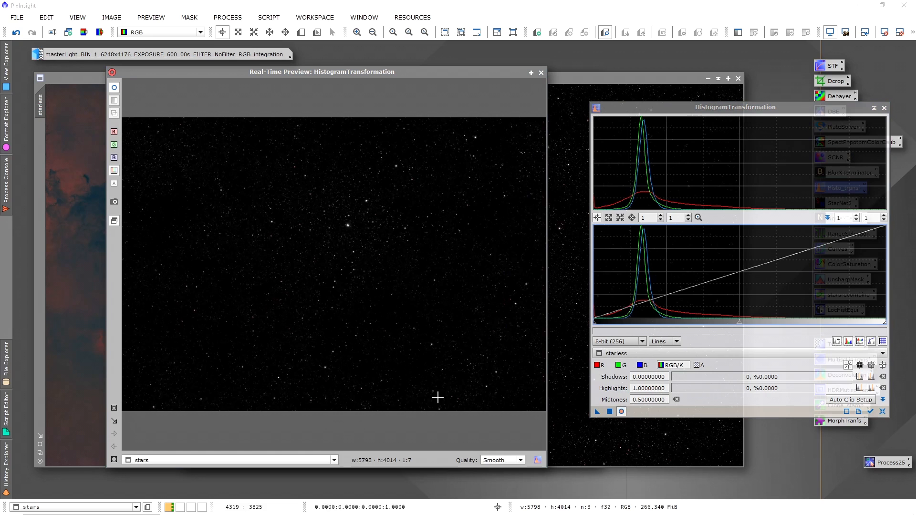
drag(740, 323, 715, 331)
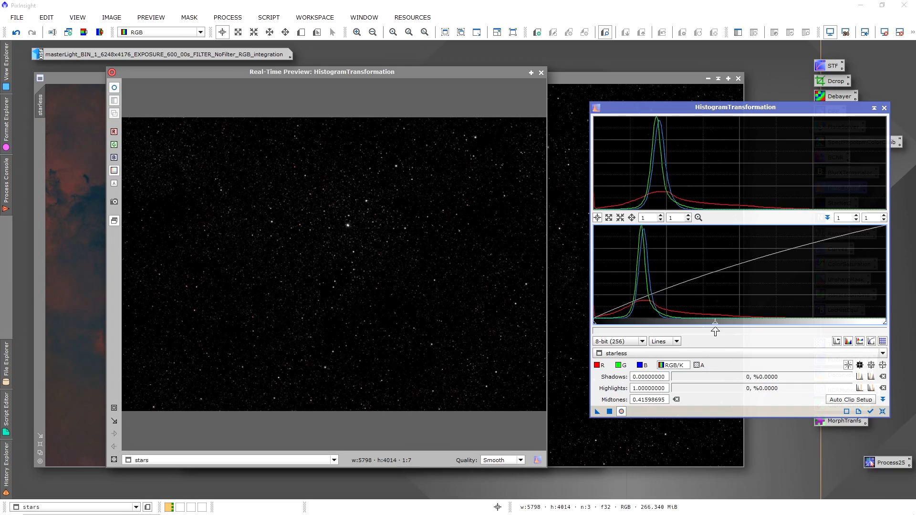
click(882, 411)
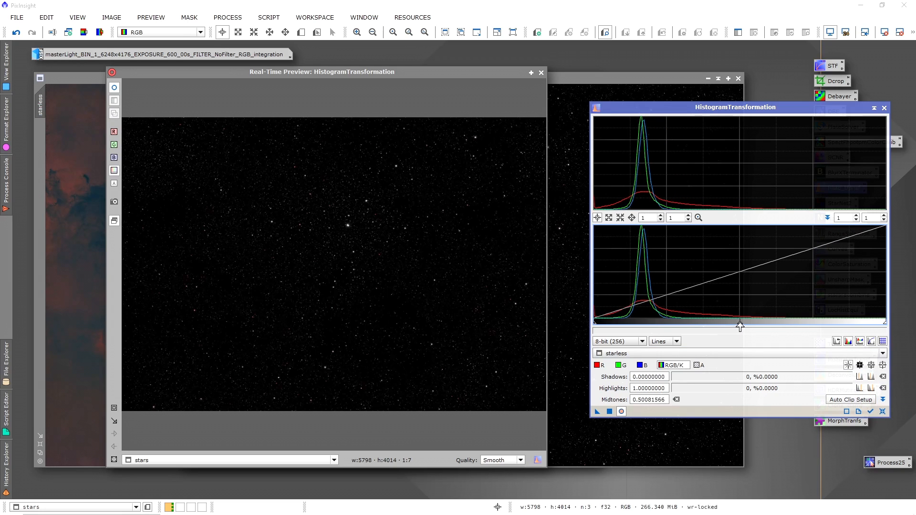
drag(739, 327, 705, 331)
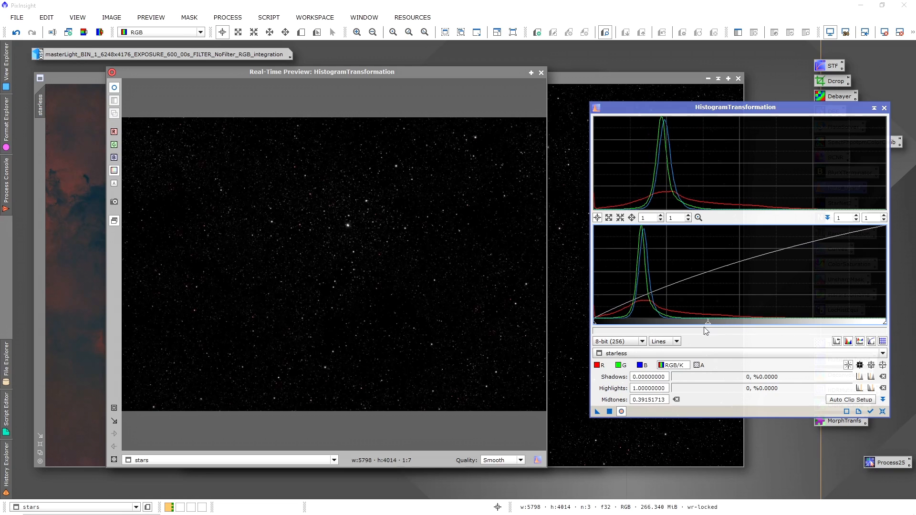
click(609, 411)
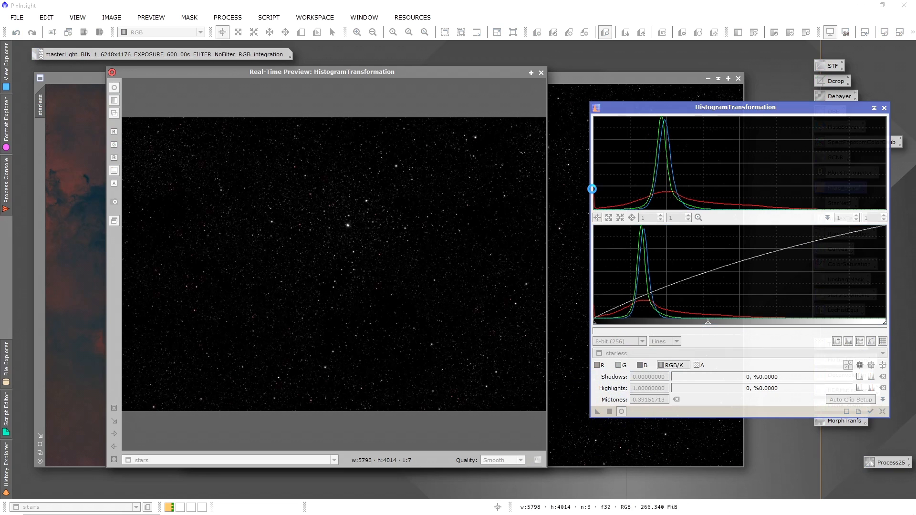
click(540, 72)
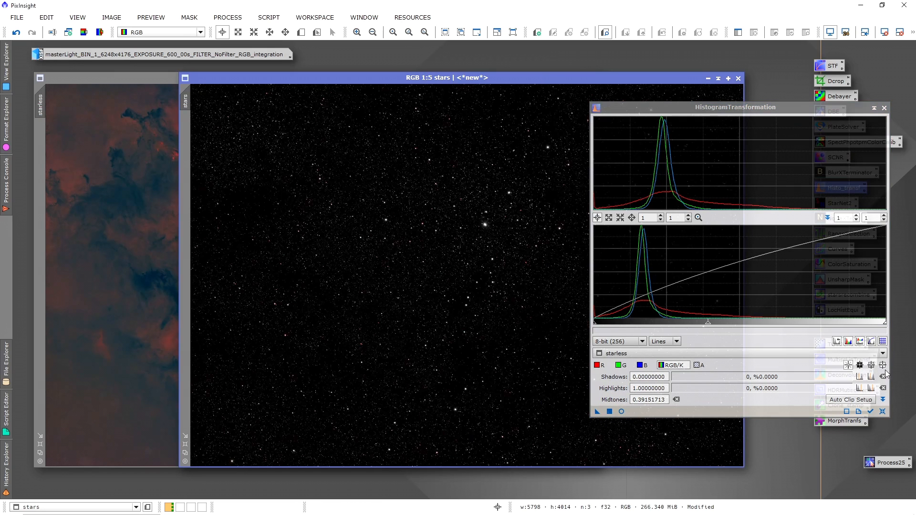
click(884, 108)
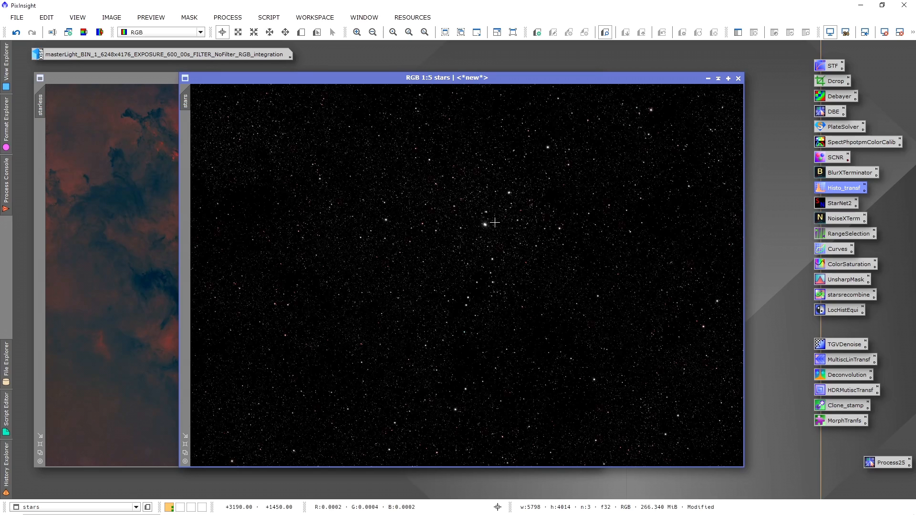
Raise the saturation to 0.59091 across all hues with ColorSaturation, apply it to stars, and close the process and its real-time preview.
scroll(487, 227, up, 6)
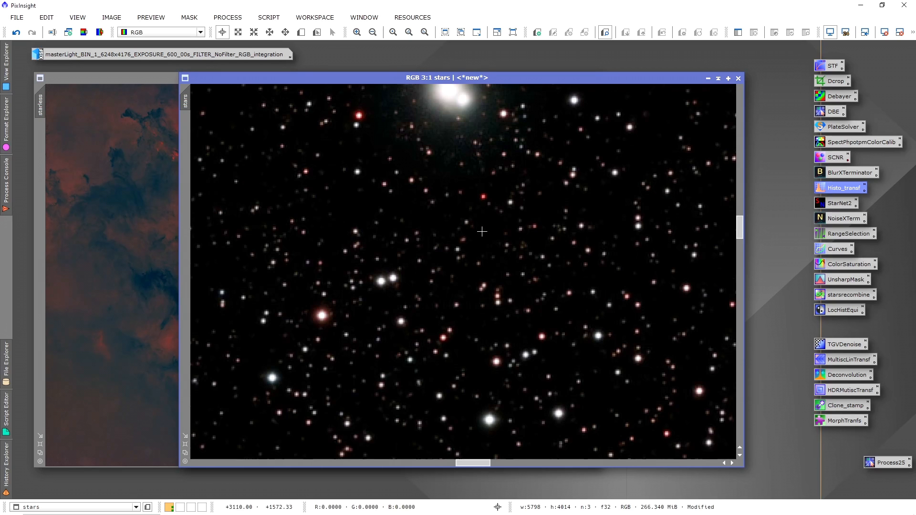
scroll(411, 267, up, 2)
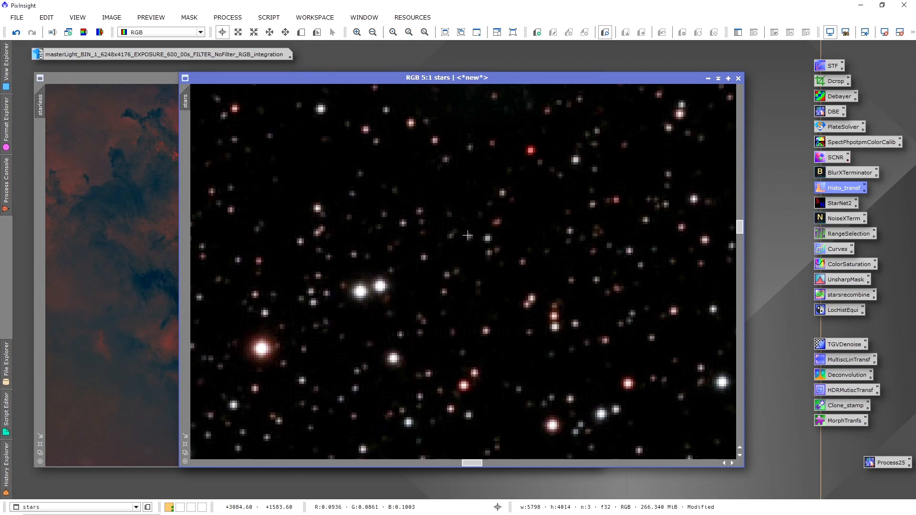
scroll(484, 248, down, 4)
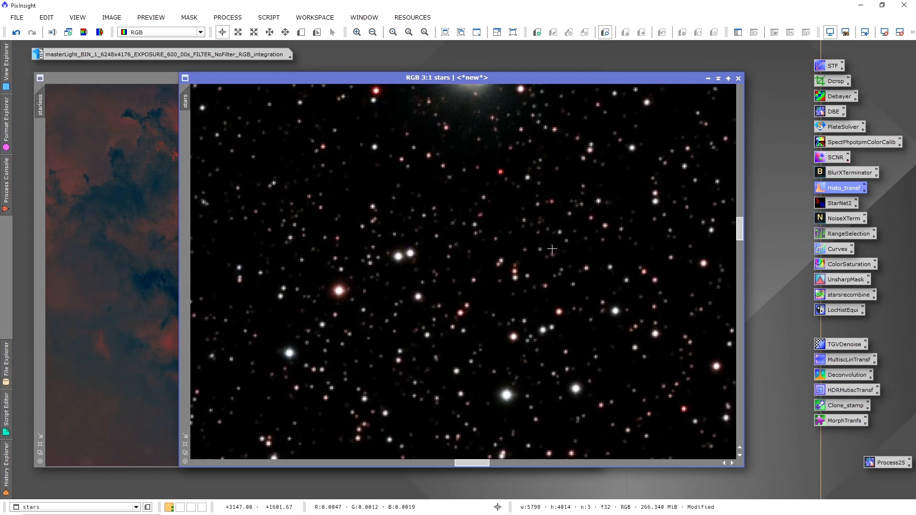
scroll(533, 243, up, 1)
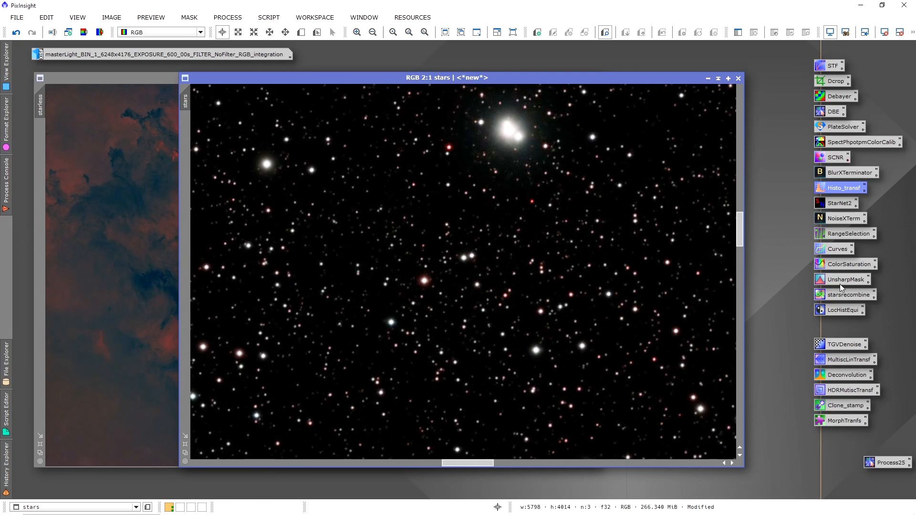
double_click(845, 265)
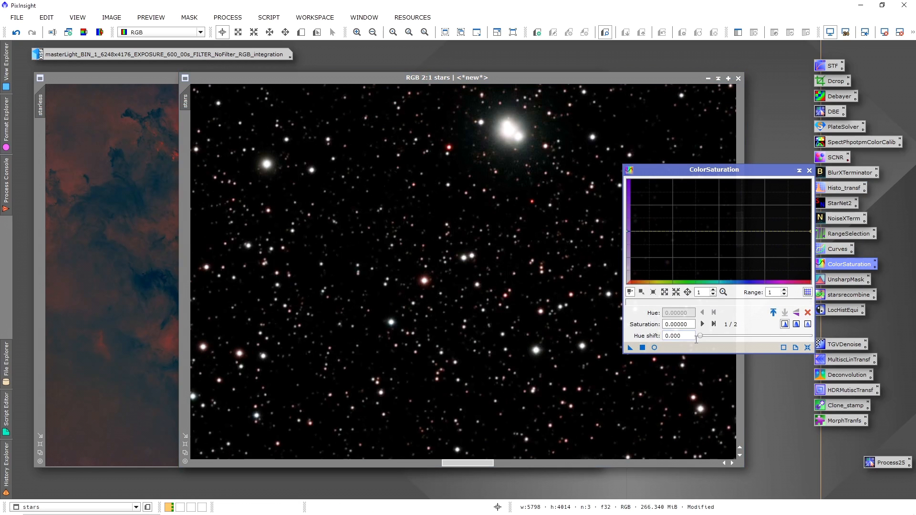
click(654, 348)
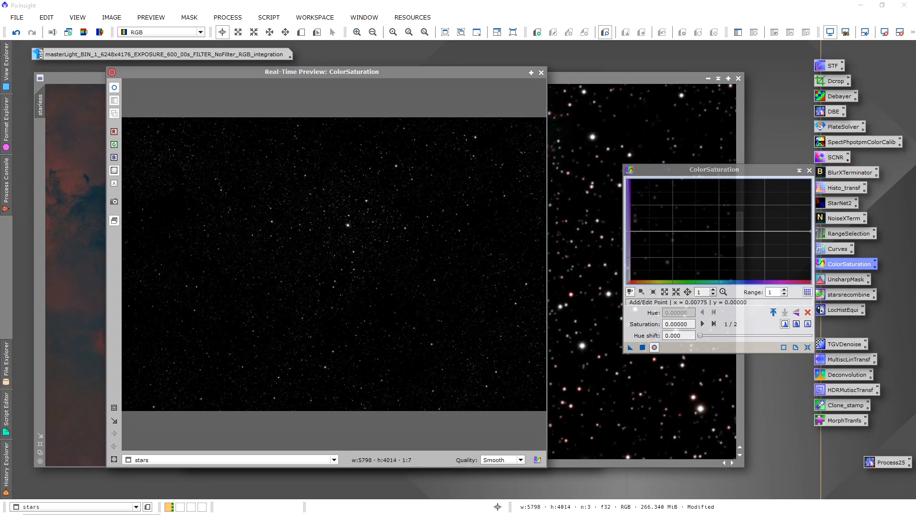
click(627, 231)
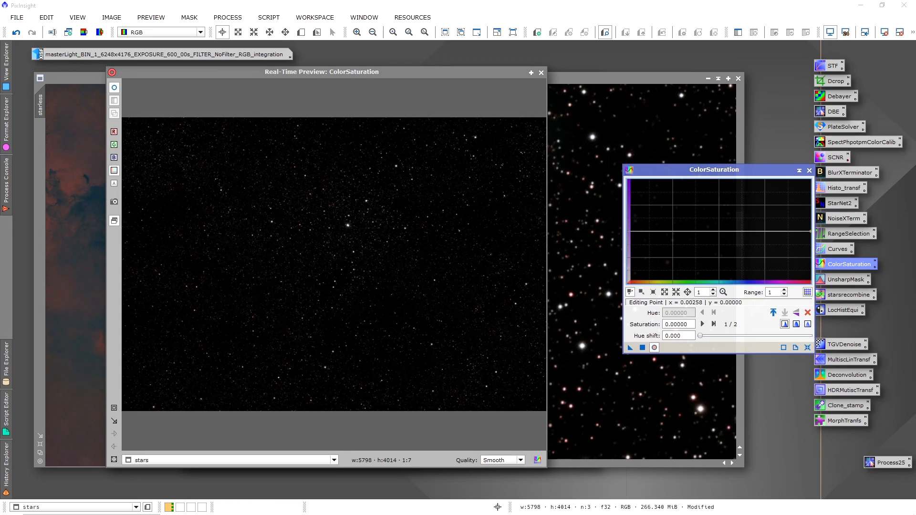
drag(627, 232, 627, 200)
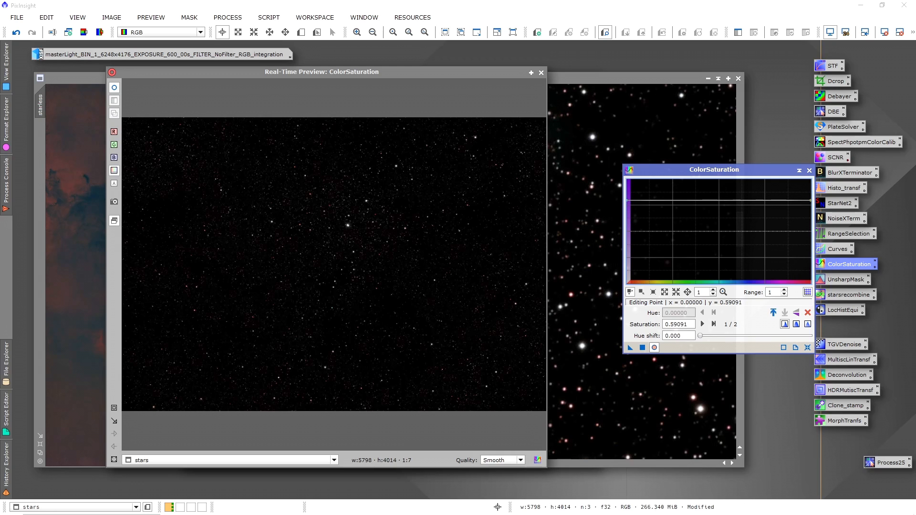
click(642, 347)
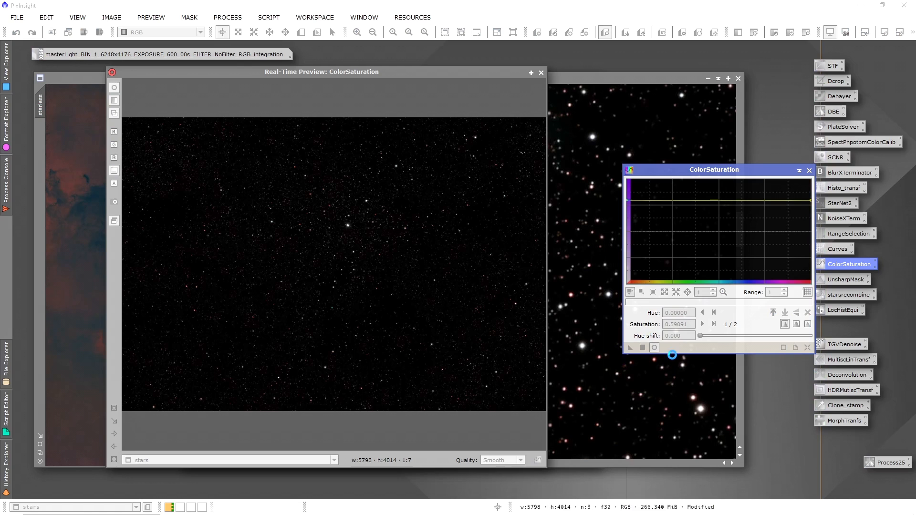
click(806, 348)
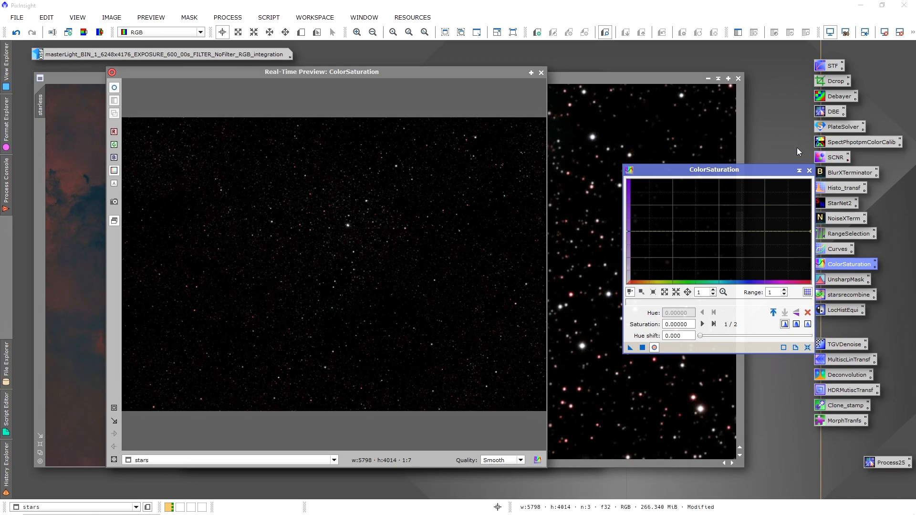
click(809, 170)
click(541, 72)
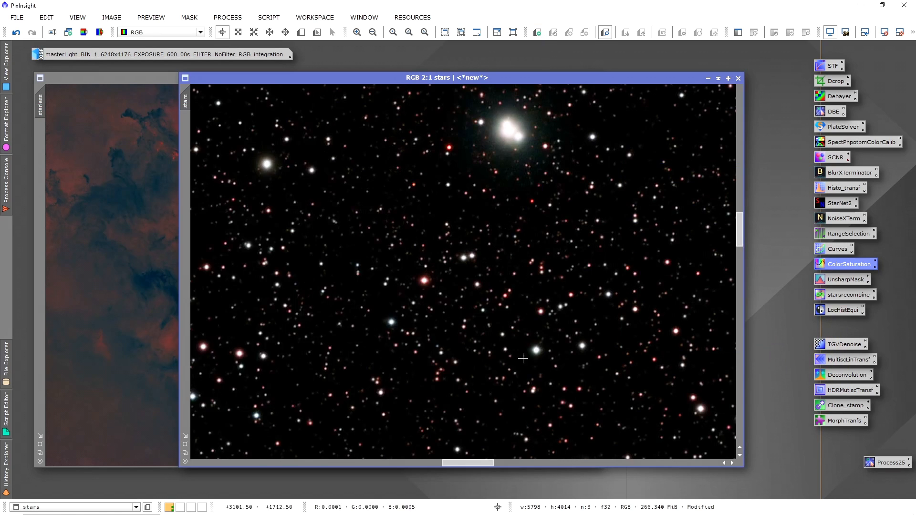
Compare stars before and after the saturation boost, and inspect the star colours up close and across the whole image.
scroll(458, 247, up, 2)
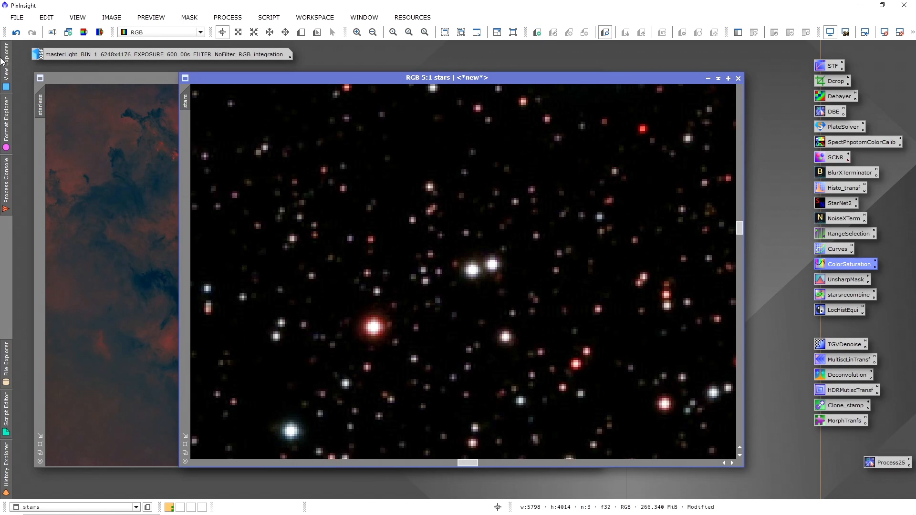
click(14, 32)
click(32, 32)
scroll(454, 244, down, 5)
right_click(455, 244)
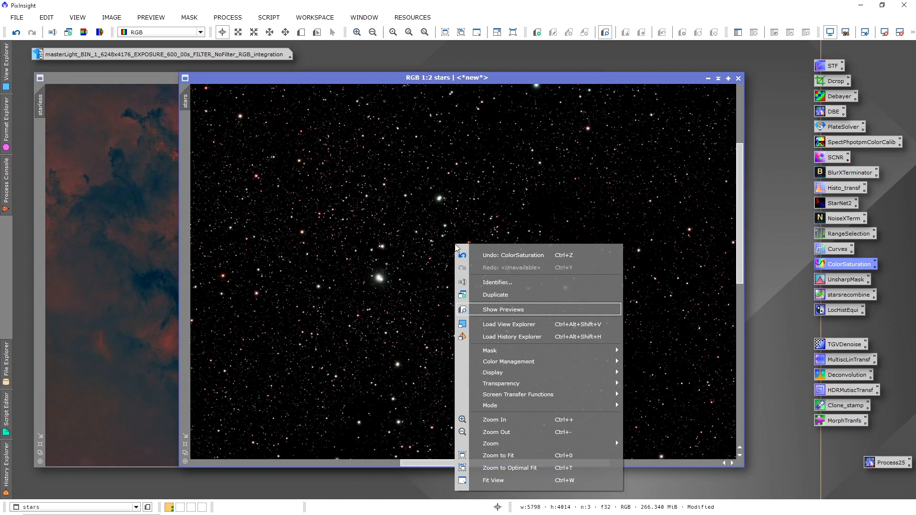
click(481, 455)
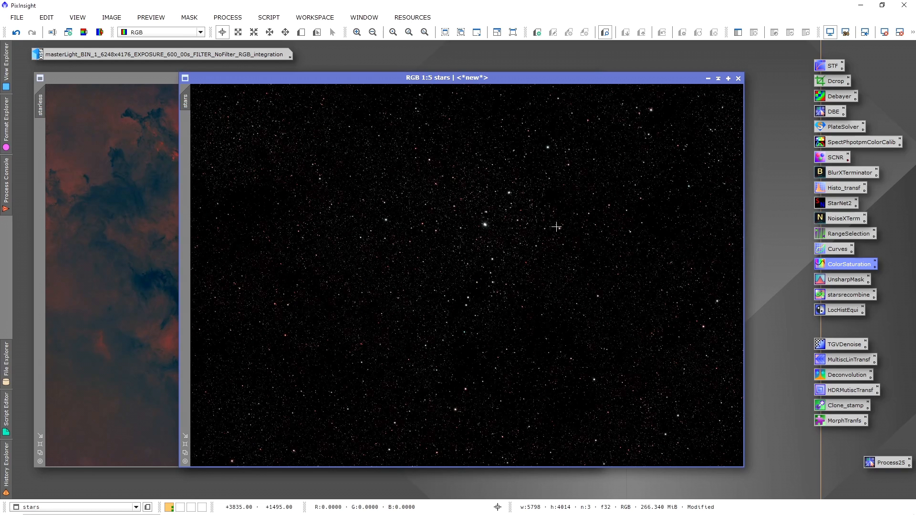
scroll(537, 229, up, 7)
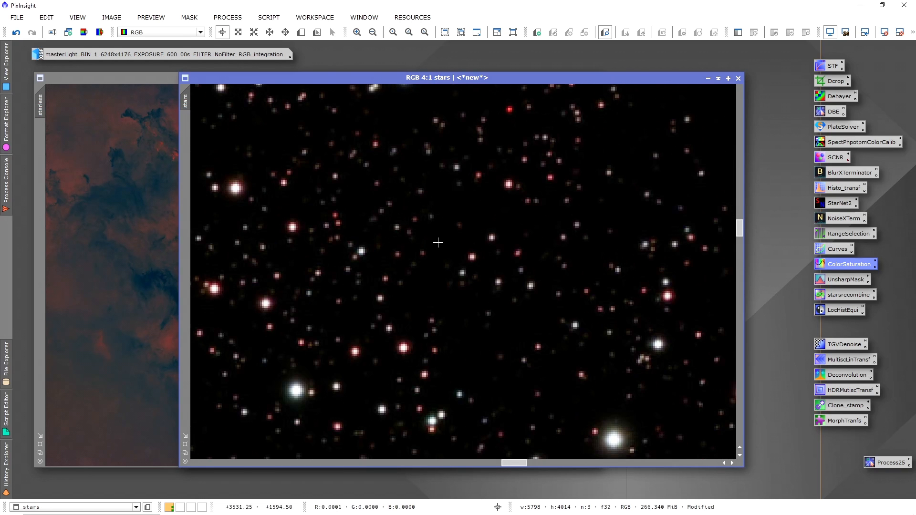
scroll(437, 246, up, 1)
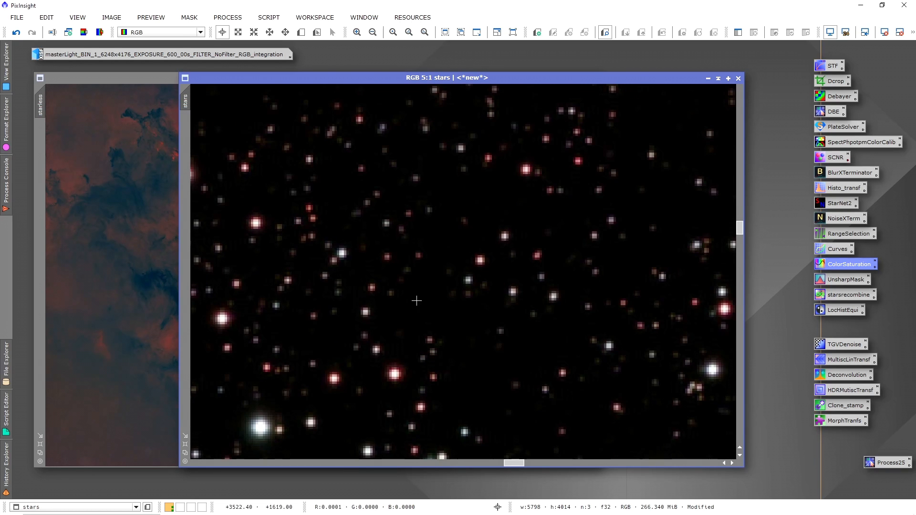
scroll(496, 318, down, 5)
scroll(500, 273, down, 1)
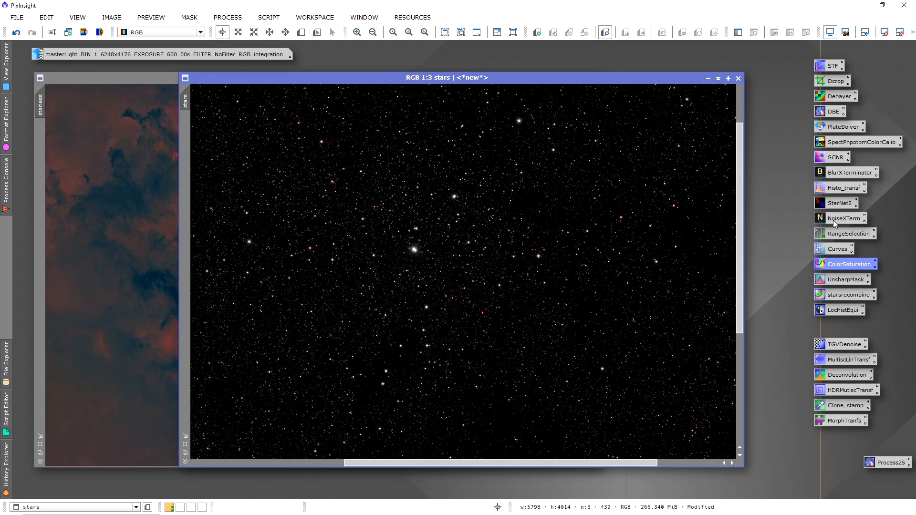
View the whole stars image and compare it with starless by switching between the two, ending with stars active.
scroll(408, 253, down, 2)
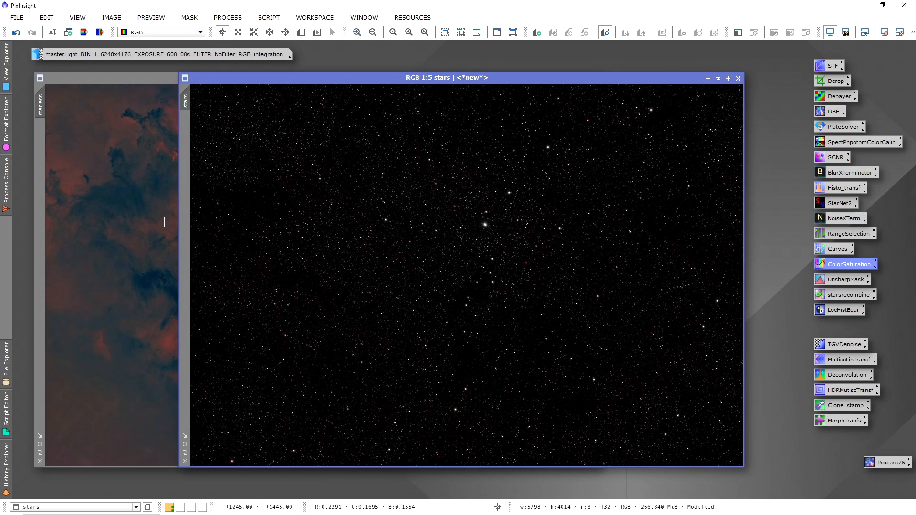
click(168, 282)
click(656, 252)
click(138, 192)
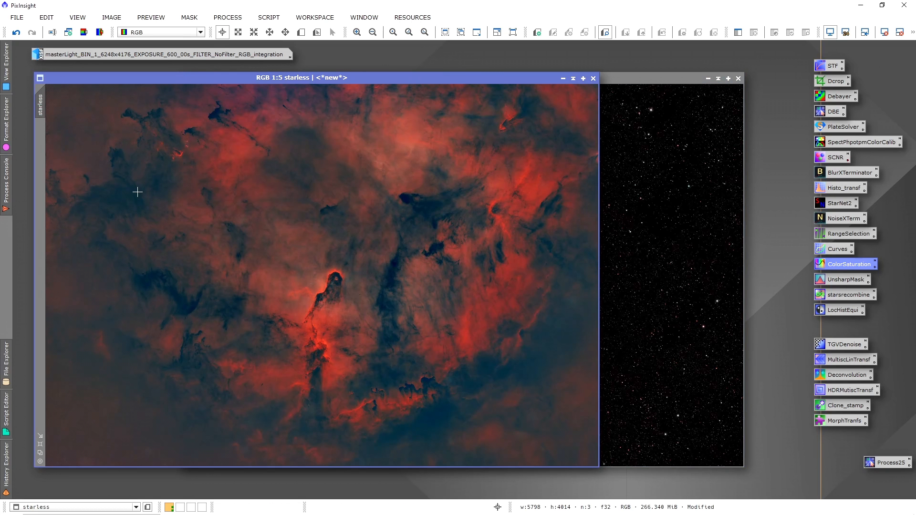
click(672, 242)
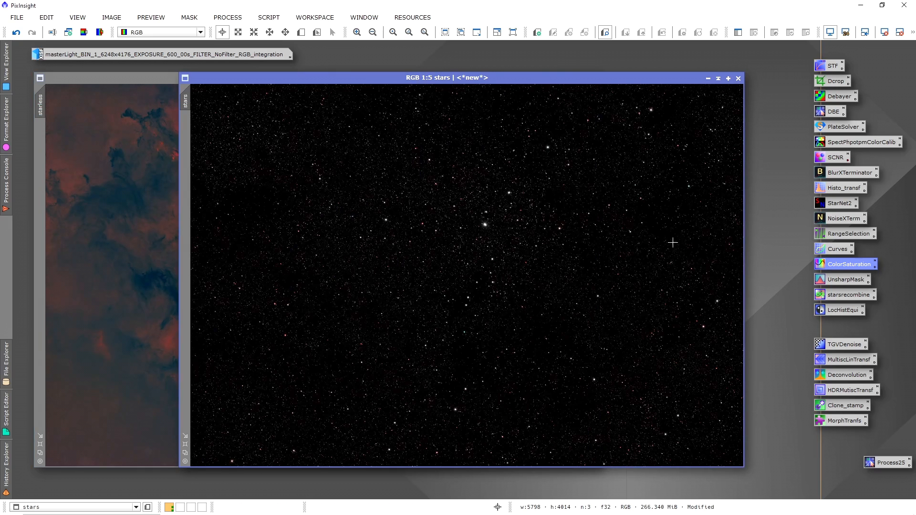
click(227, 17)
mouse_move(334, 9)
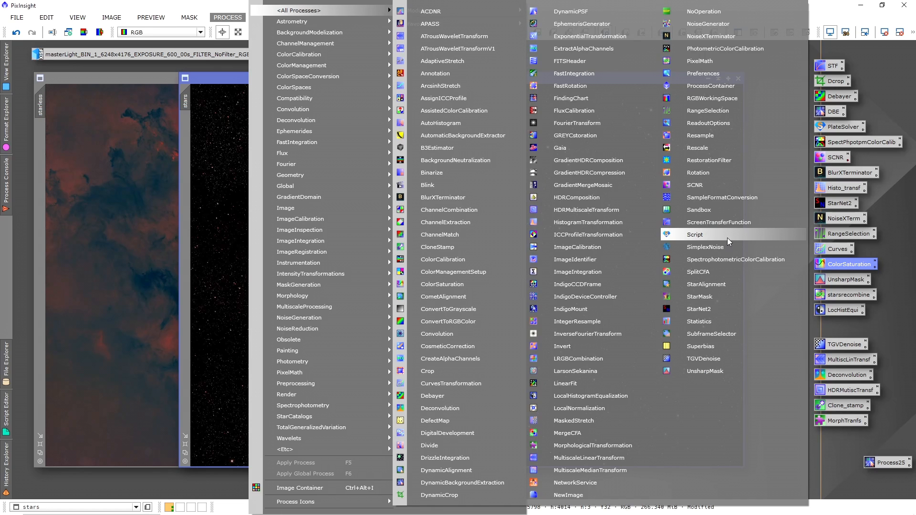
click(699, 61)
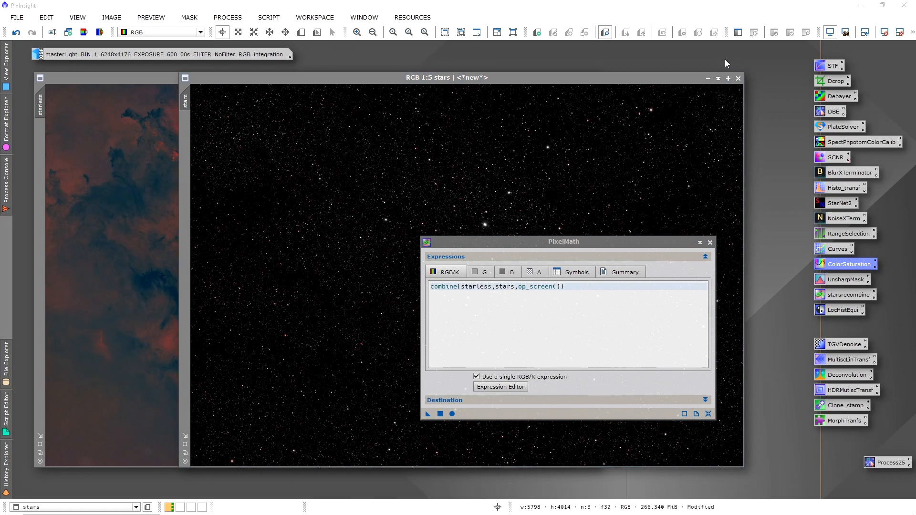
click(710, 242)
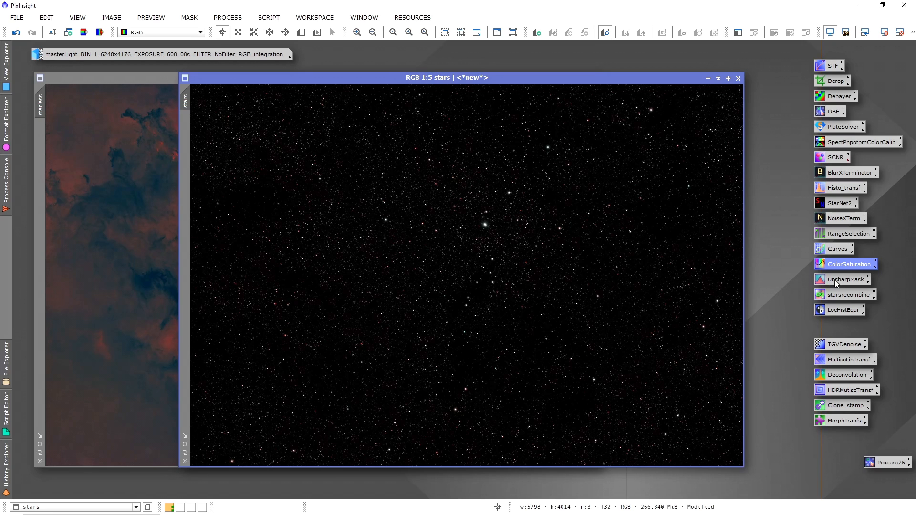
Recombine both images by applying the saved starsrecombine PixelMath expression combine(starless,stars,op_screen()) to stars, and close the process.
double_click(846, 295)
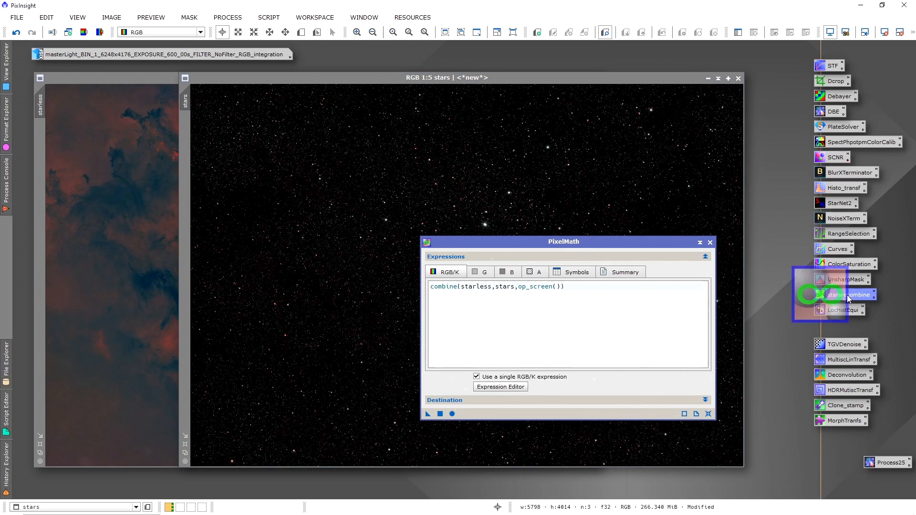
drag(593, 242, 570, 169)
triple_click(572, 218)
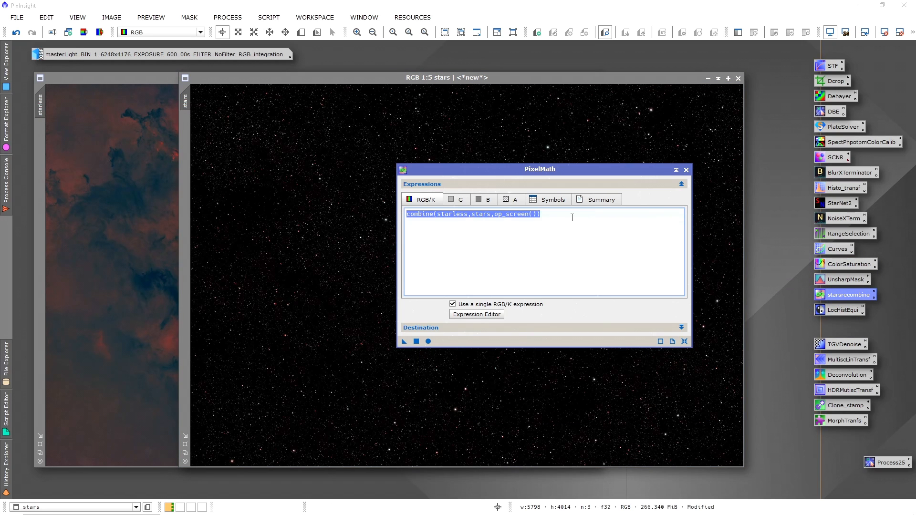
click(567, 238)
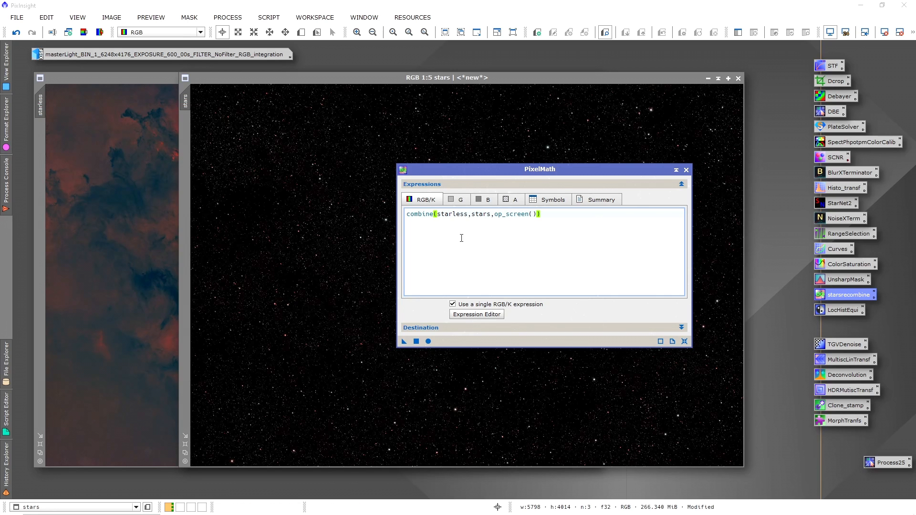
click(101, 141)
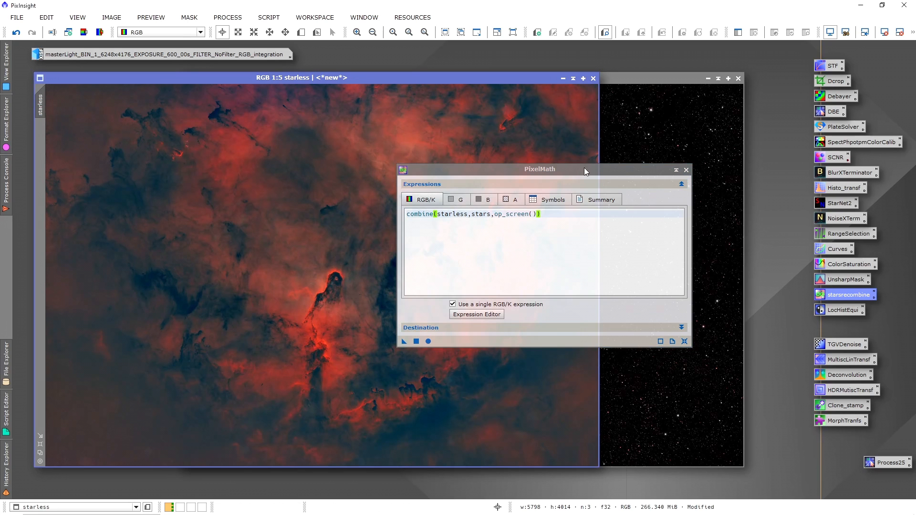
click(636, 116)
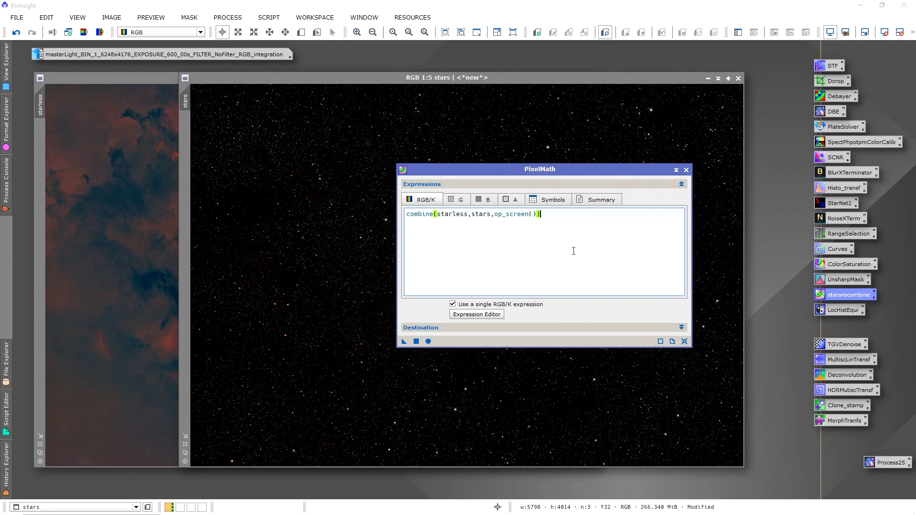
click(416, 341)
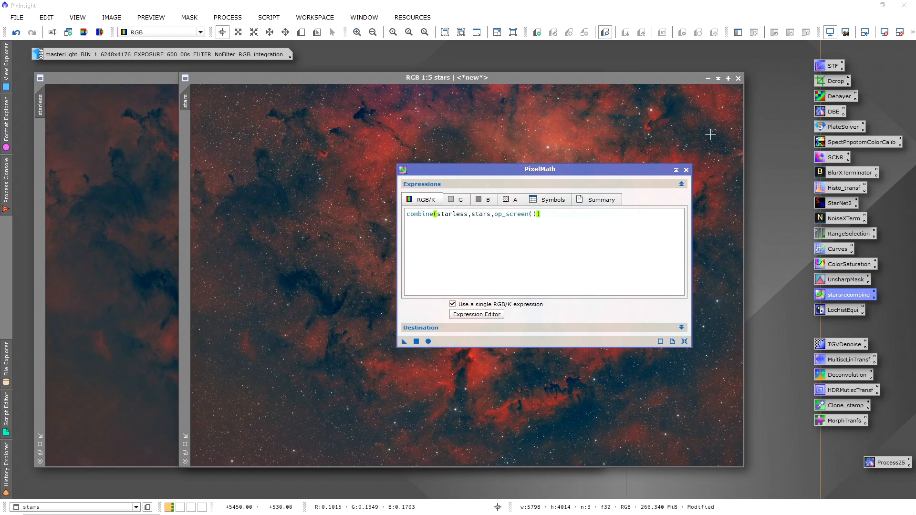
click(686, 170)
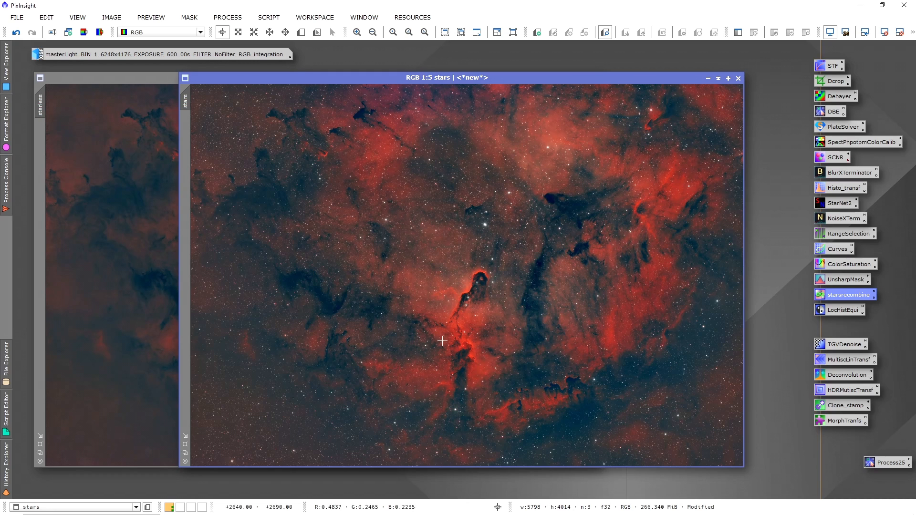
Close the starless image without saving it.
click(92, 164)
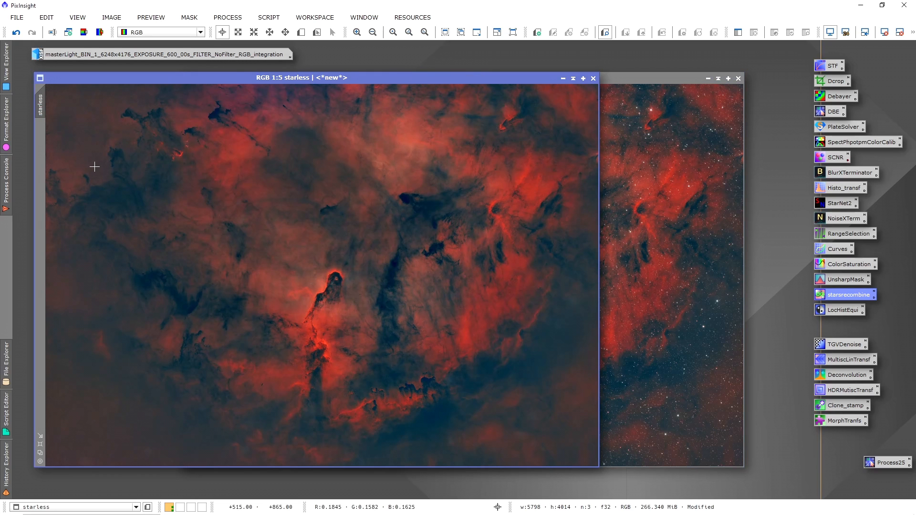
click(593, 78)
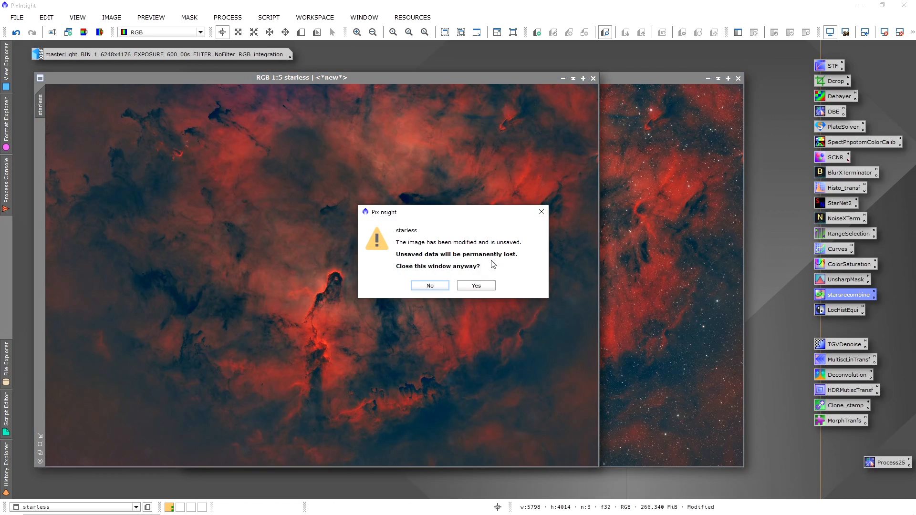
click(475, 285)
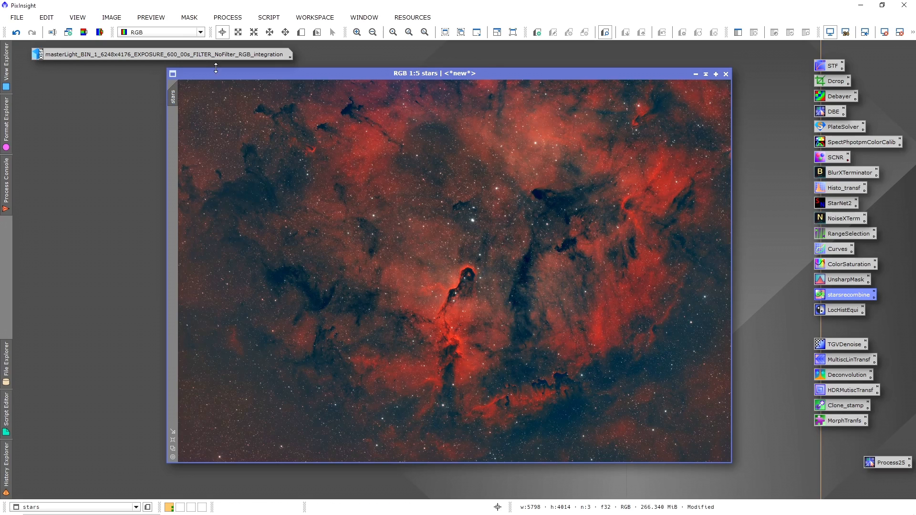
Restore the original masterLight integration image and arrange it overlapping the recombined stars image so both can be reached.
double_click(201, 53)
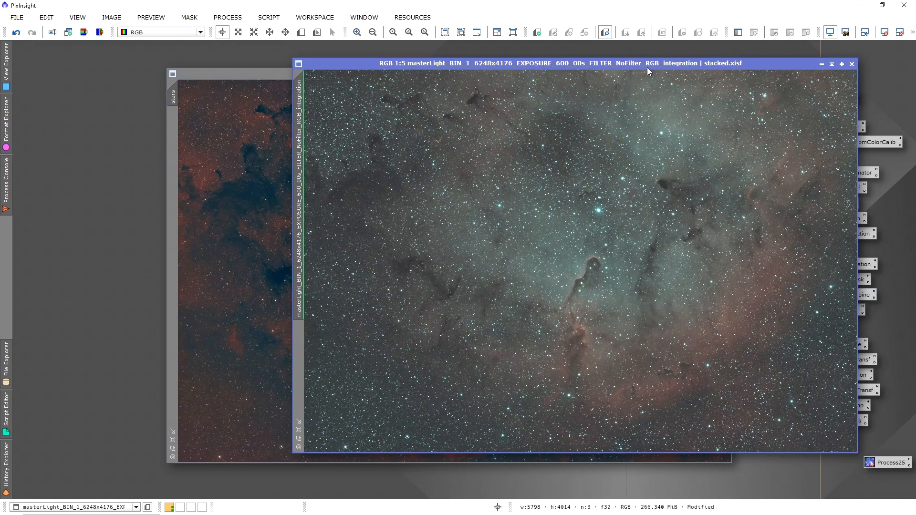
drag(648, 69, 383, 74)
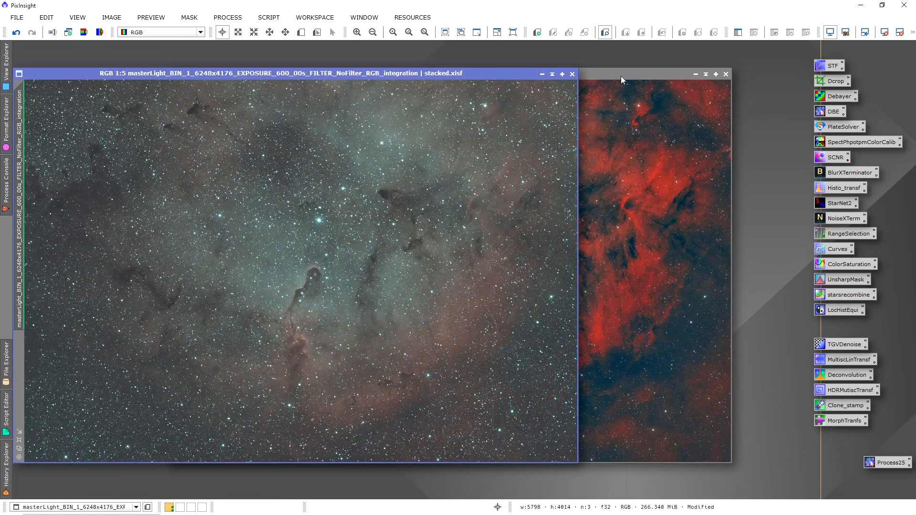
drag(620, 76, 792, 80)
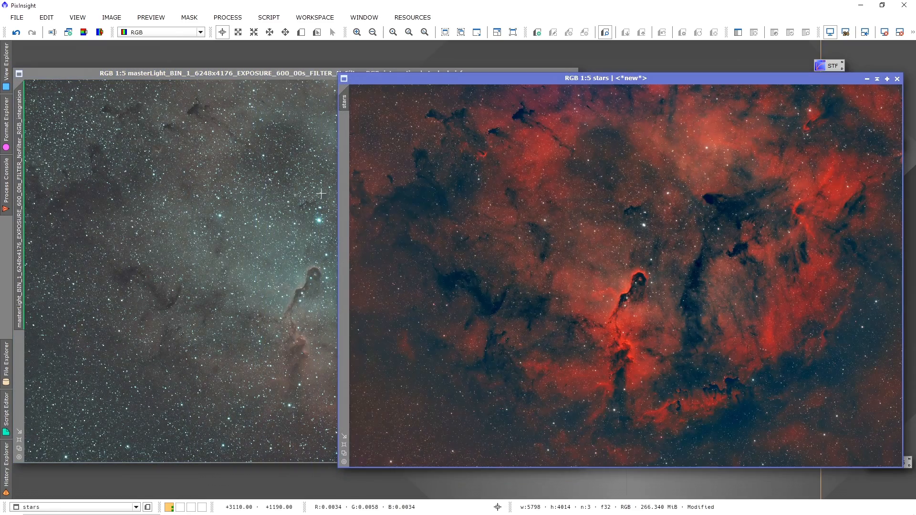
Compare the original integration with the recombined image by alternating between them, and minimize the original and re-centre the recombined image.
click(320, 192)
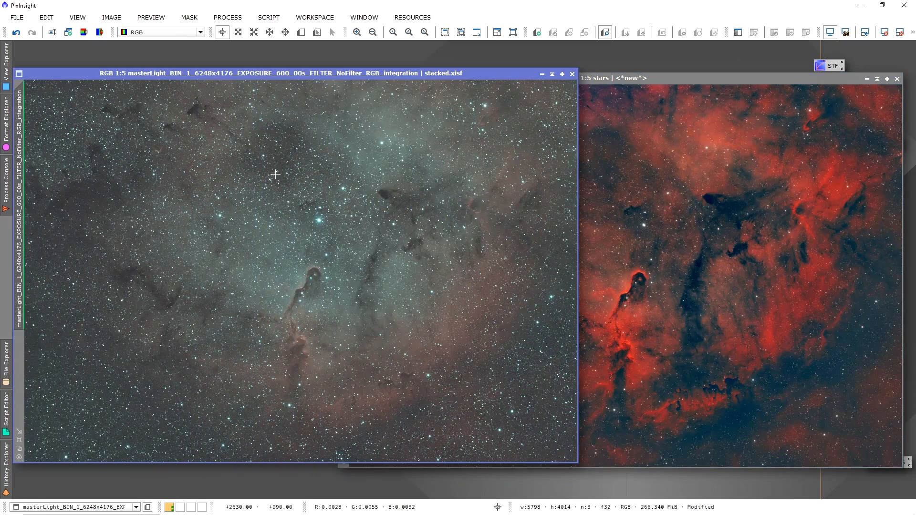
click(715, 210)
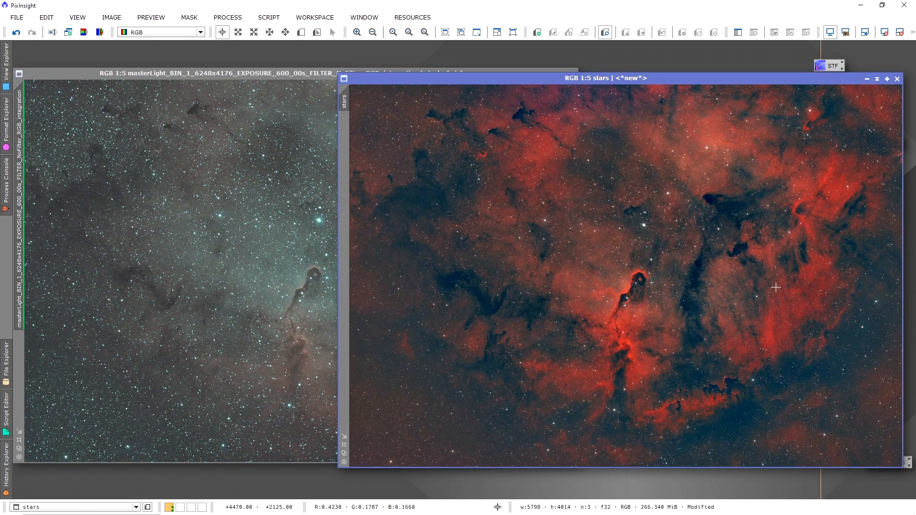
click(210, 194)
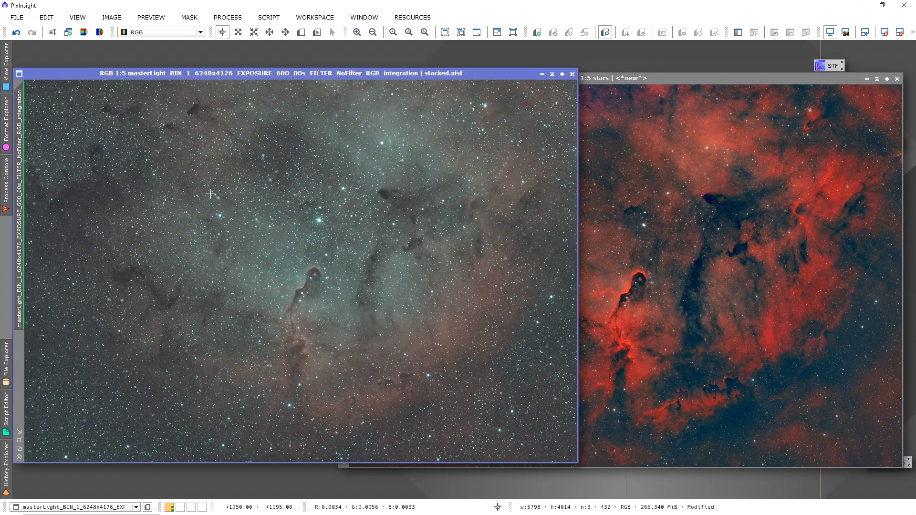
click(729, 267)
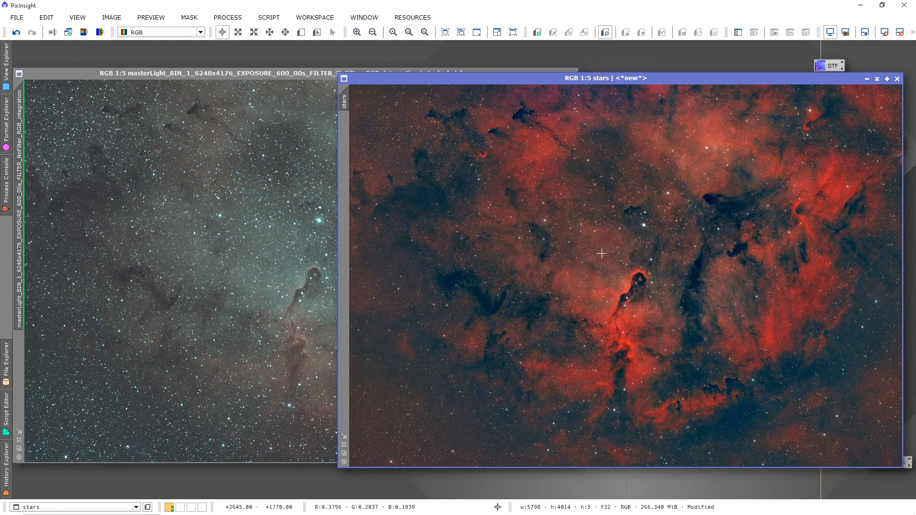
click(193, 276)
click(728, 217)
click(255, 204)
mouse_move(729, 80)
mouse_down()
mouse_move(647, 81)
mouse_move(729, 79)
mouse_move(718, 81)
mouse_up()
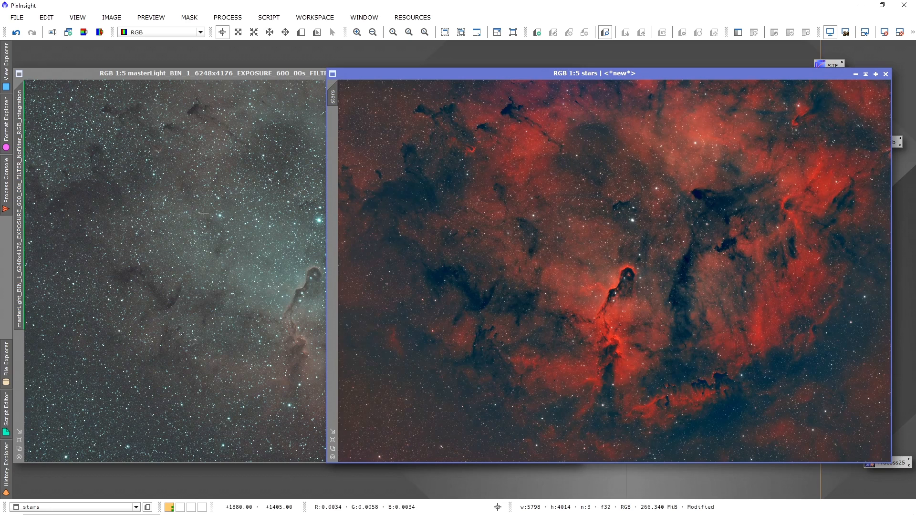
click(231, 212)
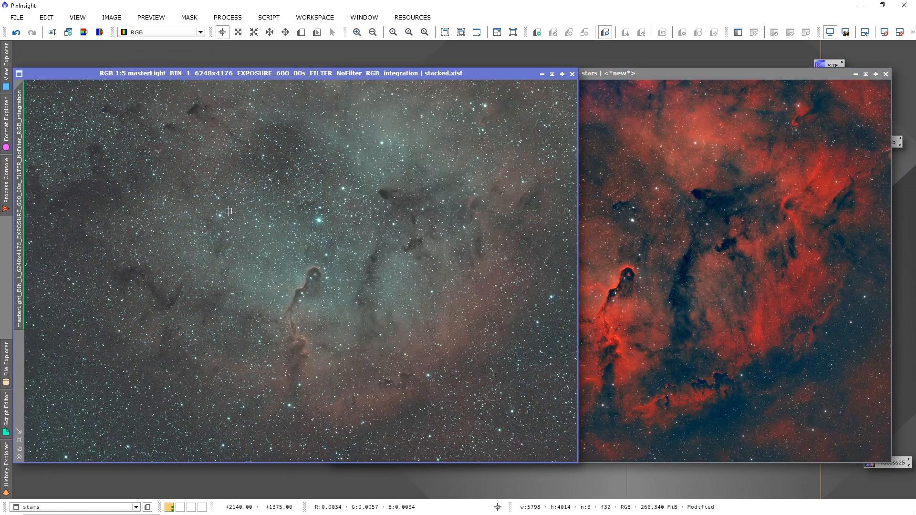
click(542, 74)
drag(532, 66, 356, 63)
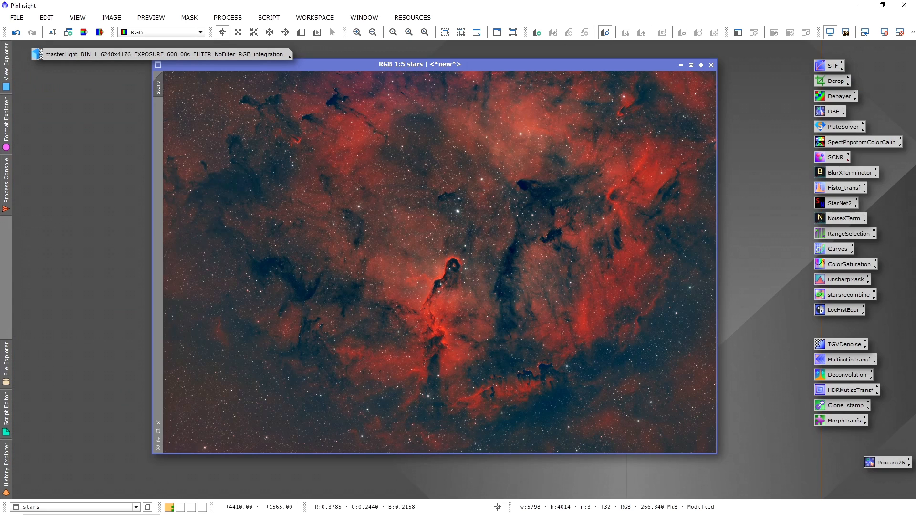
Save the recombined image to the Desktop as an XISF file named Elephants Trunk Nebula_processed, accepting the format options.
click(18, 20)
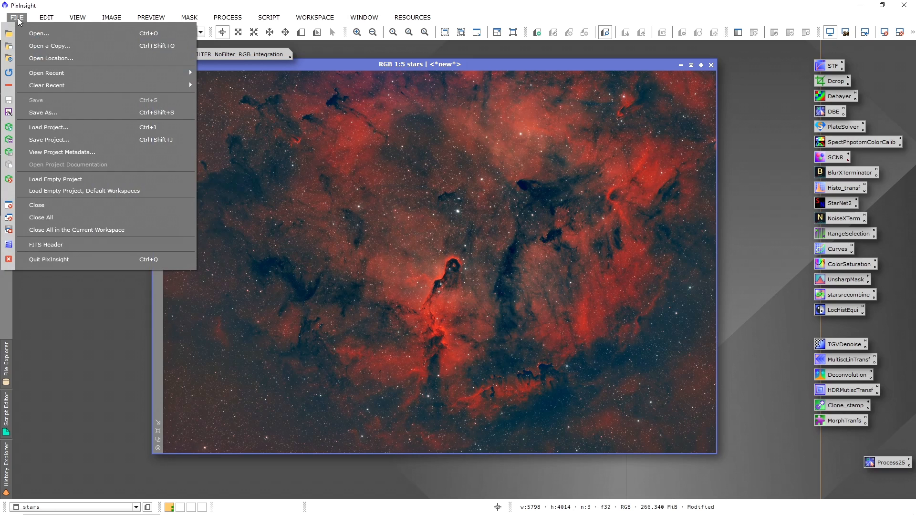
click(72, 113)
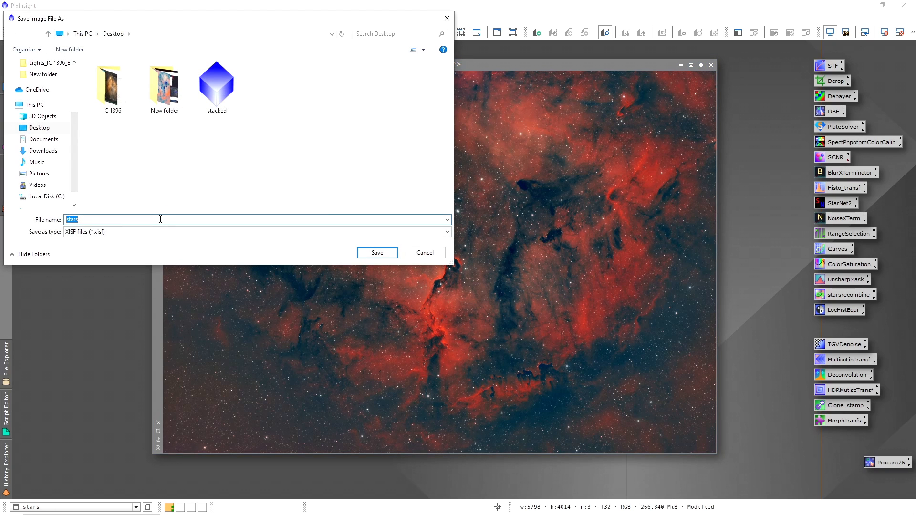
text(E)
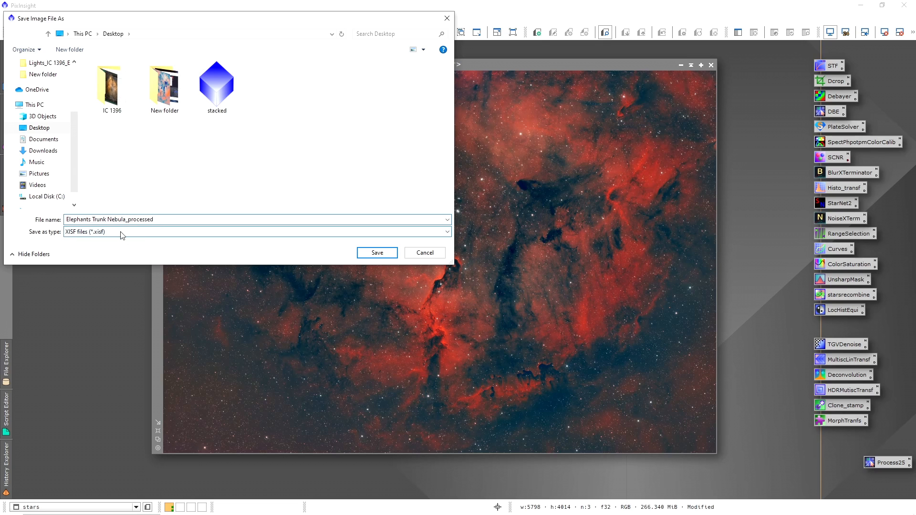
click(386, 253)
click(472, 372)
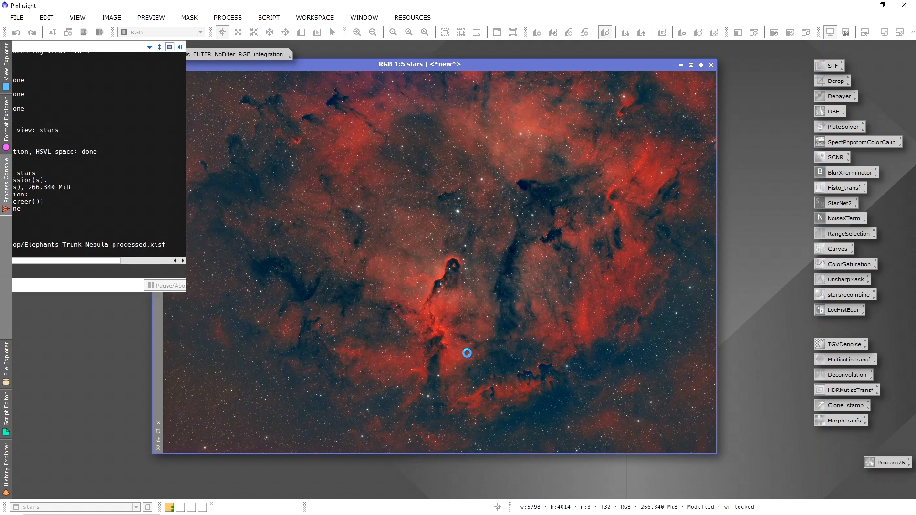
Save a TIFF copy of Elephants Trunk Nebula_processed to the Desktop as 32-bit IEEE 754 floating point without compression.
click(17, 17)
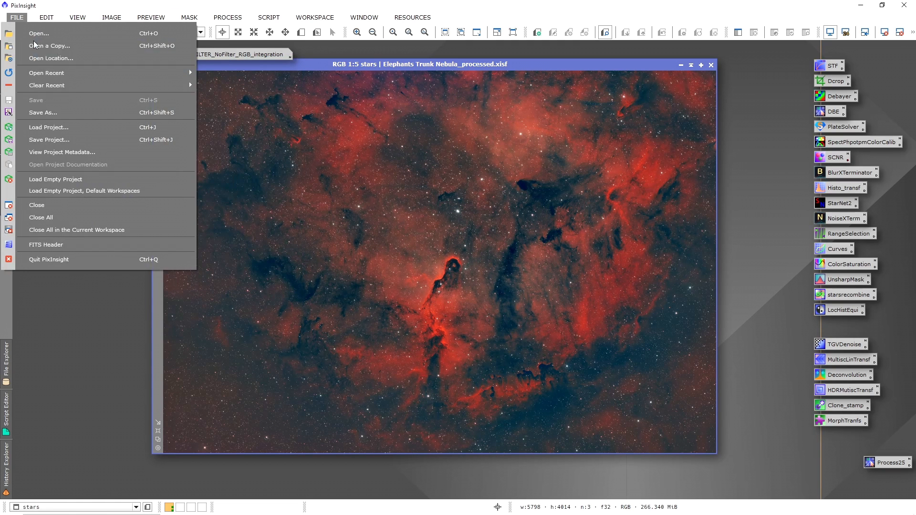
click(71, 112)
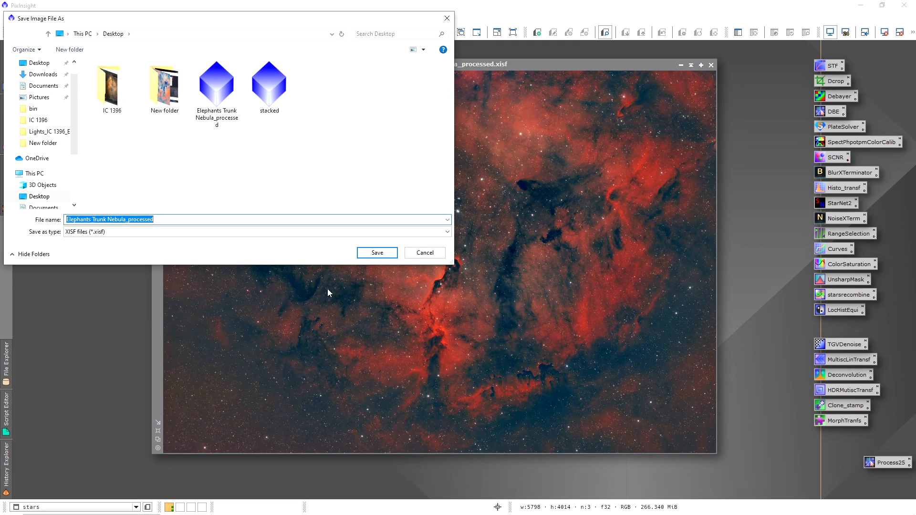
click(205, 234)
click(149, 310)
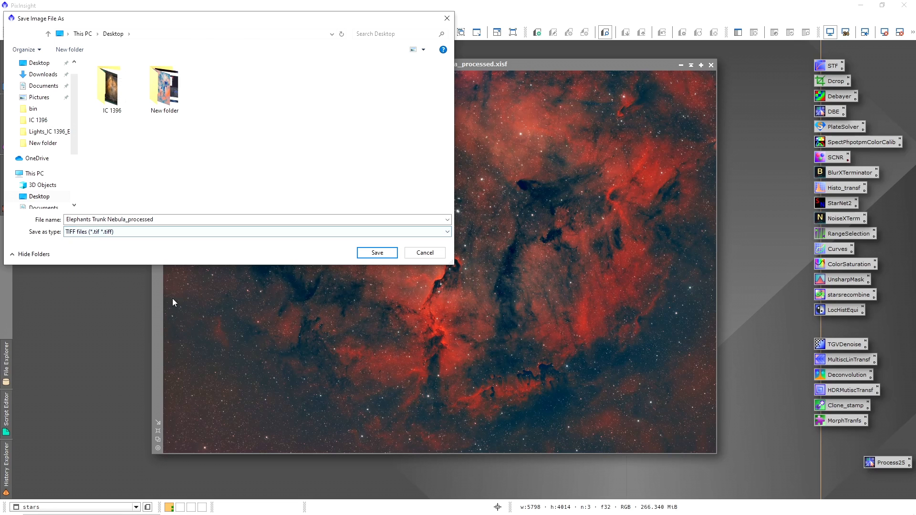
click(377, 253)
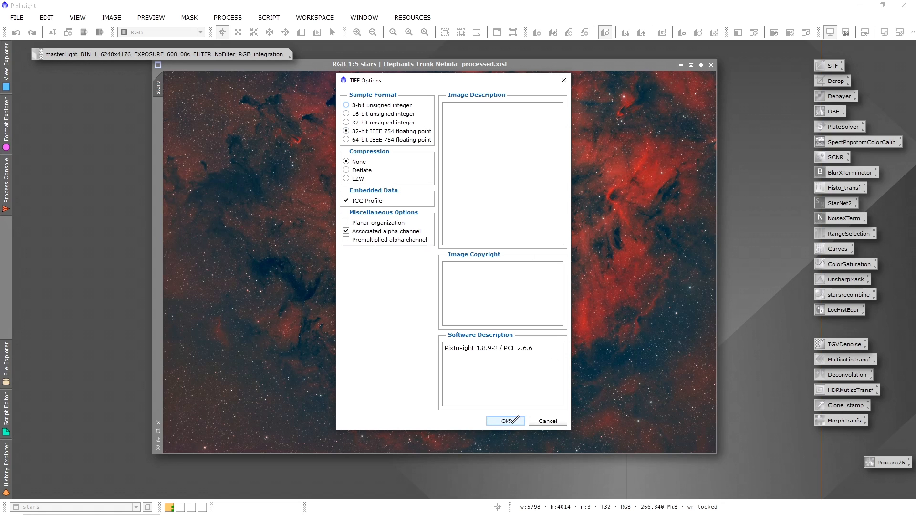
click(507, 421)
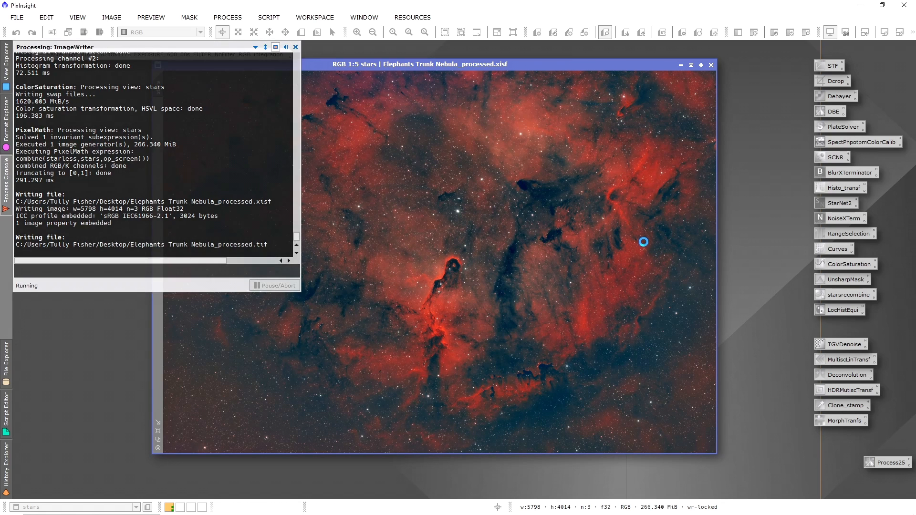